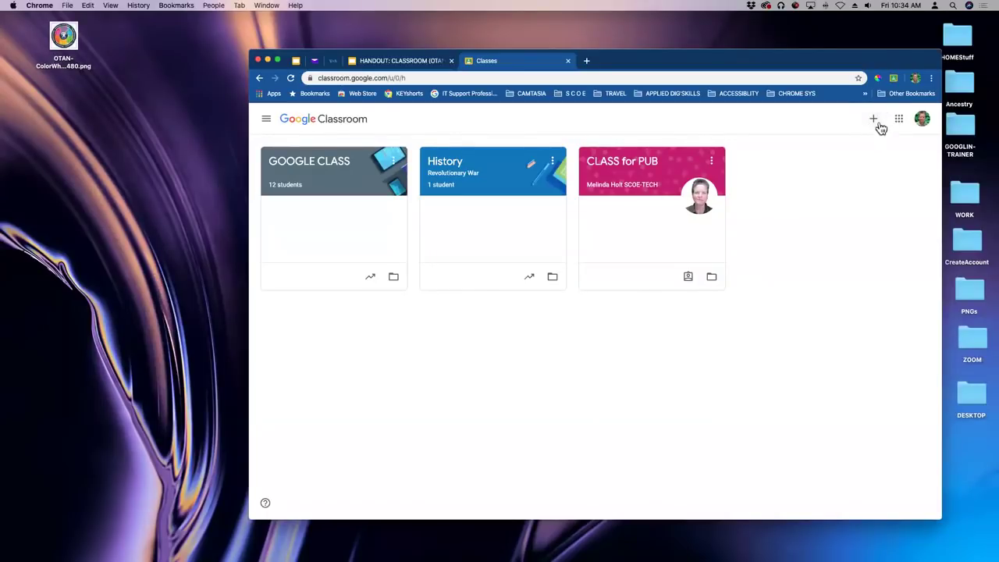
# Bring up the Join class / Create class menu from the Classroom home page.
pyautogui.click(875, 120)
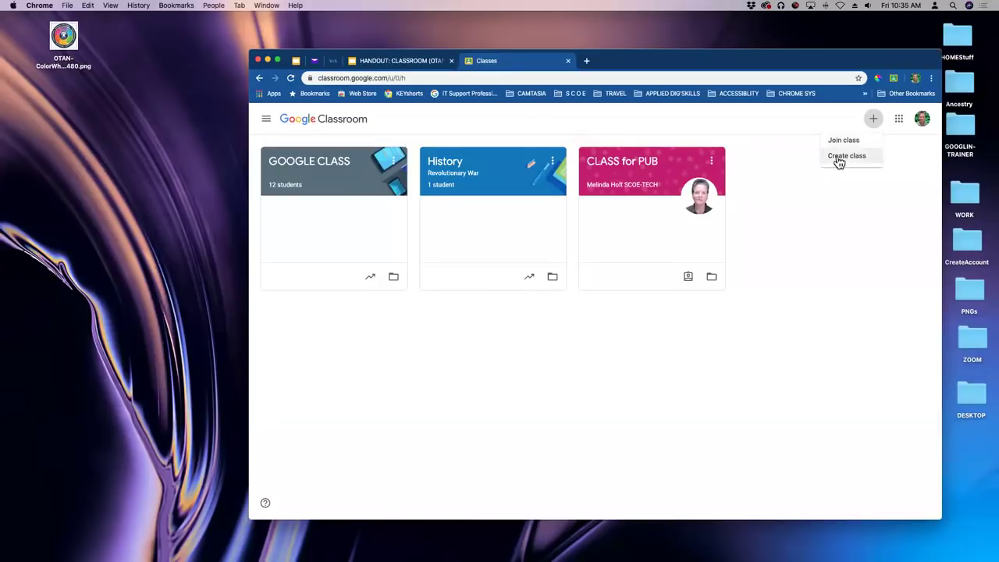
# Start a new class and acknowledge the school-use notice to reach the Create class form.
pyautogui.click(839, 159)
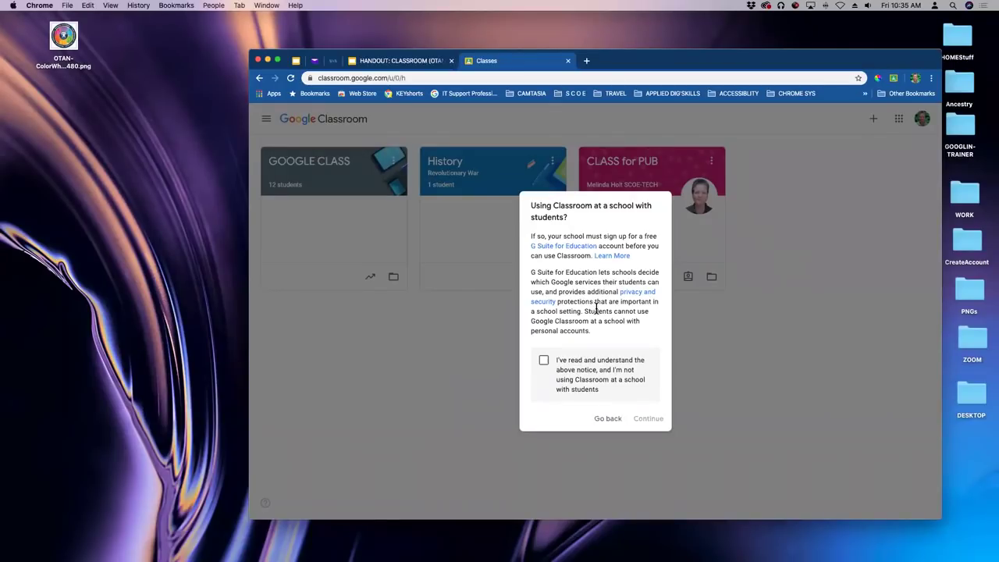
pyautogui.click(544, 362)
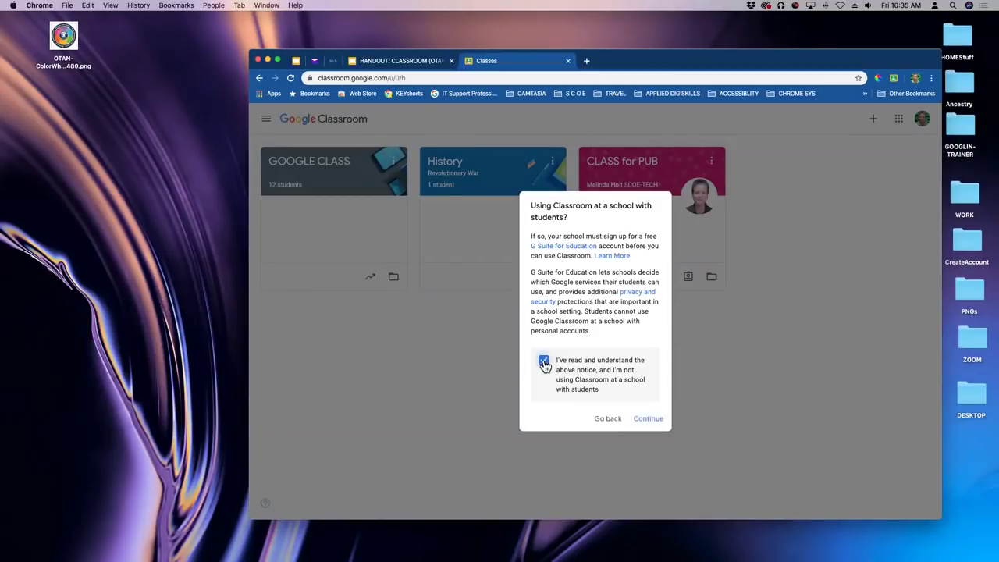
pyautogui.click(648, 419)
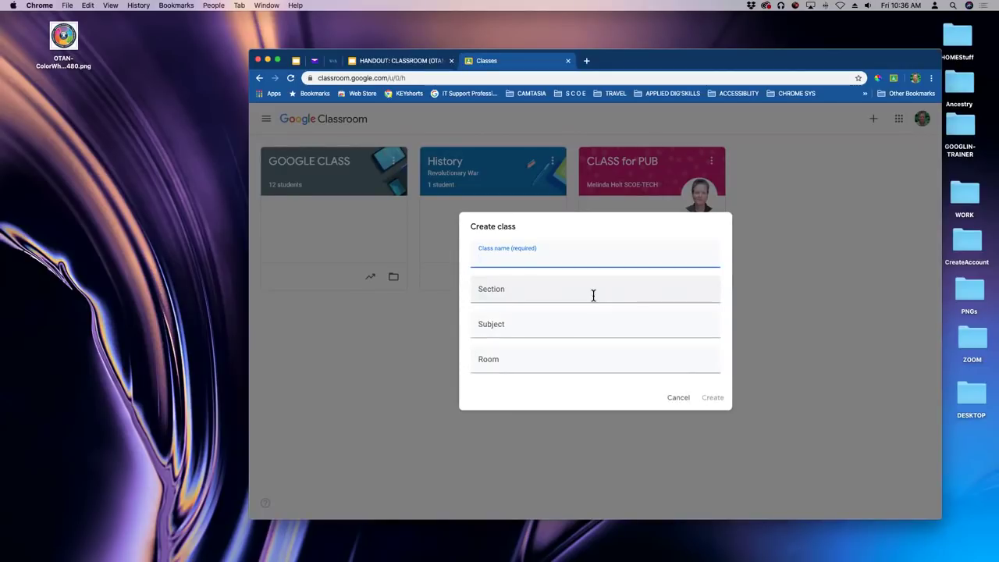
# Enter class name 'OTAN Classroom Webinar', subject 'Google' and room 'Zoom', leaving section blank.
pyautogui.write('OTAN C')
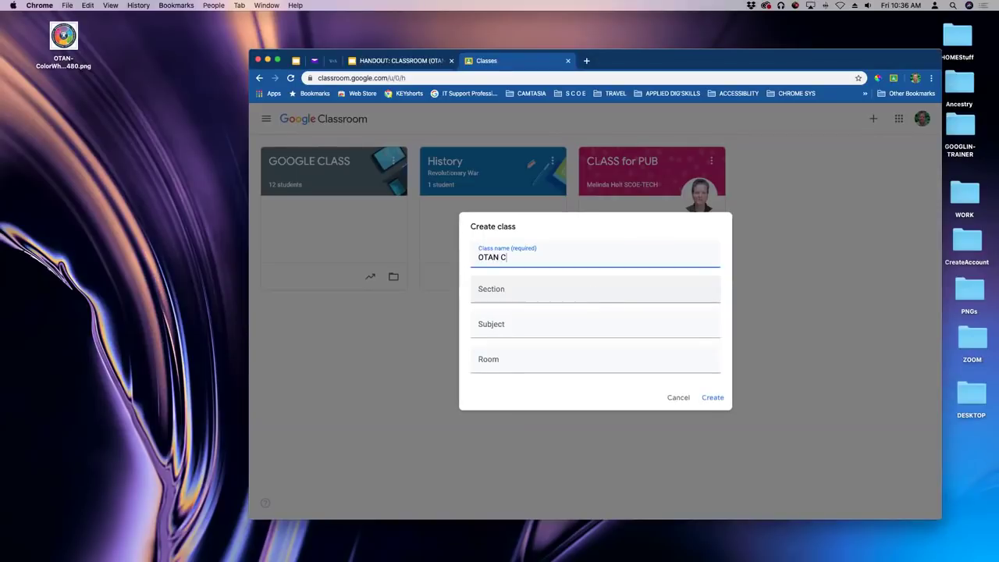
pyautogui.write('lassroom Webinar')
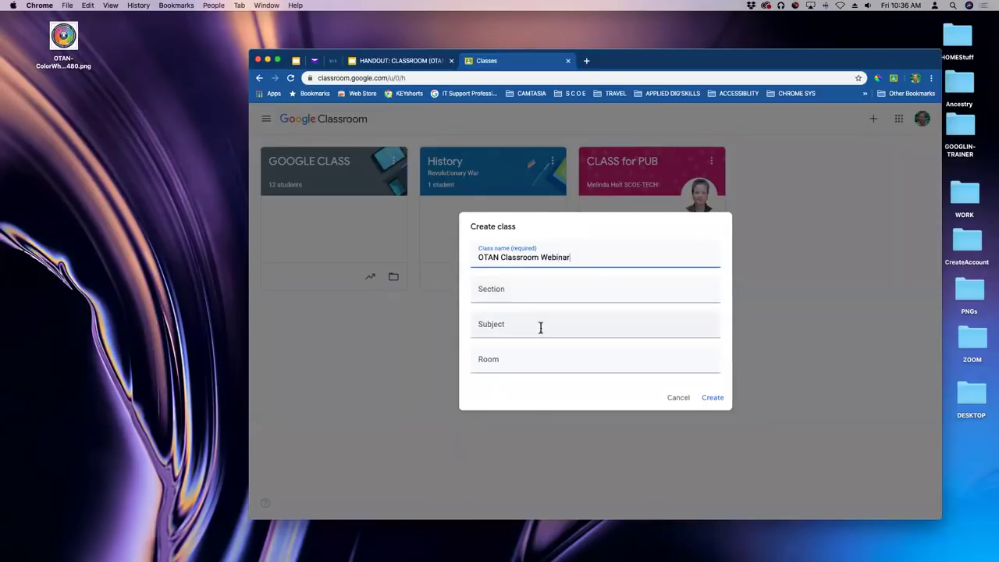
pyautogui.click(519, 290)
pyautogui.click(514, 323)
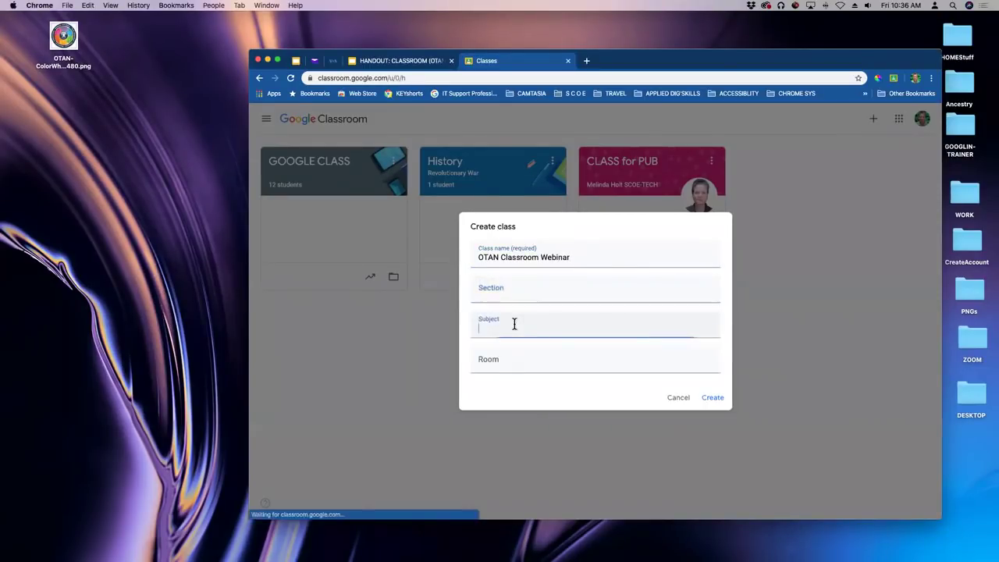
pyautogui.write('Google')
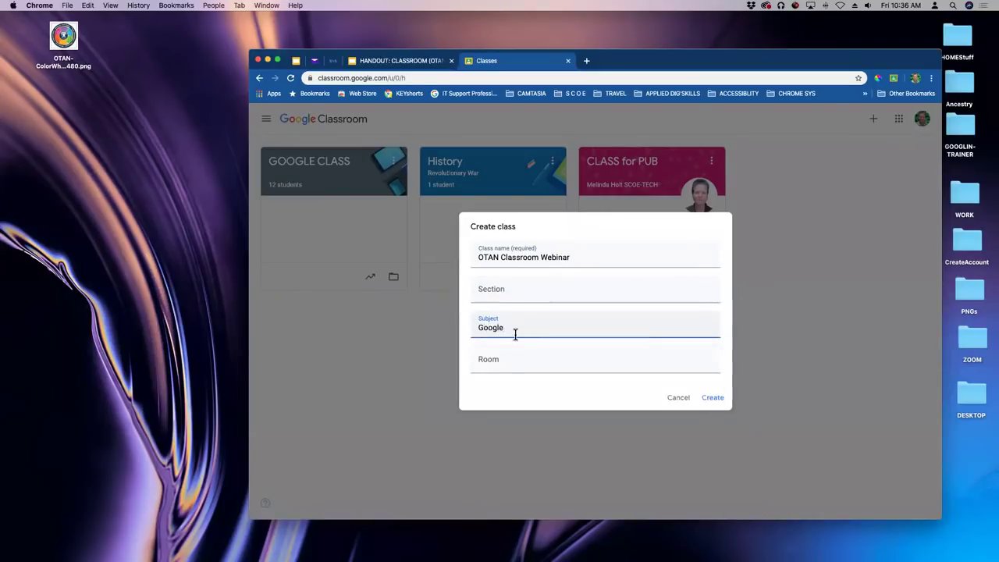
pyautogui.click(520, 361)
pyautogui.write('Zoom')
pyautogui.click(540, 299)
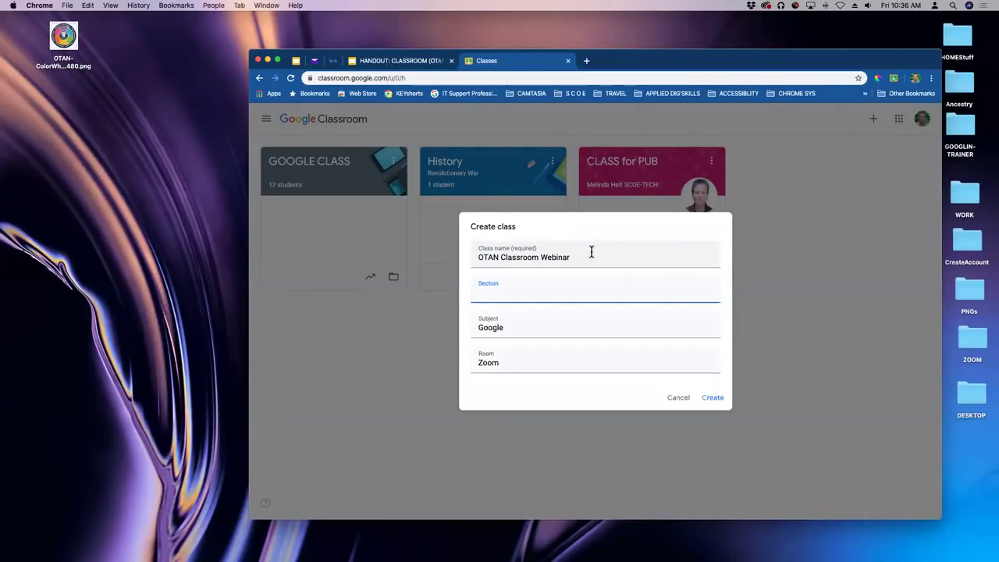
# Create the OTAN Classroom Webinar class and view its Classwork and People pages.
pyautogui.click(712, 398)
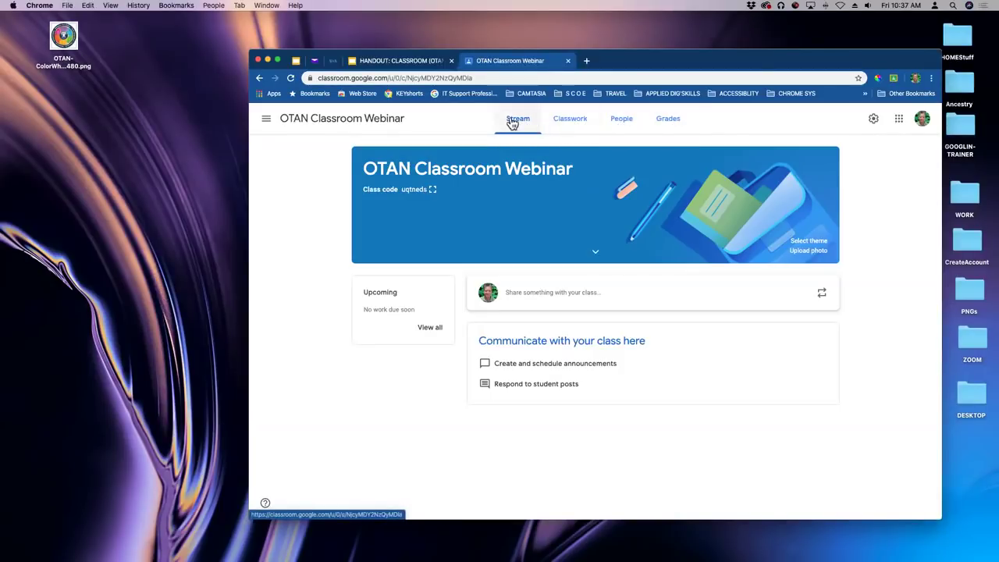
pyautogui.click(564, 123)
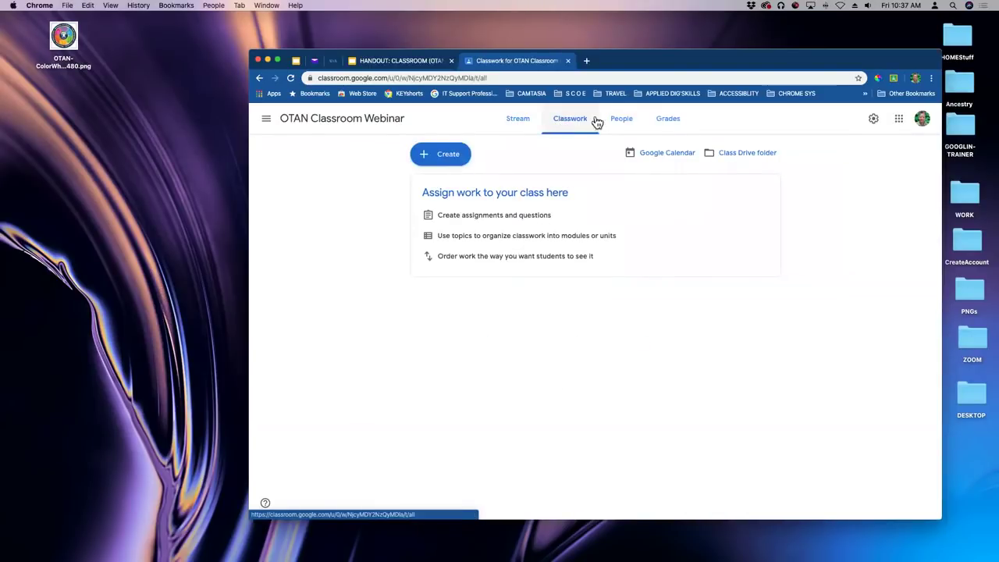
pyautogui.click(621, 120)
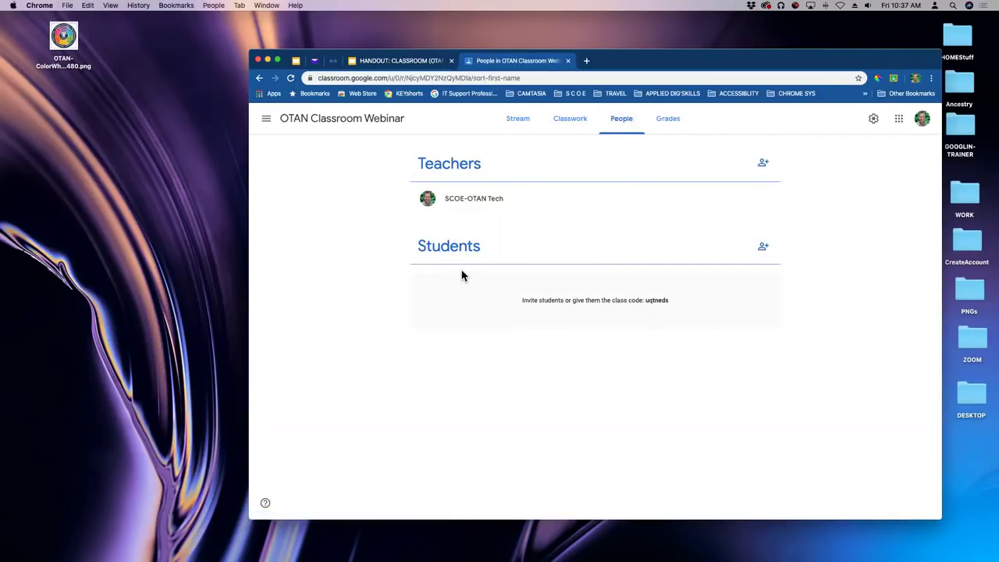
# Invite a co-teacher found by search, then cancel the student invitation without adding anyone.
pyautogui.click(763, 165)
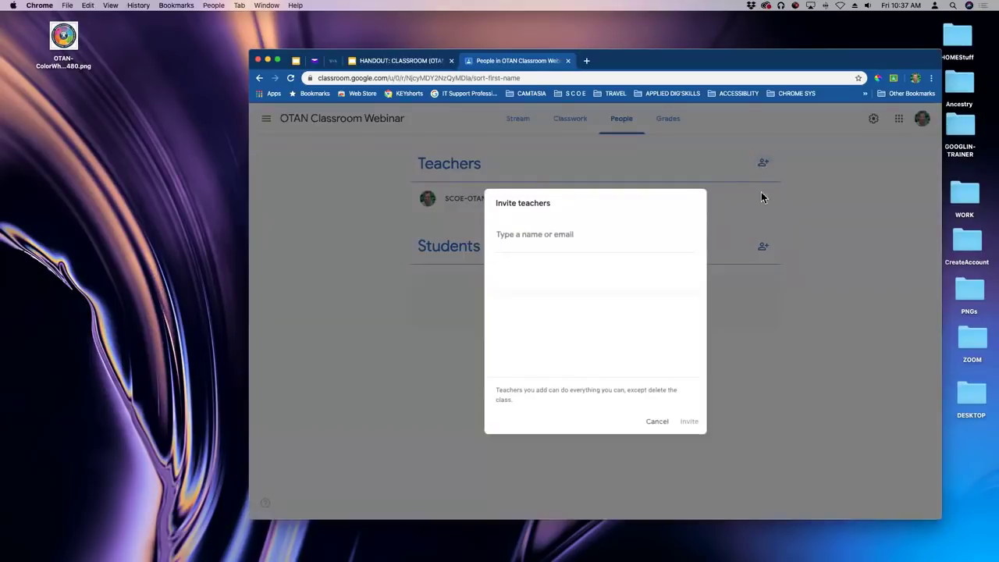
pyautogui.click(540, 235)
pyautogui.write('de')
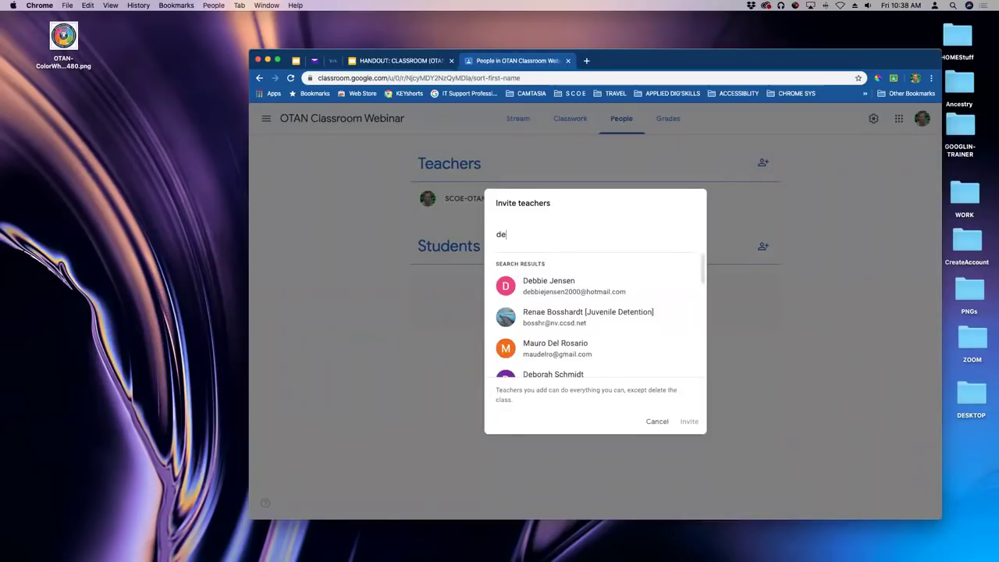
pyautogui.click(540, 281)
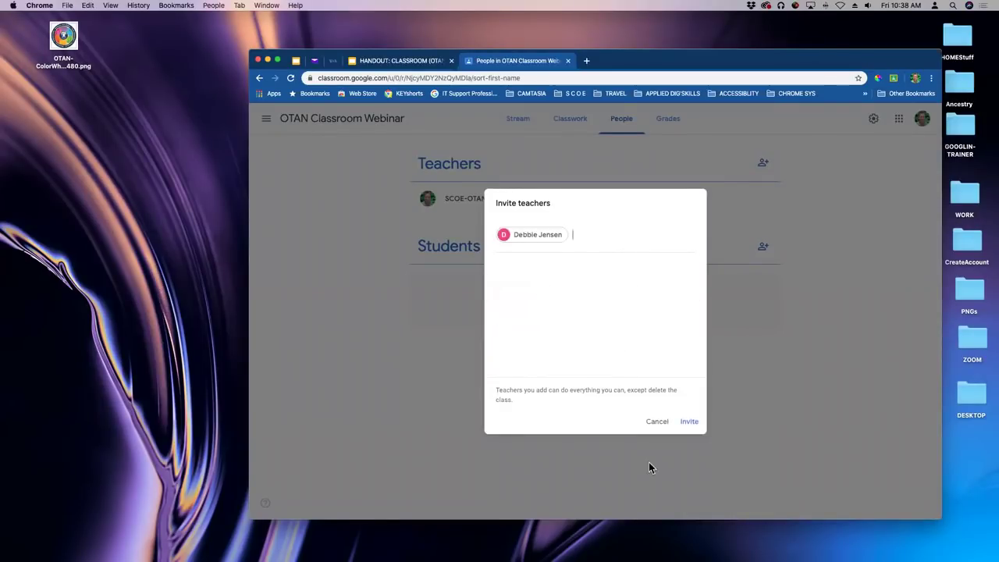
pyautogui.click(689, 421)
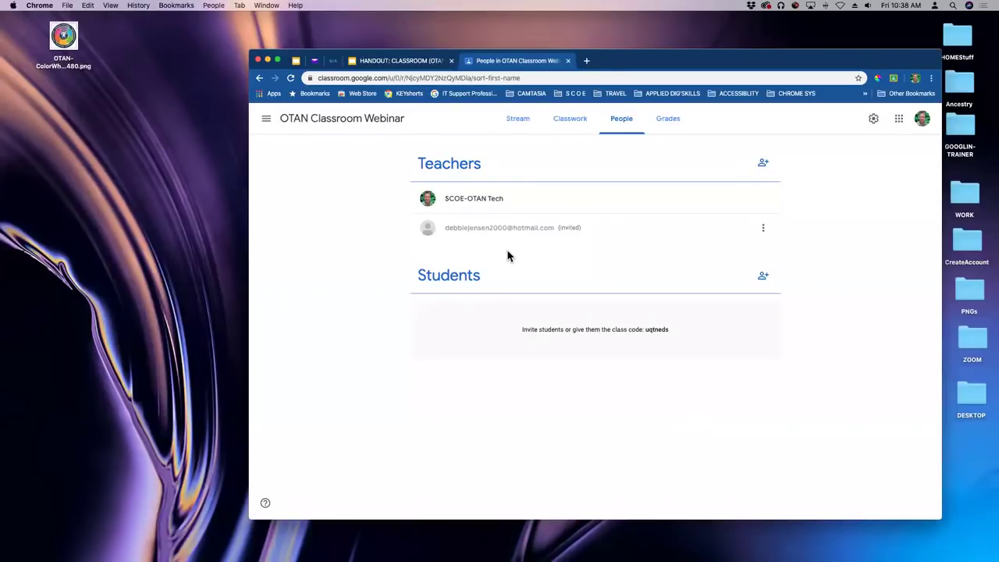
pyautogui.click(764, 279)
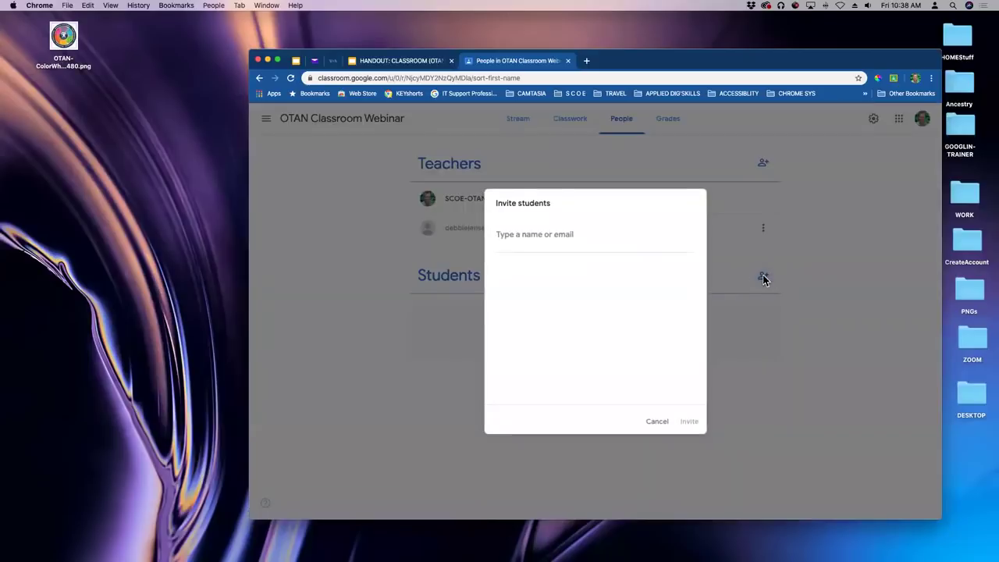
pyautogui.click(665, 422)
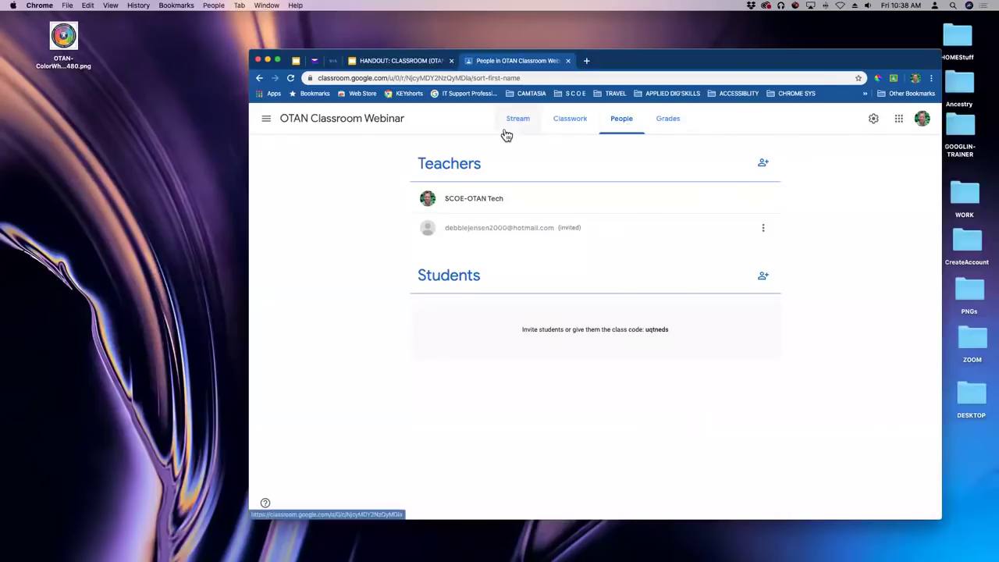
# Check the Grades page, then expand the Stream banner to show subject Google and room Zoom.
pyautogui.click(669, 120)
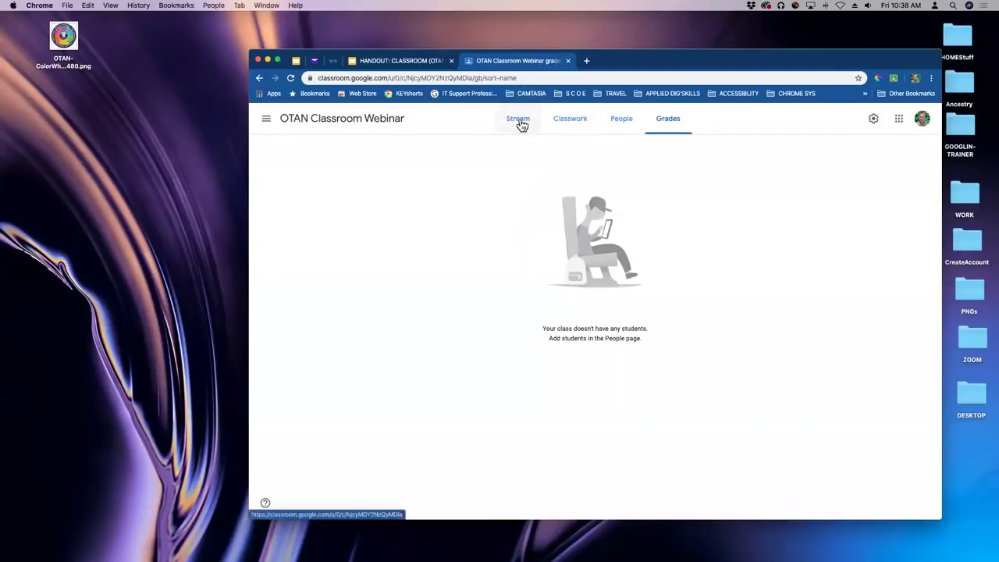
pyautogui.click(520, 123)
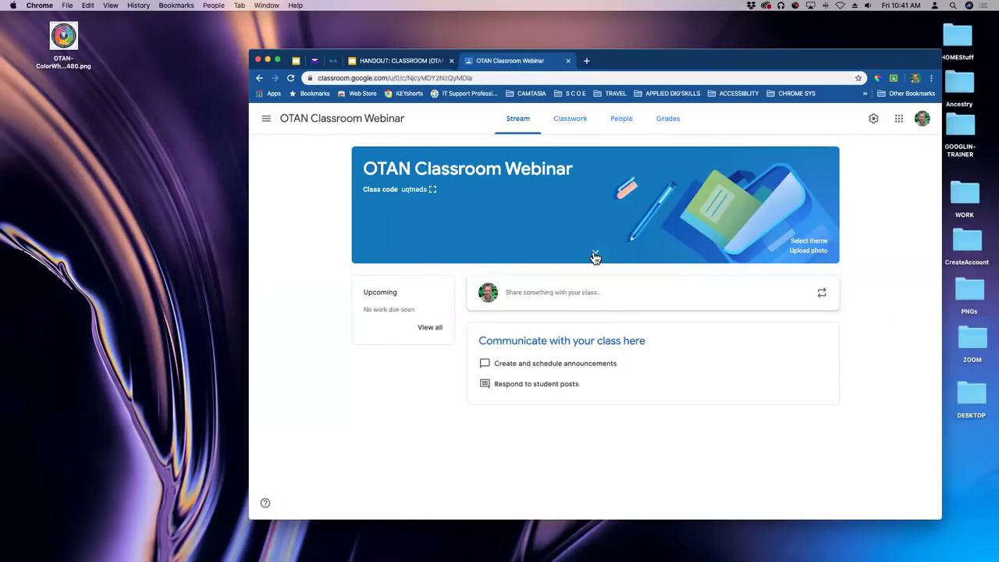
pyautogui.click(594, 256)
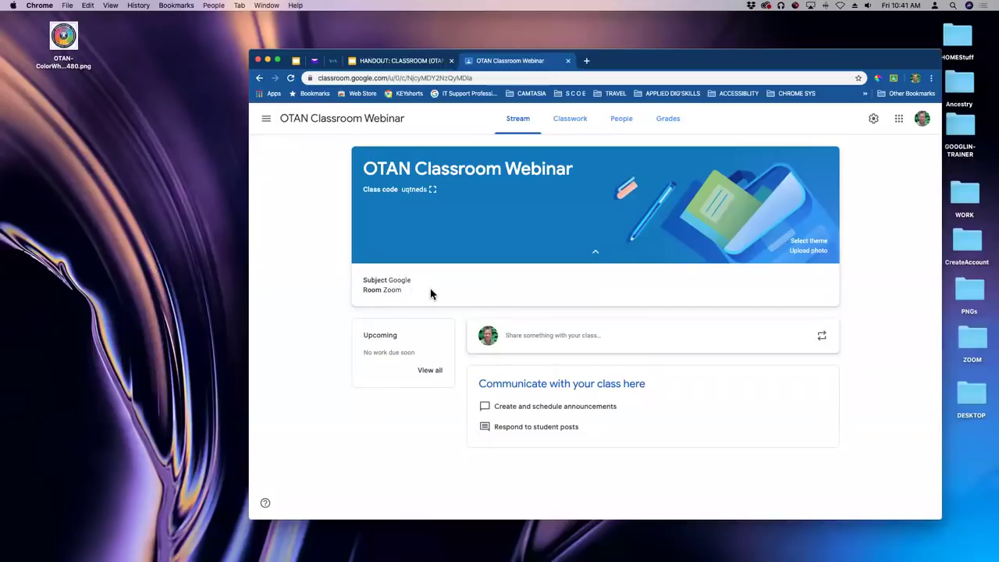
# Collapse the banner's Subject and Room details on the class Stream.
pyautogui.click(595, 252)
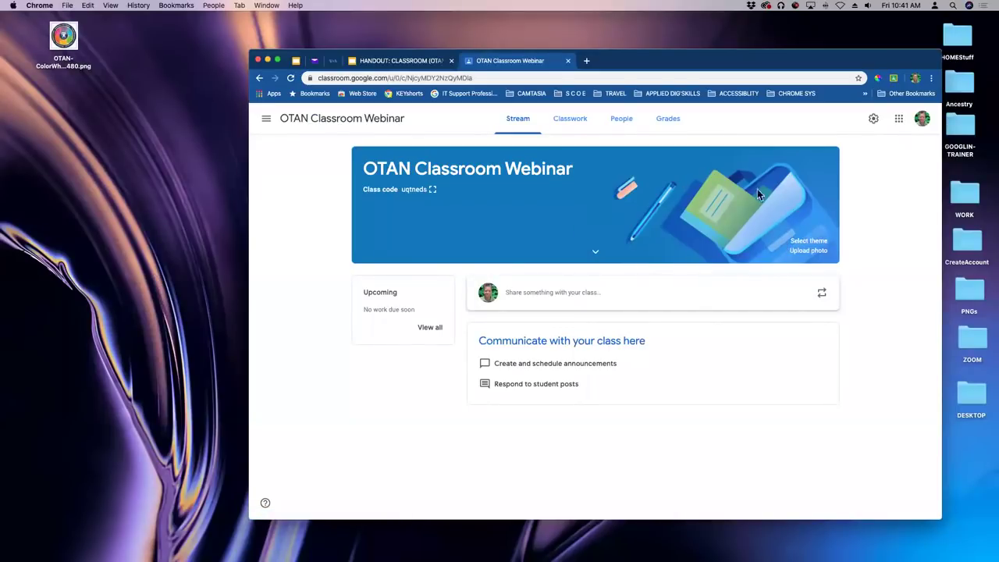
pyautogui.click(796, 249)
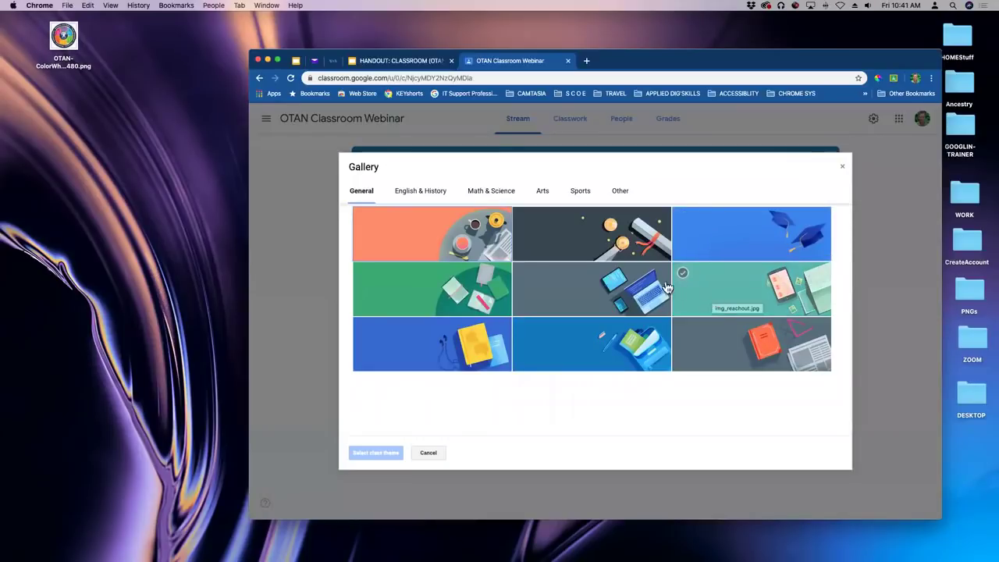
pyautogui.click(707, 246)
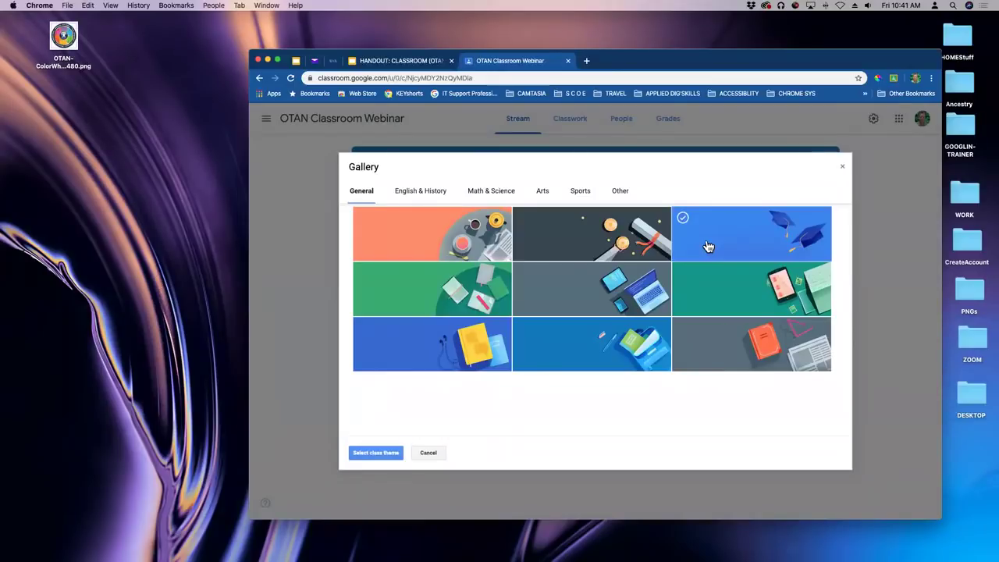
pyautogui.click(435, 193)
pyautogui.click(495, 193)
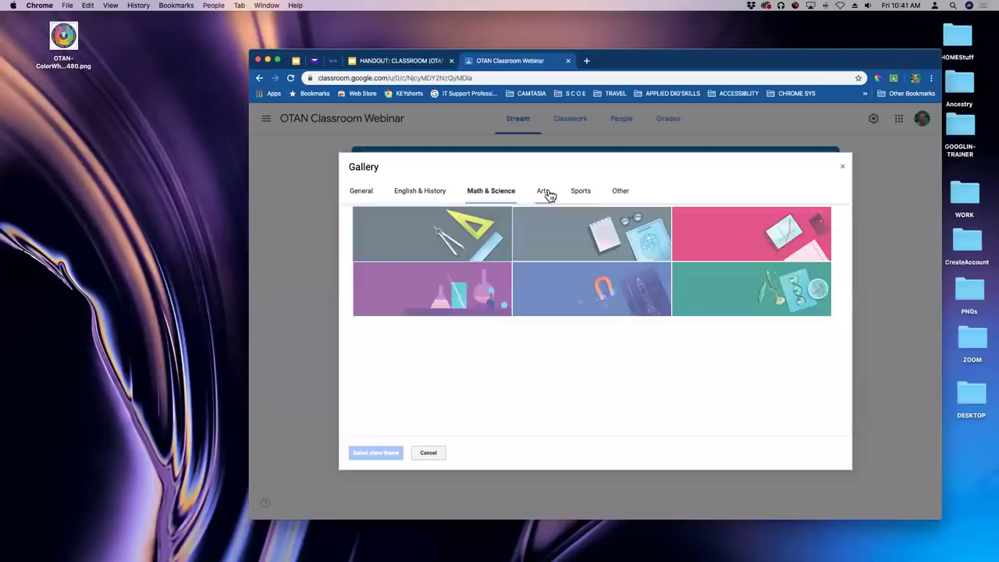
pyautogui.click(540, 193)
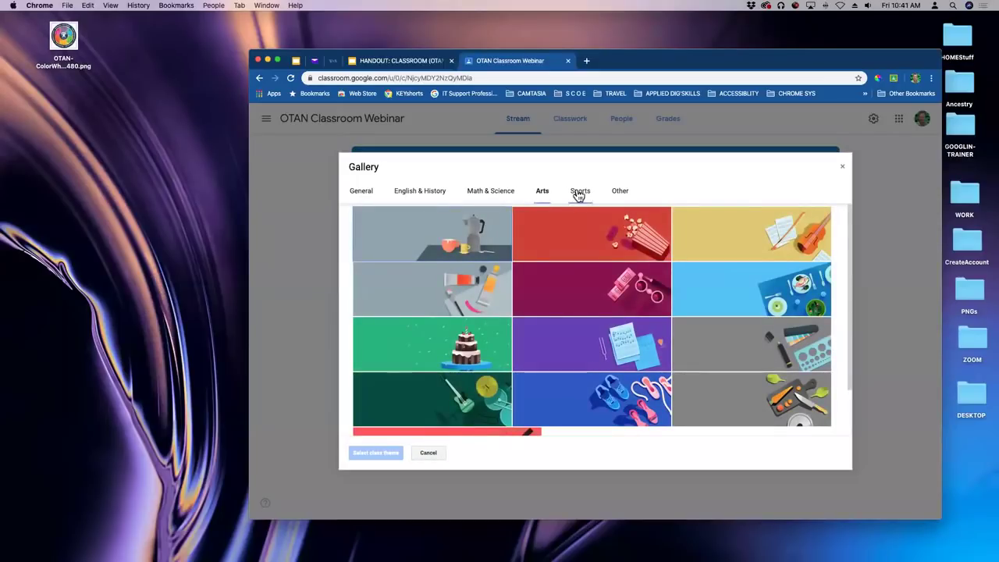
pyautogui.click(579, 194)
pyautogui.click(618, 194)
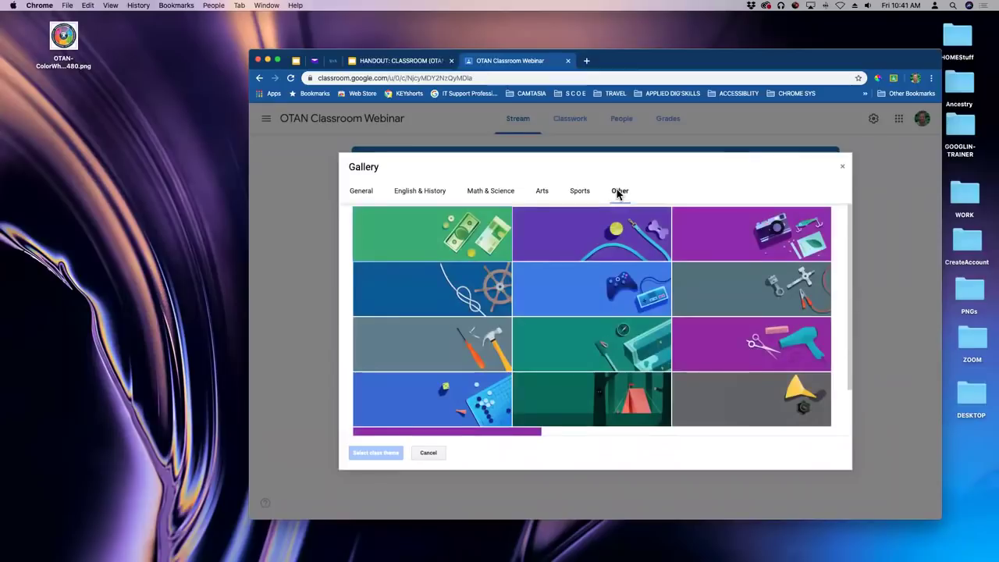
pyautogui.click(368, 194)
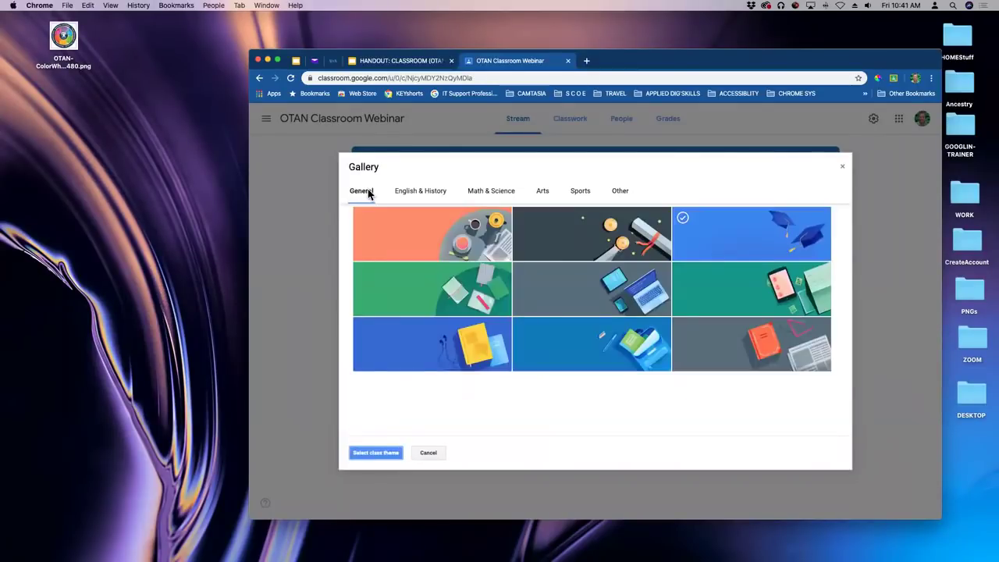
pyautogui.click(842, 167)
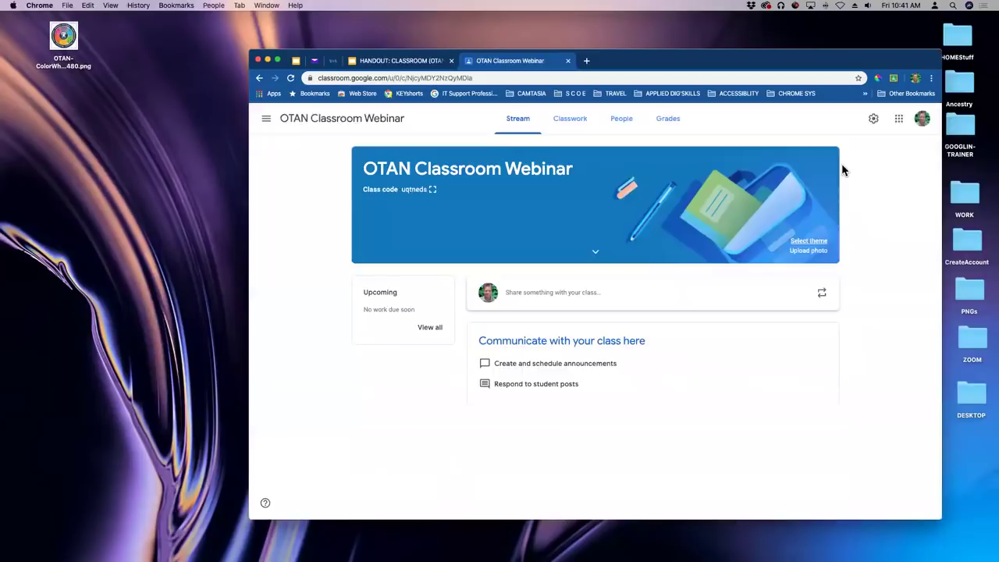
pyautogui.click(798, 253)
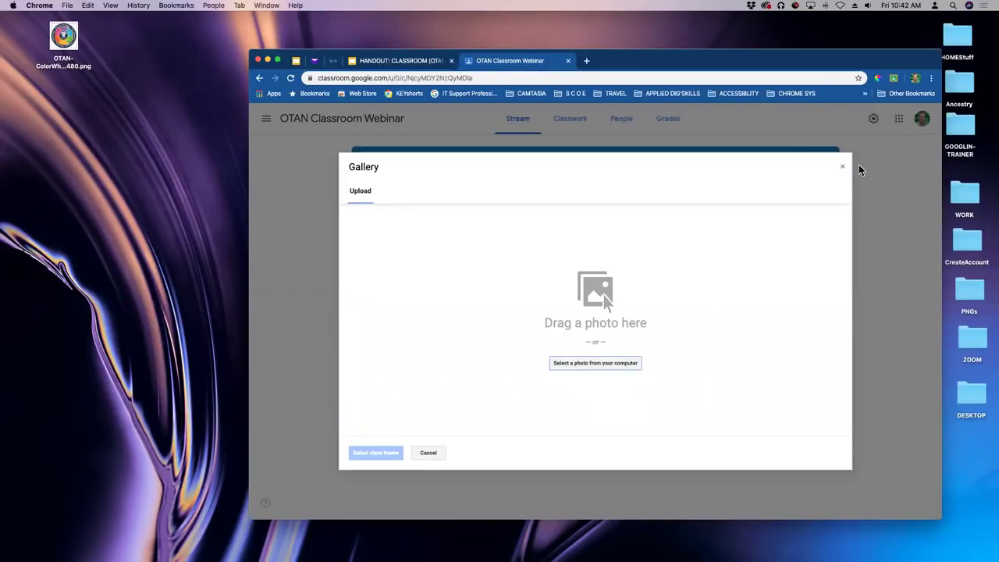
pyautogui.click(842, 167)
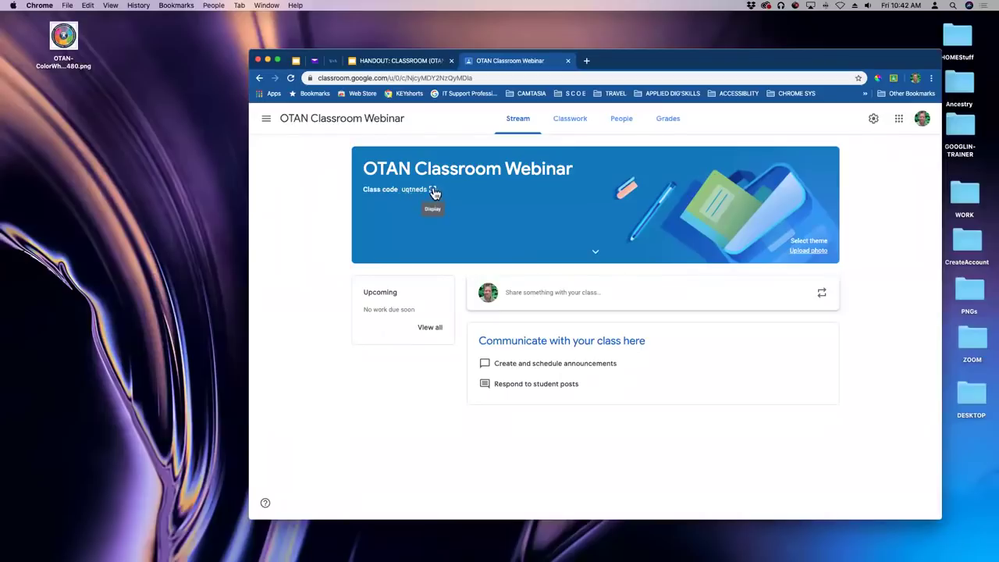
# Display the class code enlarged, switch it to full screen, then back to the dialog.
pyautogui.click(433, 190)
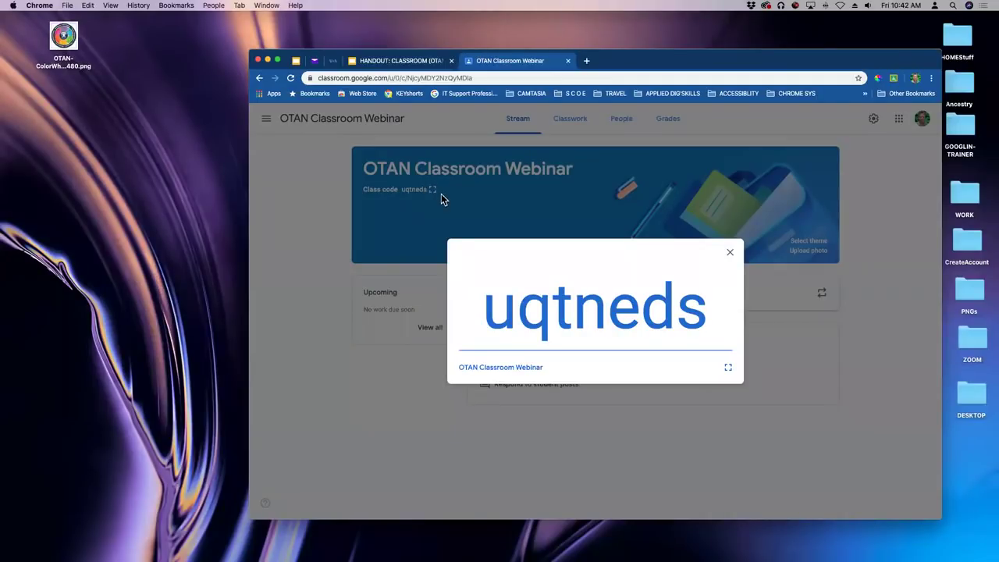
pyautogui.click(729, 370)
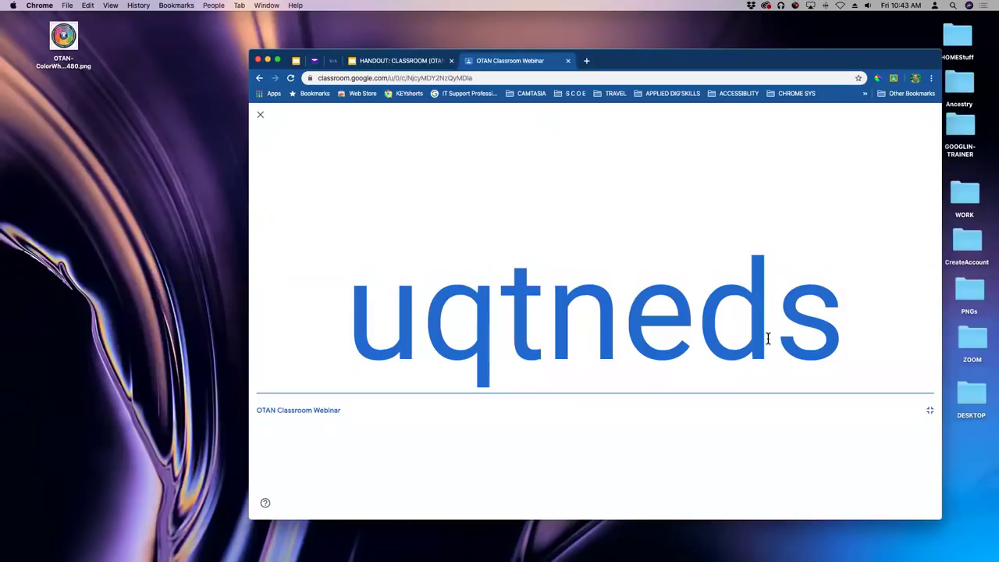
pyautogui.click(931, 414)
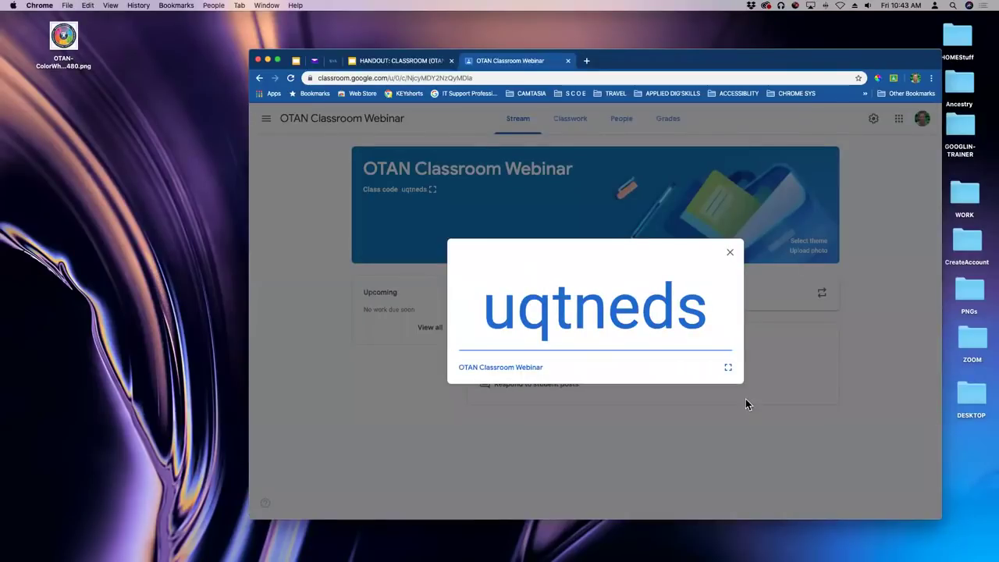
# Close the code display, browse Classwork, People, Grades and Stream, then open Class settings.
pyautogui.click(731, 254)
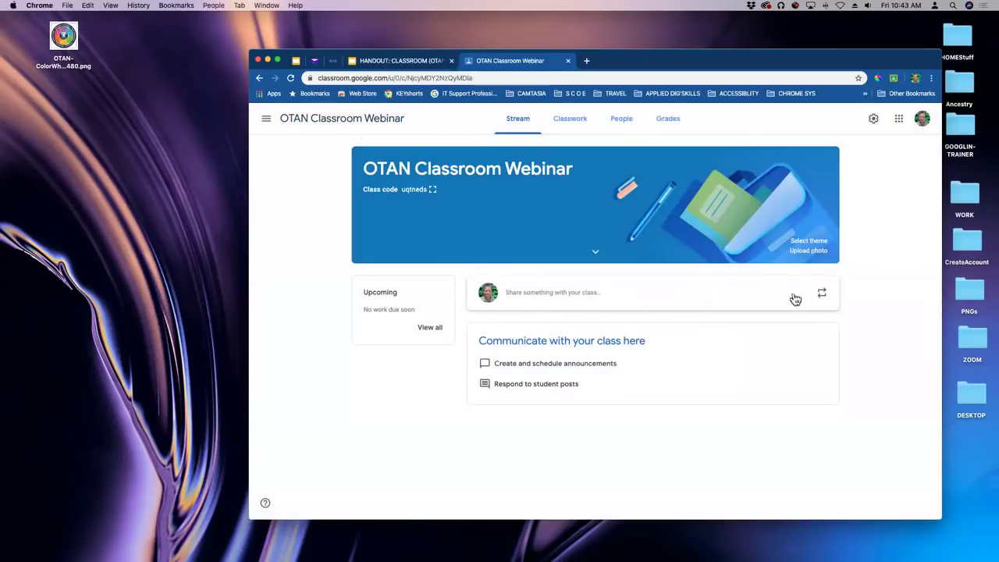
pyautogui.click(576, 127)
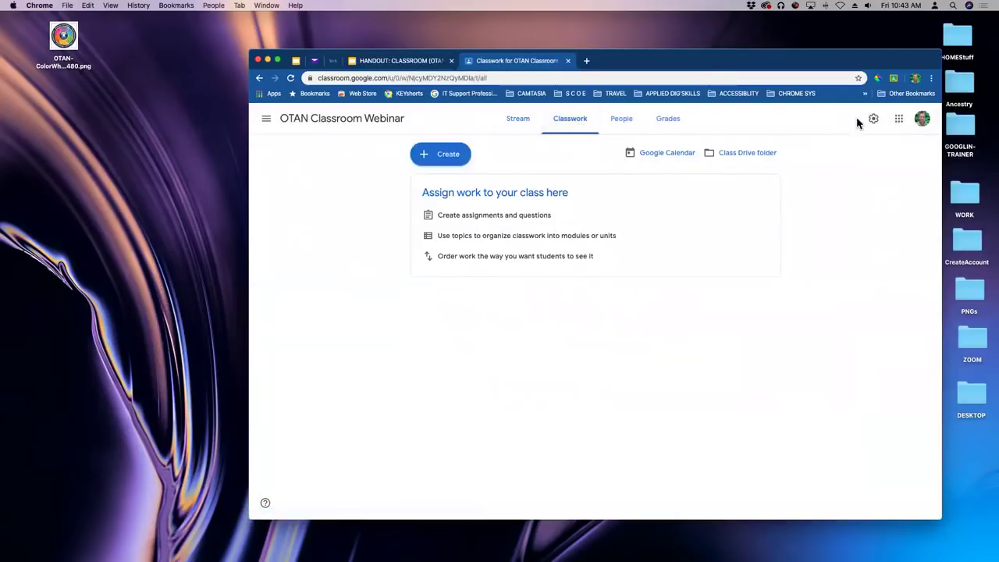
pyautogui.click(628, 127)
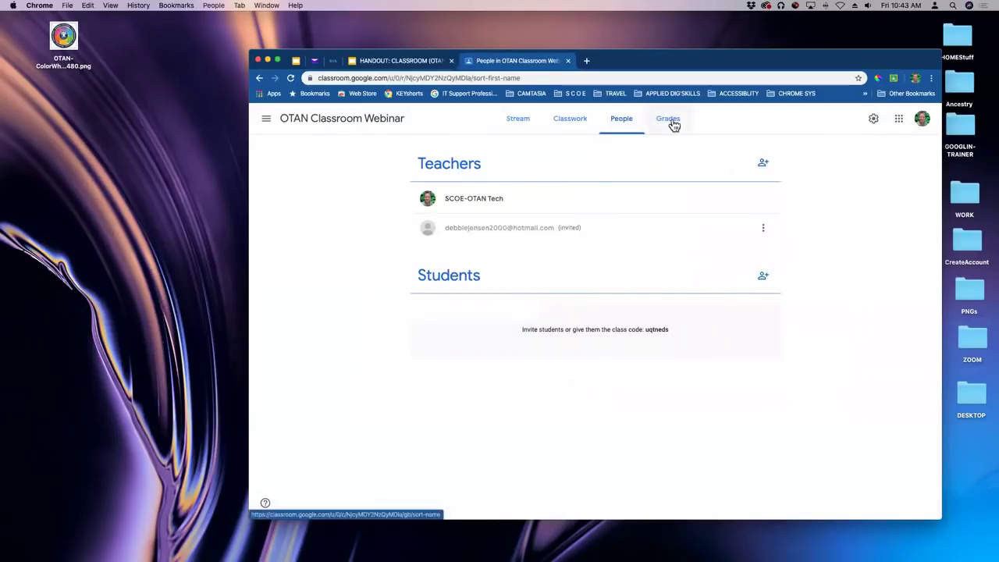
pyautogui.click(672, 124)
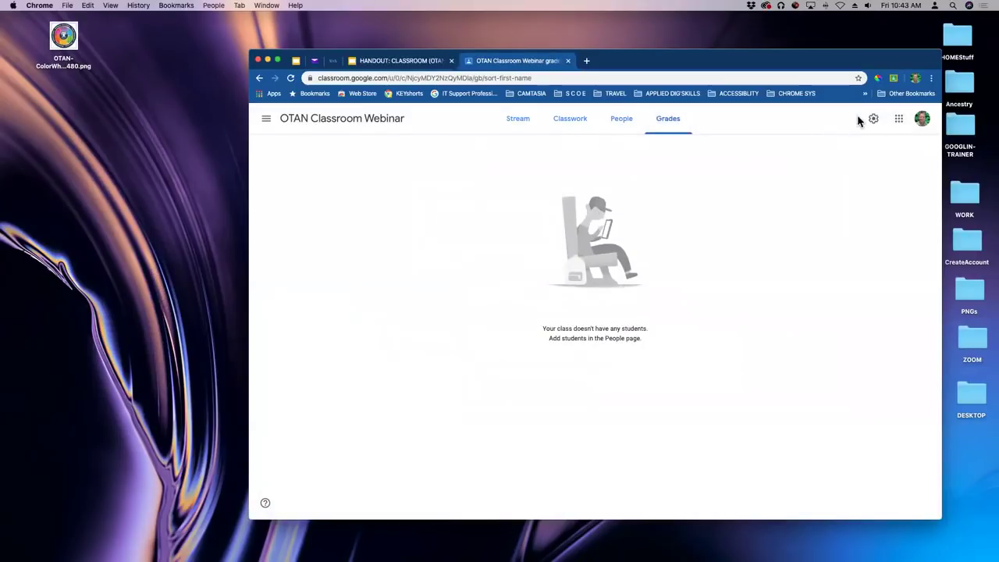
pyautogui.click(535, 128)
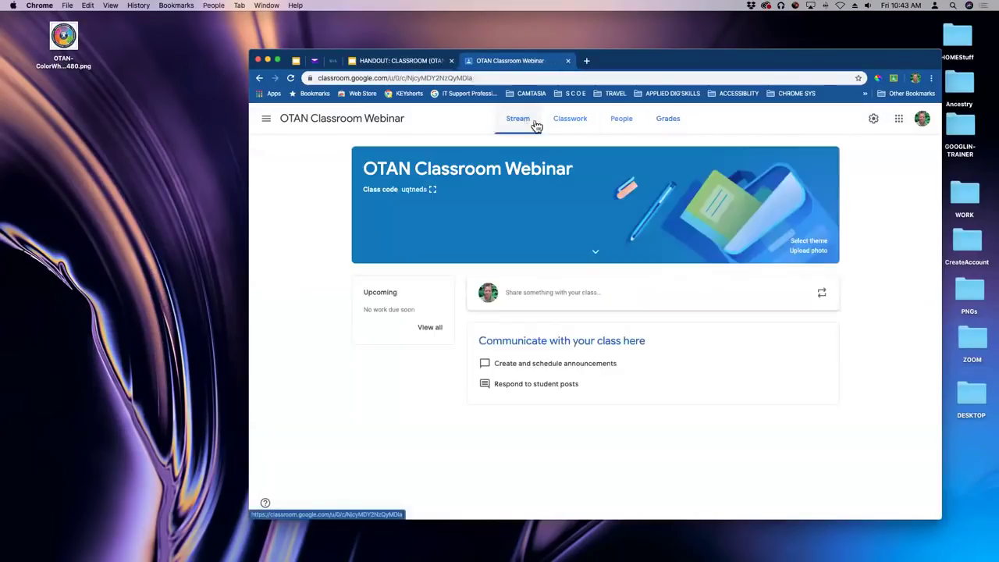
pyautogui.click(874, 119)
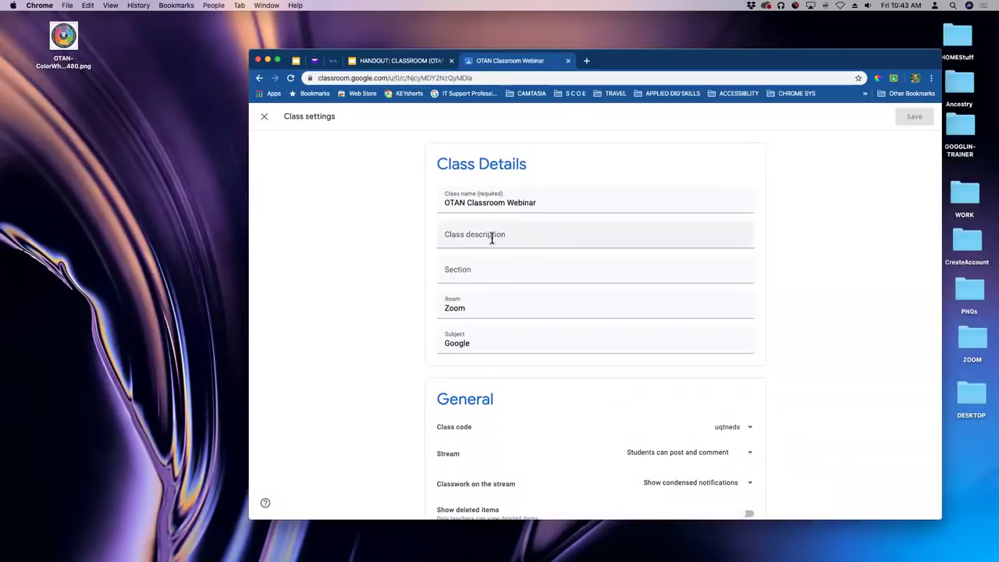
pyautogui.click(637, 242)
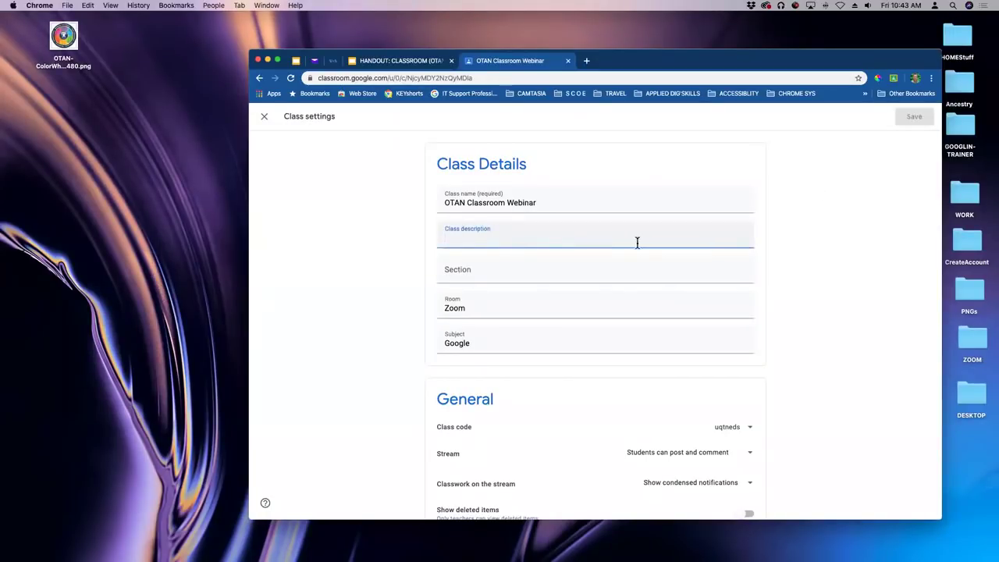
pyautogui.click(520, 269)
pyautogui.click(523, 309)
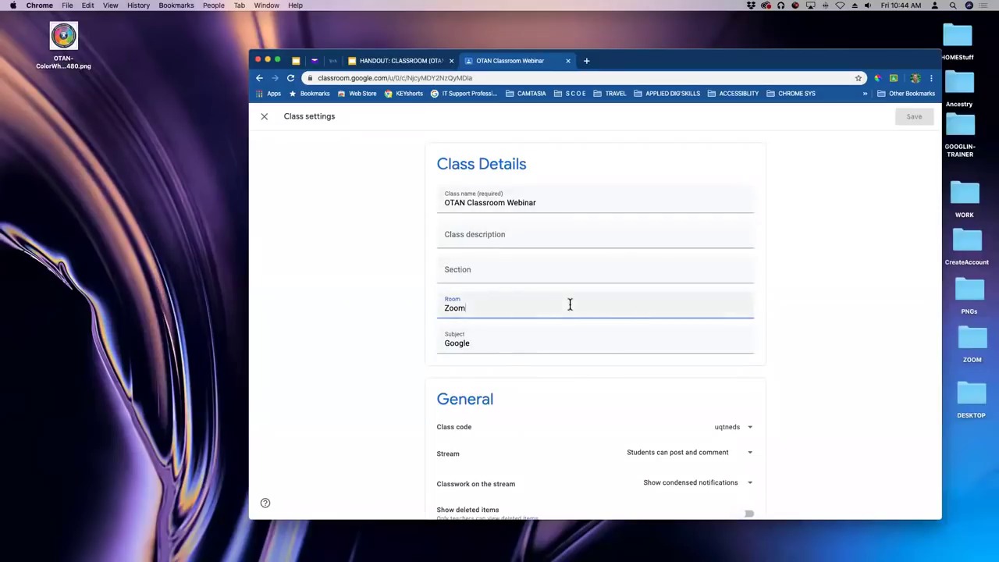
pyautogui.scroll(-2, 568, 302)
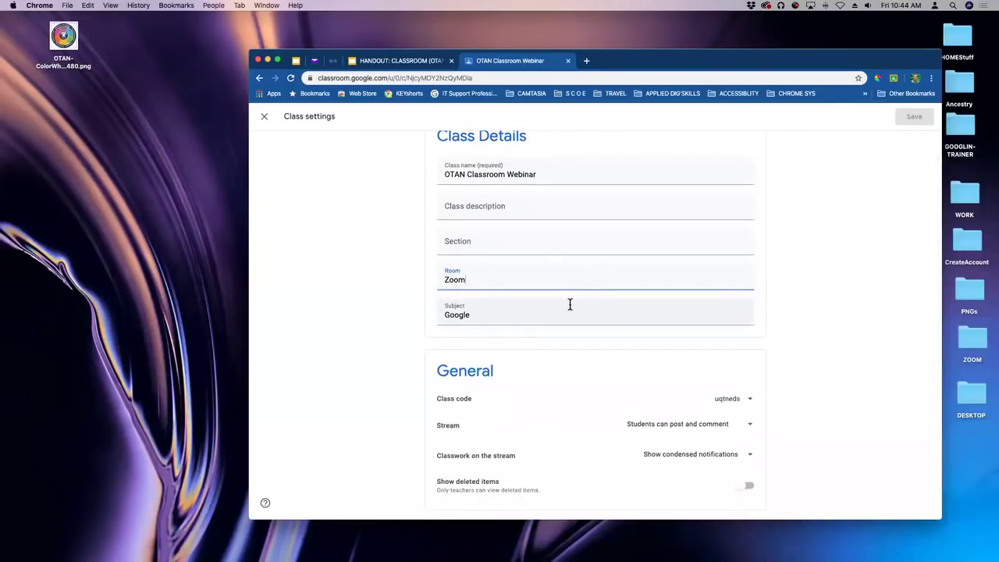
pyautogui.scroll(-3, 570, 297)
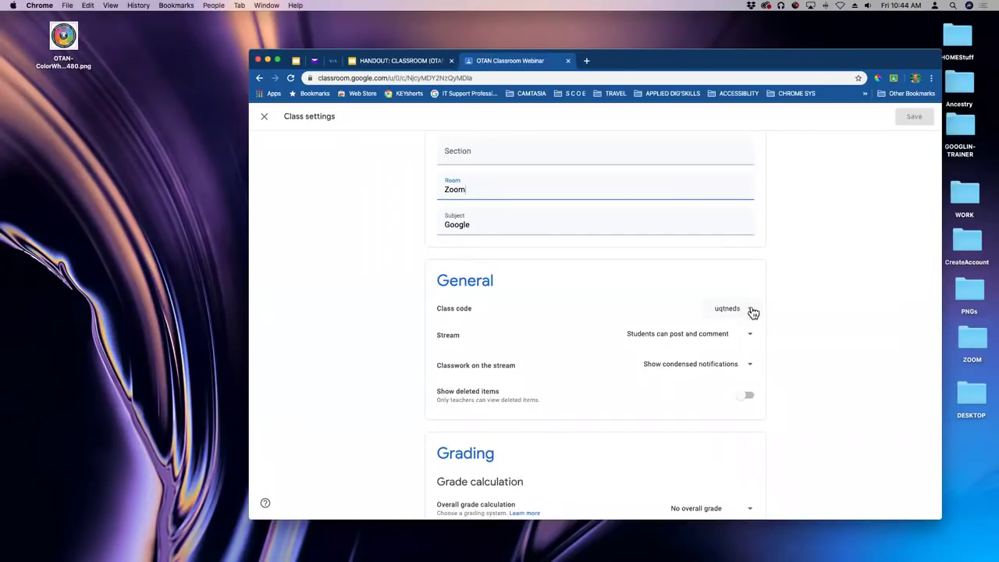
pyautogui.click(752, 310)
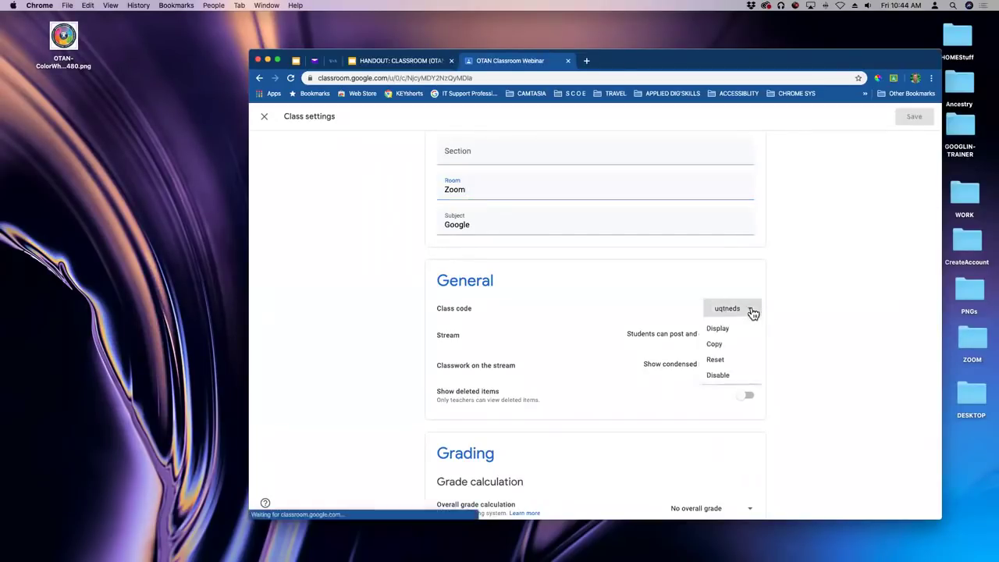
pyautogui.click(791, 309)
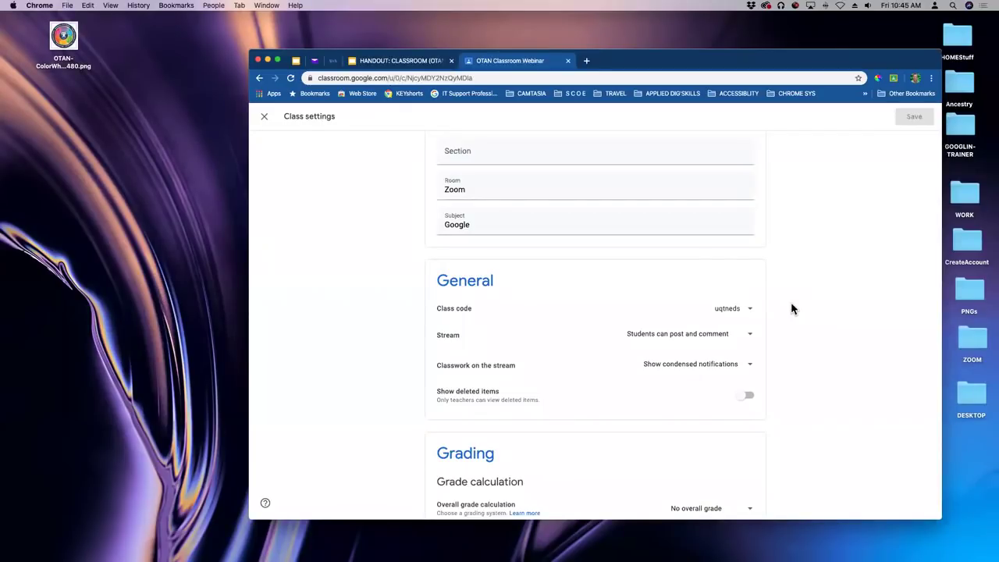
# Copy the current class code, then reset it to generate a new code.
pyautogui.click(753, 312)
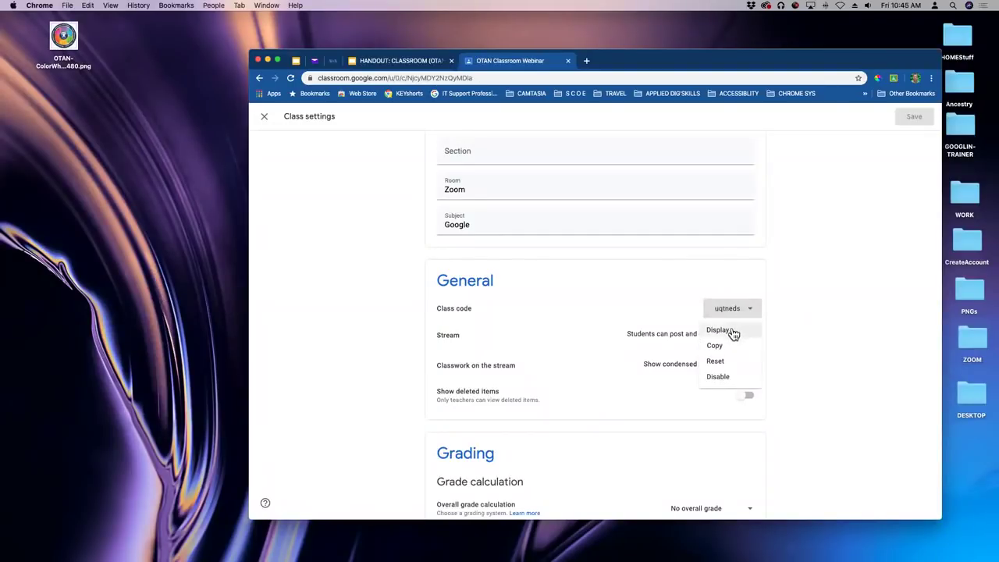
pyautogui.click(722, 353)
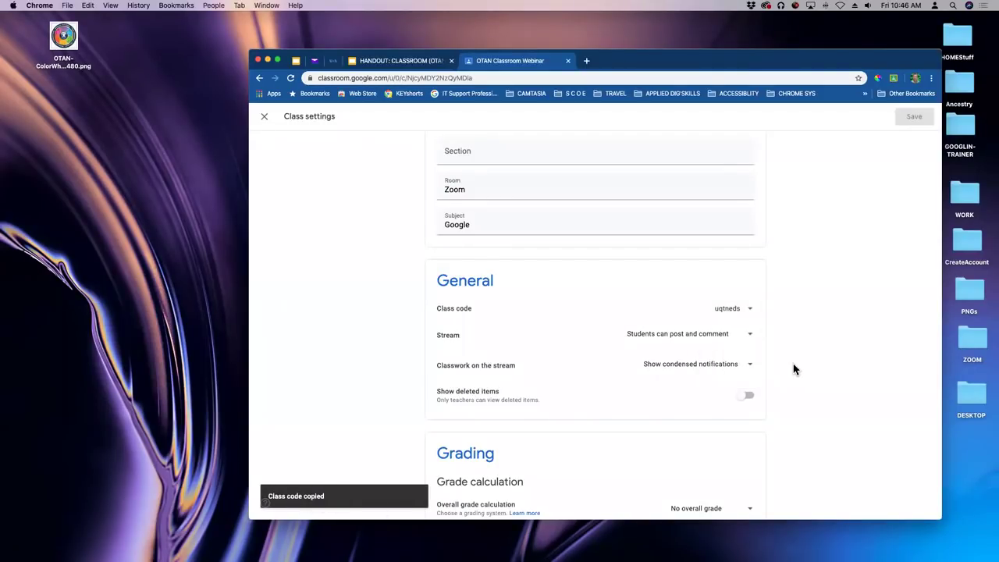
pyautogui.click(753, 311)
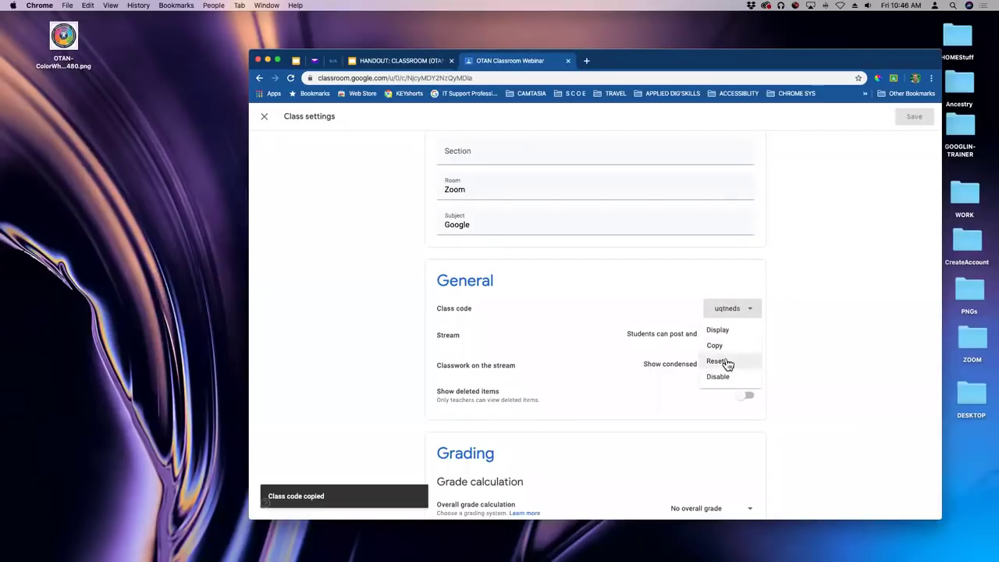
pyautogui.click(787, 349)
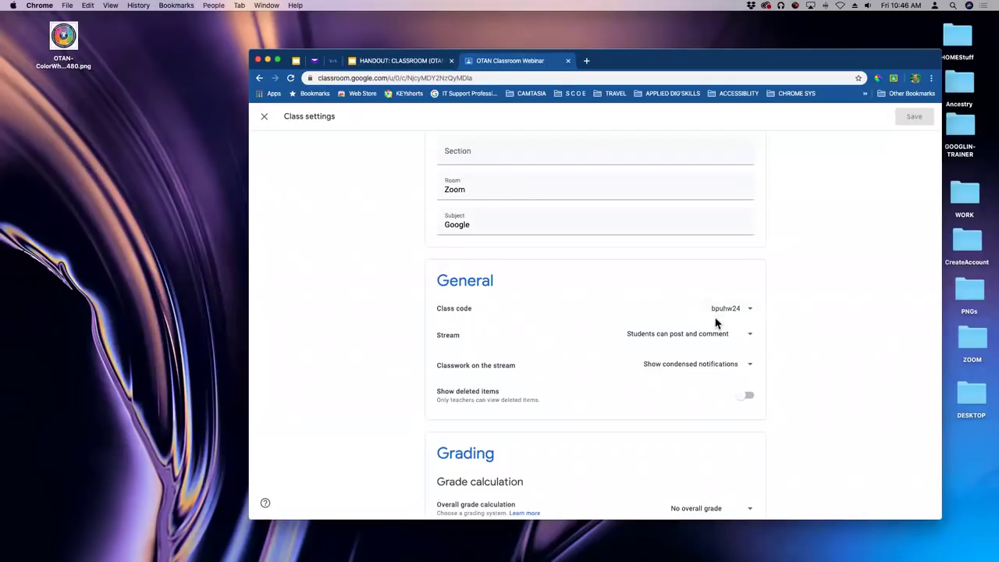
# Set the OTAN Classroom Webinar class code to Disabled in General settings.
pyautogui.click(752, 314)
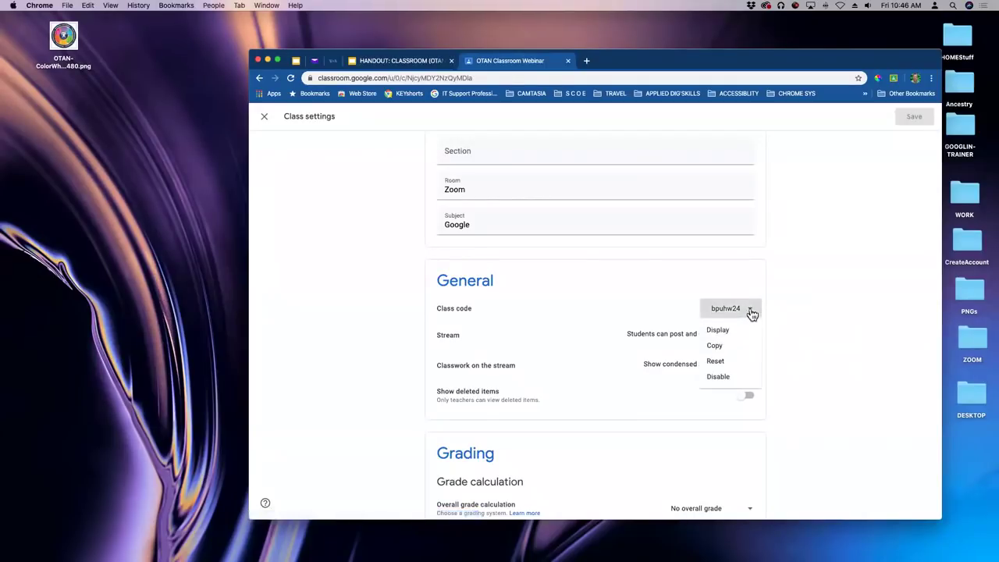
pyautogui.click(749, 379)
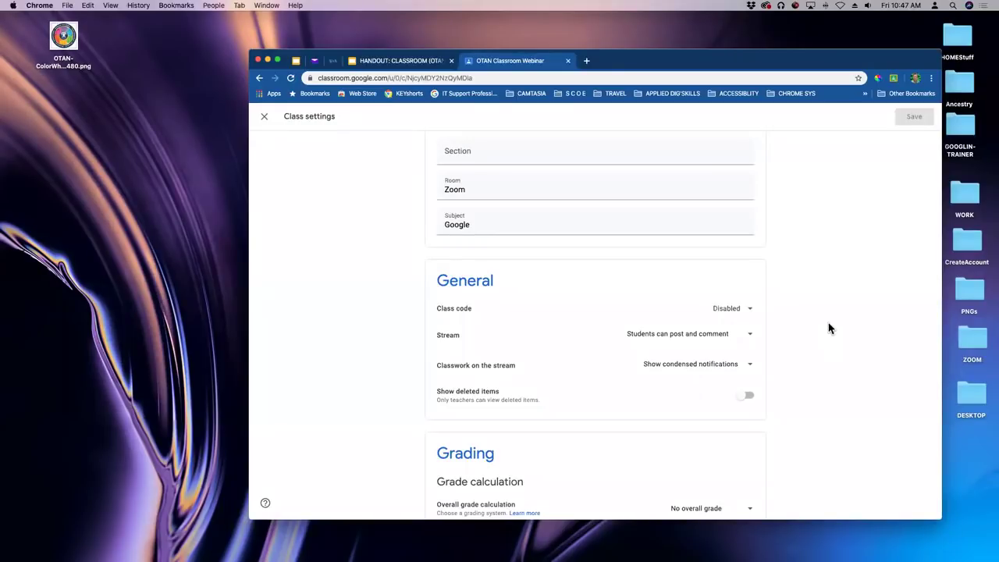
pyautogui.scroll(-1, 820, 312)
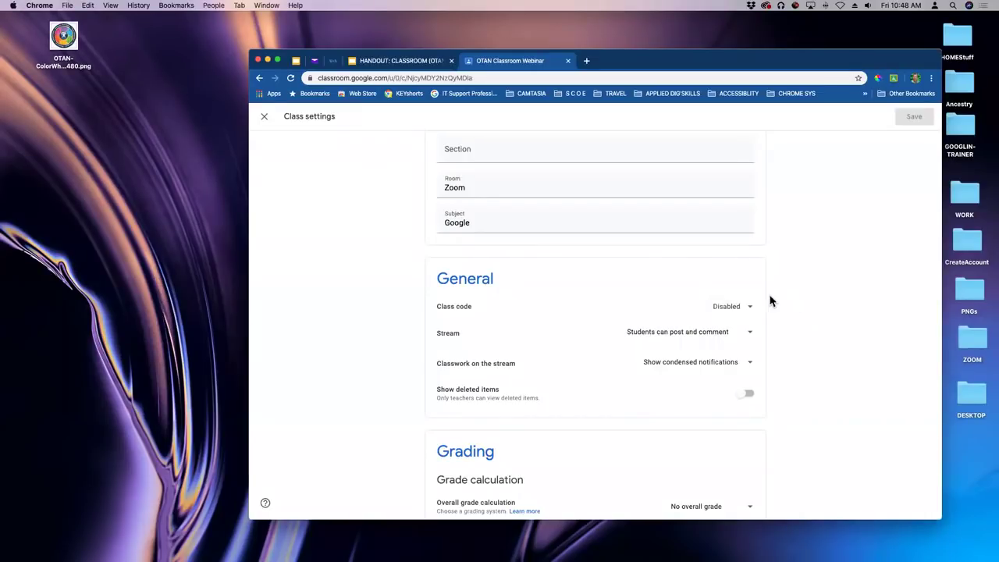
# Choose Enable for the disabled OTAN Classroom Webinar class code.
pyautogui.click(749, 311)
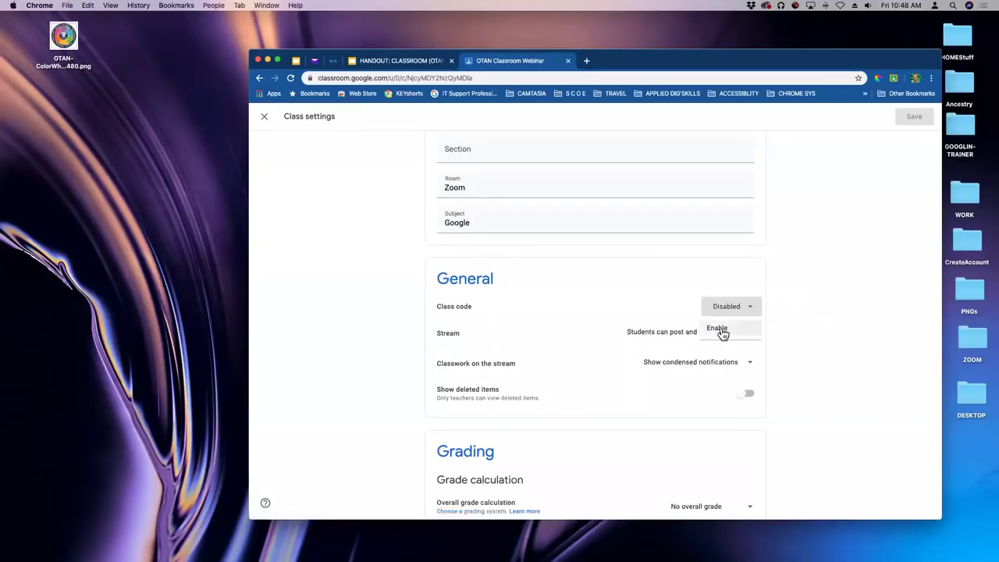
pyautogui.click(802, 286)
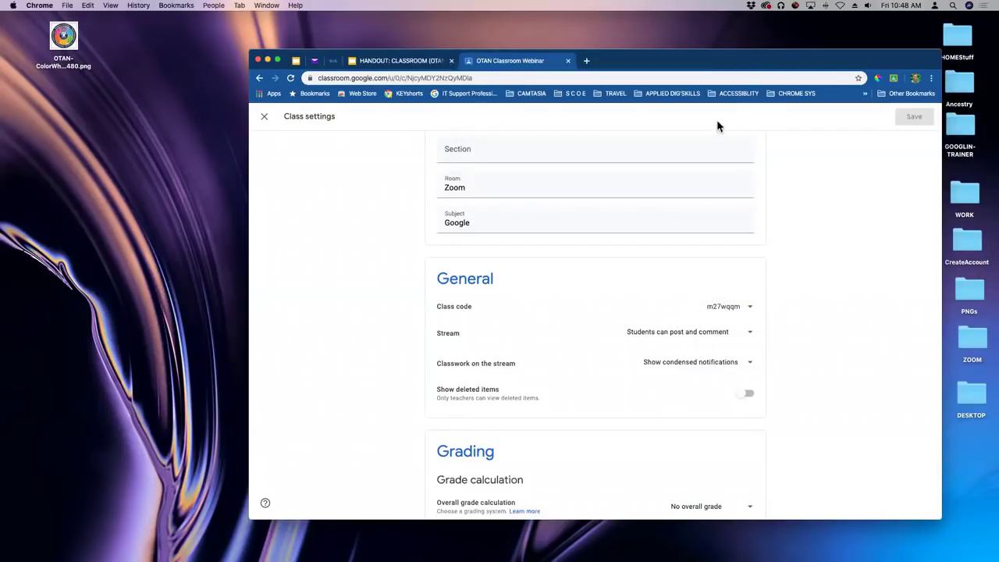
# Nudge the Chrome window up and enlarge it so settings down to Grading fit.
pyautogui.moveTo(743, 62); pyautogui.dragTo(710, 32)
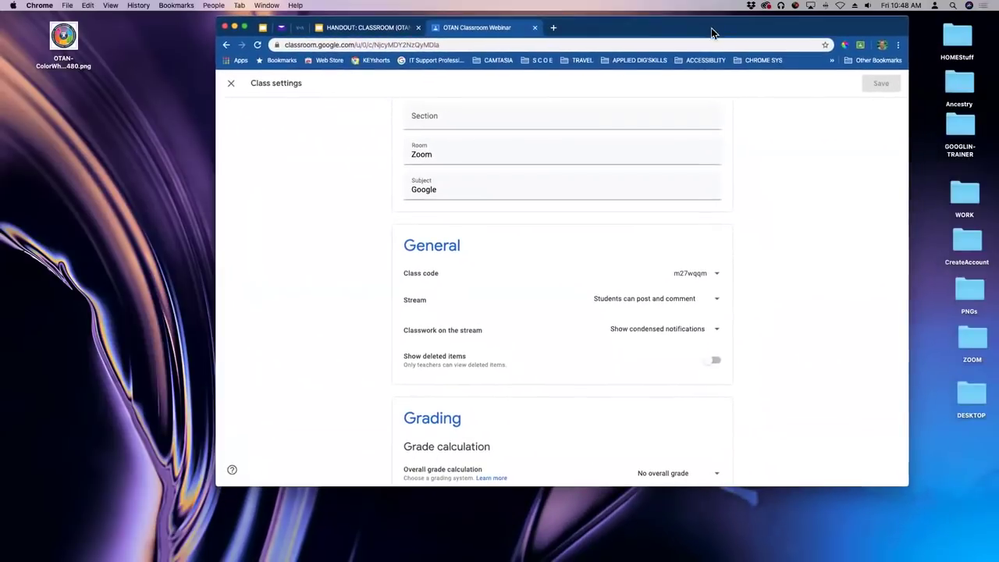
pyautogui.moveTo(905, 478); pyautogui.dragTo(971, 559)
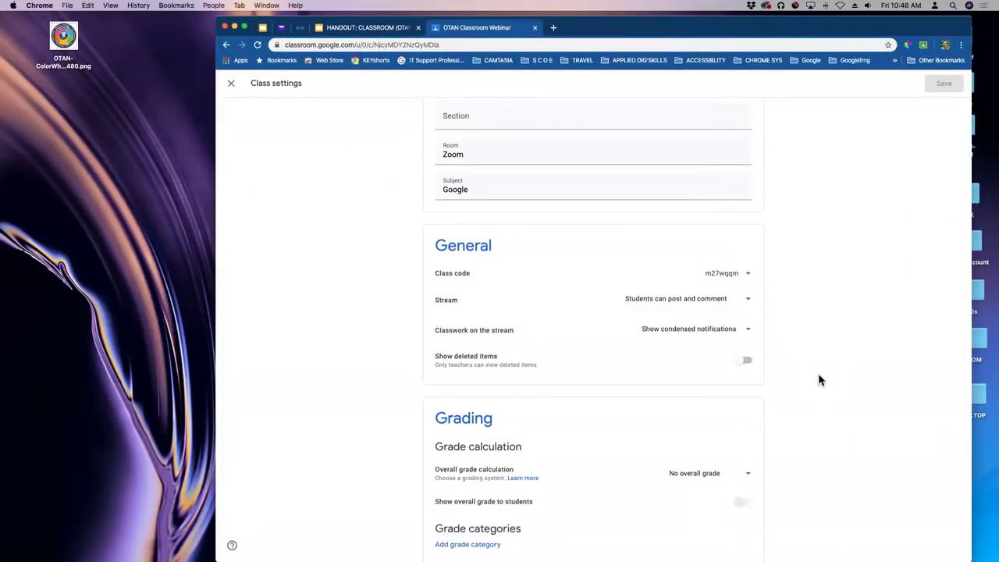
# Zoom the page in two steps, then close Class settings back to the class stream.
pyautogui.press('super+equal')
pyautogui.press('super+equal')
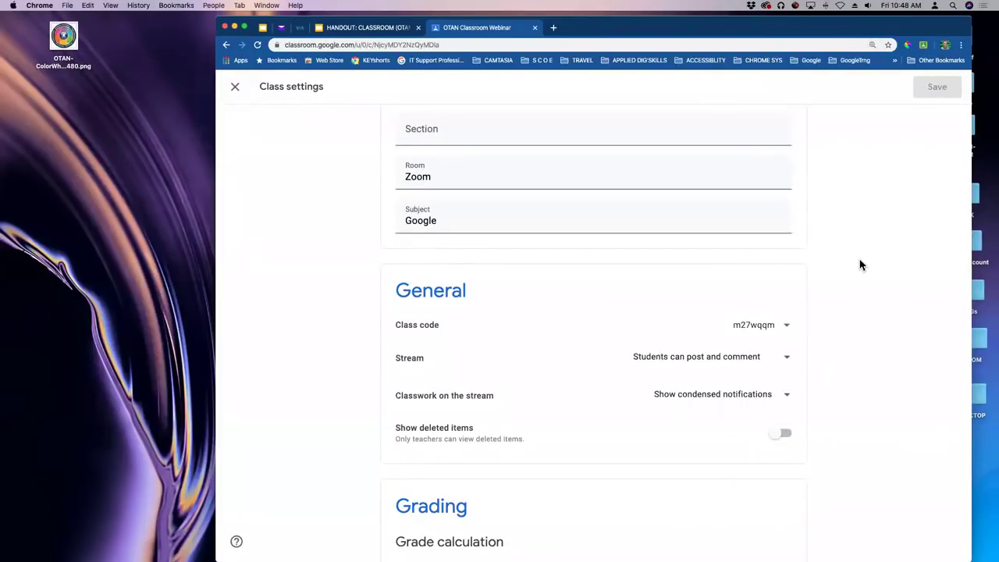
pyautogui.press('super+equal')
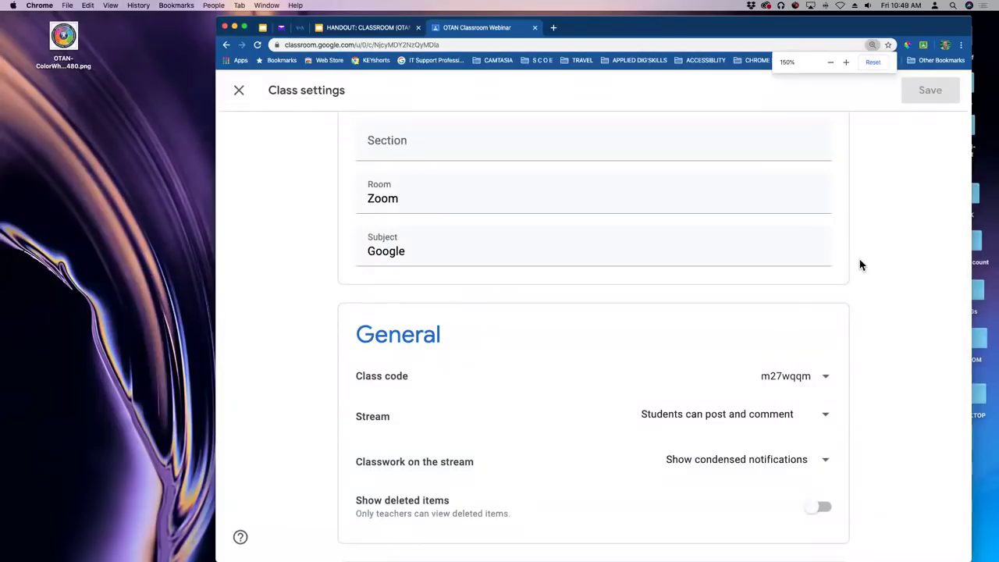
pyautogui.scroll(5, 872, 245)
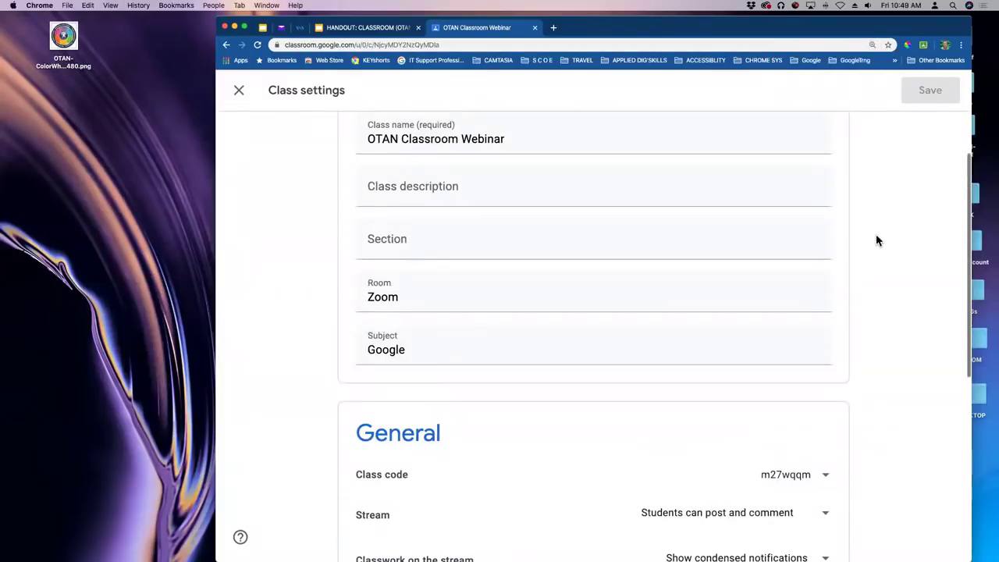
pyautogui.click(240, 92)
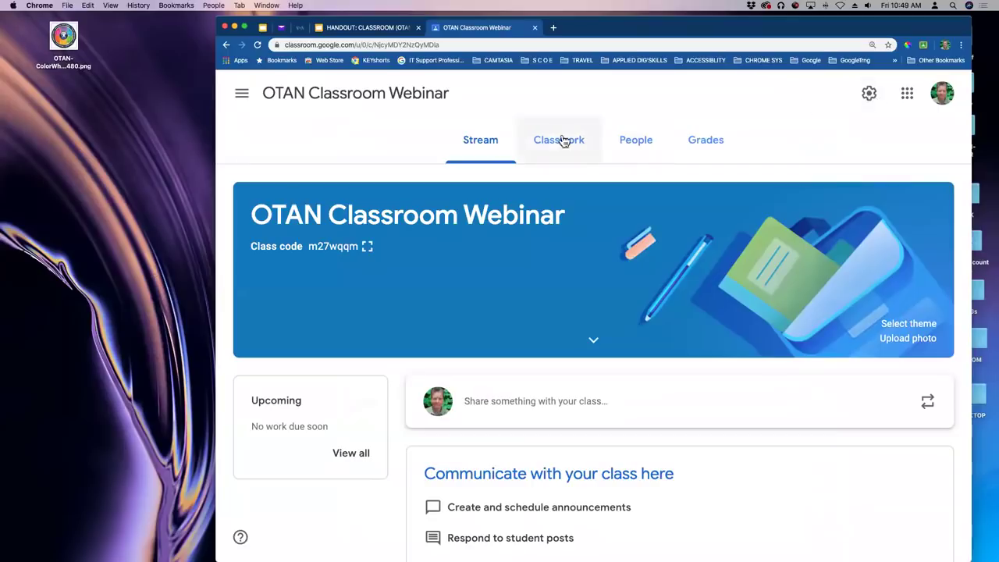
# Reopen OTAN Classroom Webinar Class settings and check the active class code's options.
pyautogui.click(868, 94)
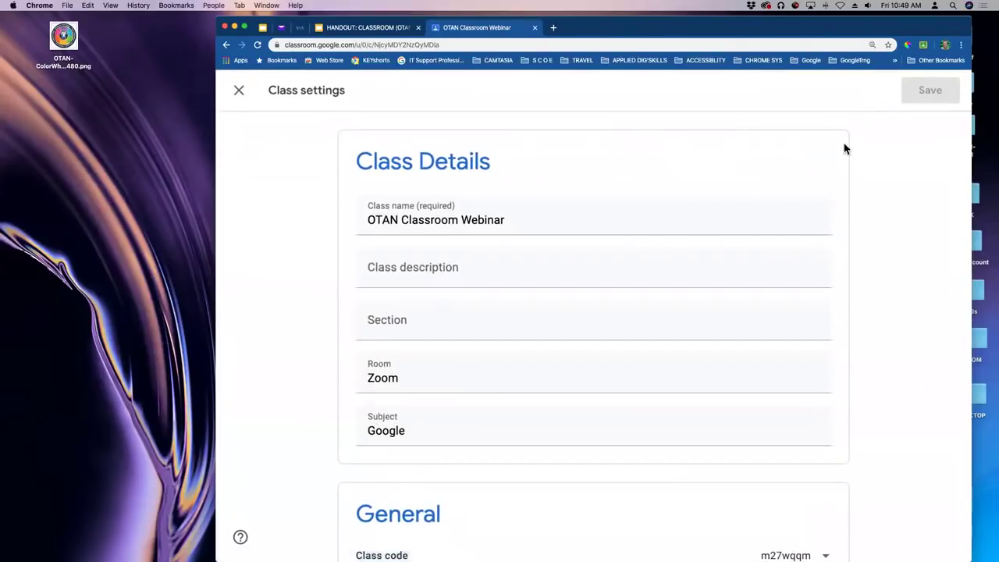
pyautogui.scroll(-1, 825, 193)
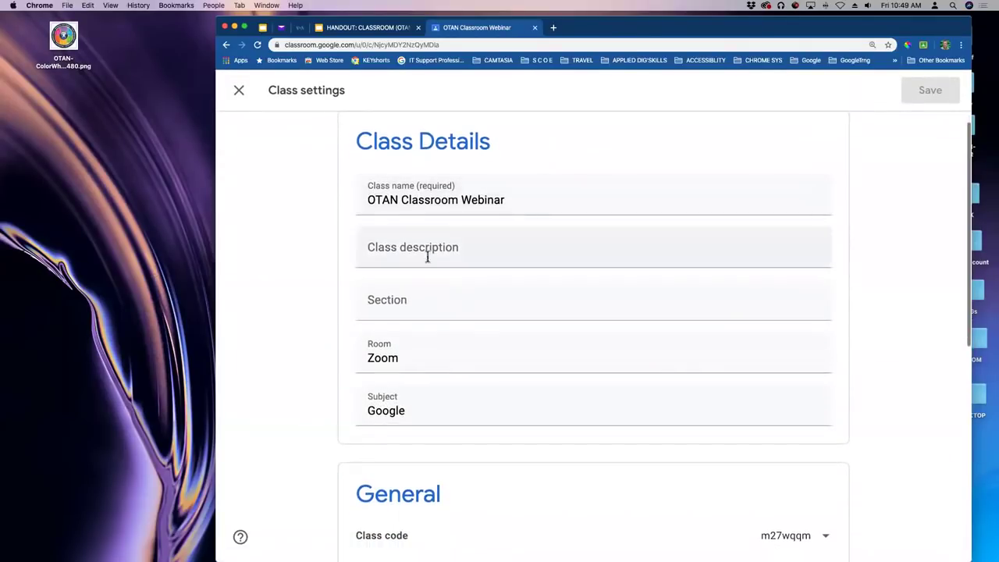
pyautogui.scroll(-5, 611, 288)
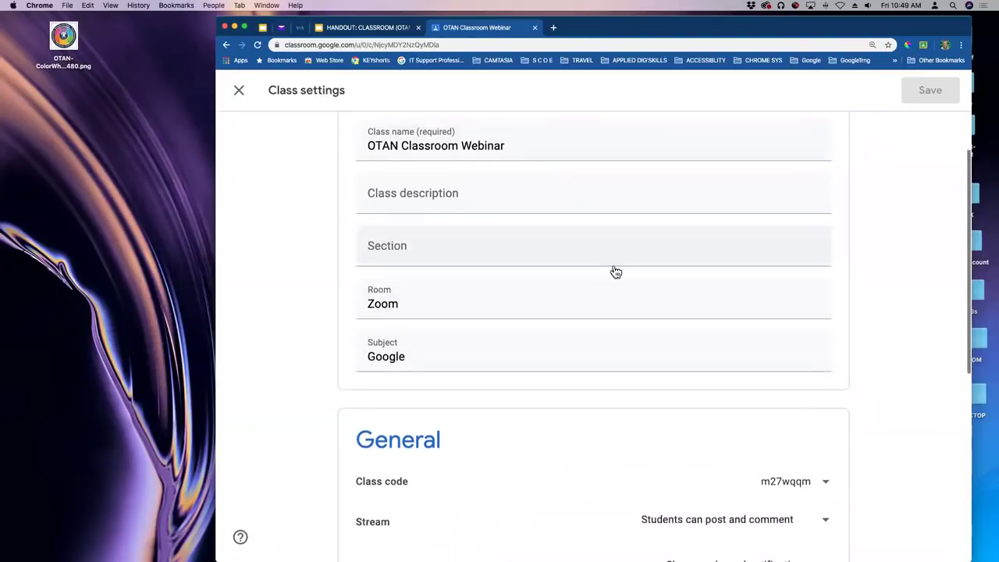
pyautogui.scroll(-2, 613, 251)
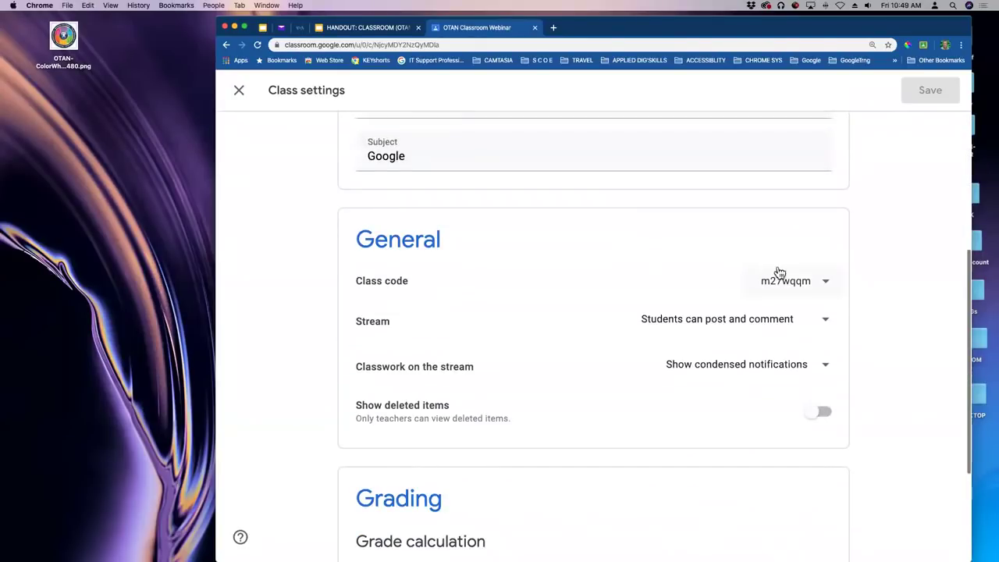
pyautogui.click(825, 285)
pyautogui.click(870, 260)
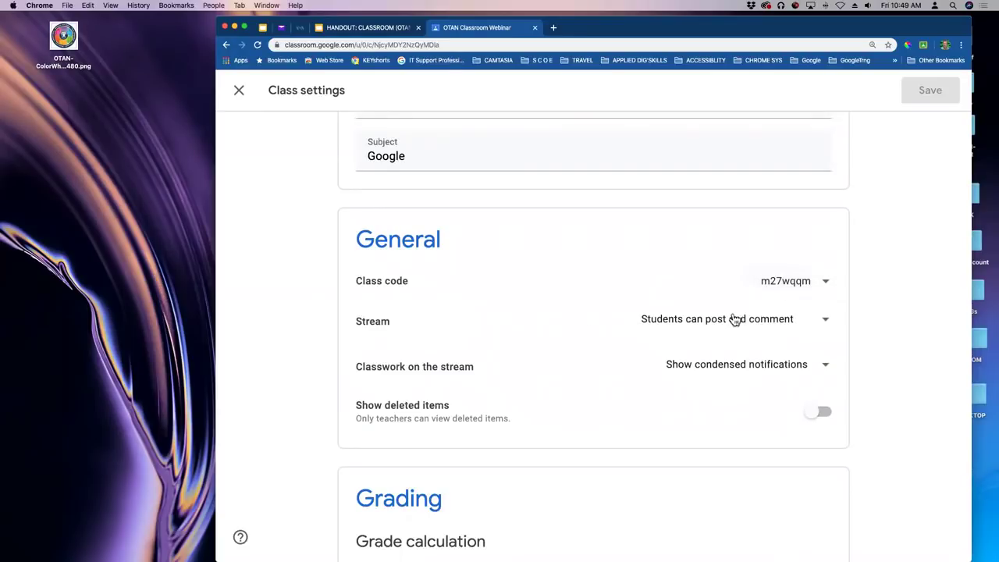
pyautogui.scroll(-2, 557, 260)
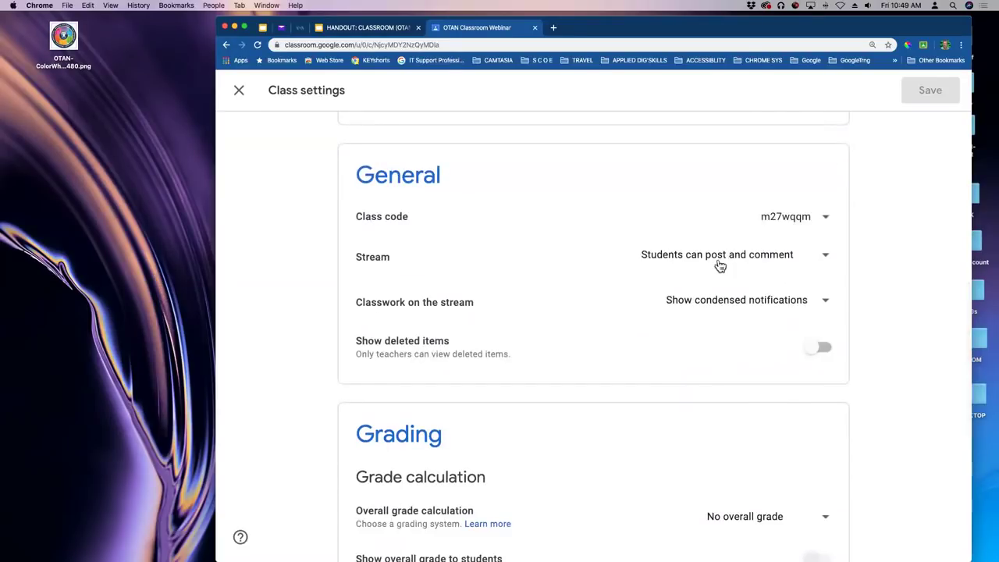
pyautogui.click(825, 259)
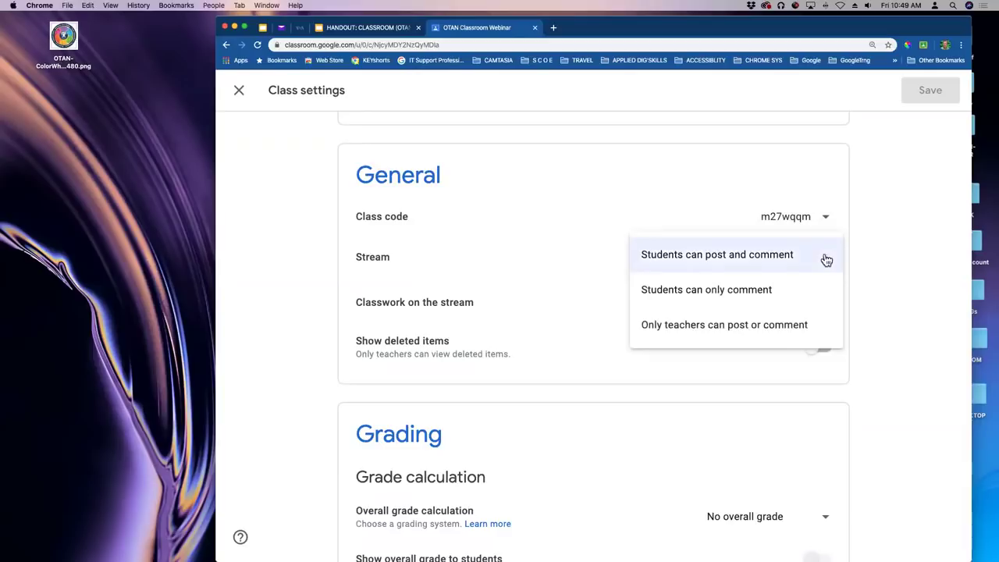
pyautogui.click(888, 258)
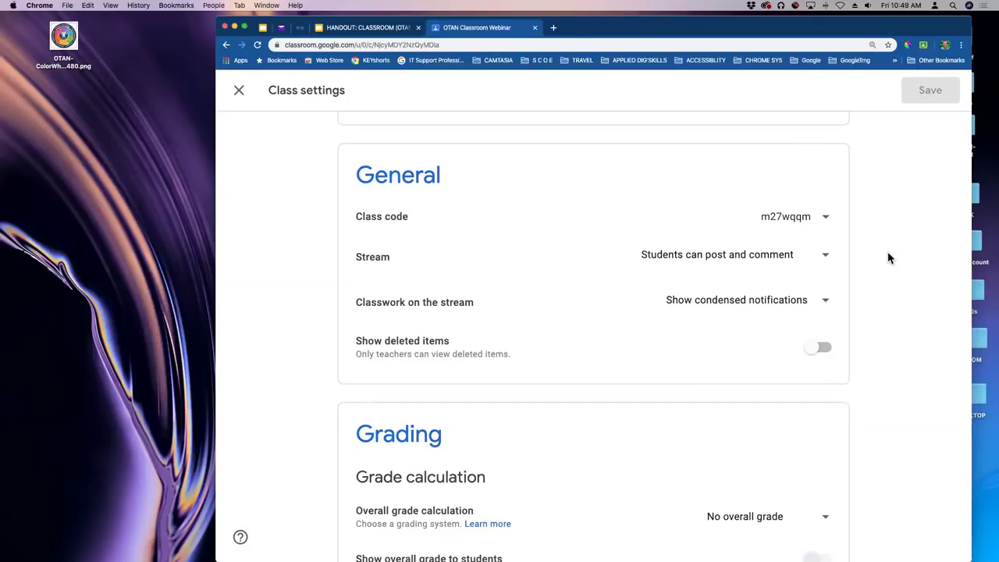
pyautogui.click(827, 258)
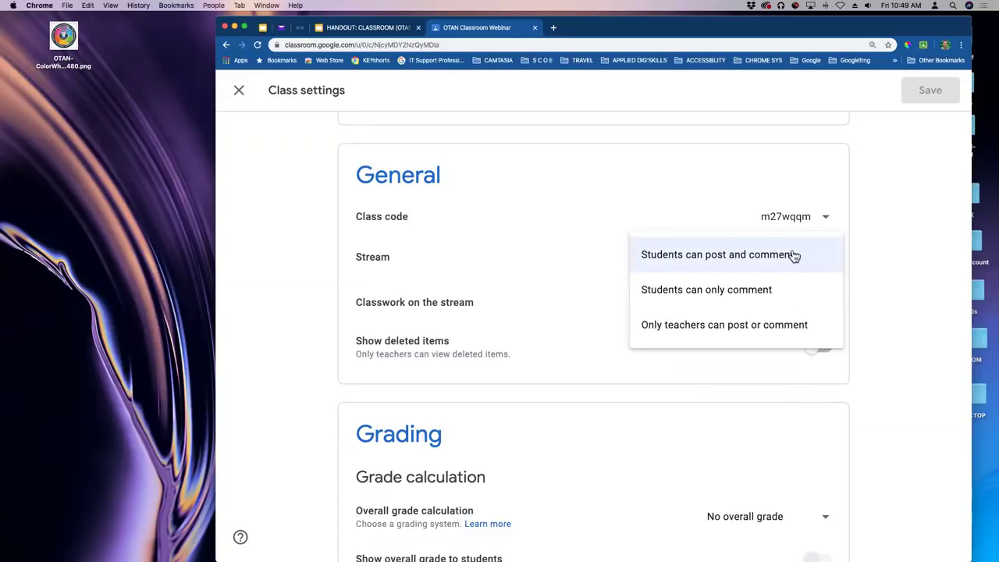
pyautogui.click(669, 292)
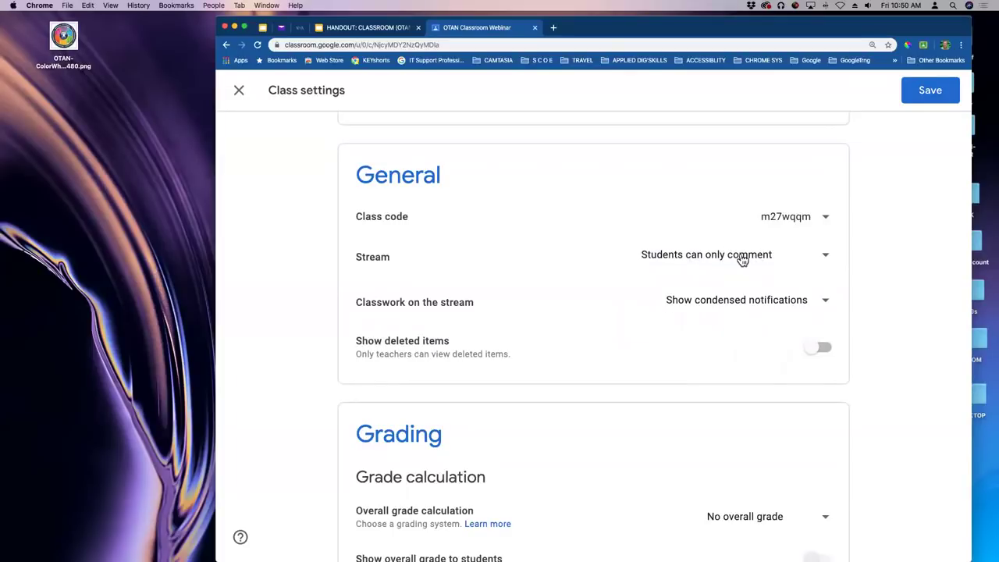
pyautogui.click(743, 259)
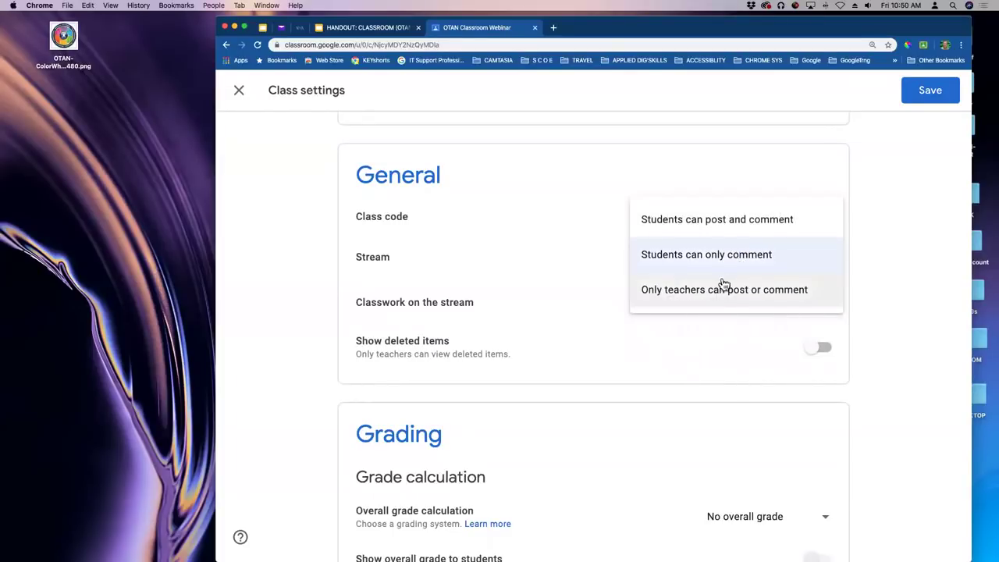
pyautogui.click(716, 291)
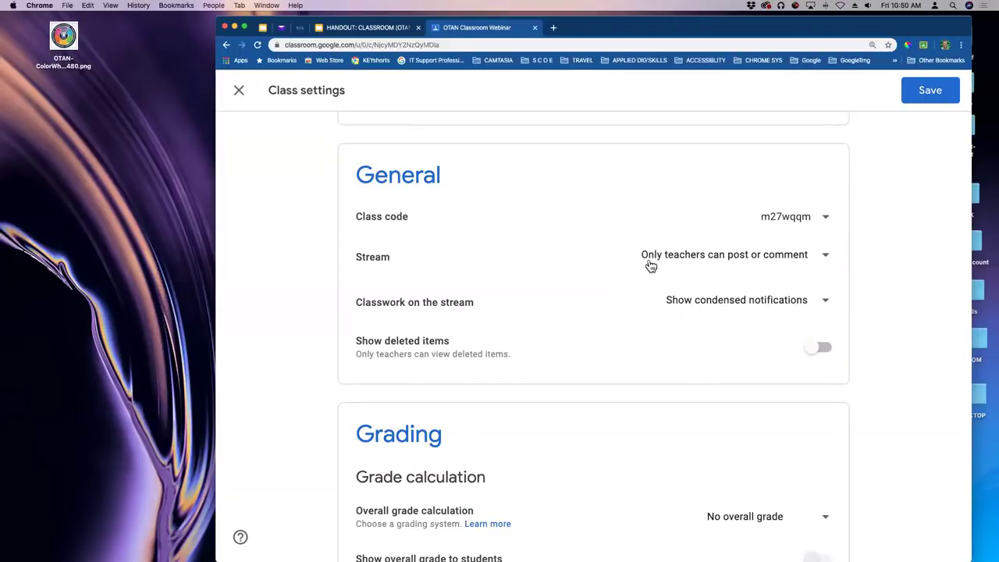
pyautogui.click(826, 258)
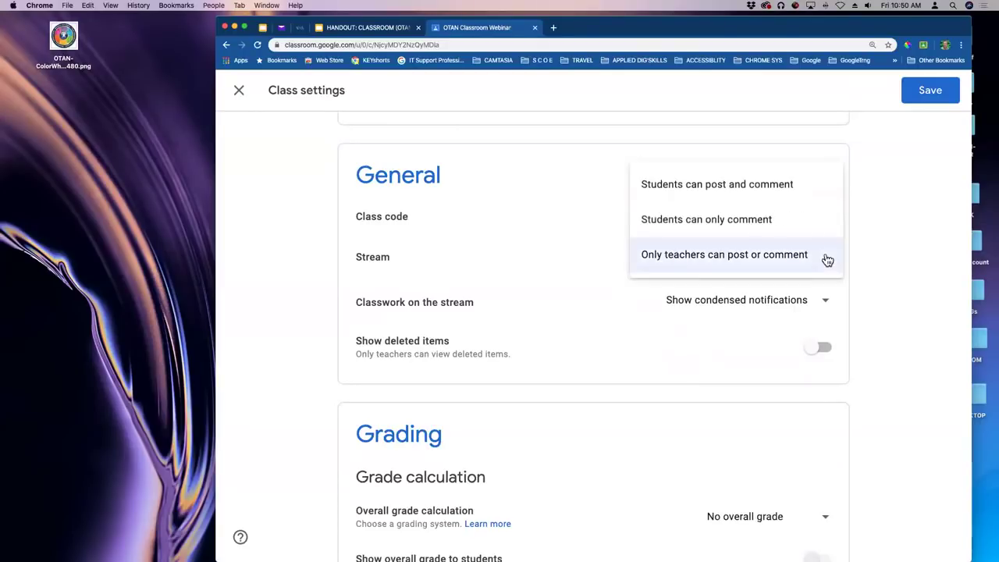
pyautogui.click(793, 188)
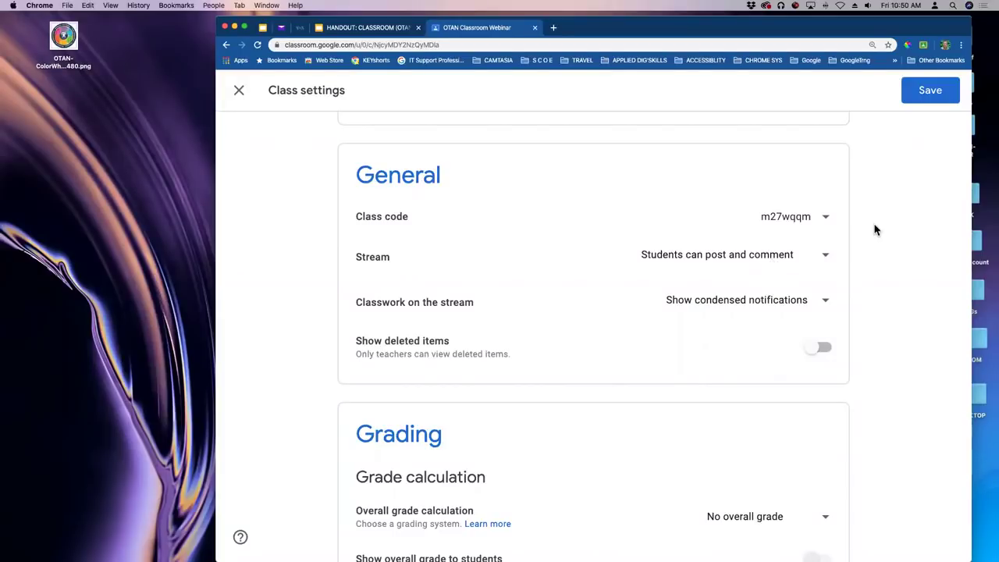
pyautogui.scroll(-1, 872, 225)
# Keep condensed notifications for classwork on the stream and switch on Show deleted items.
pyautogui.click(730, 301)
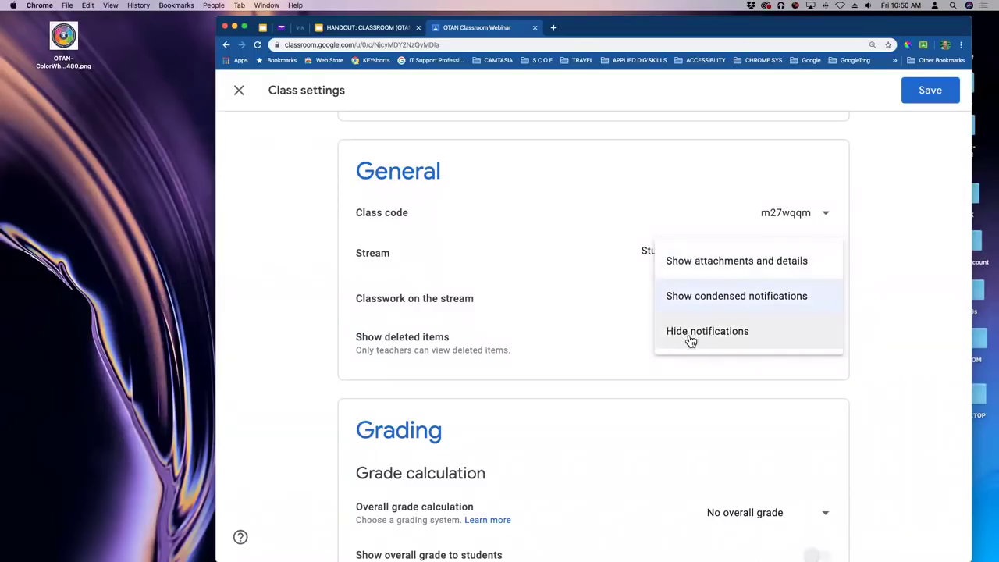
pyautogui.click(888, 304)
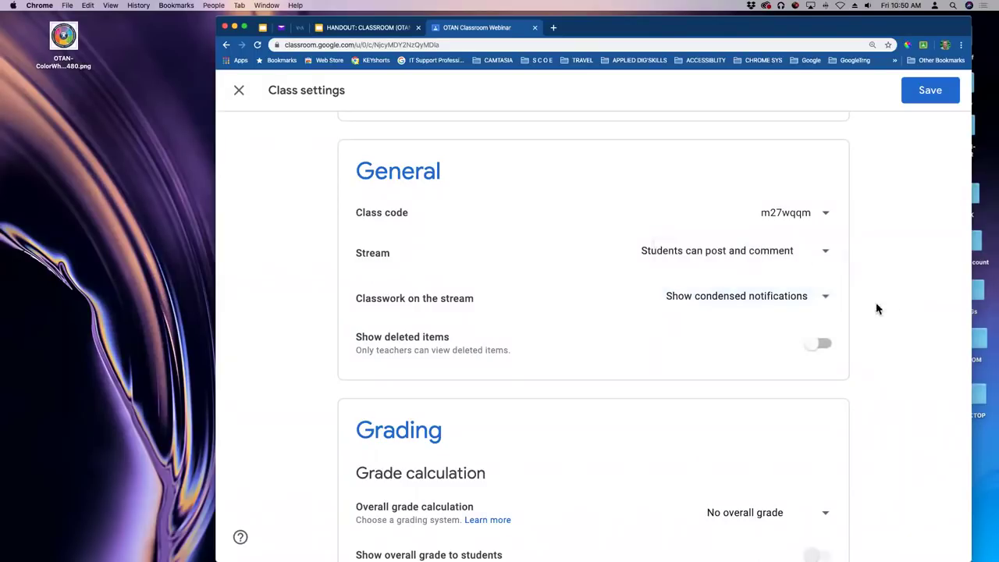
pyautogui.scroll(-1, 675, 304)
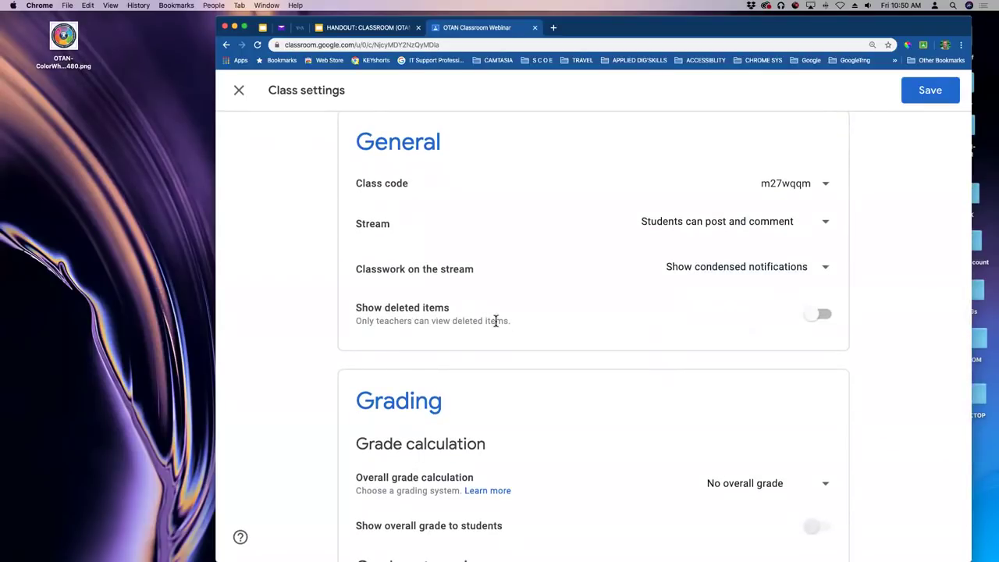
pyautogui.click(814, 319)
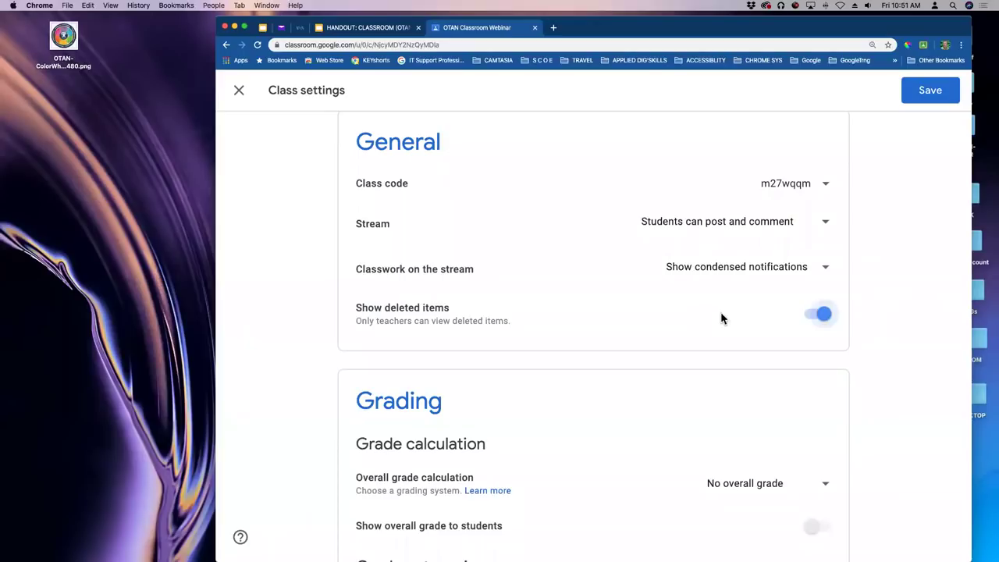
pyautogui.scroll(-1, 723, 317)
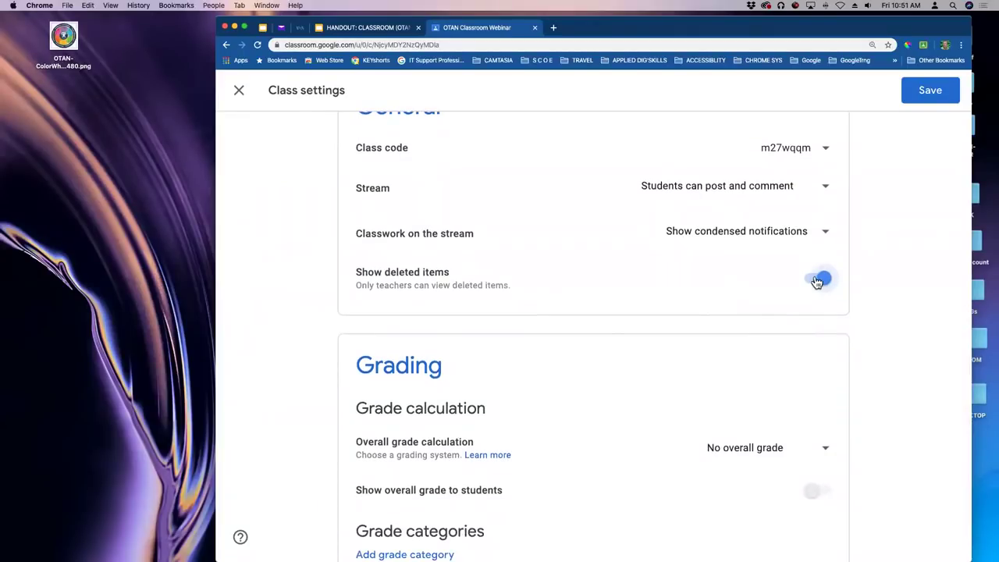
pyautogui.scroll(-1, 720, 278)
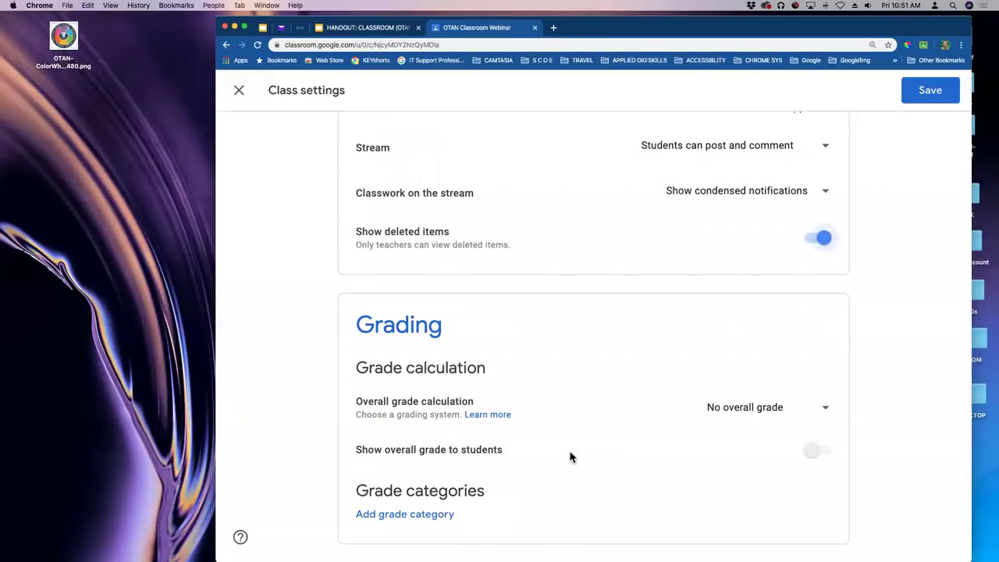
pyautogui.click(825, 414)
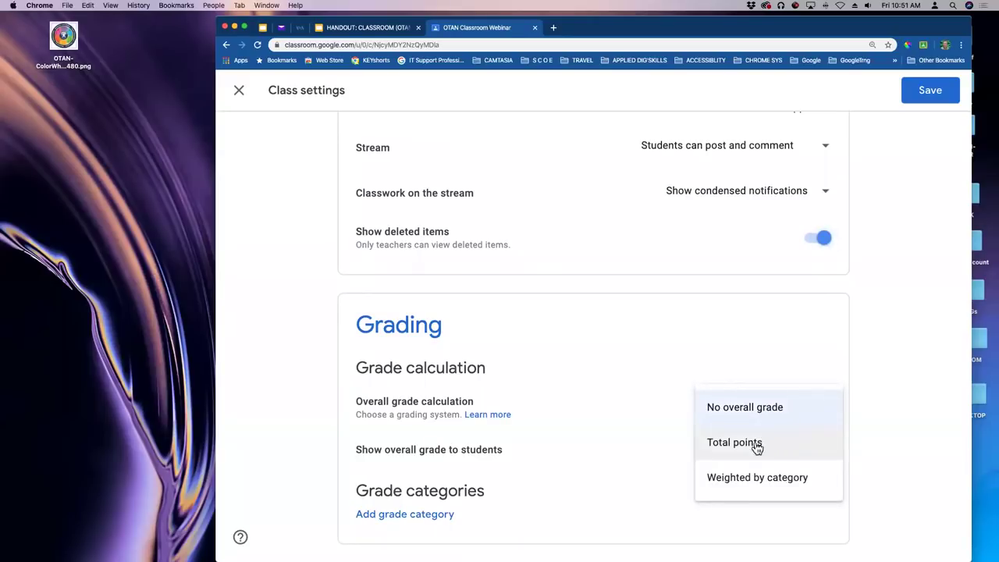
pyautogui.click(755, 445)
pyautogui.click(831, 412)
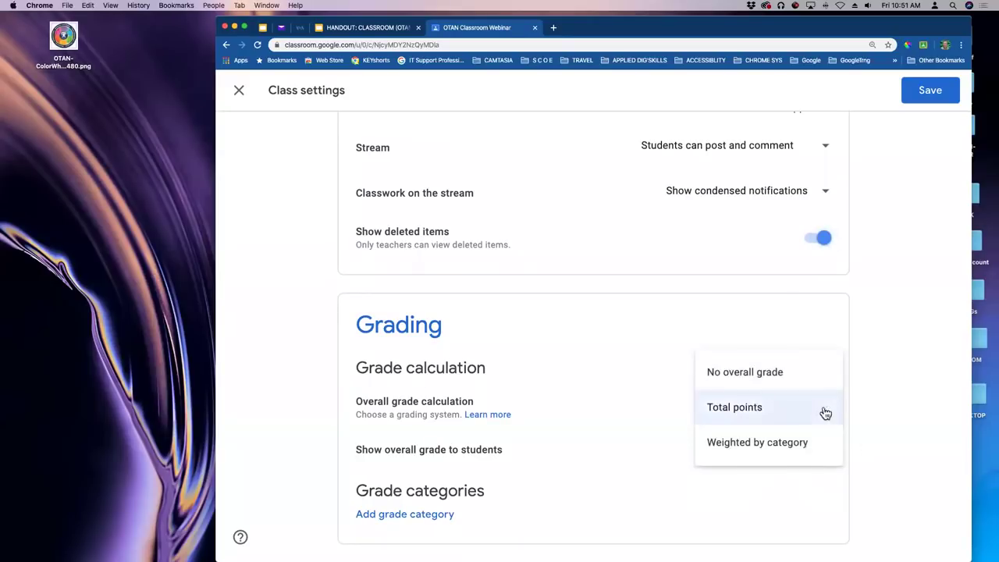
pyautogui.click(753, 442)
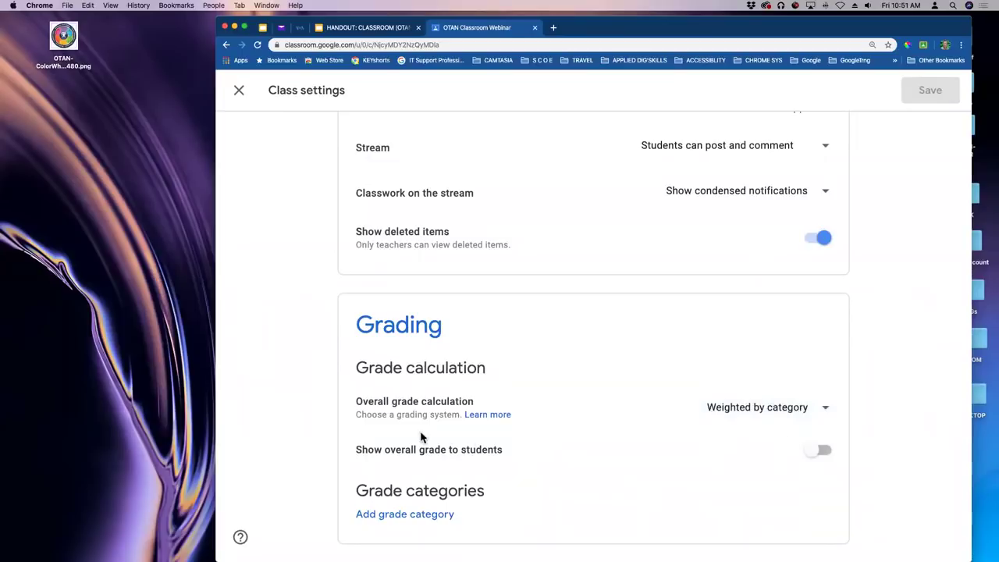
pyautogui.click(815, 453)
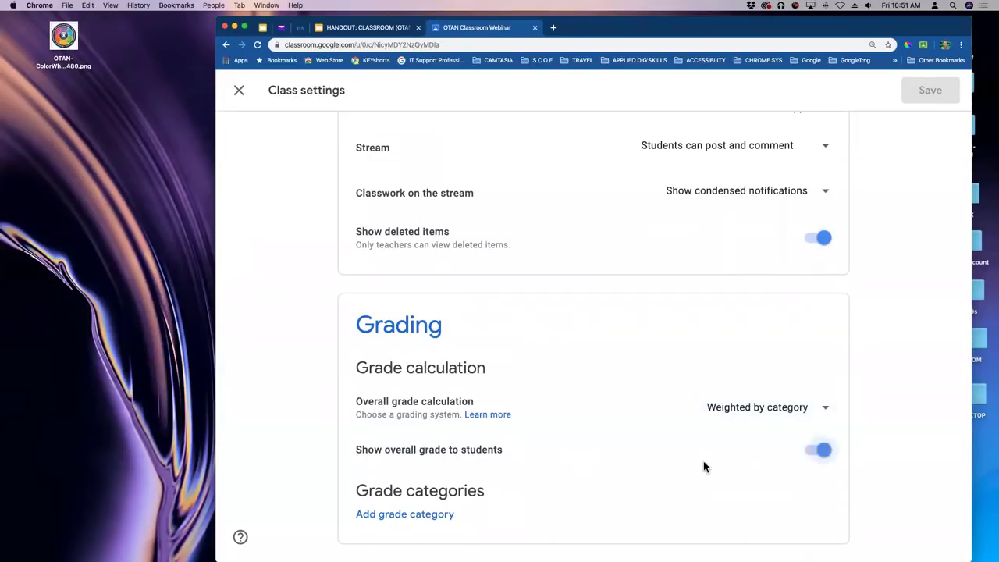
pyautogui.click(822, 450)
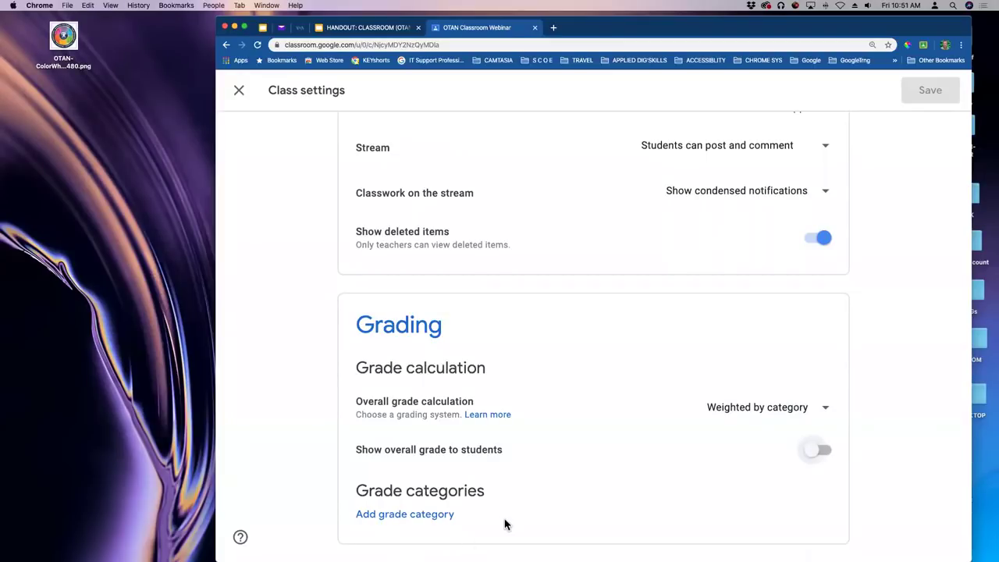
pyautogui.click(825, 408)
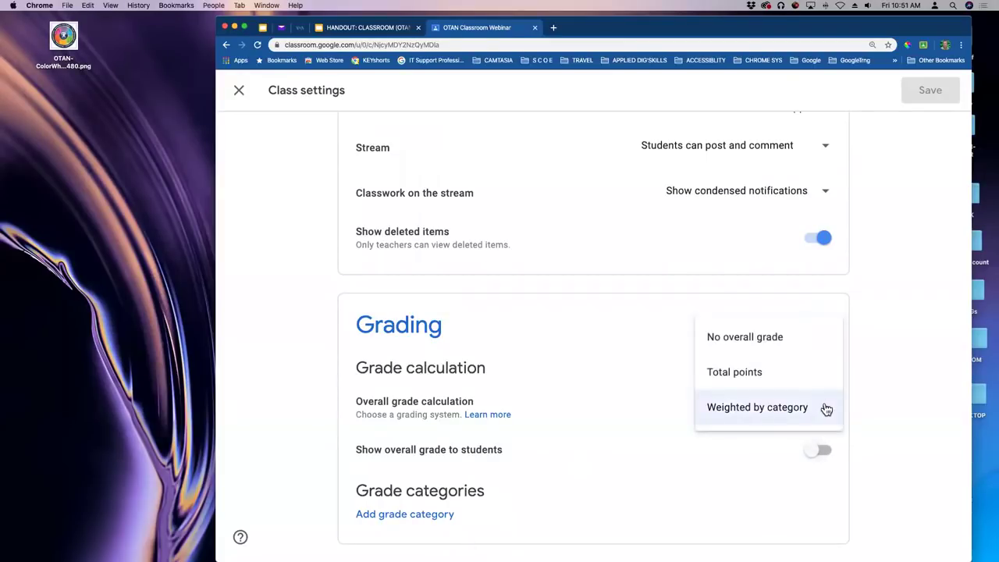
pyautogui.click(778, 339)
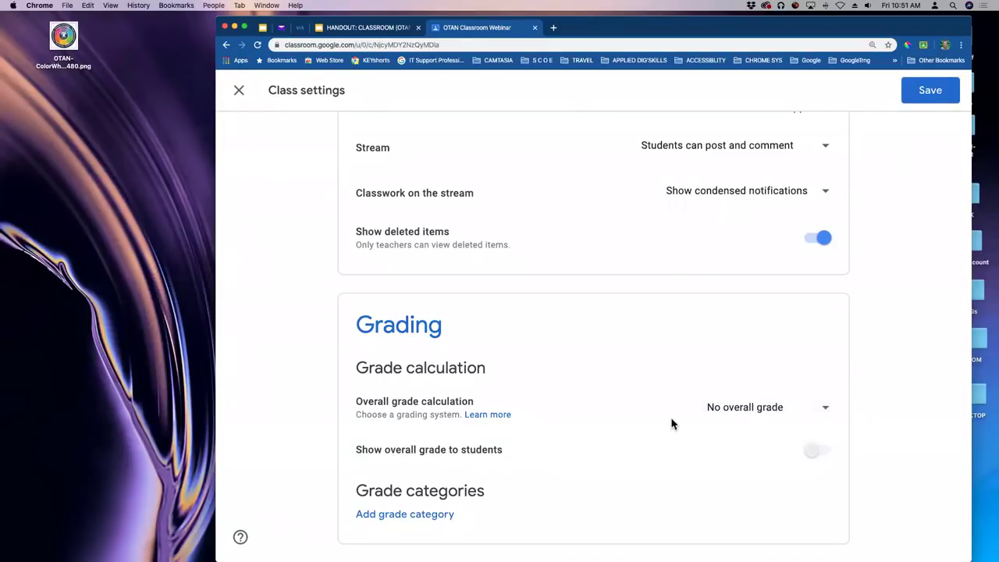
pyautogui.scroll(1, 671, 424)
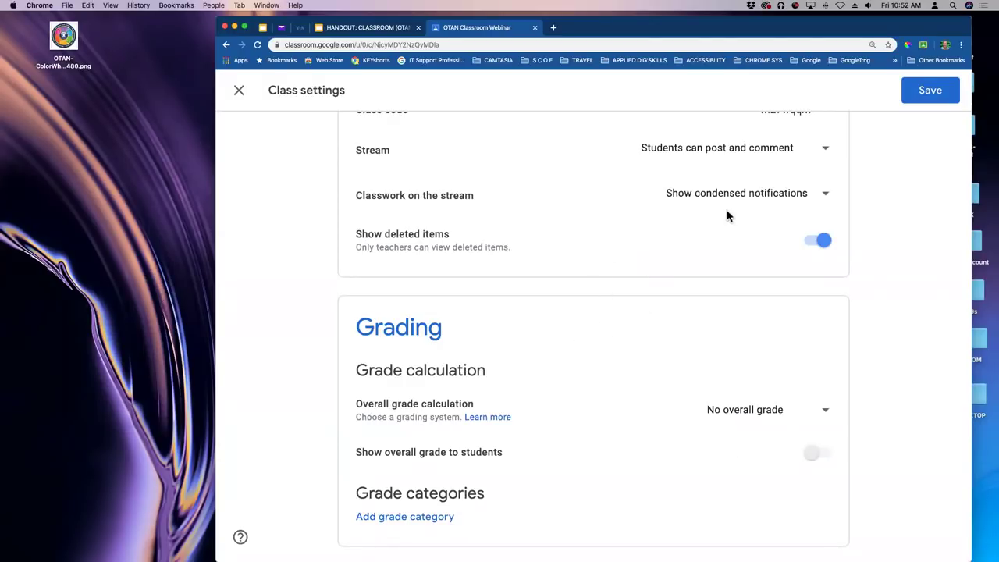
# Save the Class settings with Show deleted items enabled.
pyautogui.click(933, 91)
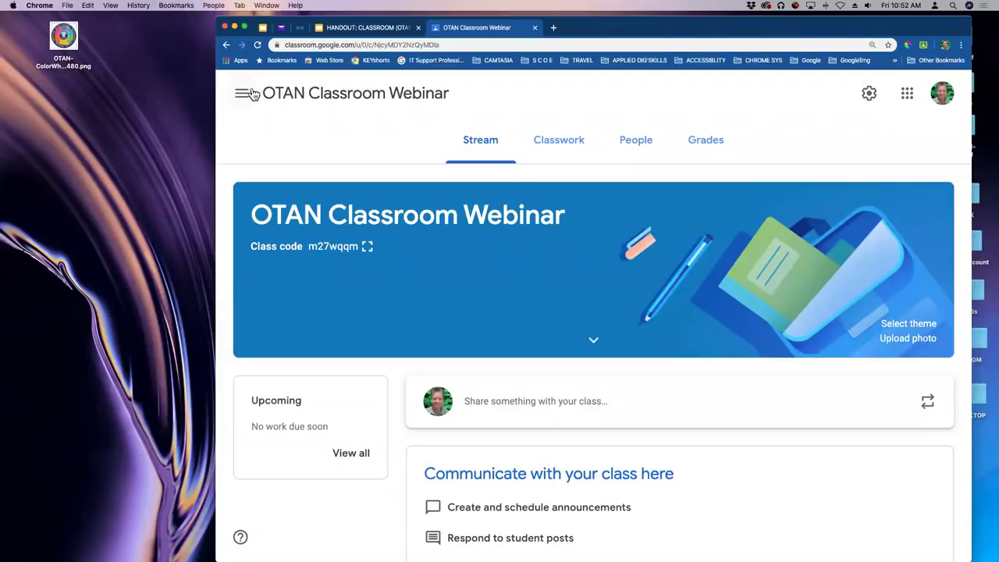
pyautogui.click(242, 95)
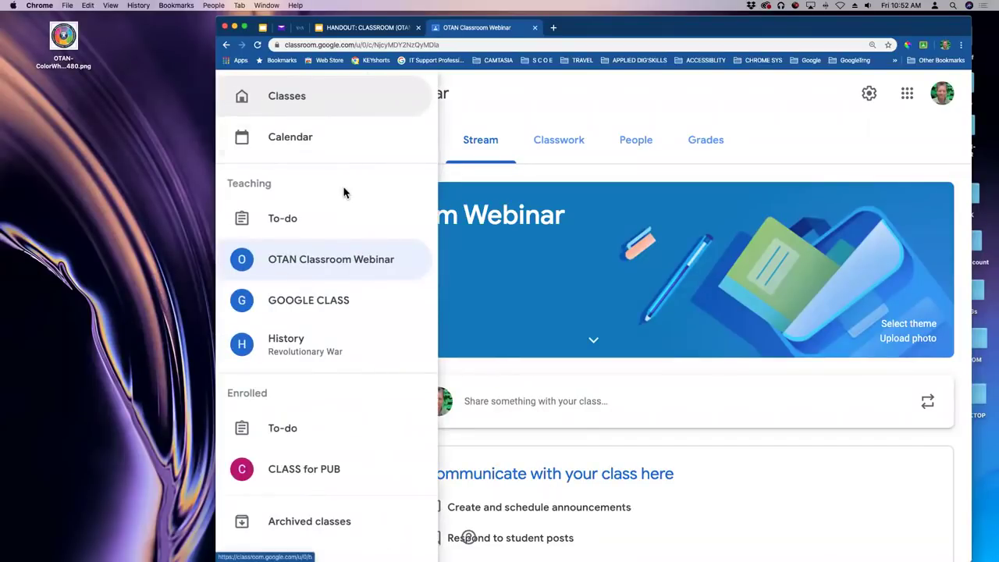
pyautogui.scroll(-1, 370, 170)
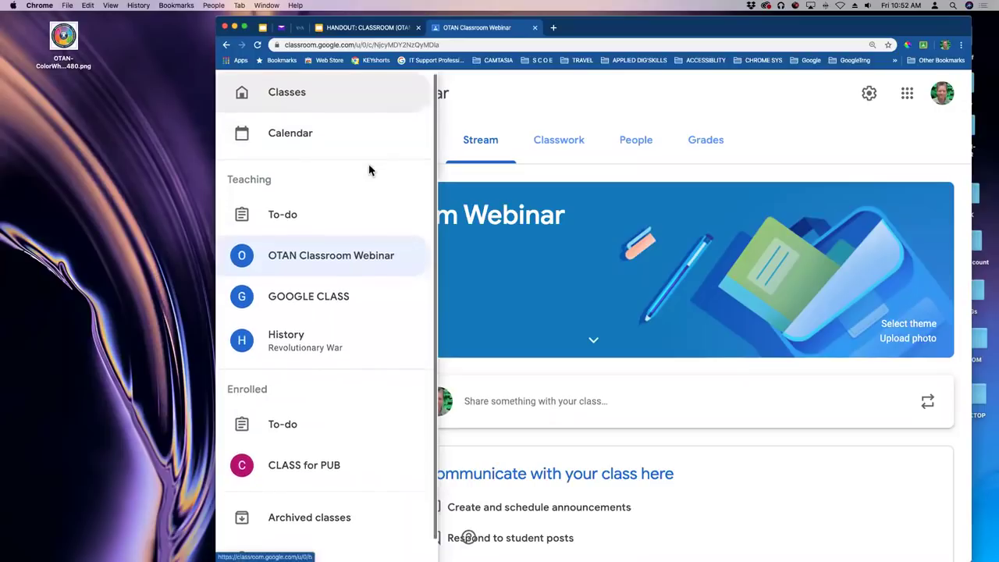
pyautogui.scroll(-3, 370, 170)
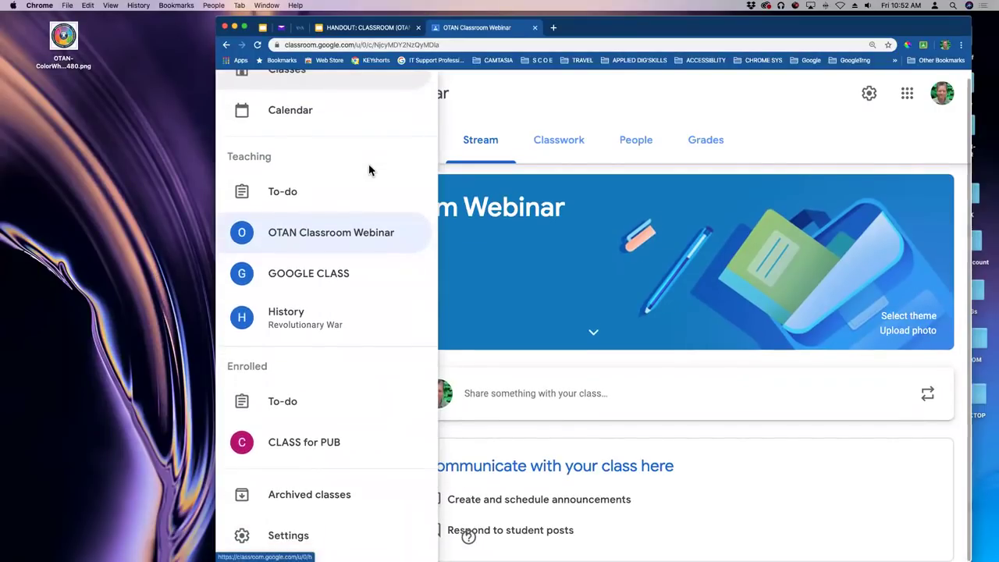
pyautogui.scroll(3, 370, 170)
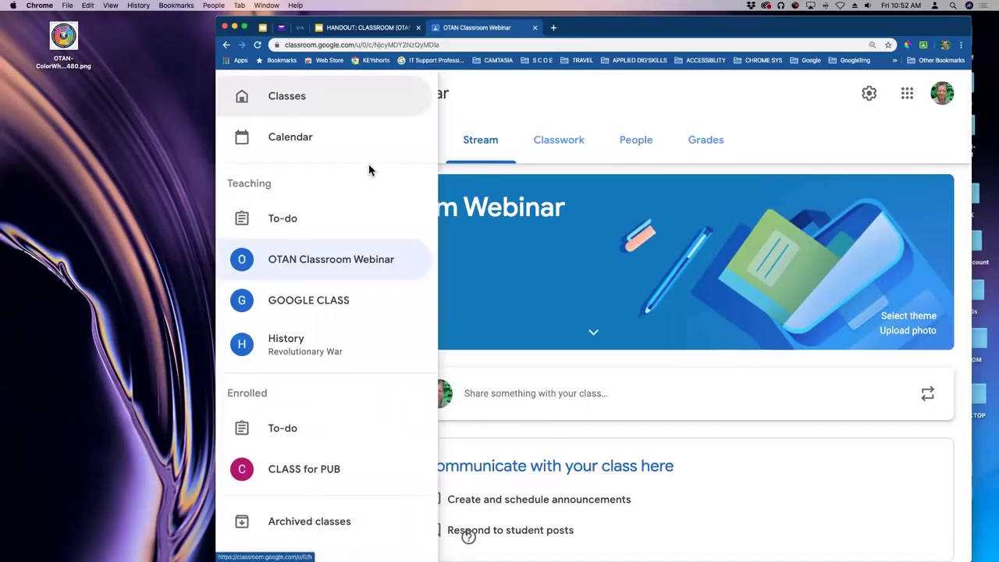
# Go to the Classes home page, then reopen the navigation drawer and scroll it down.
pyautogui.click(284, 103)
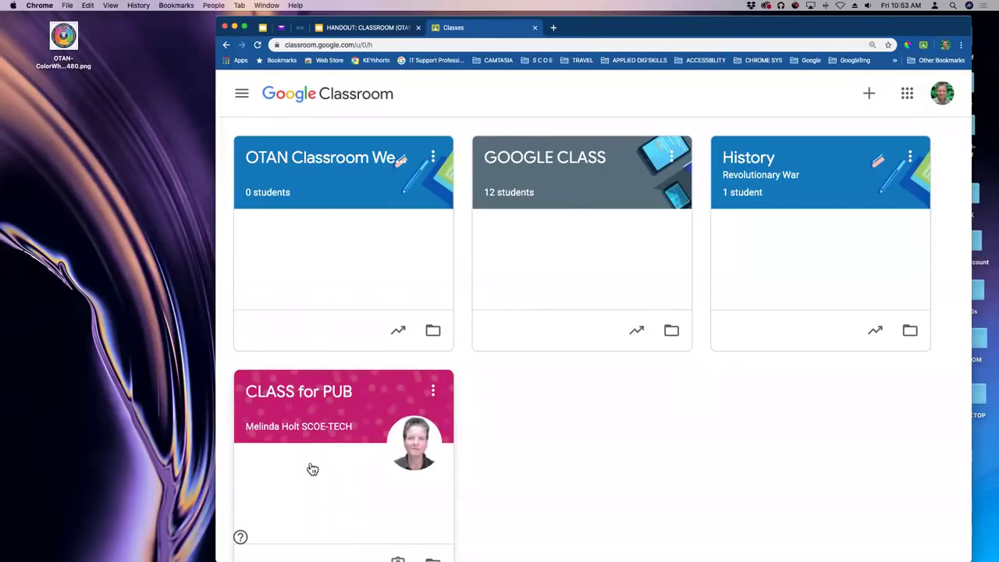
pyautogui.click(243, 95)
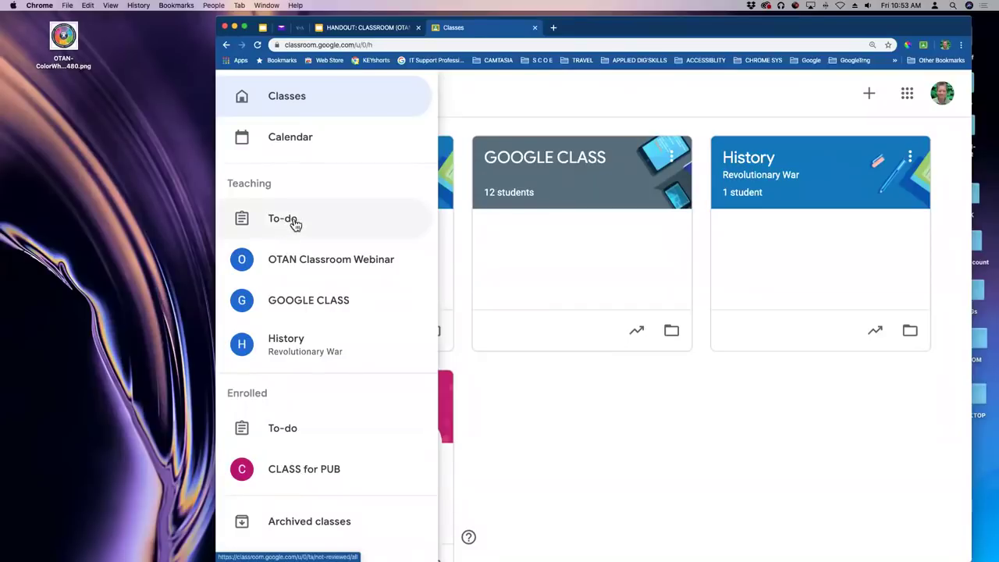
pyautogui.scroll(-1, 357, 304)
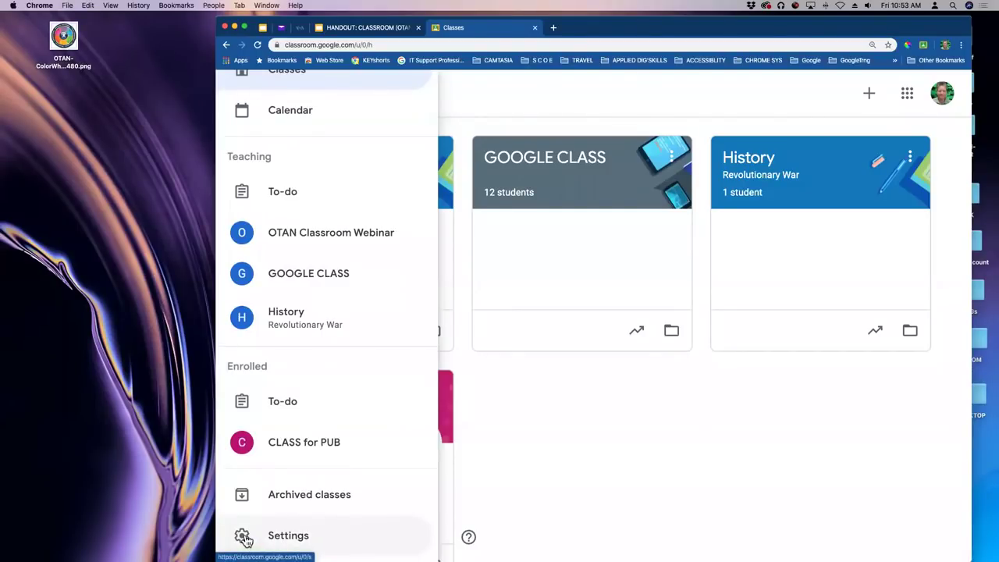
# Open Classroom Settings and scroll down to the Notifications section.
pyautogui.click(242, 537)
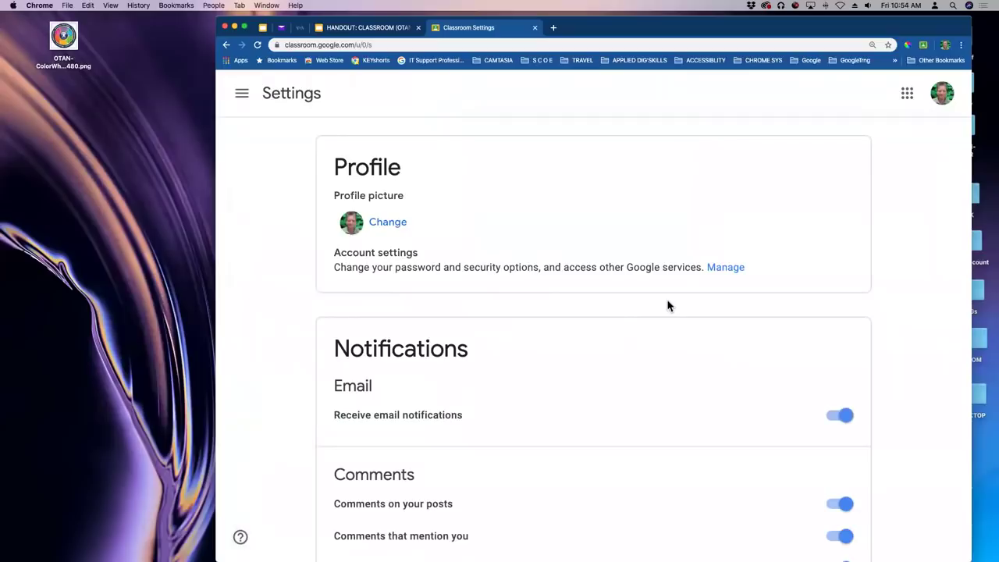
pyautogui.scroll(-1, 639, 303)
pyautogui.scroll(-2, 638, 303)
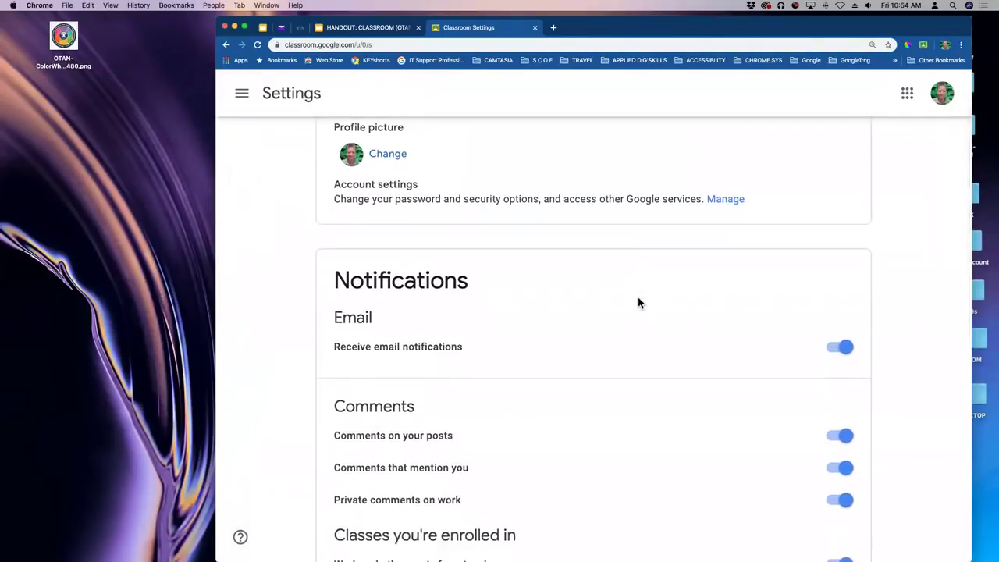
pyautogui.scroll(-2, 638, 302)
pyautogui.scroll(-1, 639, 303)
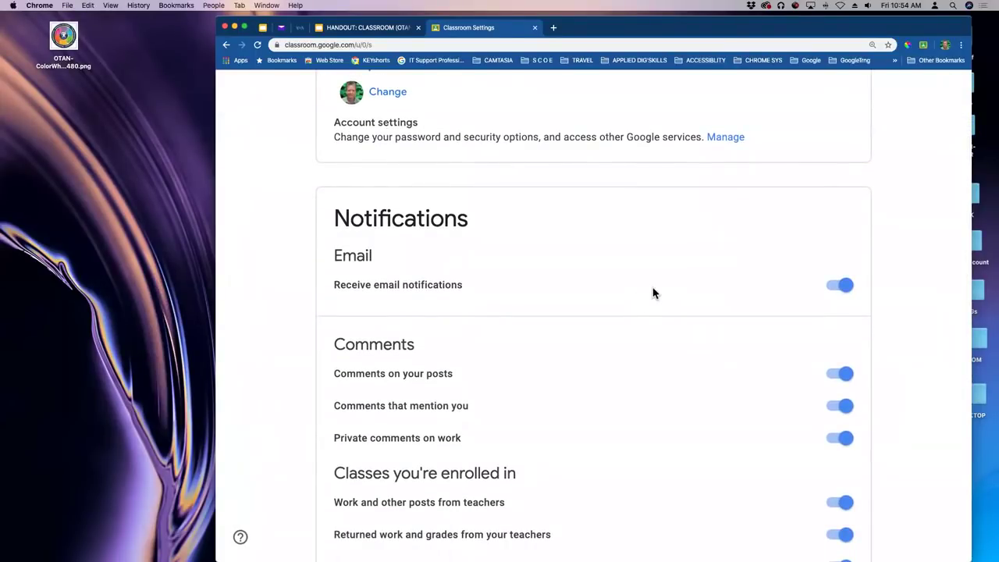
pyautogui.scroll(-2, 653, 290)
pyautogui.scroll(-2, 653, 292)
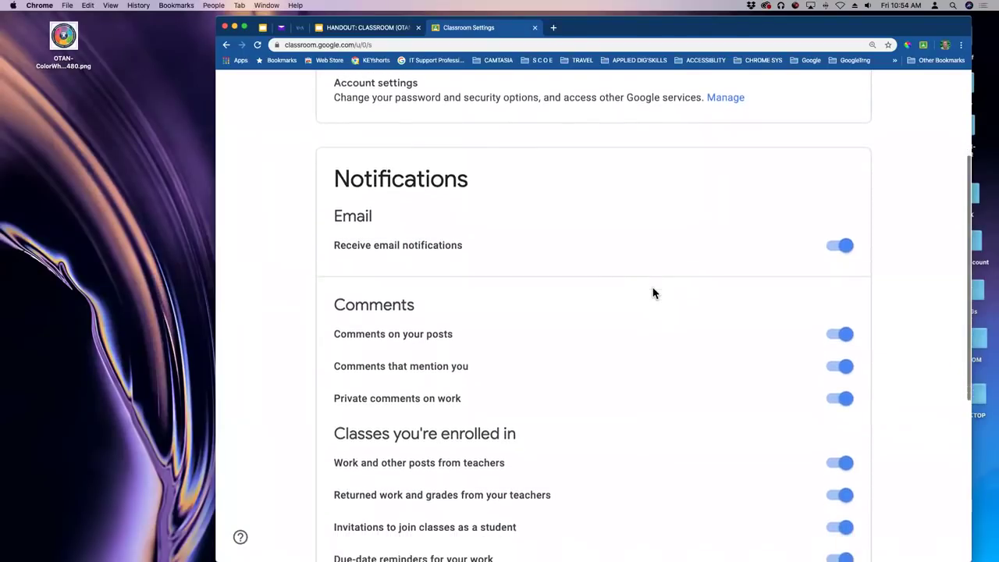
pyautogui.scroll(-3, 653, 292)
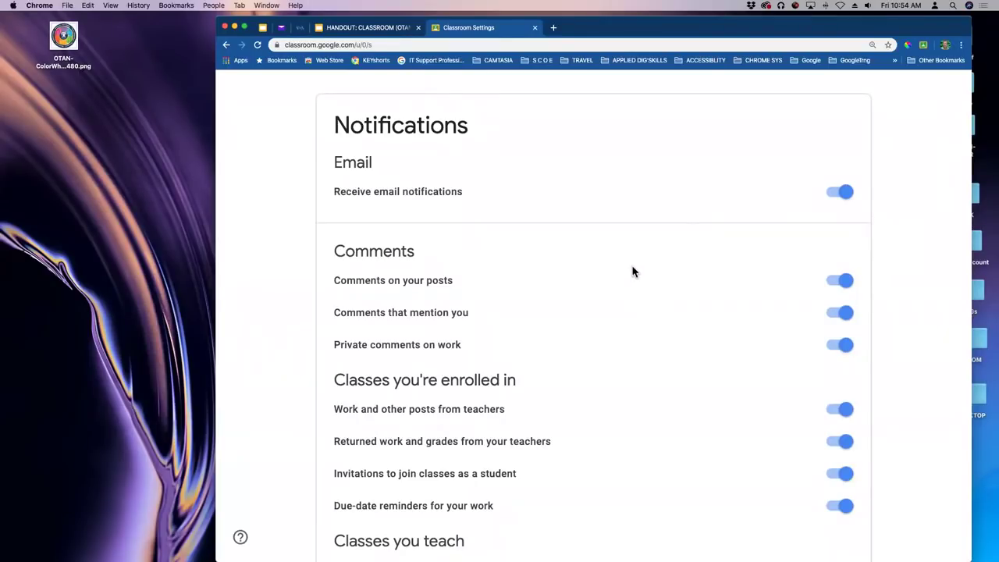
# Turn Receive email notifications off and back on.
pyautogui.click(847, 193)
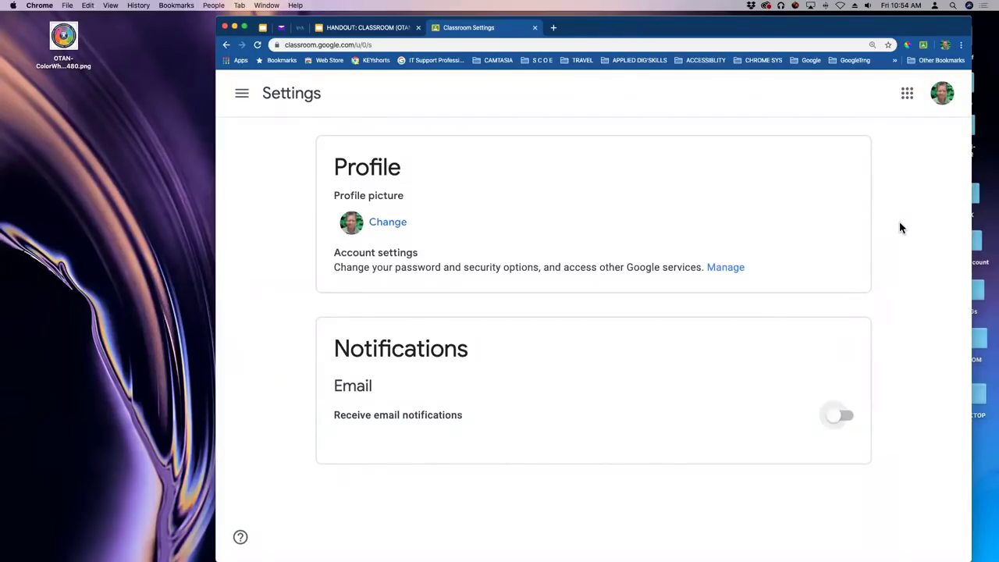
pyautogui.click(834, 420)
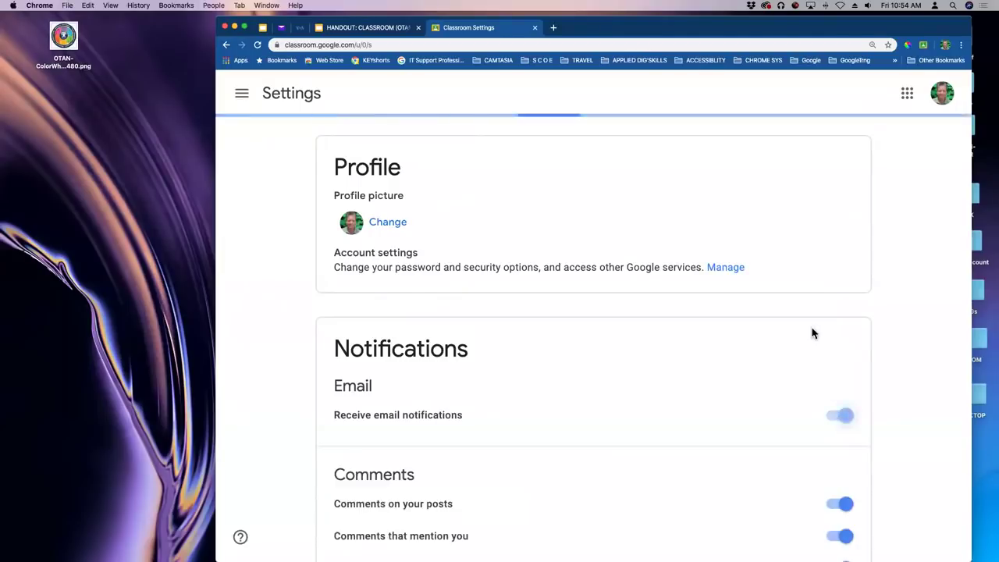
pyautogui.scroll(-2, 788, 281)
pyautogui.scroll(-4, 777, 275)
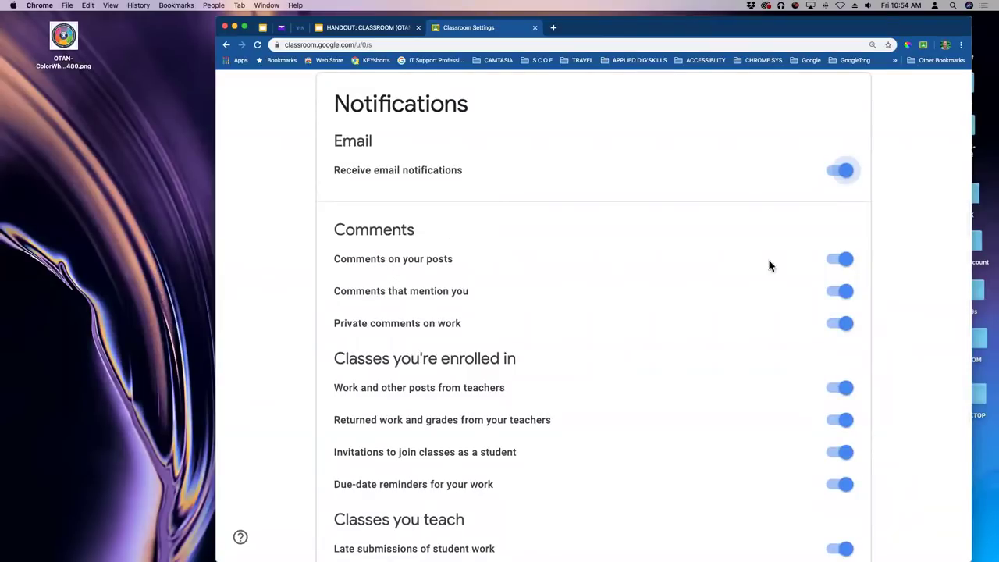
# Toggle Comments on your posts notifications off and back on.
pyautogui.click(848, 261)
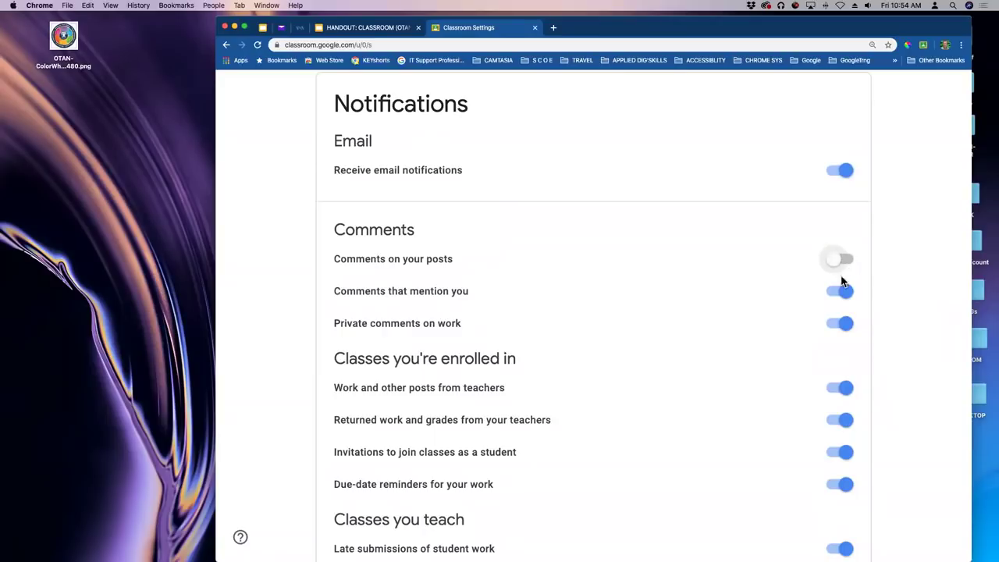
pyautogui.click(837, 262)
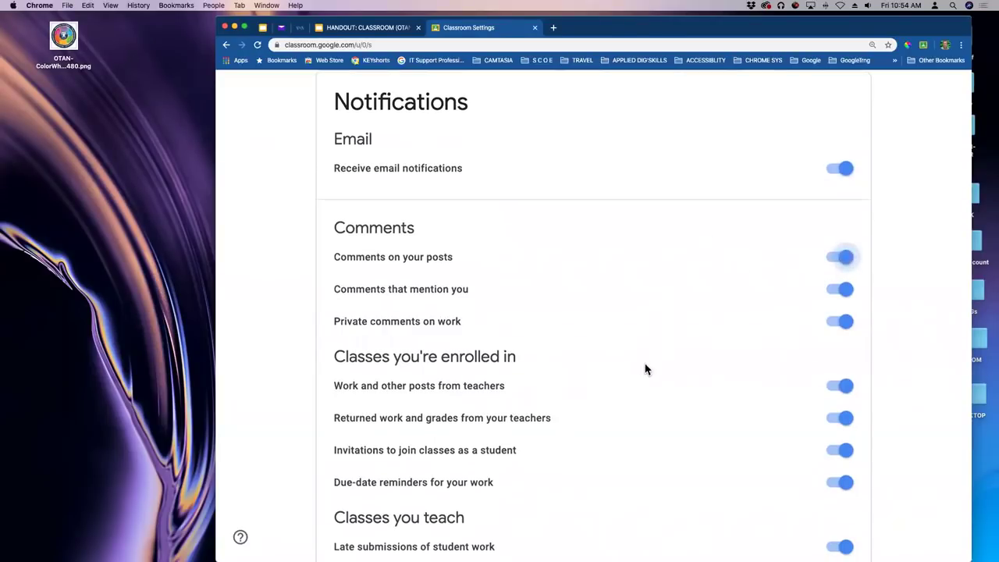
pyautogui.scroll(-1, 452, 312)
pyautogui.scroll(-5, 466, 329)
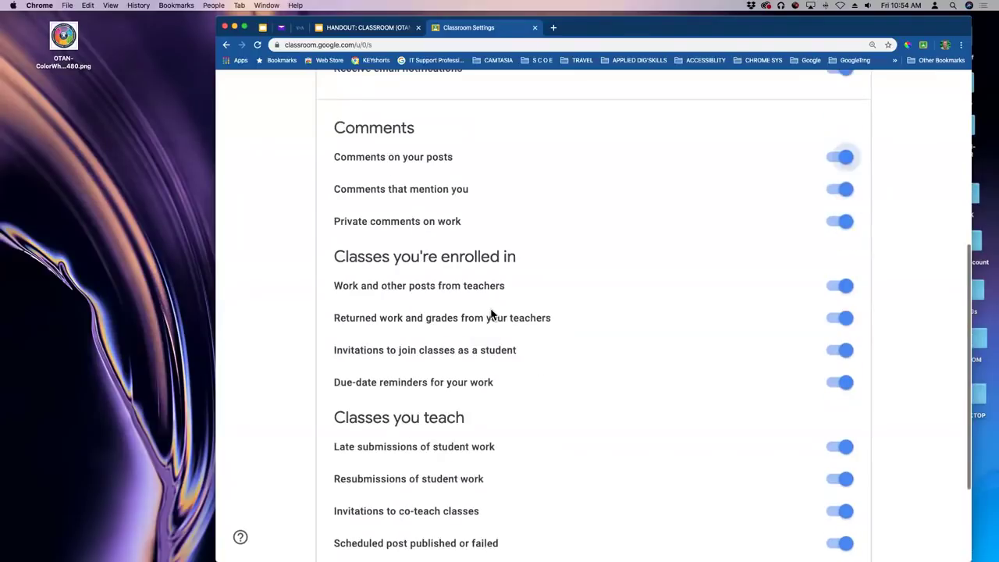
pyautogui.scroll(-1, 550, 305)
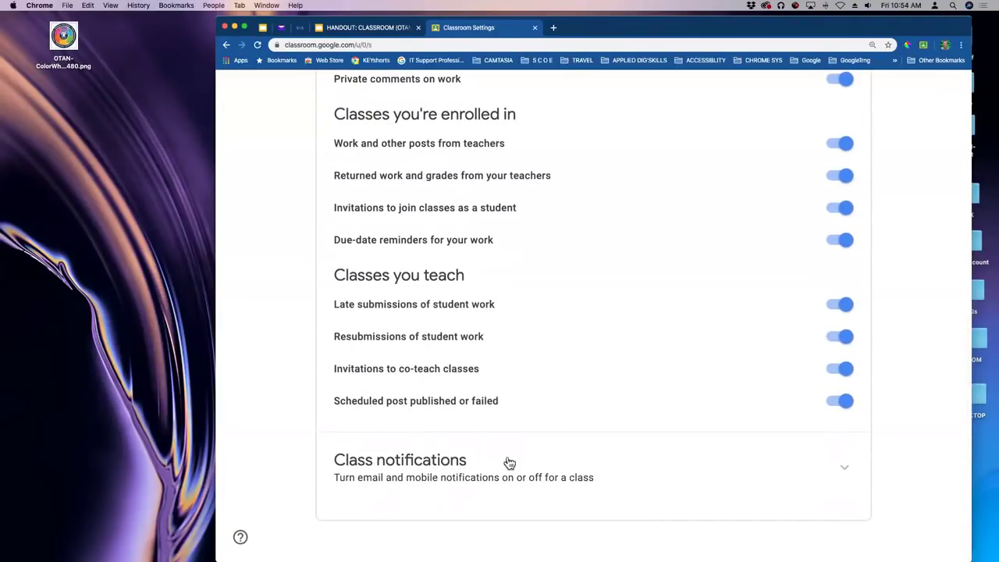
# Expand Class notifications and switch off only the CLASS for PUB class's notifications.
pyautogui.click(850, 473)
pyautogui.scroll(-3, 752, 382)
pyautogui.scroll(-1, 742, 367)
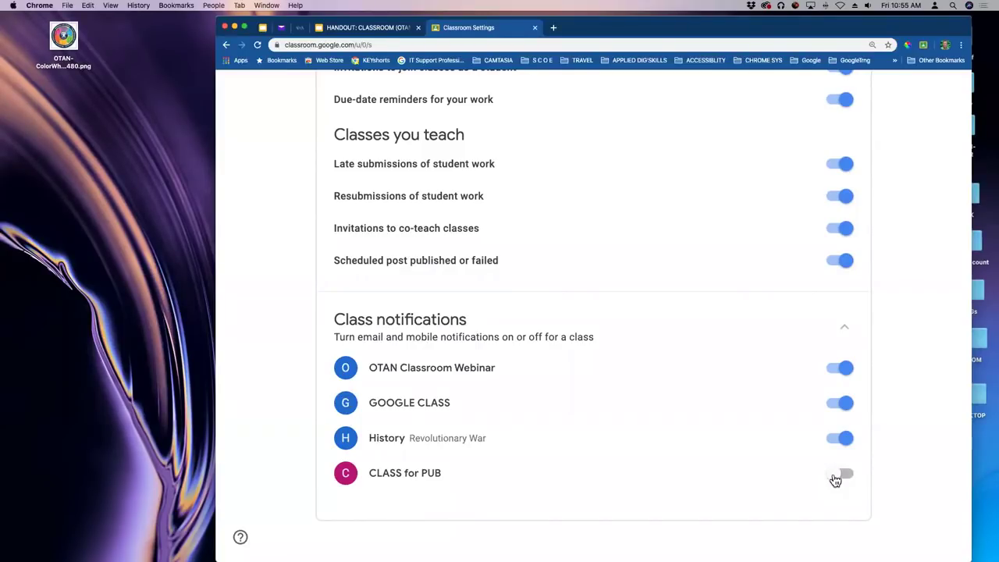
pyautogui.click(837, 476)
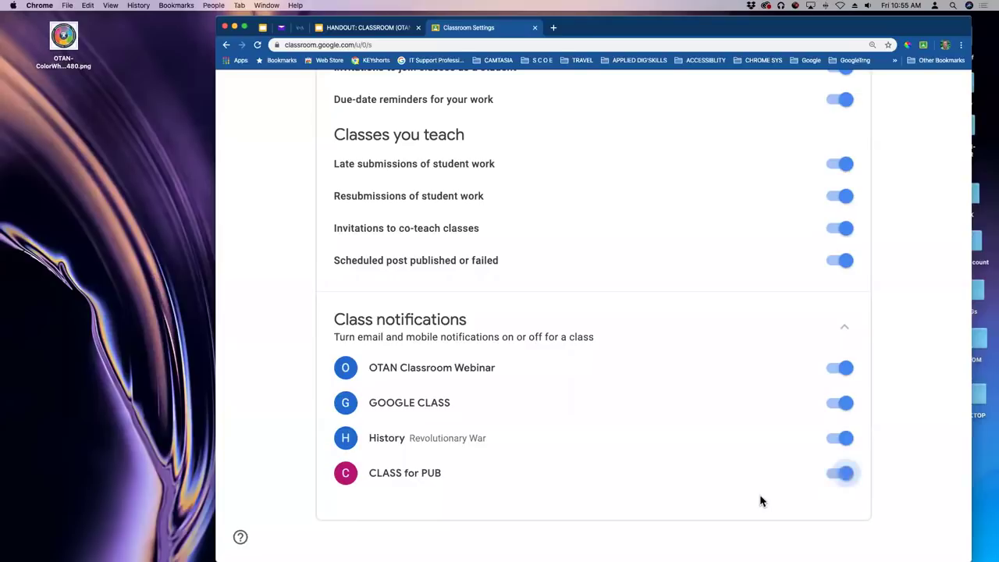
pyautogui.click(843, 474)
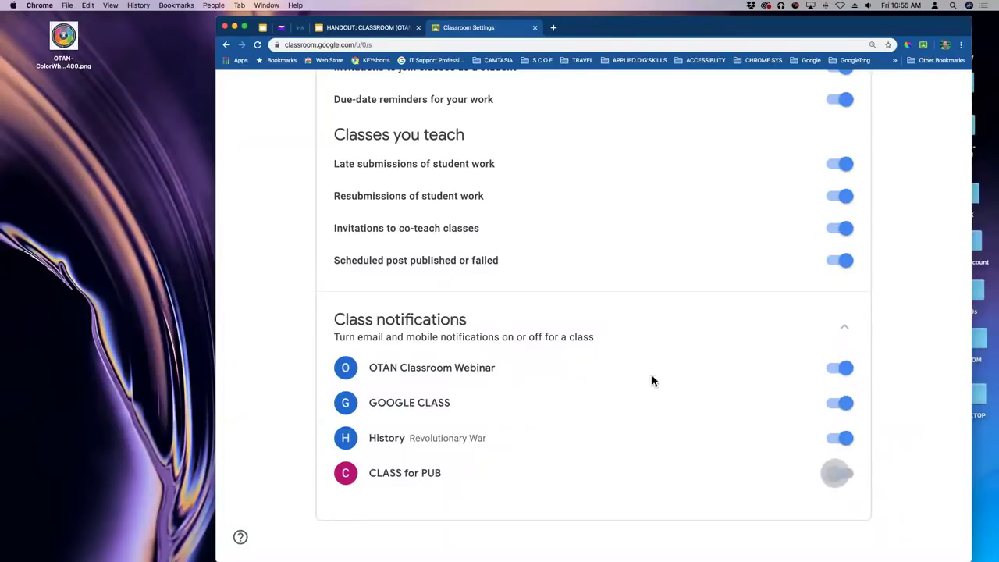
pyautogui.scroll(10, 601, 317)
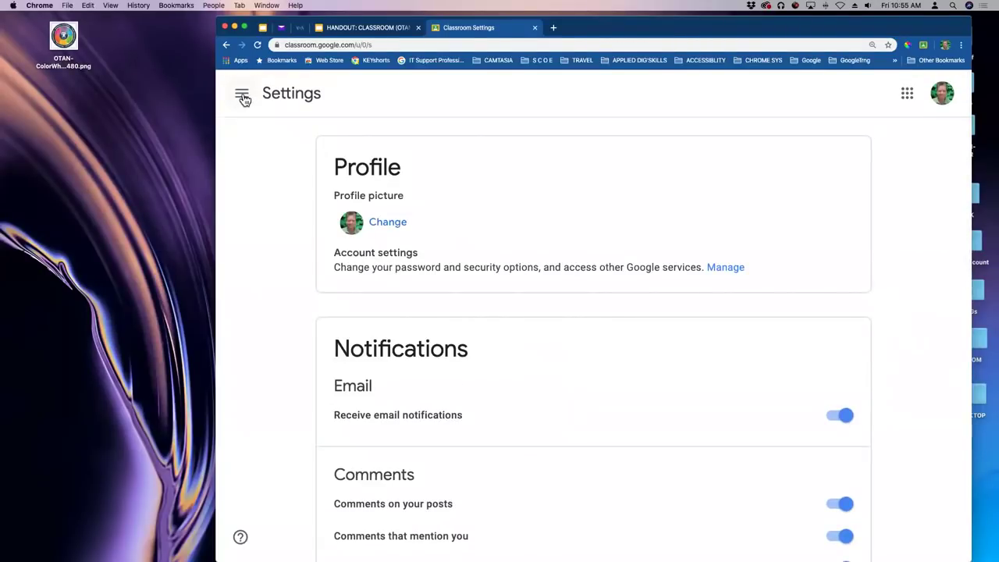
# Go to the Archived classes page listing English, Classroom Practice and Drive and Tools.
pyautogui.click(242, 95)
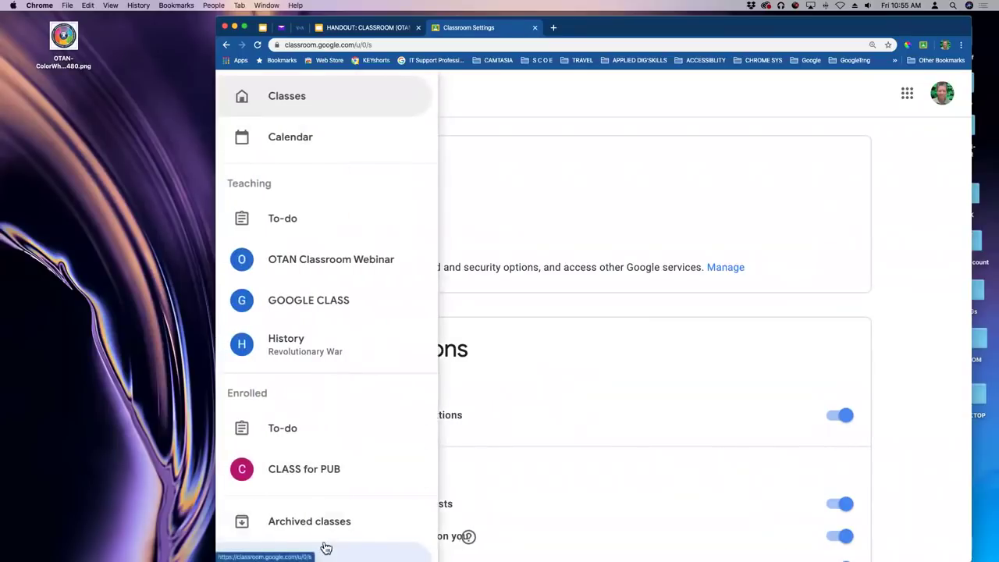
pyautogui.scroll(-4, 283, 386)
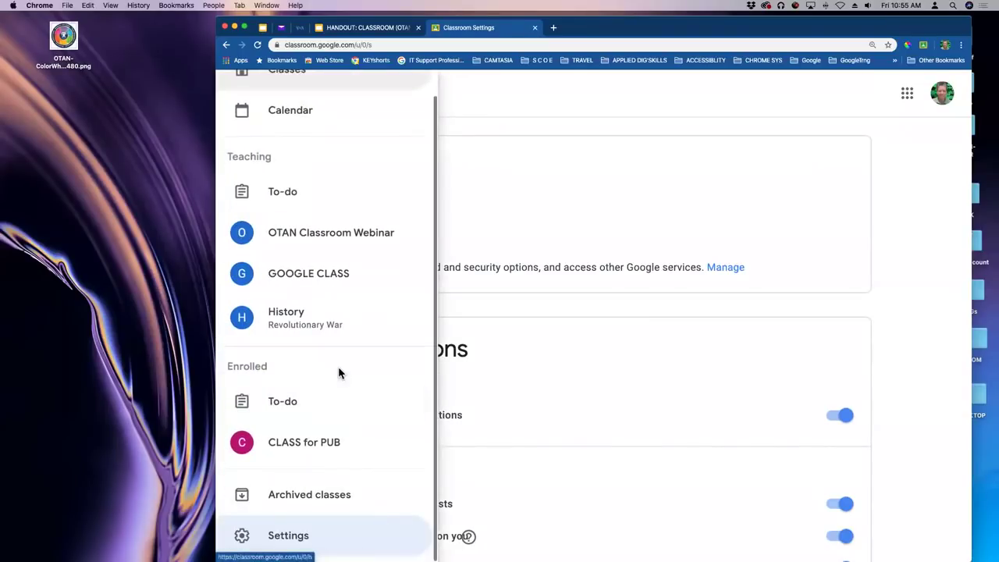
pyautogui.click(295, 498)
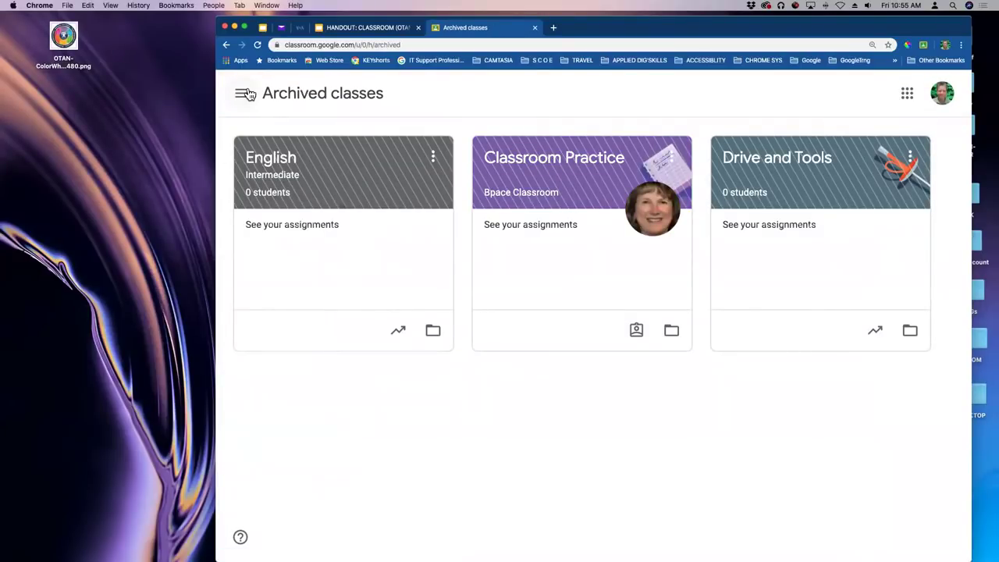
# Look through the options menus of the archived English and Classroom Practice classes.
pyautogui.click(433, 159)
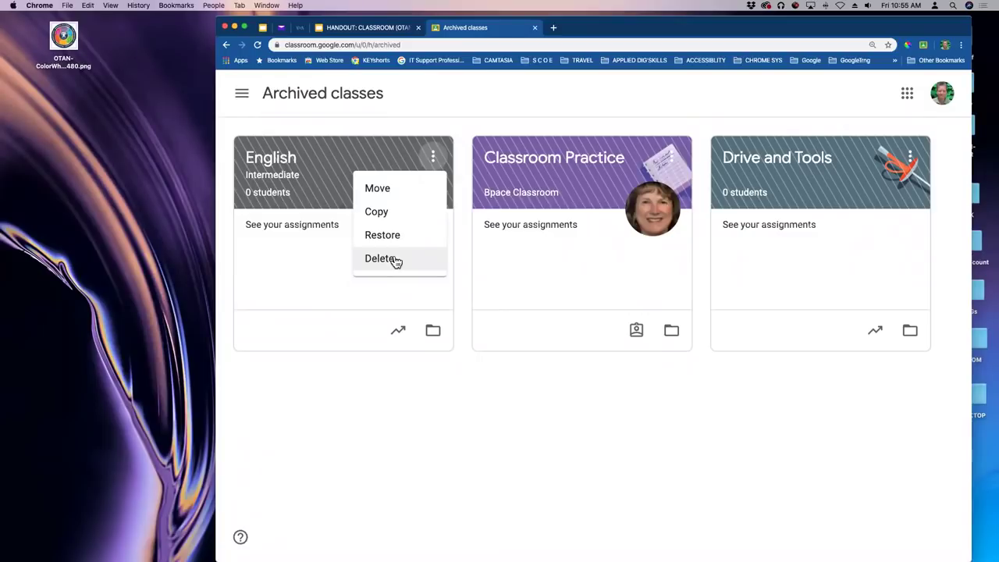
pyautogui.click(405, 129)
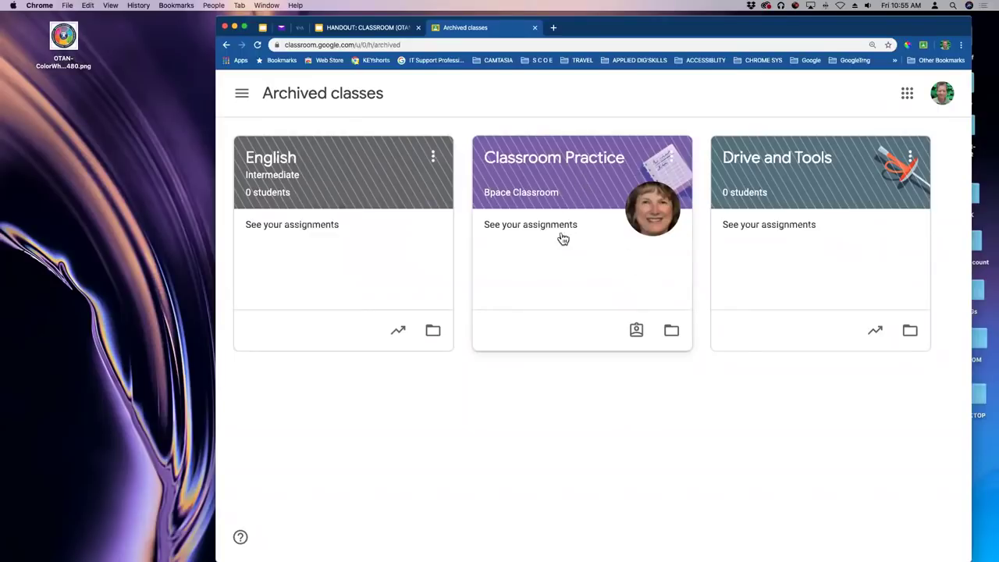
pyautogui.click(672, 159)
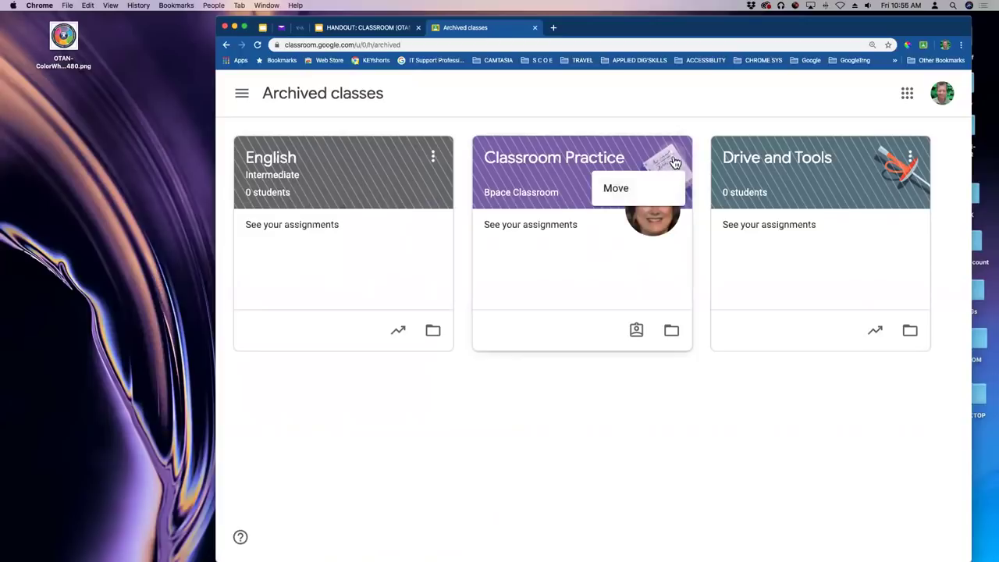
pyautogui.click(671, 159)
pyautogui.click(668, 160)
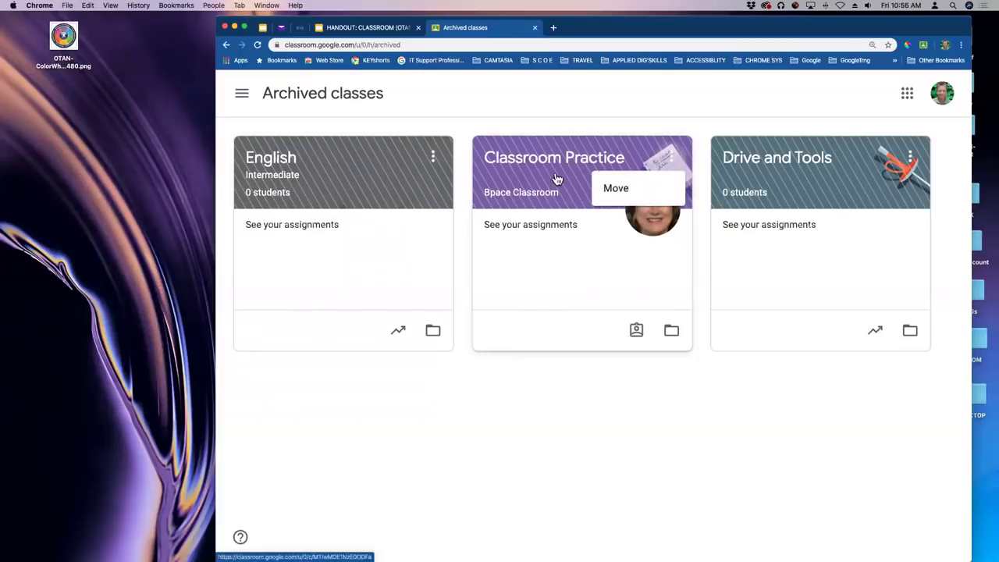
pyautogui.click(434, 159)
pyautogui.click(434, 159)
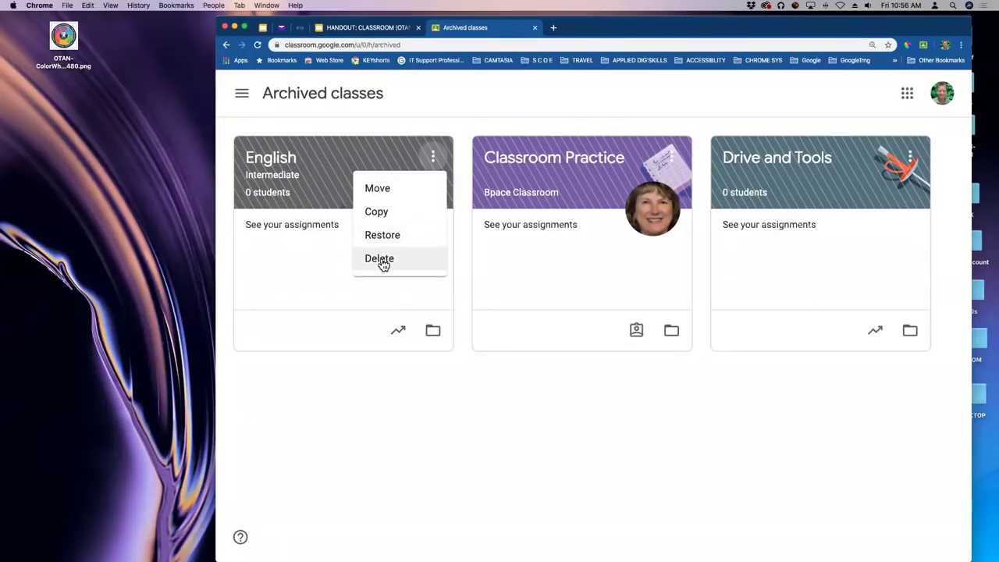
pyautogui.click(676, 159)
# Move the Classroom Practice class to the end of the archived list.
pyautogui.click(675, 159)
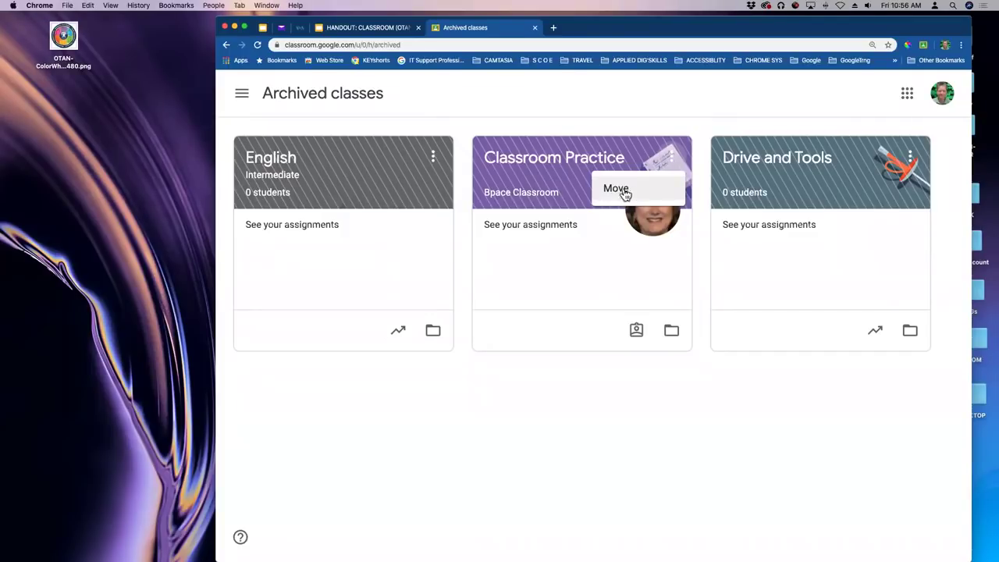
pyautogui.click(618, 194)
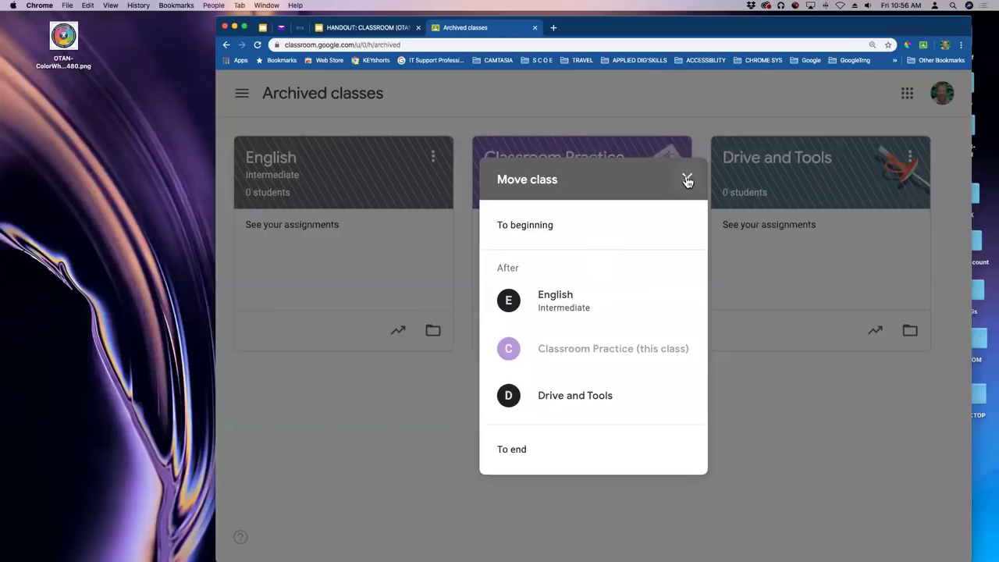
pyautogui.click(521, 458)
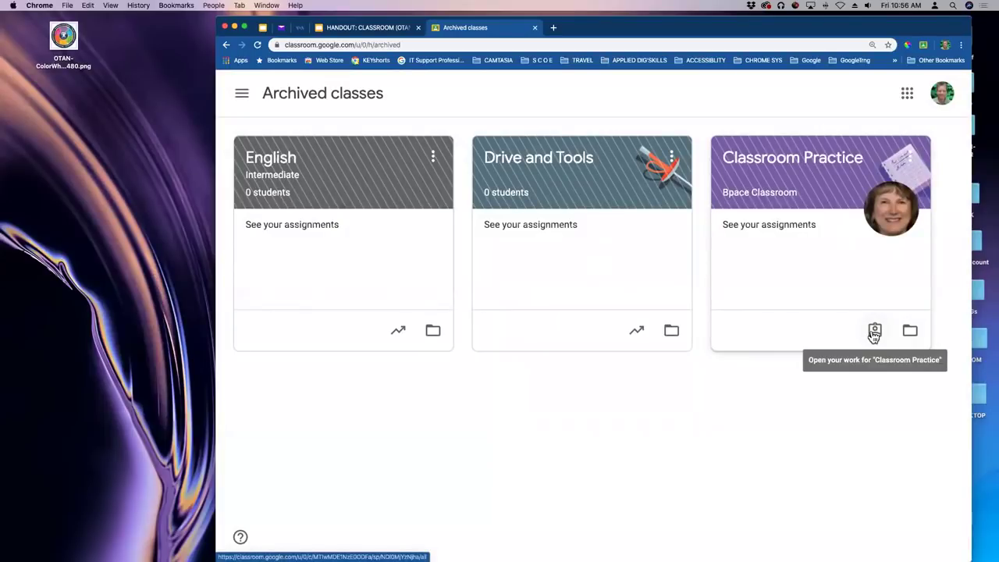
# Reopen Move to confirm Classroom Practice now sits last, then dismiss the dialog without changes.
pyautogui.click(910, 157)
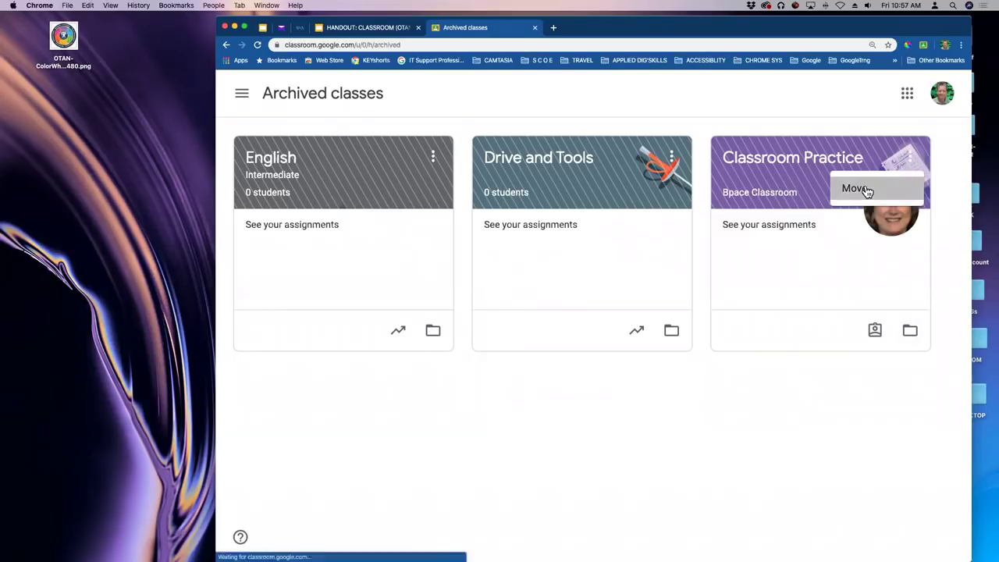
pyautogui.click(866, 190)
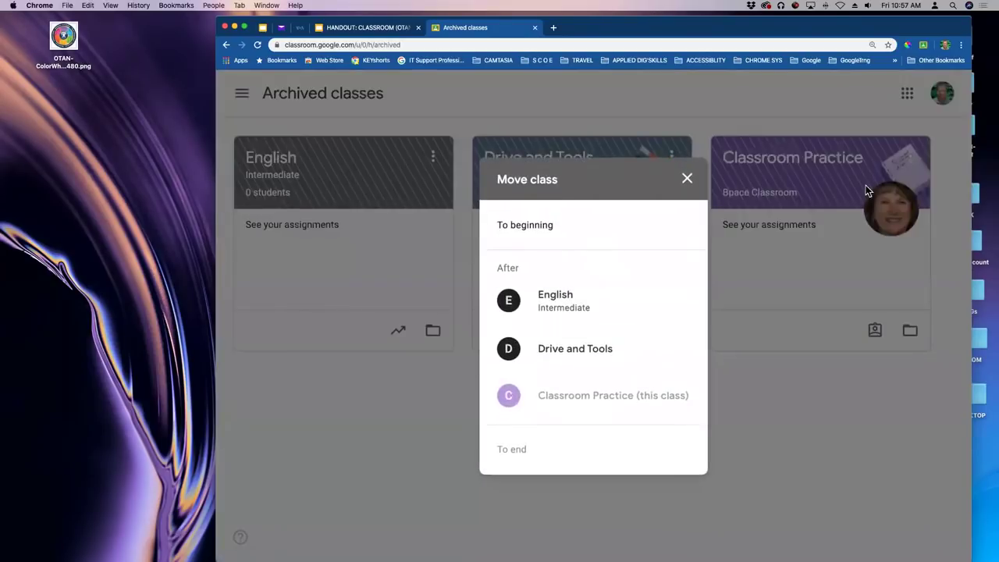
pyautogui.click(686, 180)
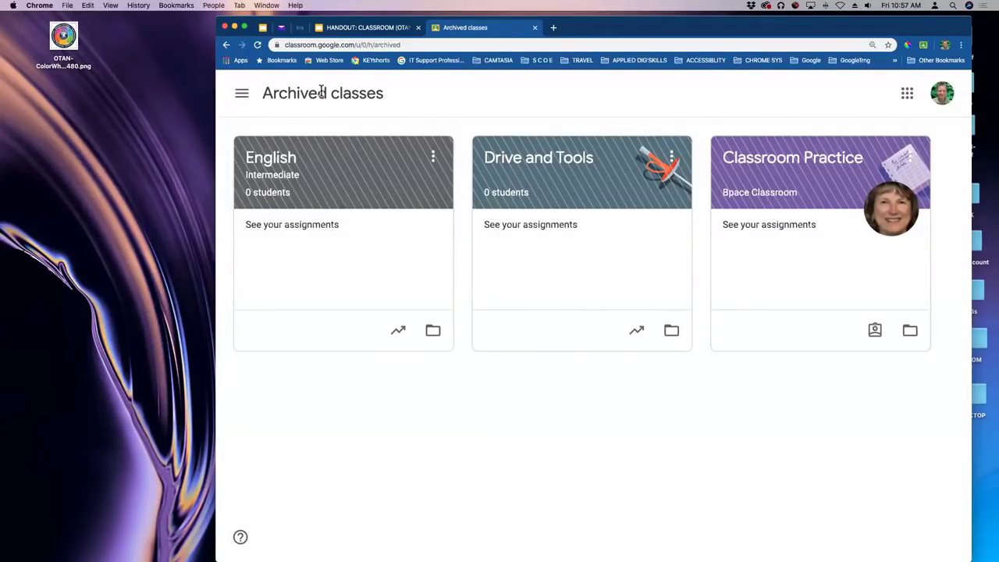
pyautogui.click(241, 97)
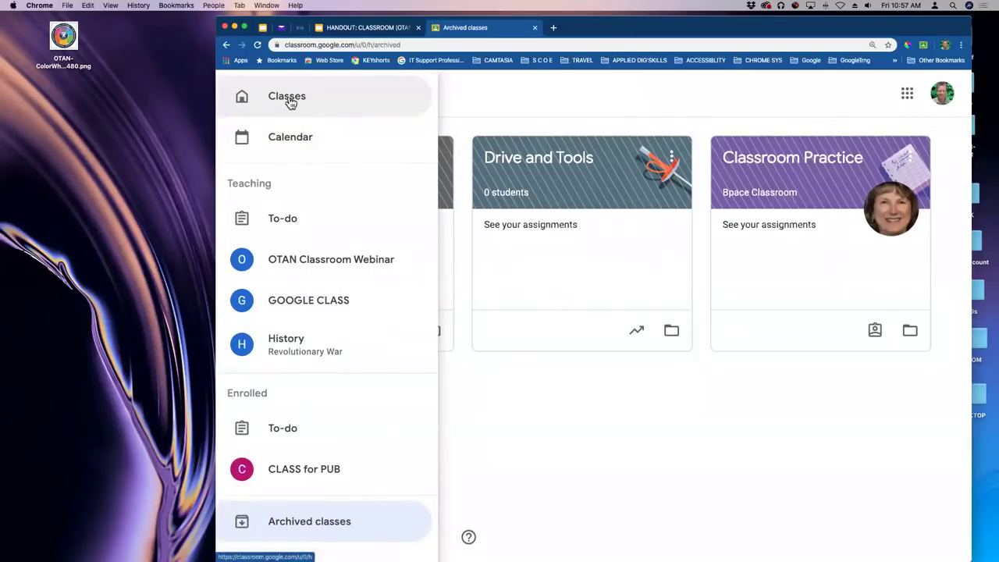
# Return to the active Classes page and open Google Drive from the Google apps grid.
pyautogui.click(289, 99)
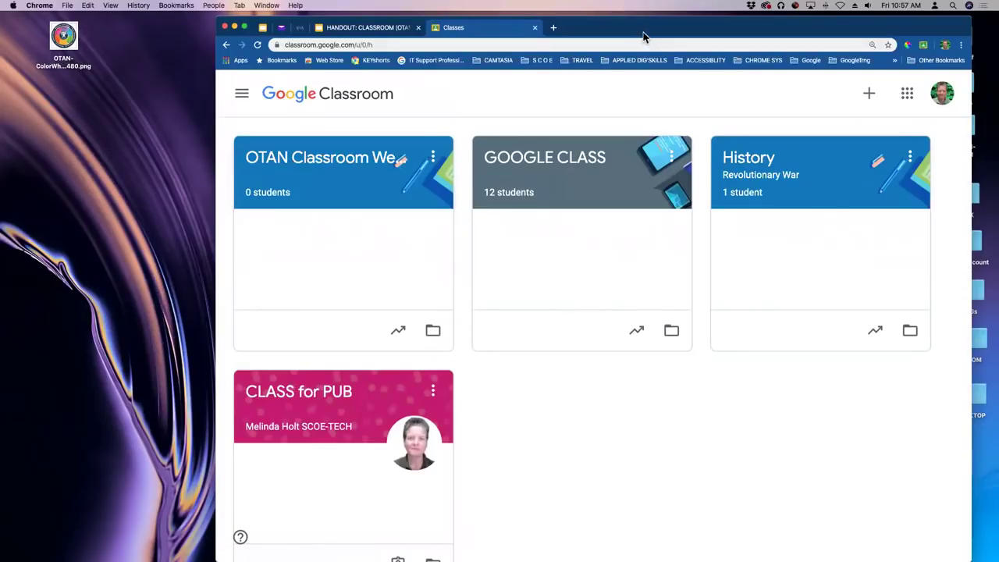
pyautogui.click(907, 96)
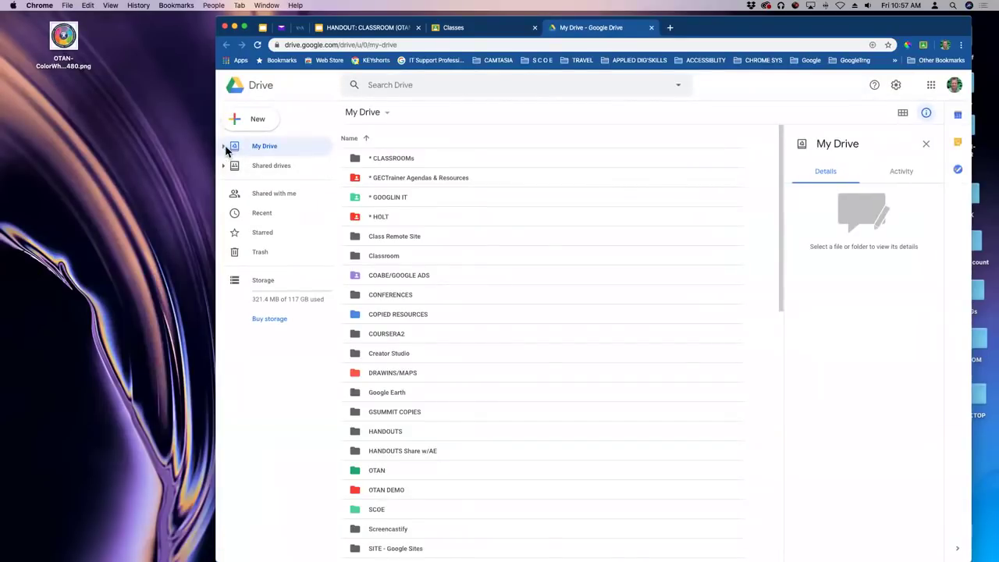
# Expand My Drive and open the OTAN Classroom Webinar folder inside the Classroom folder.
pyautogui.click(223, 146)
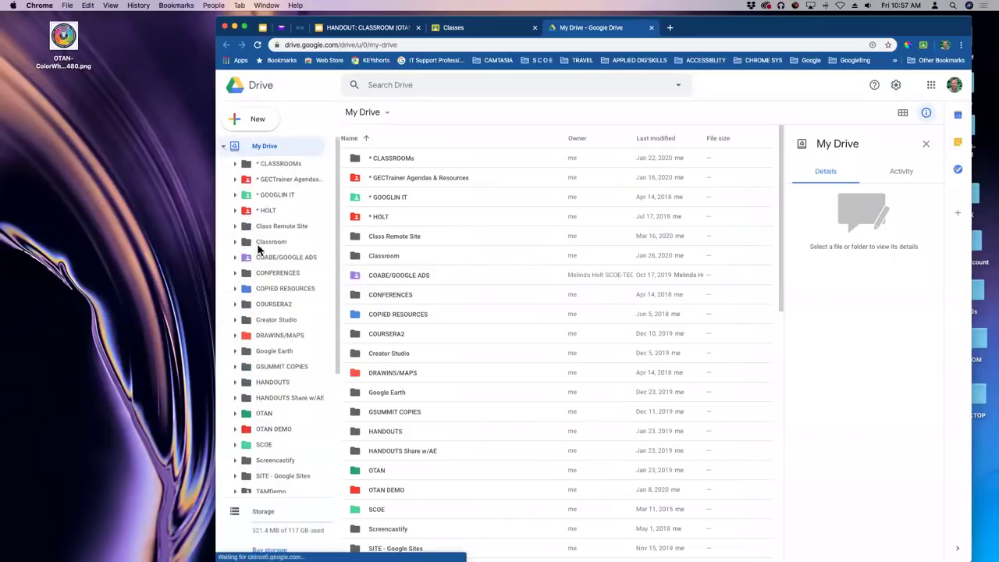
pyautogui.scroll(-2, 305, 316)
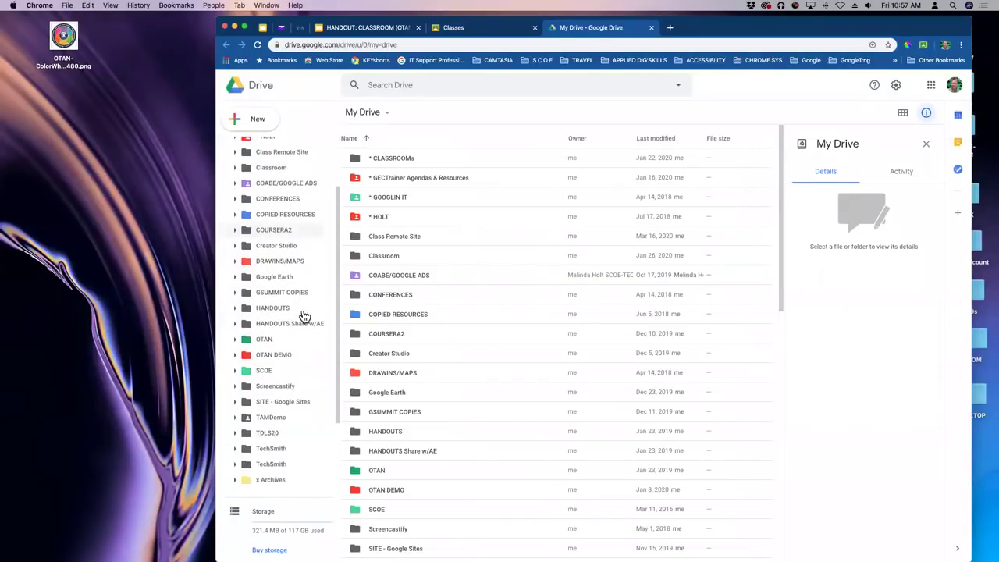
pyautogui.scroll(2, 301, 297)
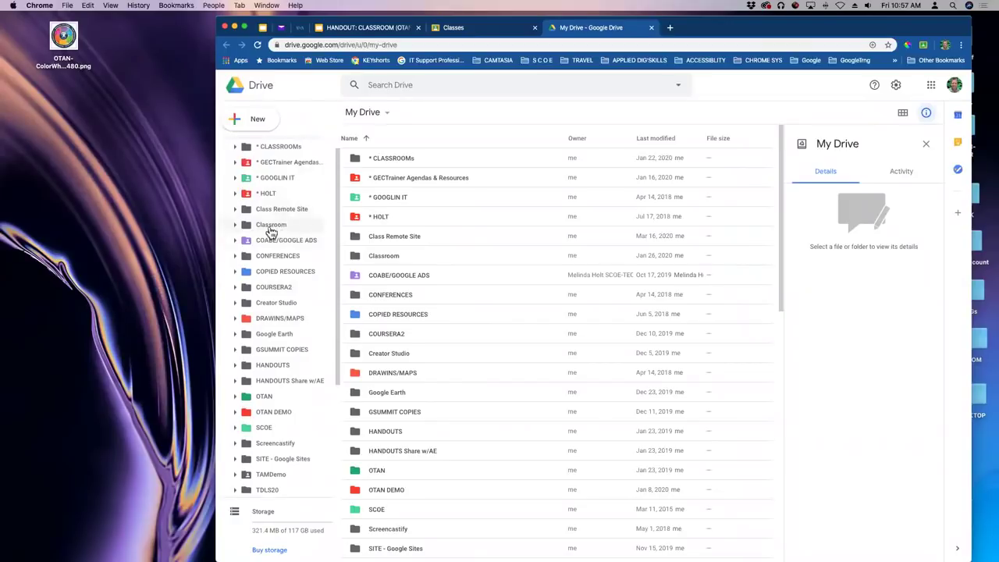
pyautogui.click(273, 228)
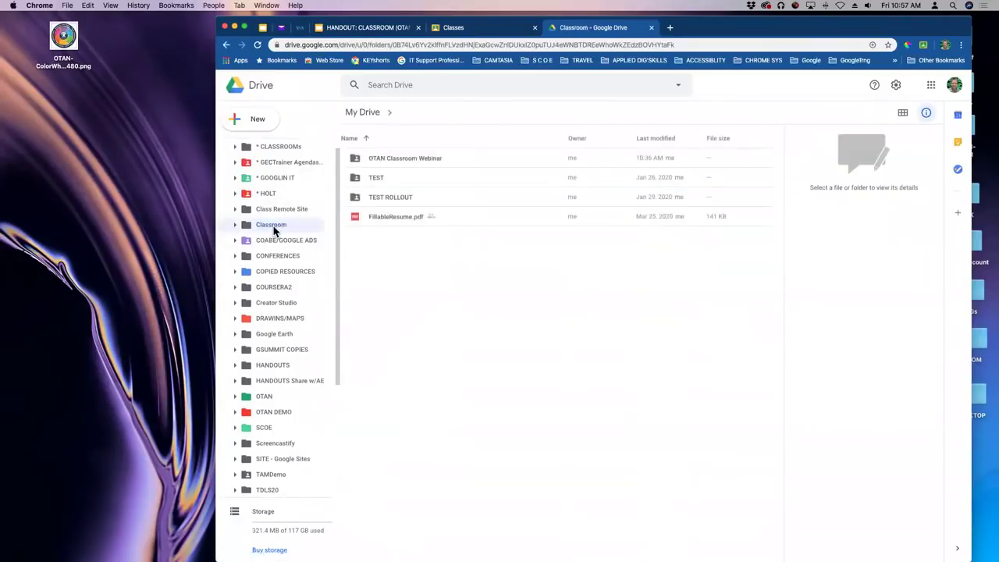
pyautogui.click(400, 161)
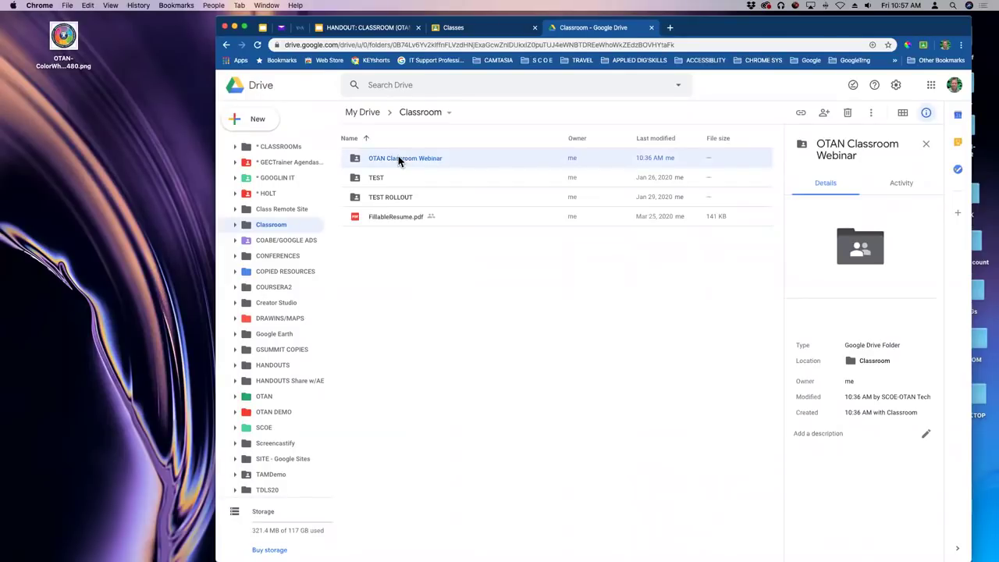
pyautogui.doubleClick(399, 159)
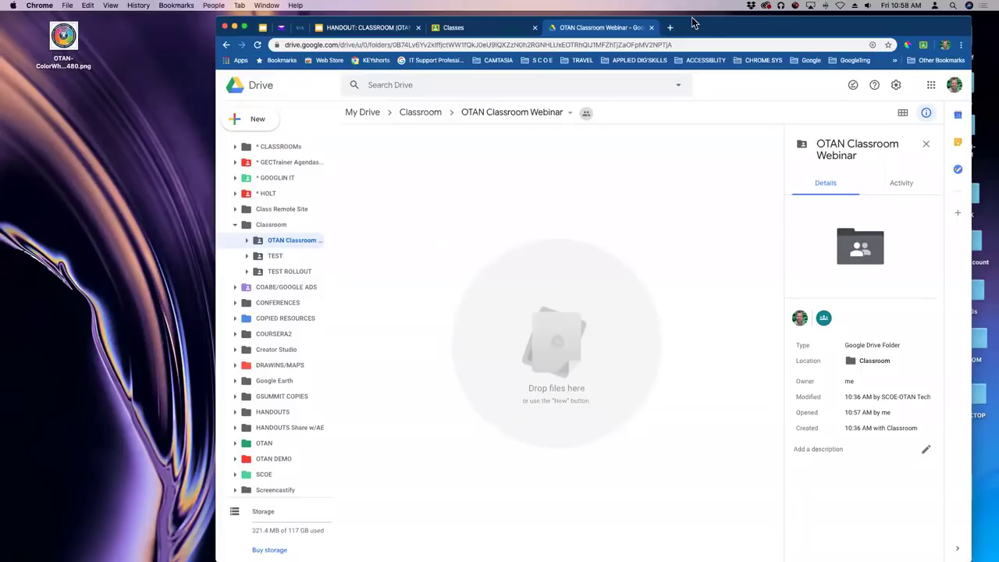
pyautogui.moveTo(695, 20); pyautogui.dragTo(700, 47)
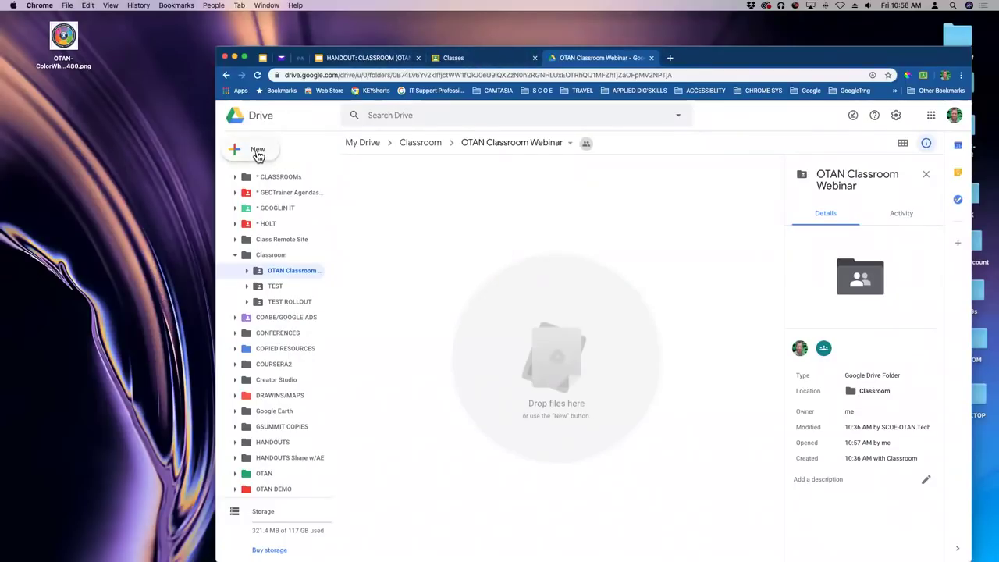
# Create a new Google Doc in the OTAN Classroom Webinar folder, accepting its shared permissions.
pyautogui.click(257, 151)
pyautogui.click(341, 217)
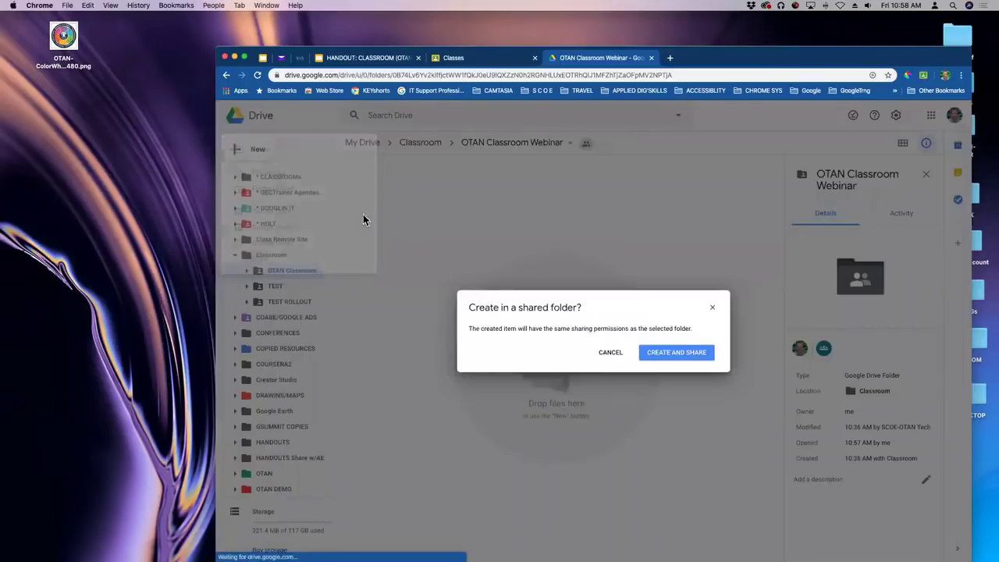
pyautogui.click(676, 355)
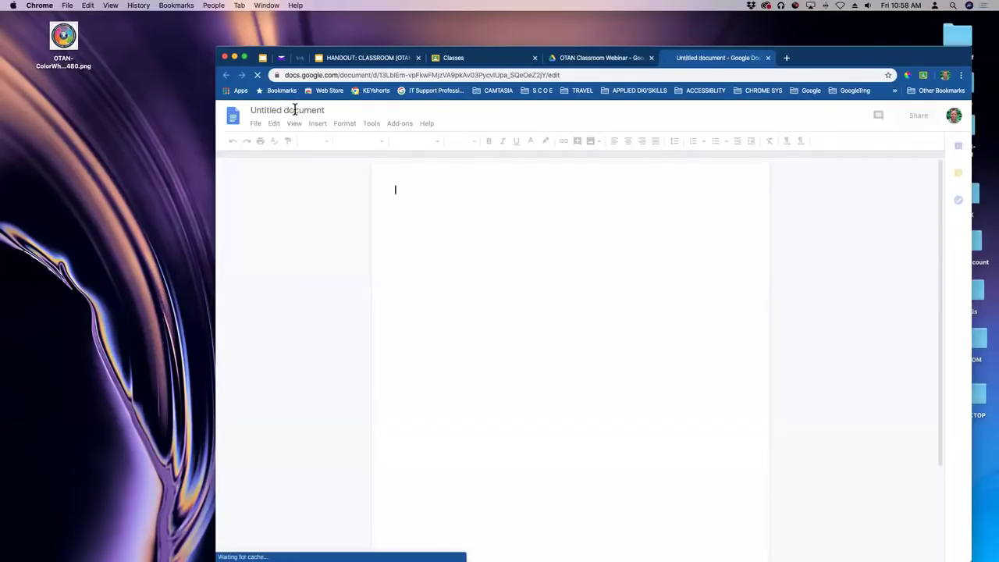
# Title the document 'Syllabus', write the line 'Syly stuff to remember', and close it.
pyautogui.click(295, 109)
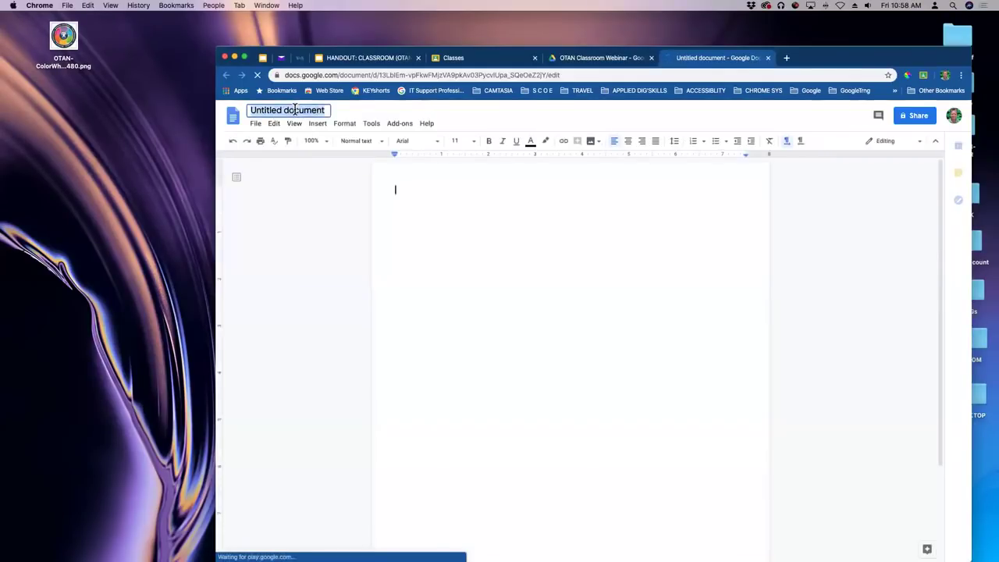
pyautogui.write('Syllabus')
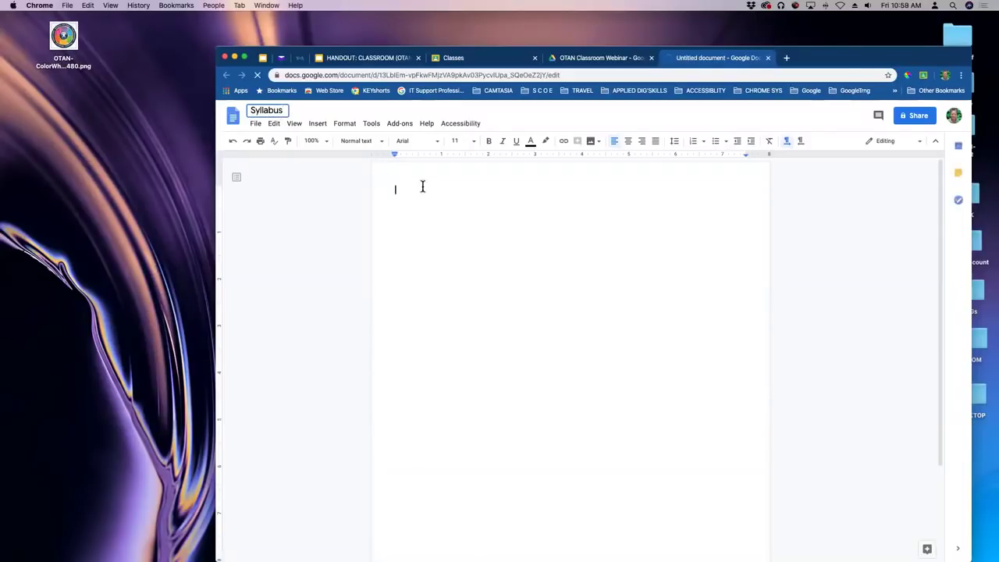
pyautogui.click(423, 186)
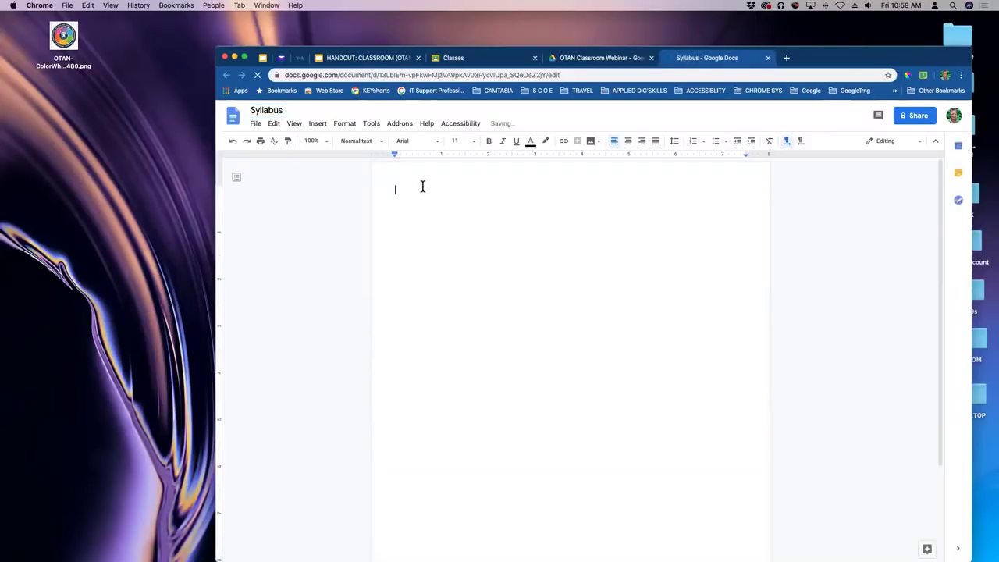
pyautogui.write('Syly stuf')
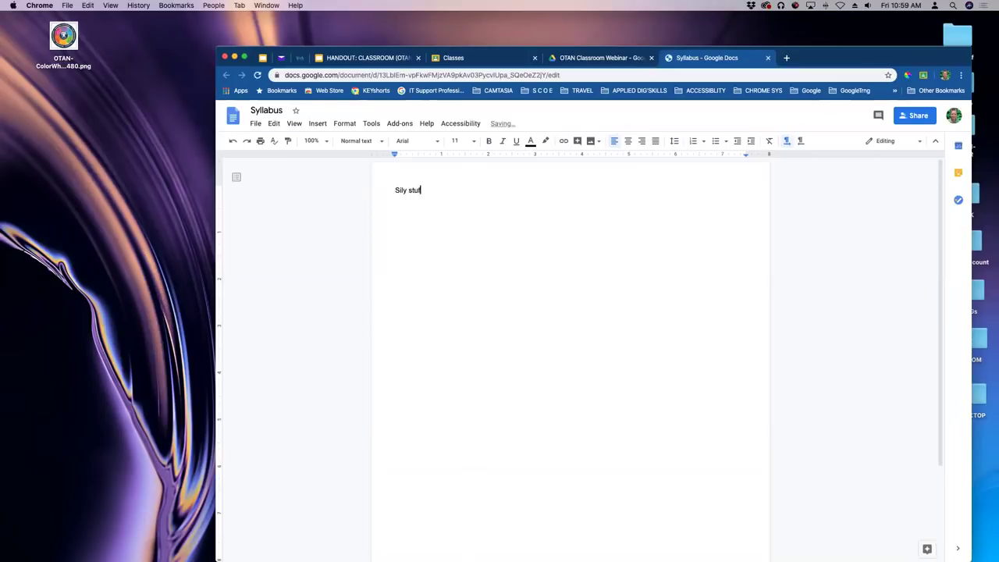
pyautogui.write('f to remember')
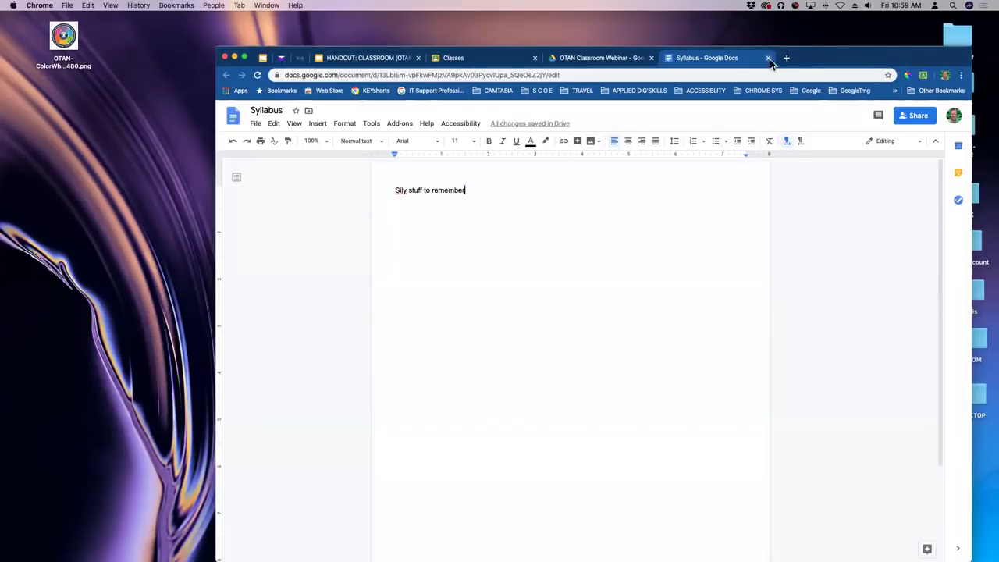
pyautogui.press('super+w')
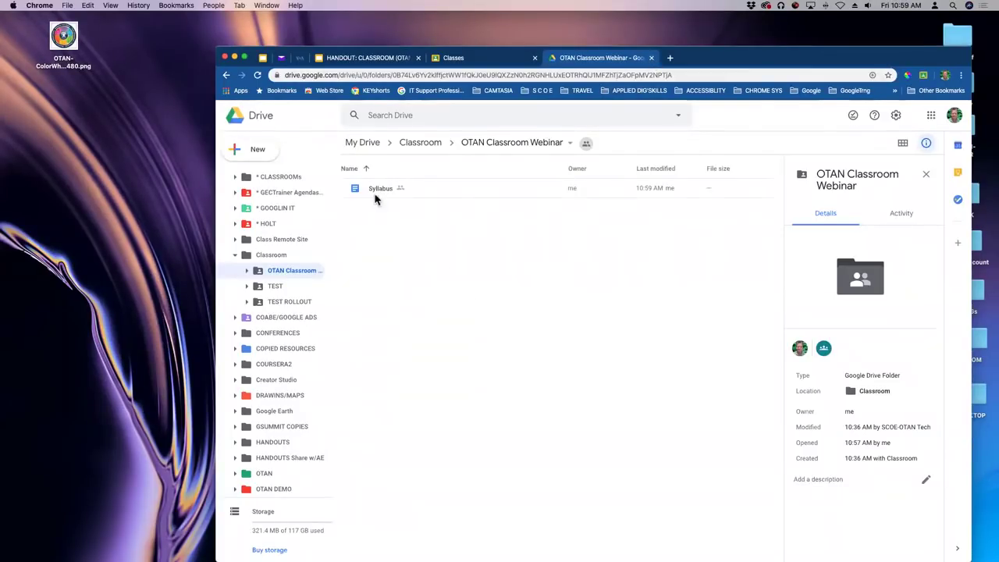
# Close the Drive tab and open the OTAN Classroom Webinar class from the Classes page.
pyautogui.click(651, 57)
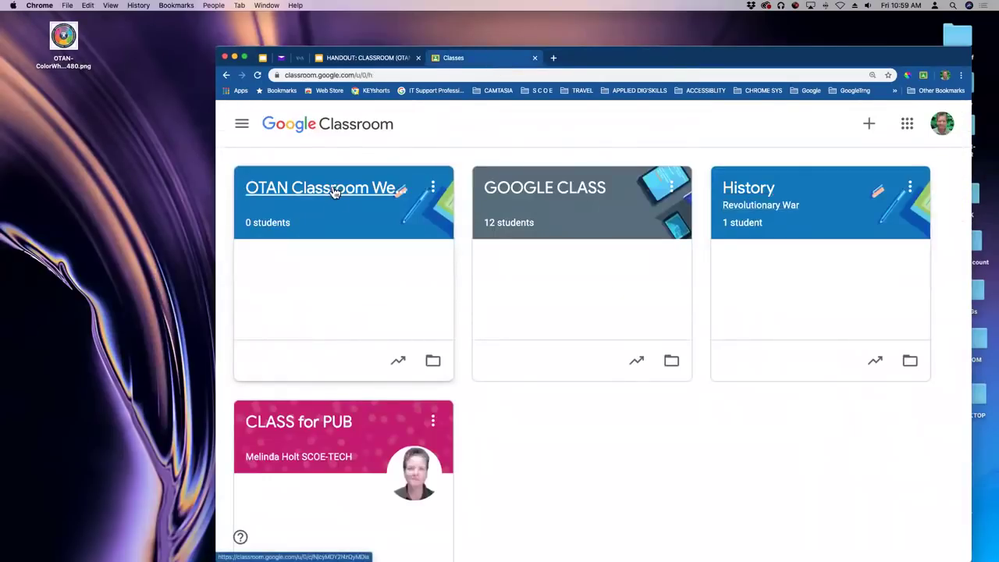
pyautogui.click(332, 189)
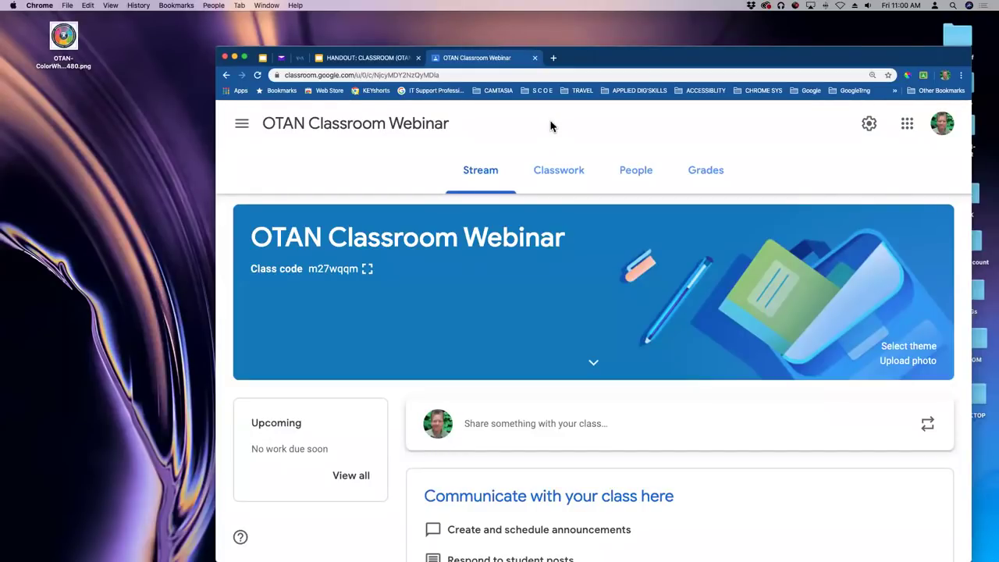
# Switch to the class's Classwork page and open the + Create menu of classwork types.
pyautogui.scroll(-1, 748, 300)
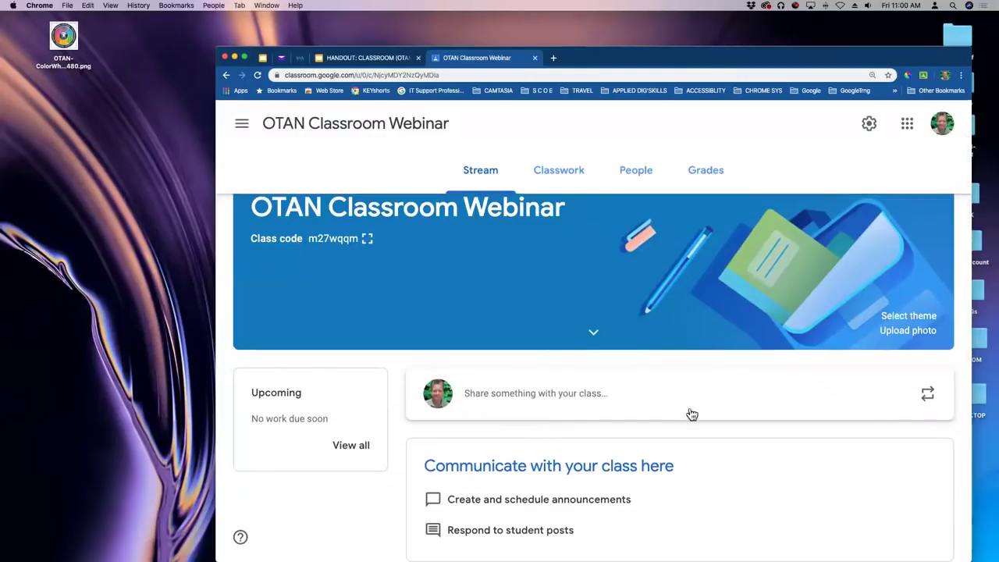
pyautogui.moveTo(812, 53); pyautogui.dragTo(802, 47)
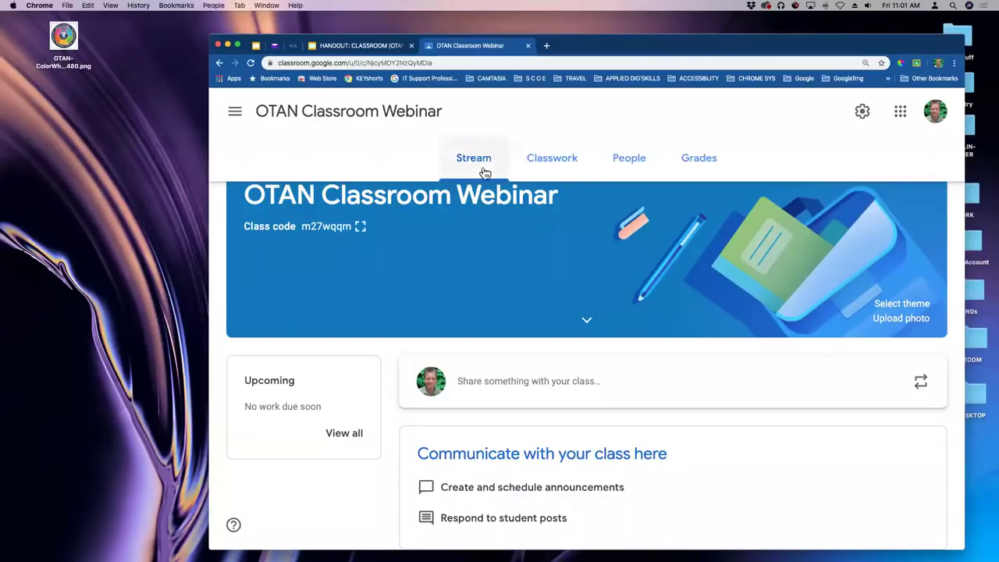
pyautogui.click(557, 164)
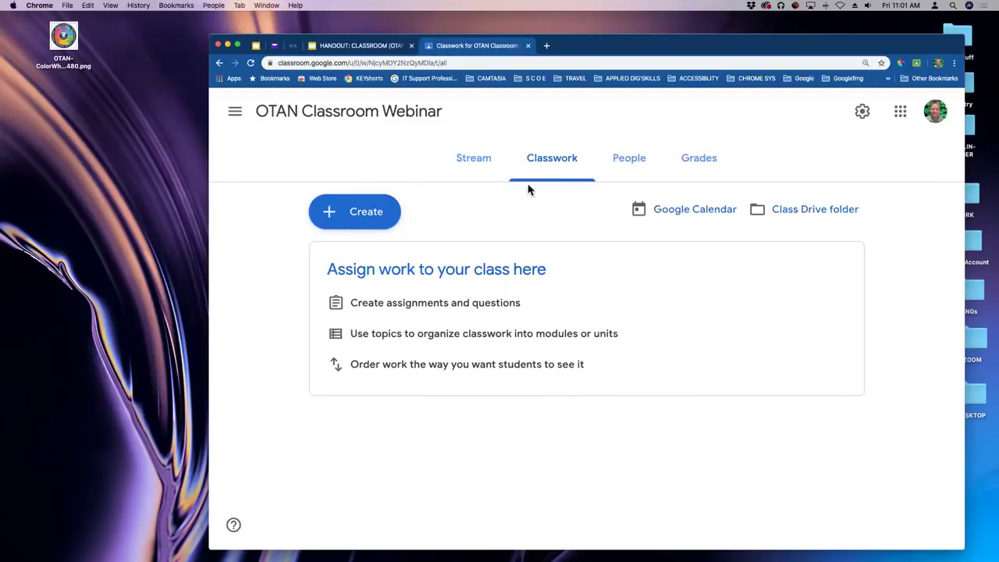
pyautogui.click(368, 214)
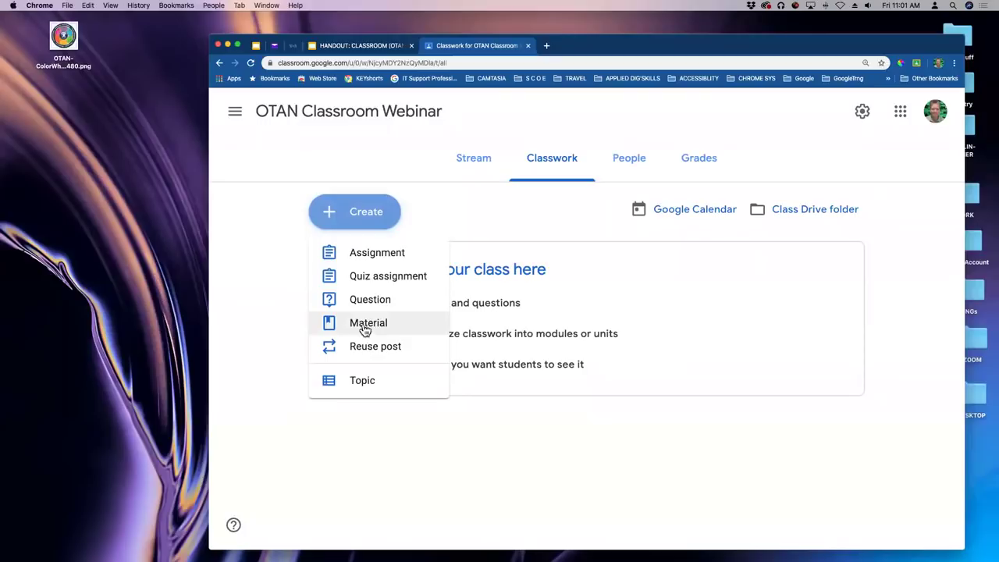
# Create a material titled 'Syllabus' with the Syllabus Google Doc attached from Drive.
pyautogui.click(365, 329)
pyautogui.write('Syllabus')
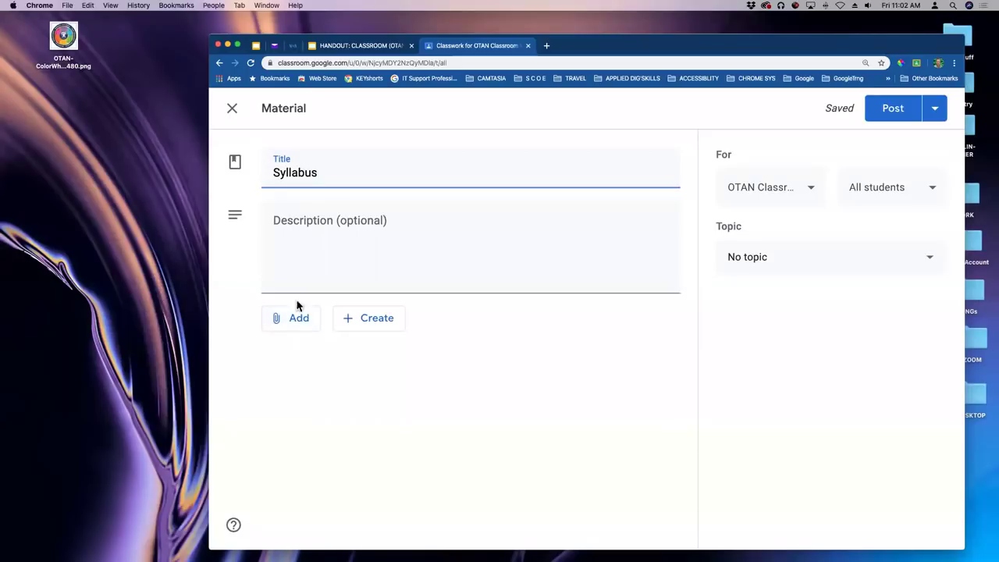
pyautogui.click(300, 324)
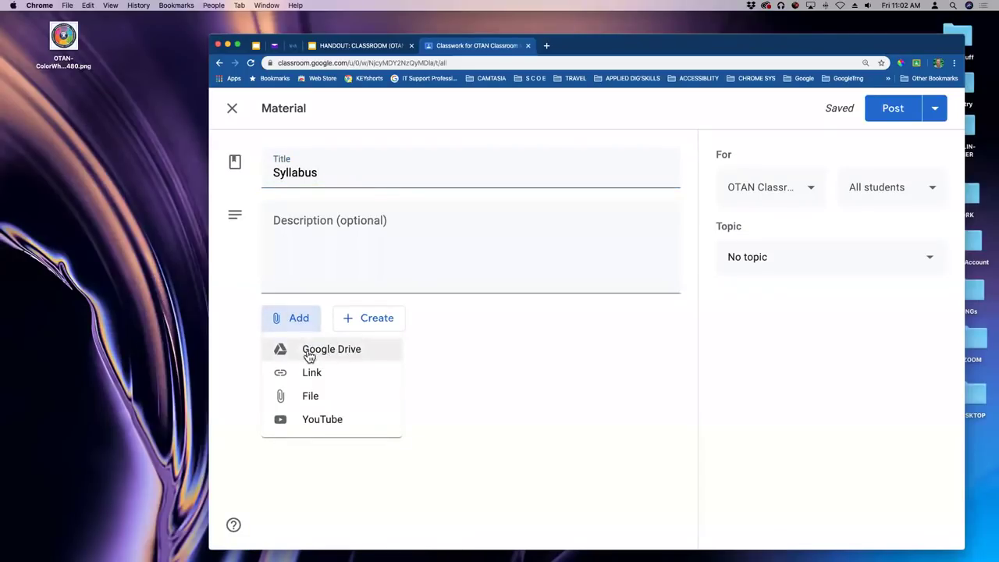
pyautogui.click(316, 353)
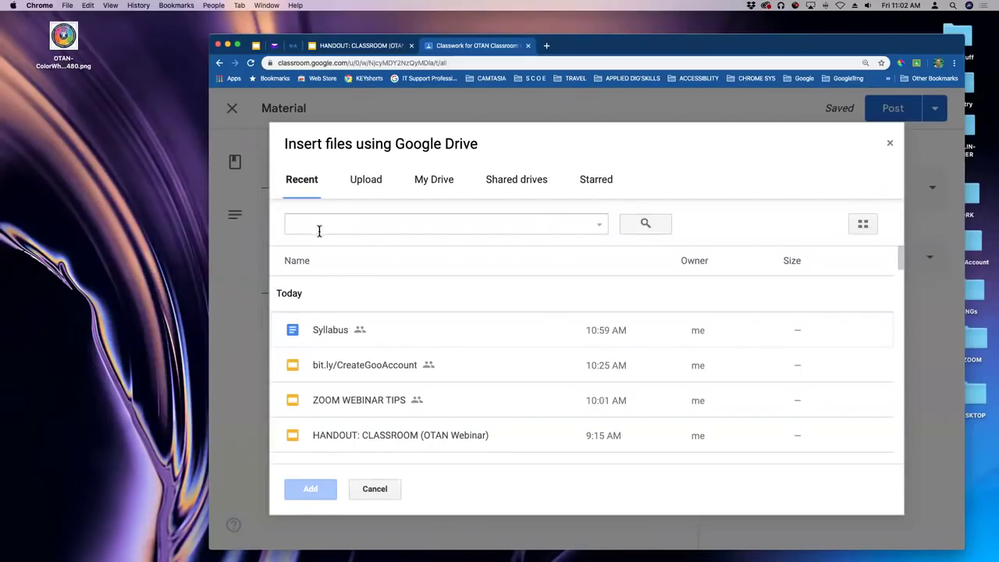
pyautogui.click(333, 332)
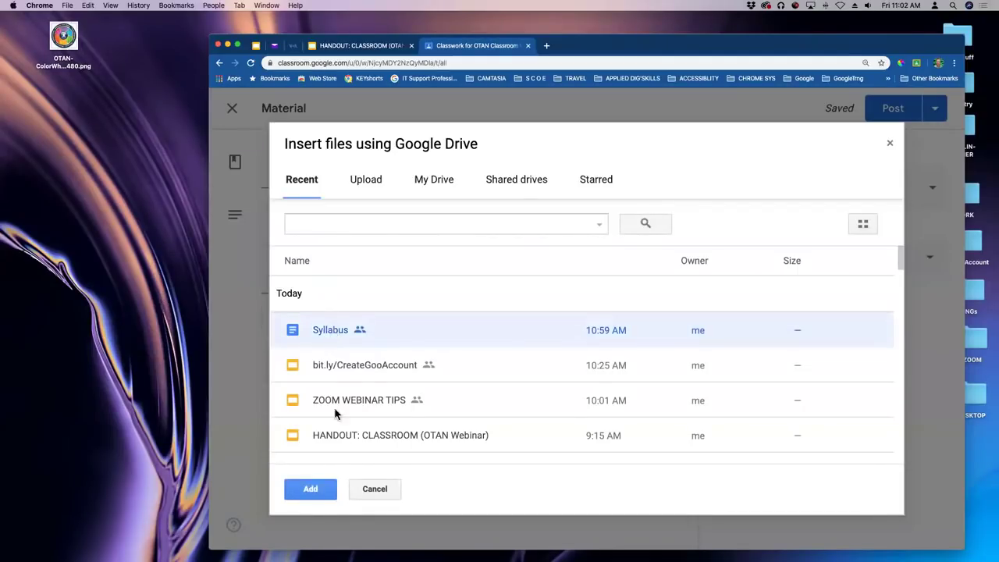
pyautogui.click(311, 489)
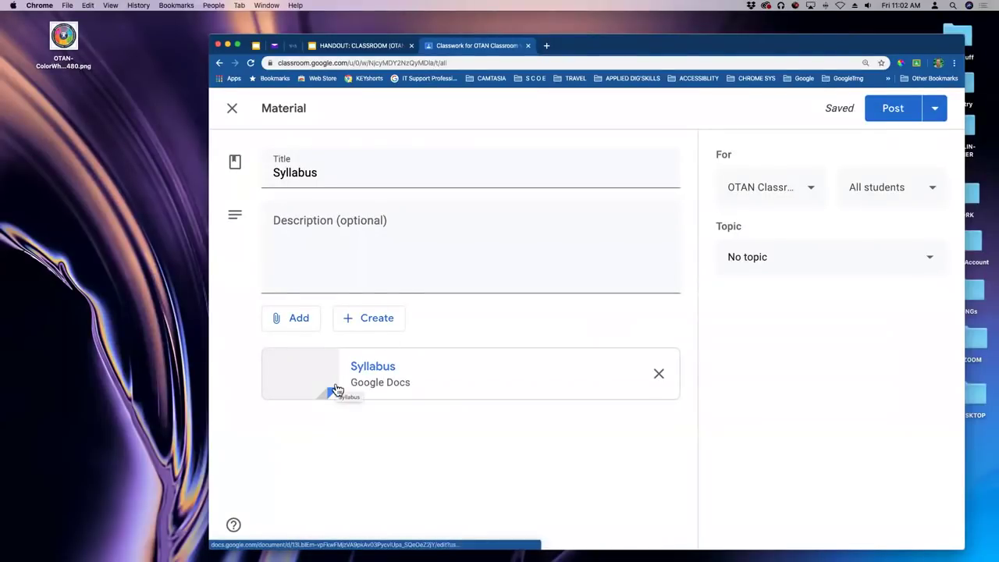
pyautogui.click(328, 273)
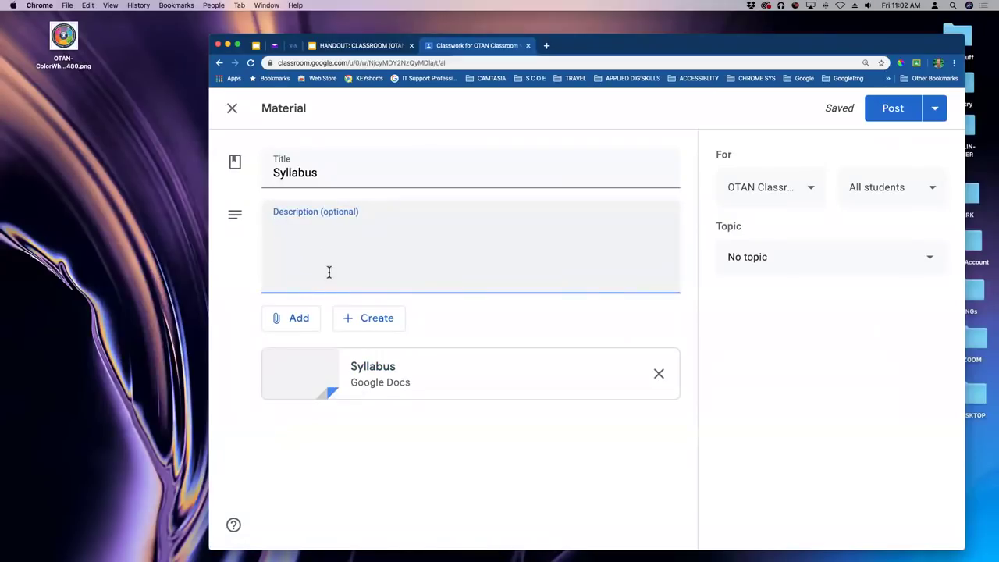
# Enter the material description 'Read this know this live this'.
pyautogui.write('Read this know this live this')
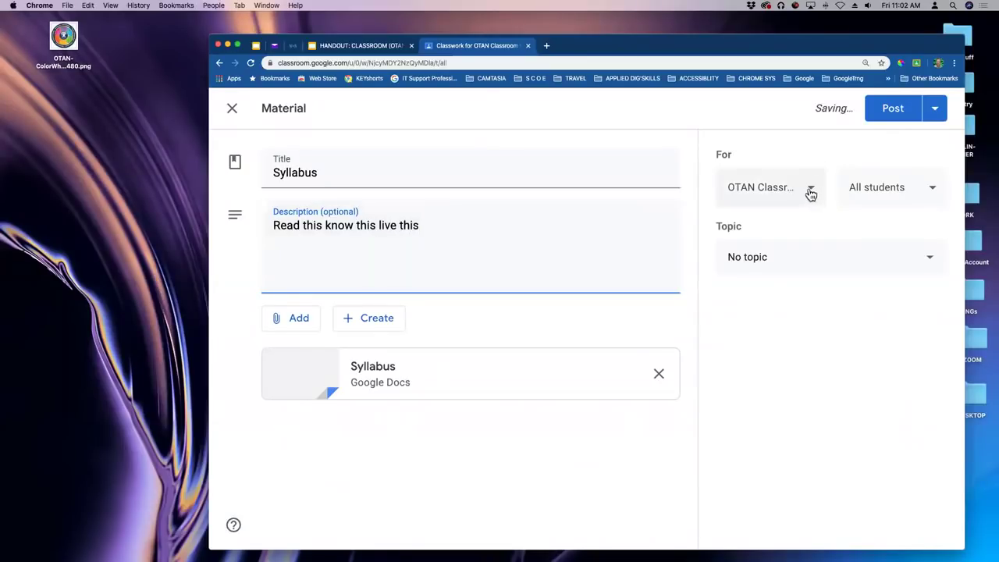
# Keep the material for the OTAN class only and all students, then zoom out.
pyautogui.click(811, 195)
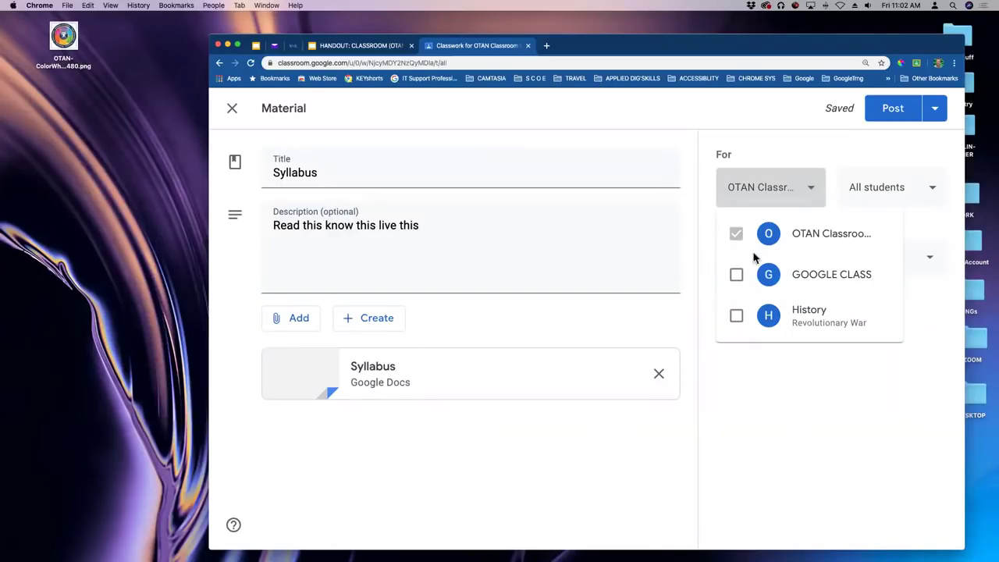
pyautogui.click(736, 274)
pyautogui.click(736, 316)
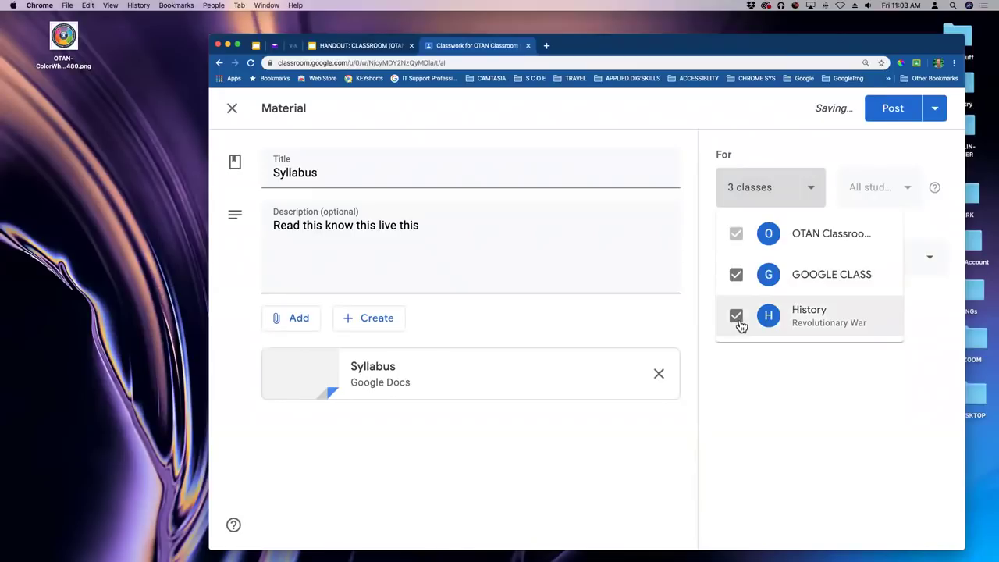
pyautogui.click(738, 320)
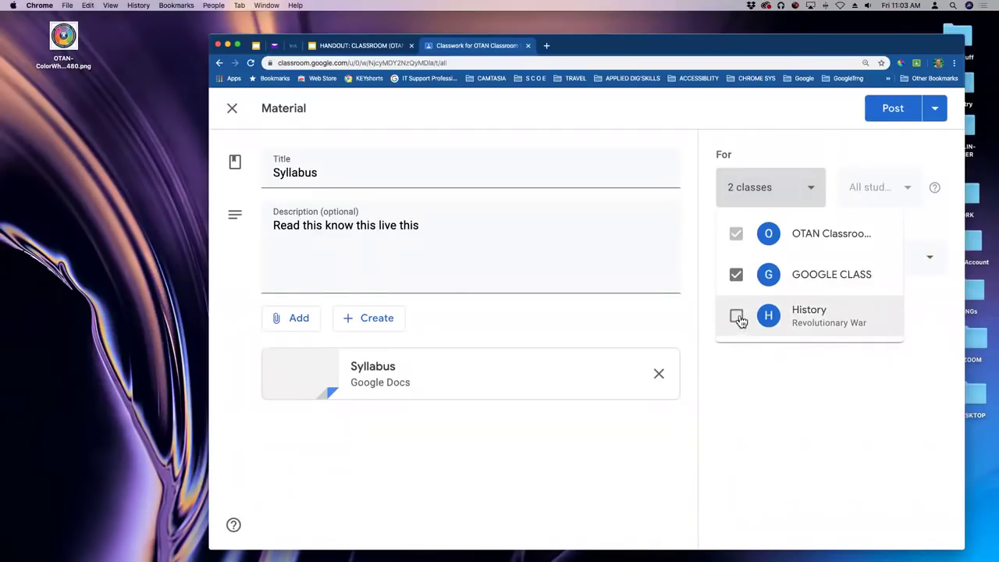
pyautogui.click(738, 279)
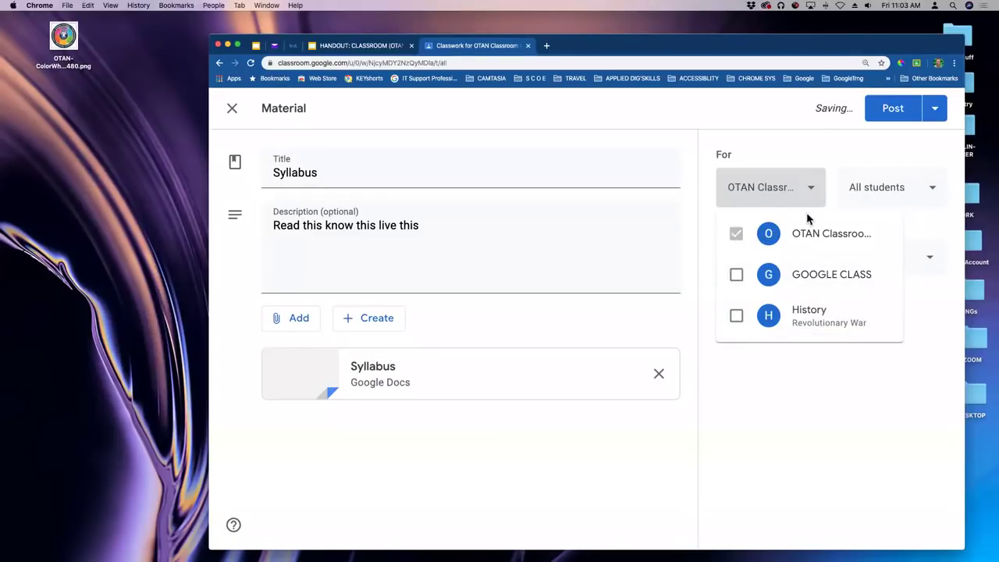
pyautogui.click(928, 192)
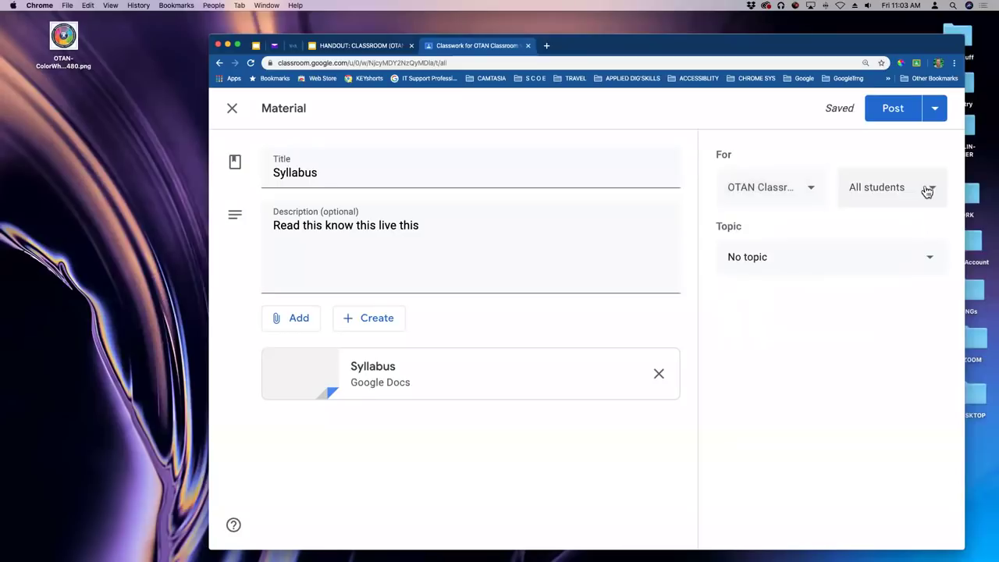
pyautogui.click(927, 191)
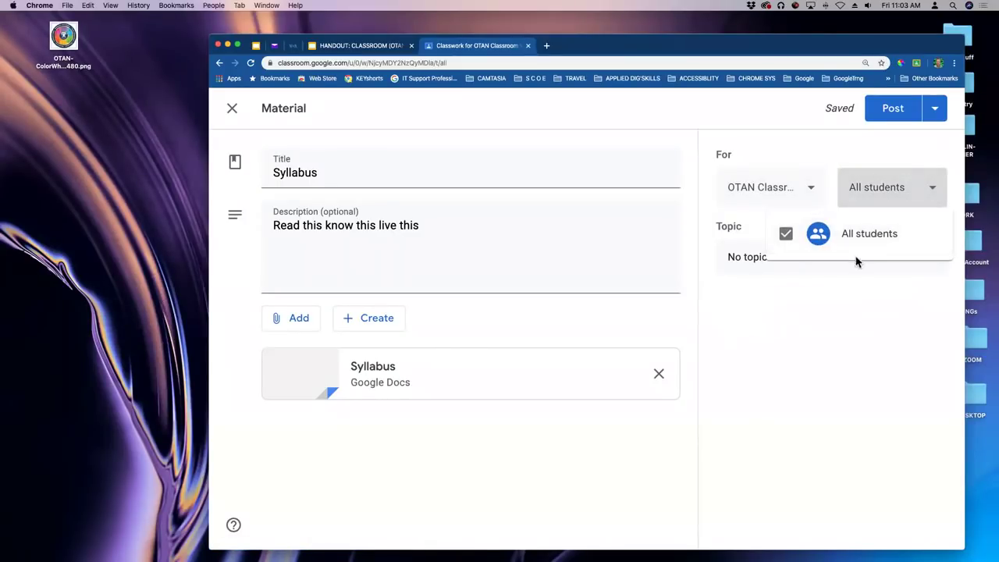
pyautogui.click(934, 191)
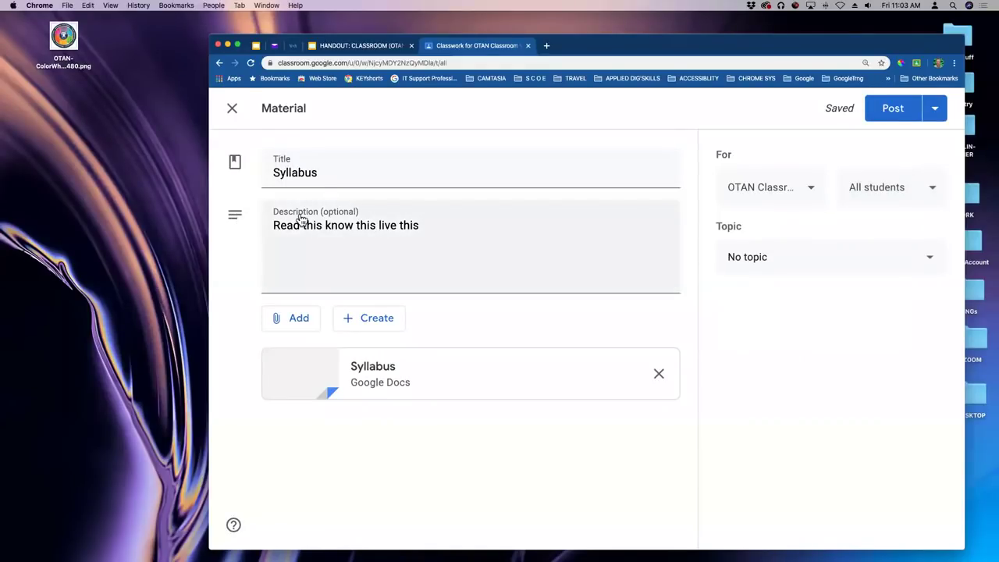
pyautogui.press('super+minus')
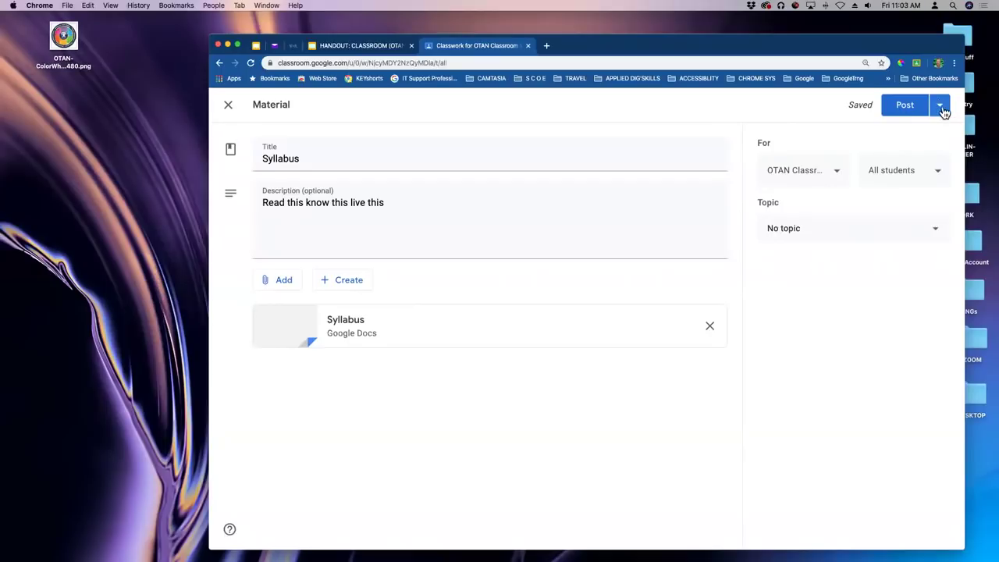
pyautogui.click(942, 109)
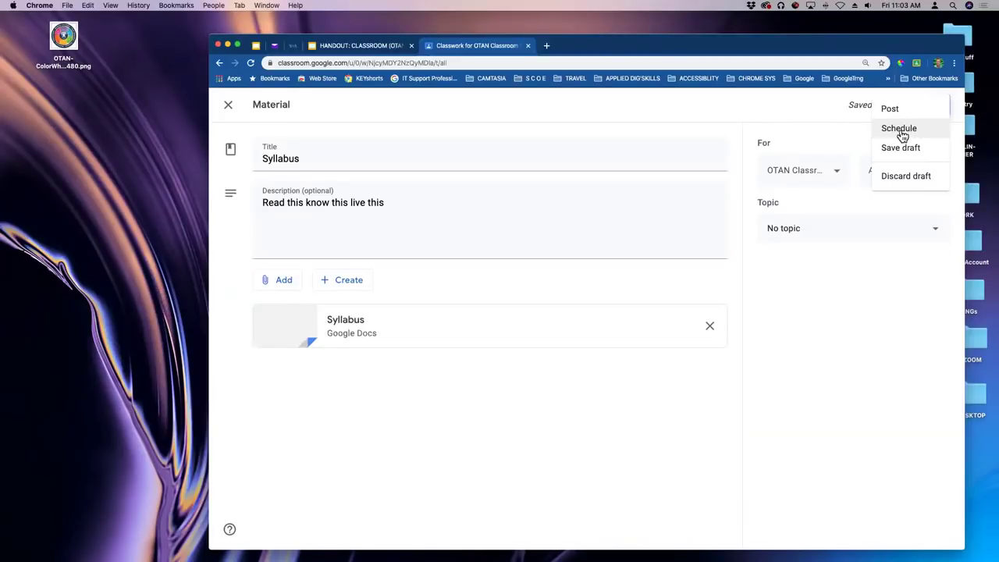
pyautogui.click(900, 130)
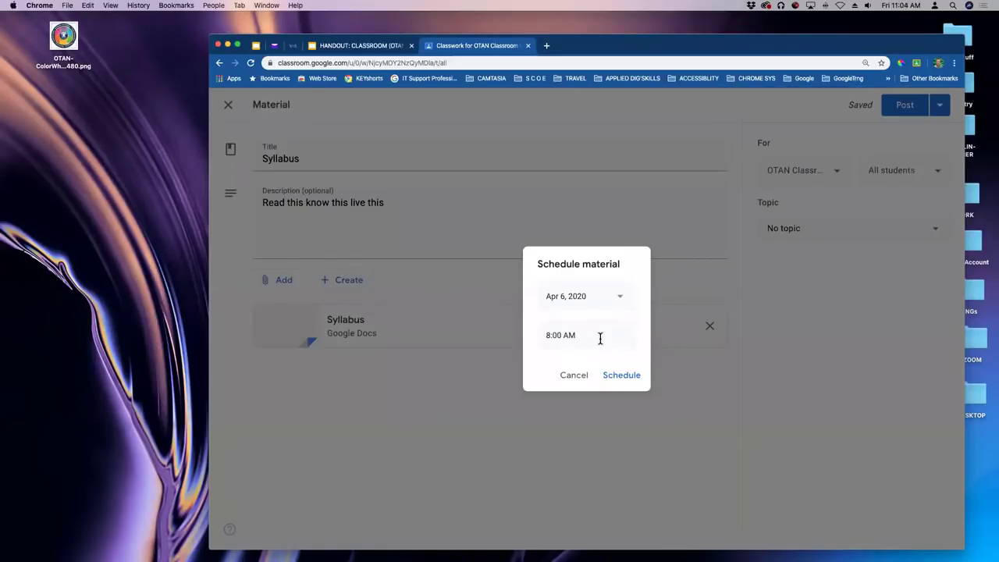
pyautogui.click(580, 377)
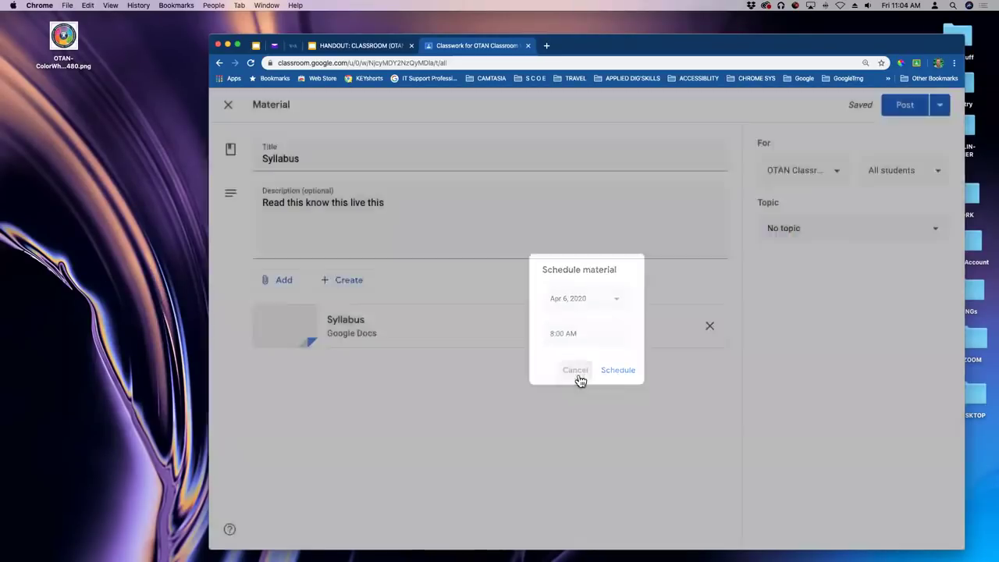
pyautogui.click(940, 106)
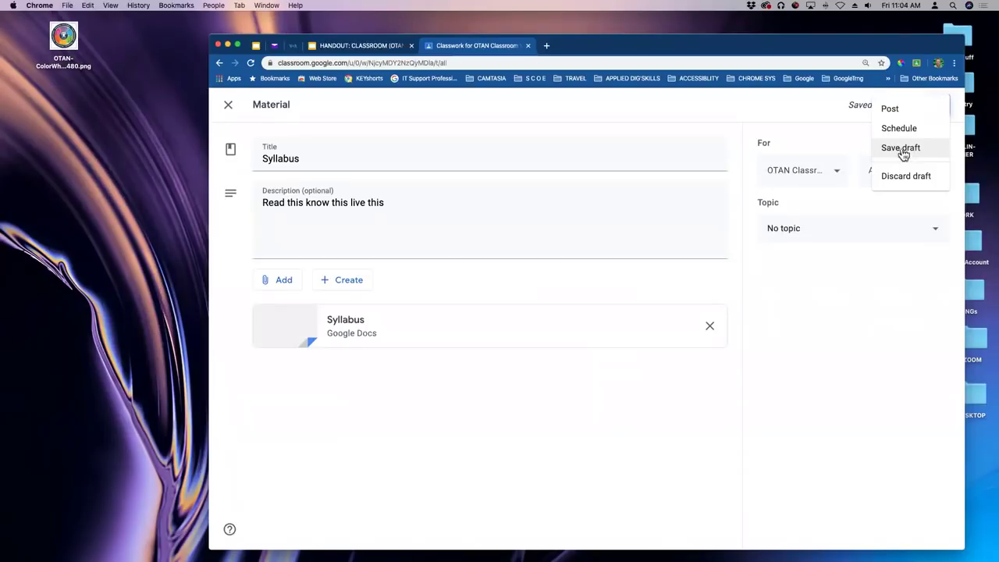
pyautogui.click(831, 130)
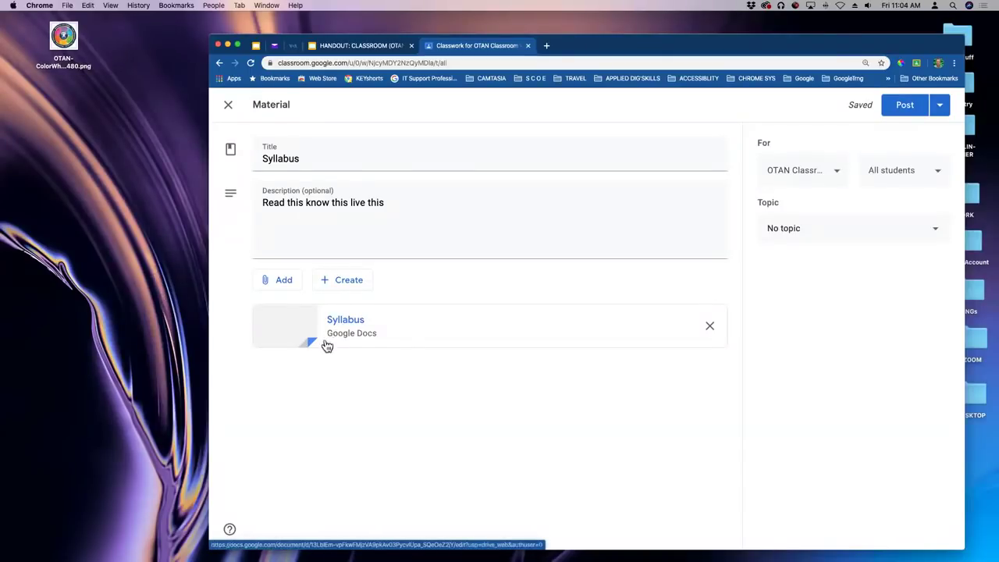
# Post the Syllabus material to the class.
pyautogui.click(907, 106)
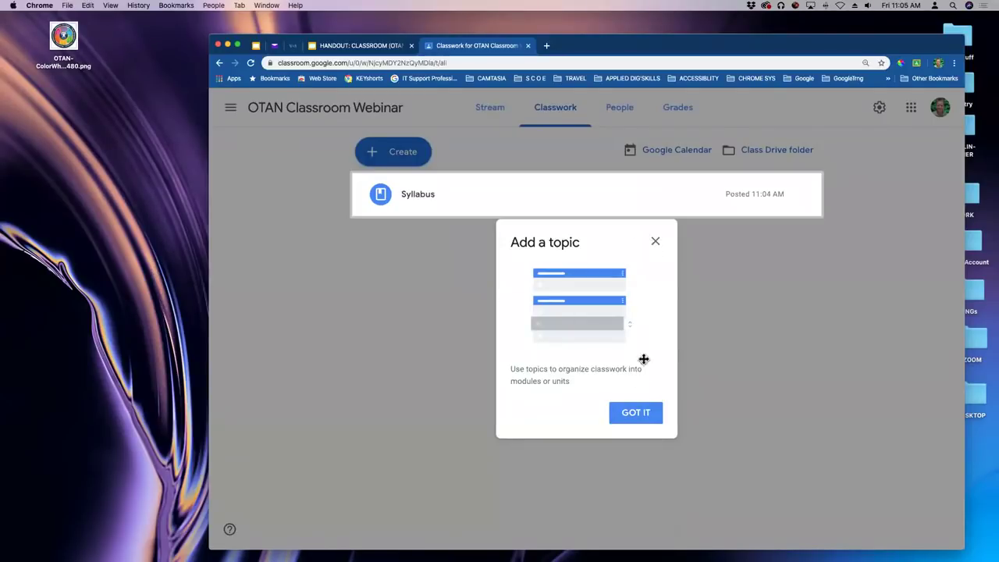
# Create a new classwork topic named 'Class Materials'.
pyautogui.click(636, 414)
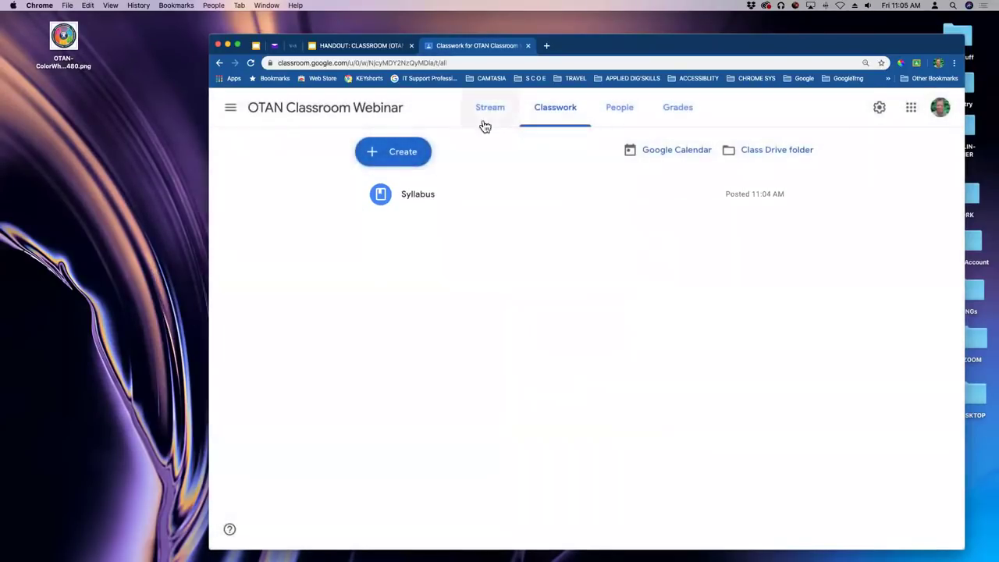
pyautogui.click(396, 155)
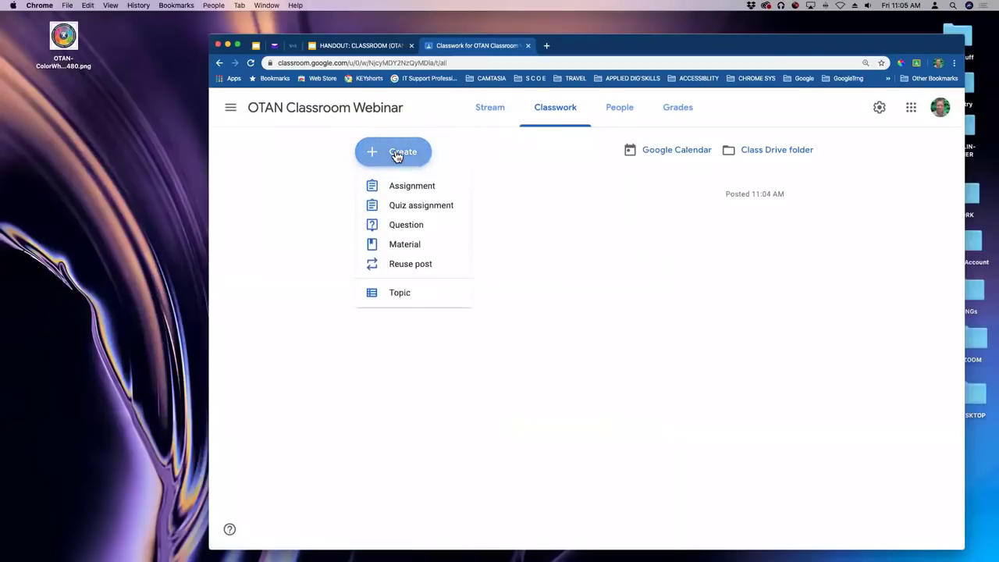
pyautogui.click(403, 299)
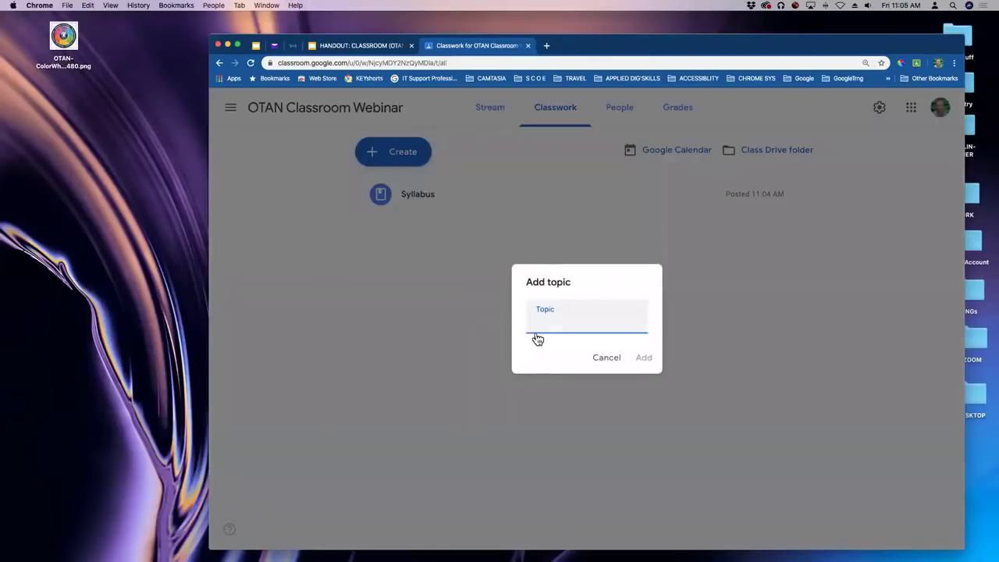
pyautogui.write('Materials')
pyautogui.click(537, 320)
pyautogui.write('Clas')
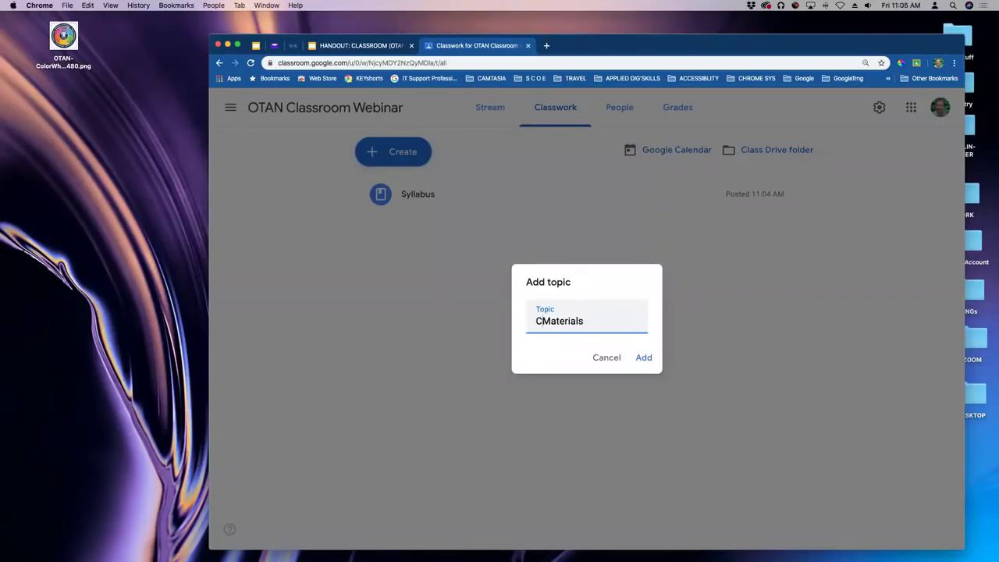
pyautogui.write('s')
pyautogui.click(651, 358)
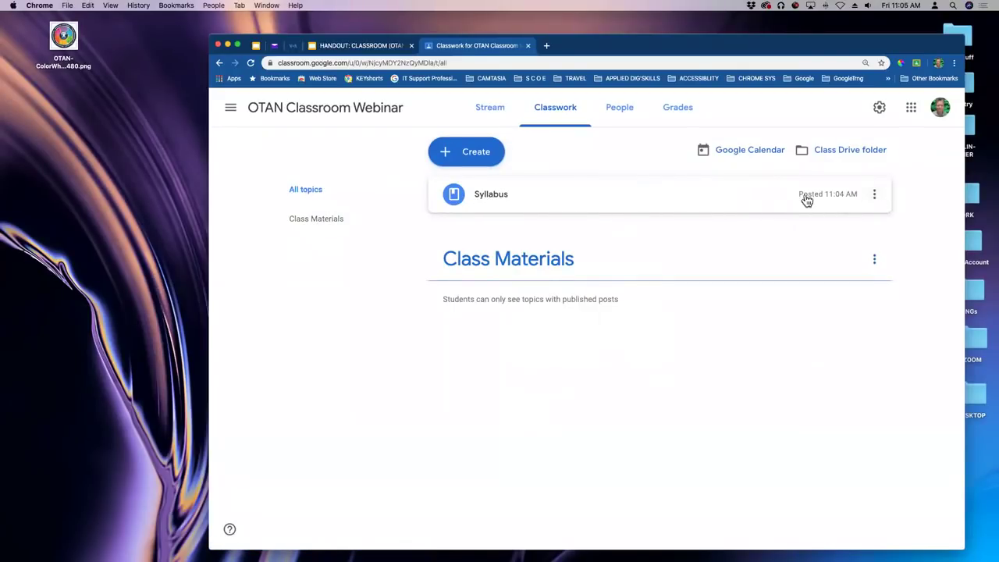
# Edit the Syllabus material to assign it the Class Materials topic and save.
pyautogui.click(875, 195)
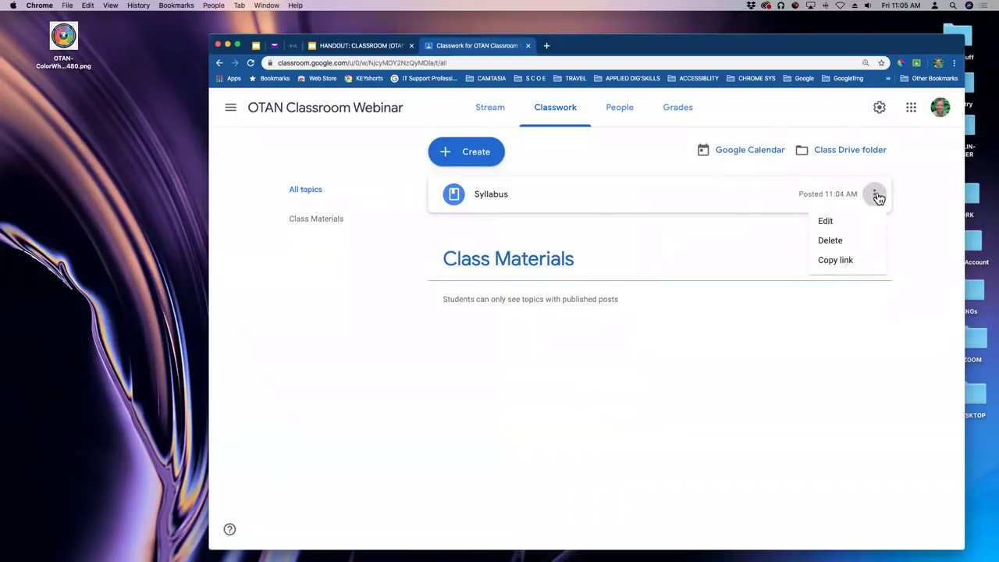
pyautogui.click(828, 226)
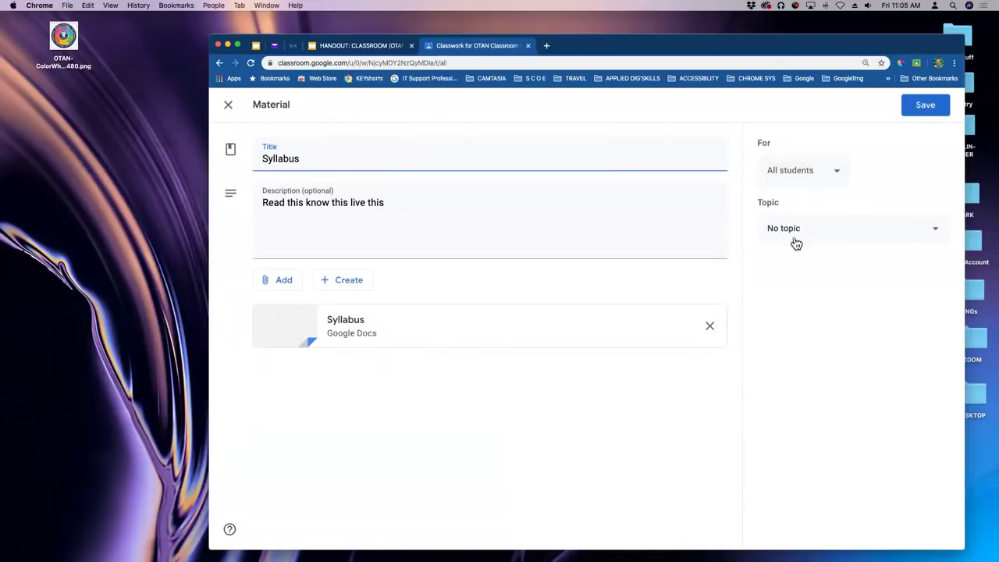
pyautogui.click(930, 236)
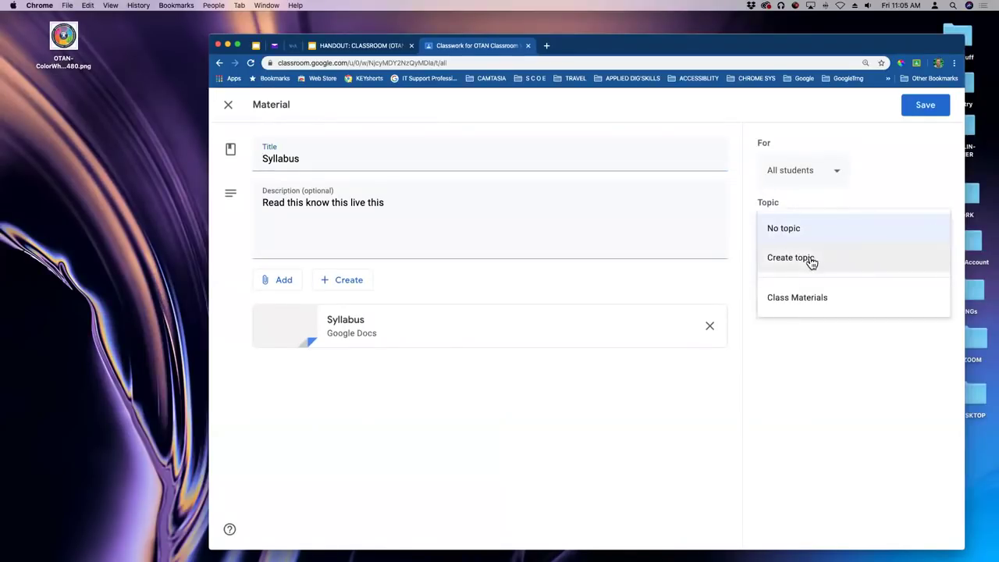
pyautogui.click(797, 301)
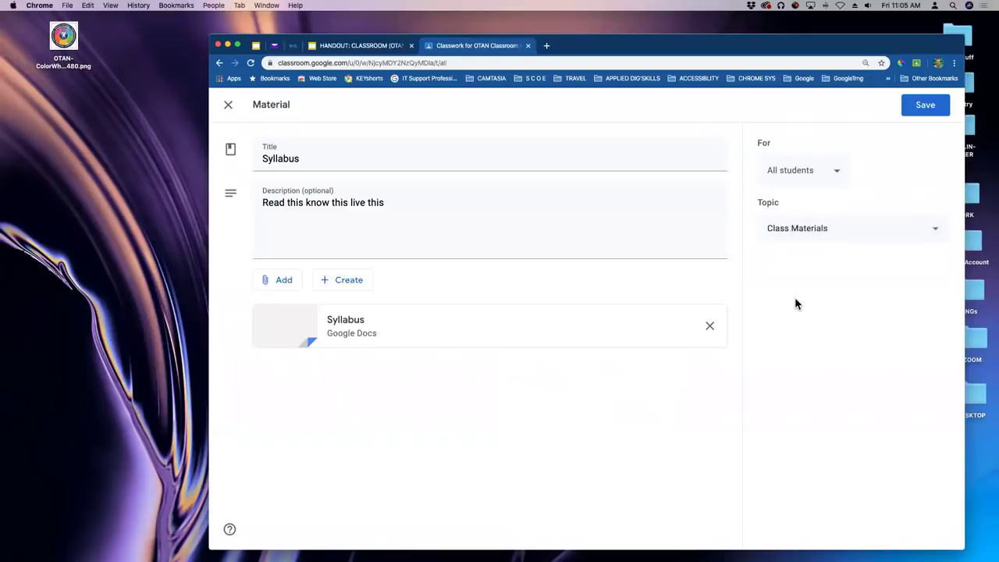
pyautogui.click(926, 106)
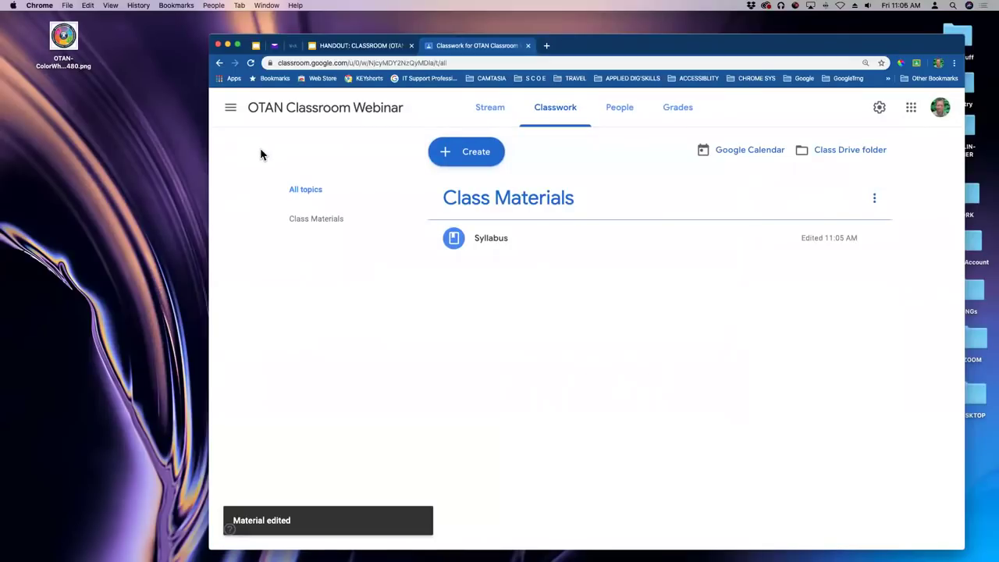
pyautogui.click(321, 225)
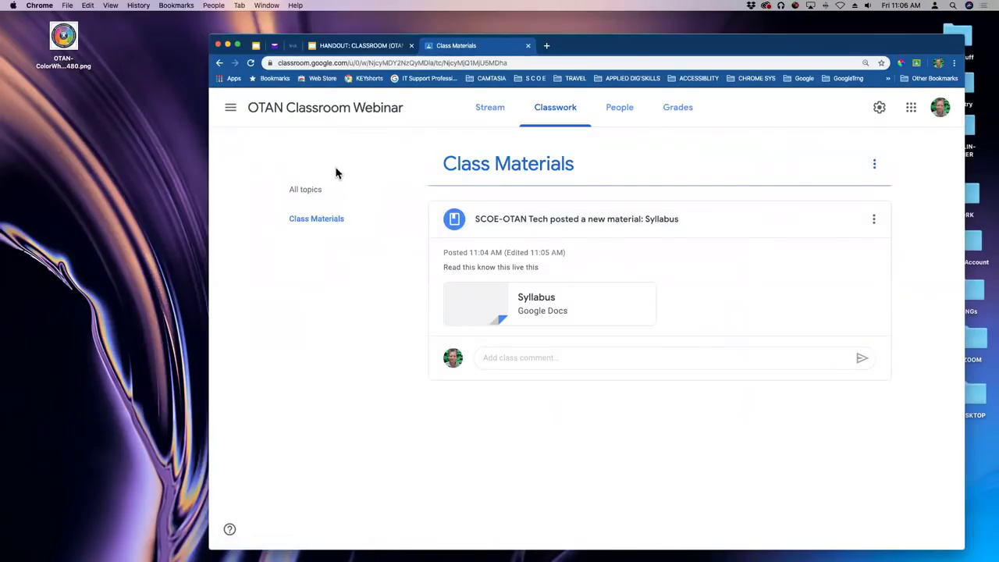
pyautogui.click(302, 192)
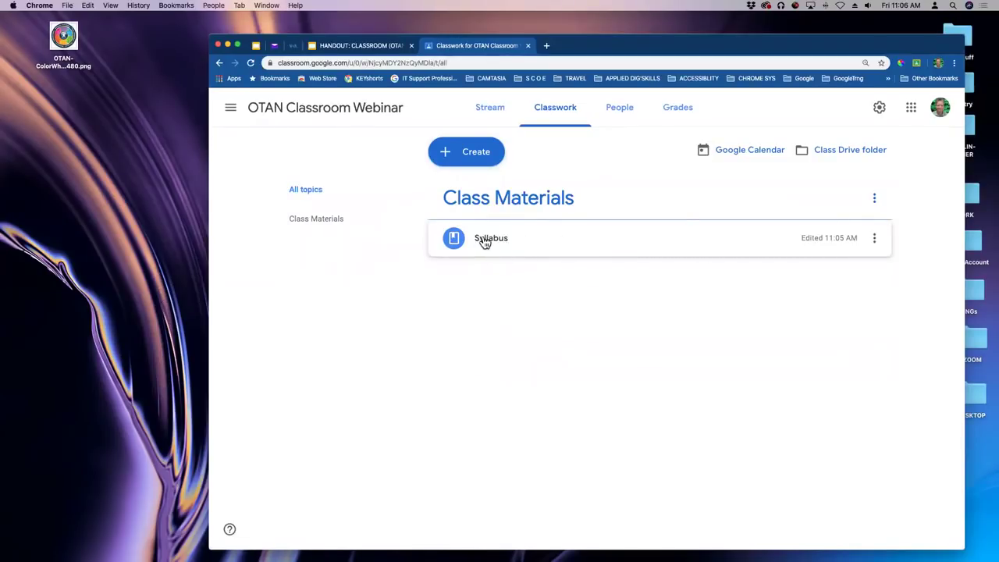
# Switch to the class Stream to view the Syllabus post.
pyautogui.click(490, 110)
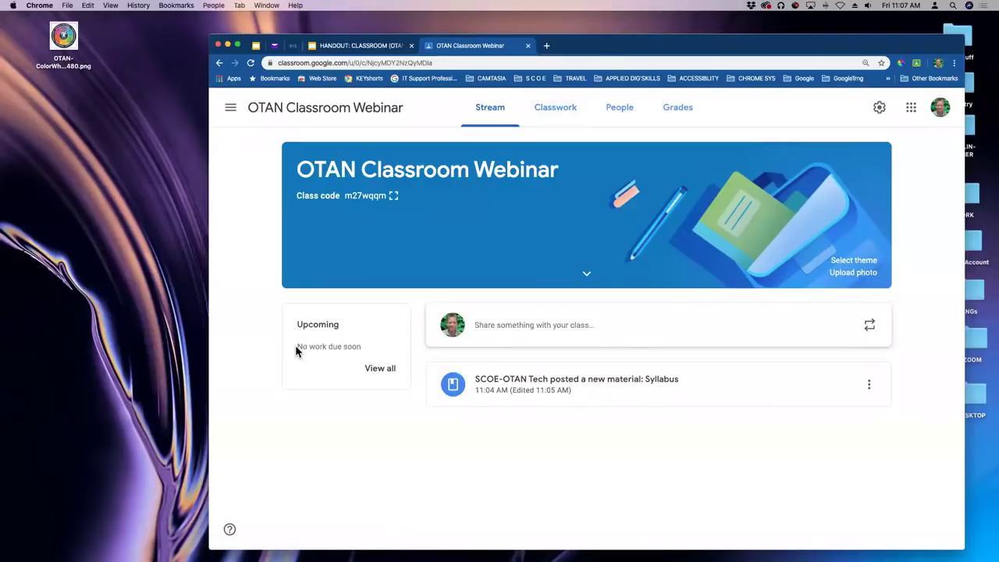
# Return to Classwork, then go to the People page to invite students.
pyautogui.click(553, 109)
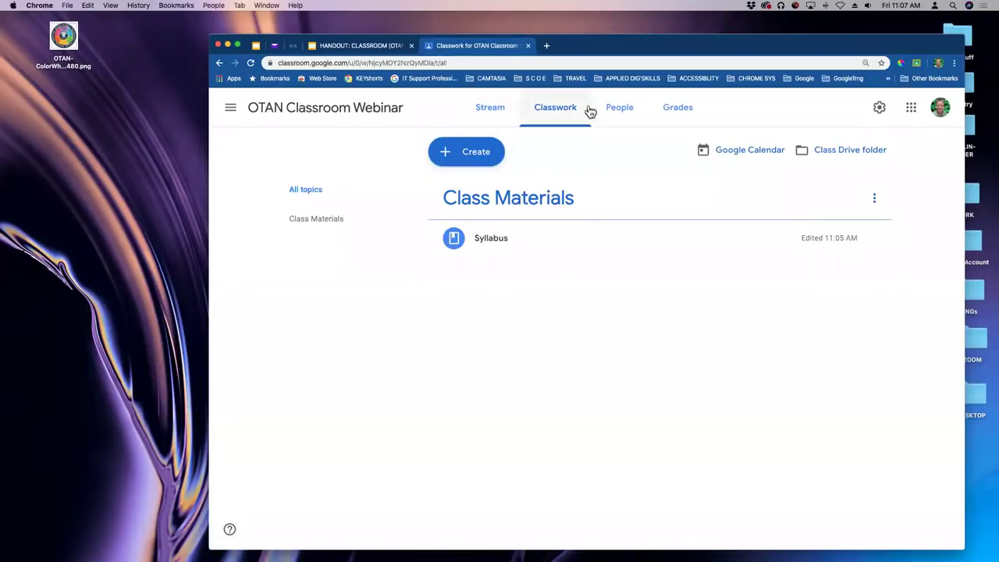
pyautogui.click(623, 112)
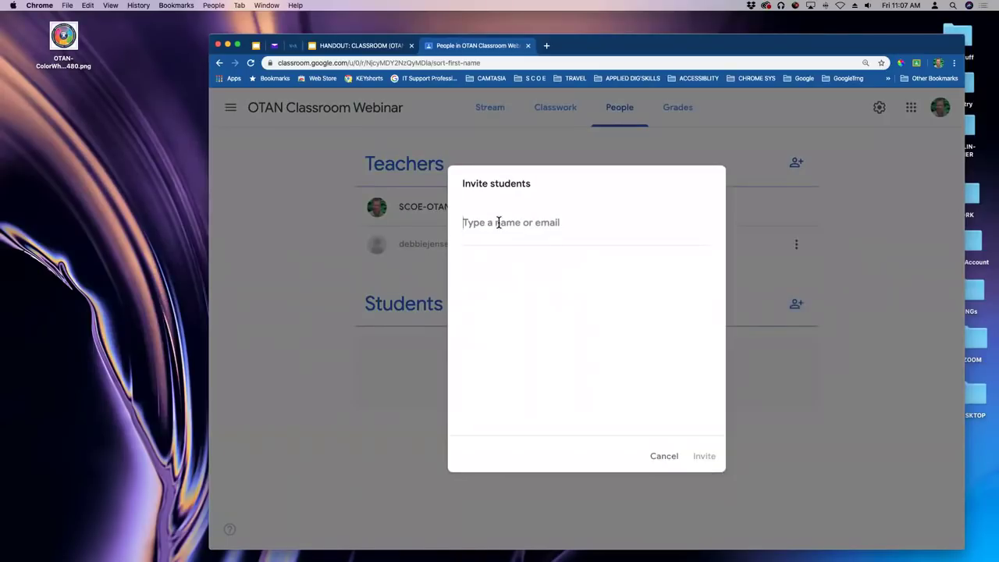
# Try inviting a searched student from another domain, then cancel after the domain error.
pyautogui.write('mh')
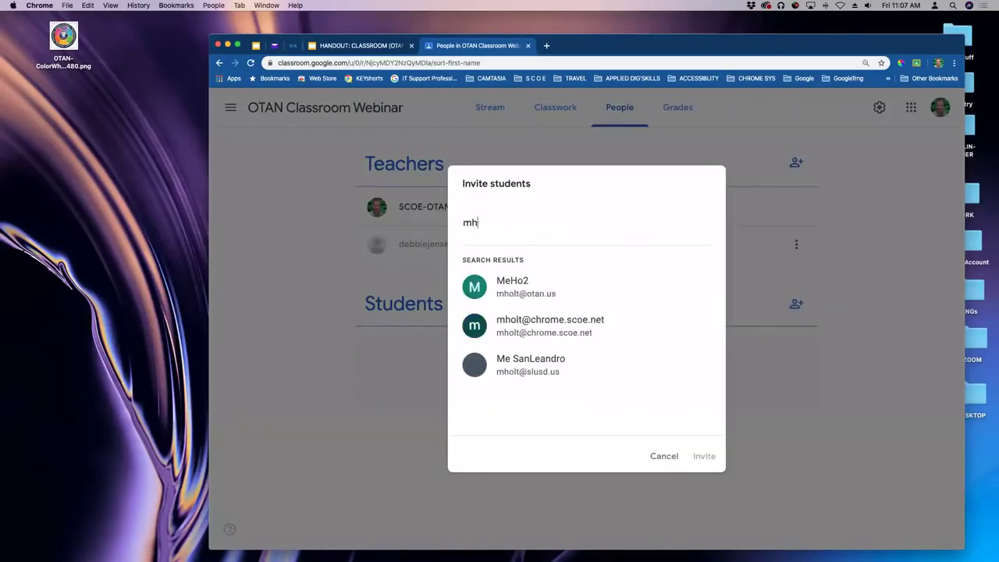
pyautogui.press('BackSpace')
pyautogui.write('ol')
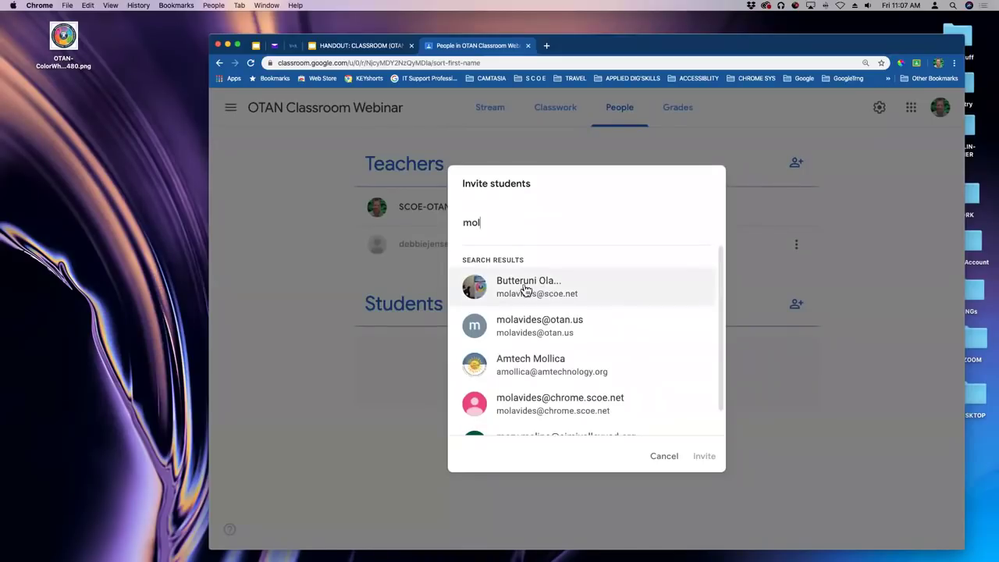
pyautogui.click(524, 288)
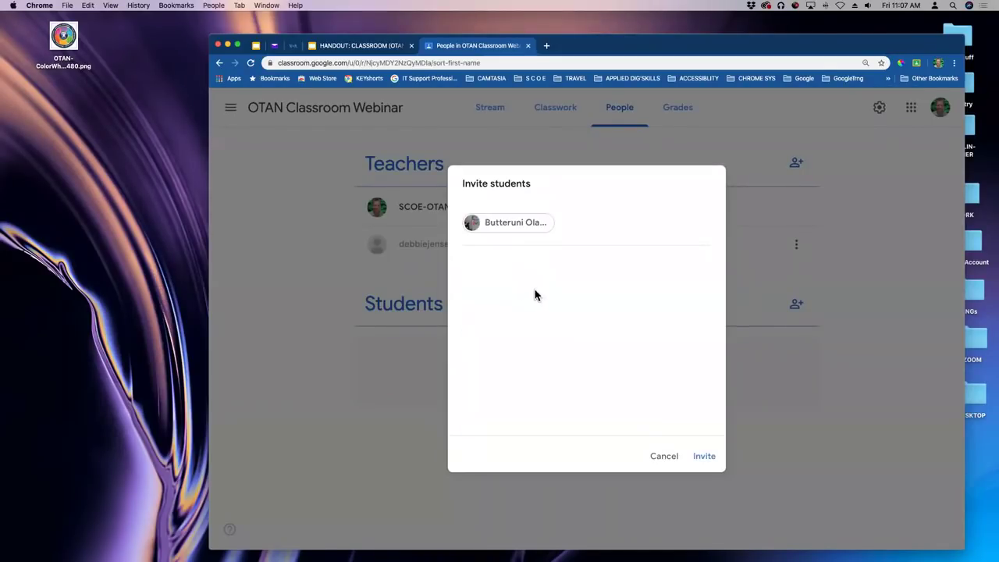
pyautogui.click(705, 456)
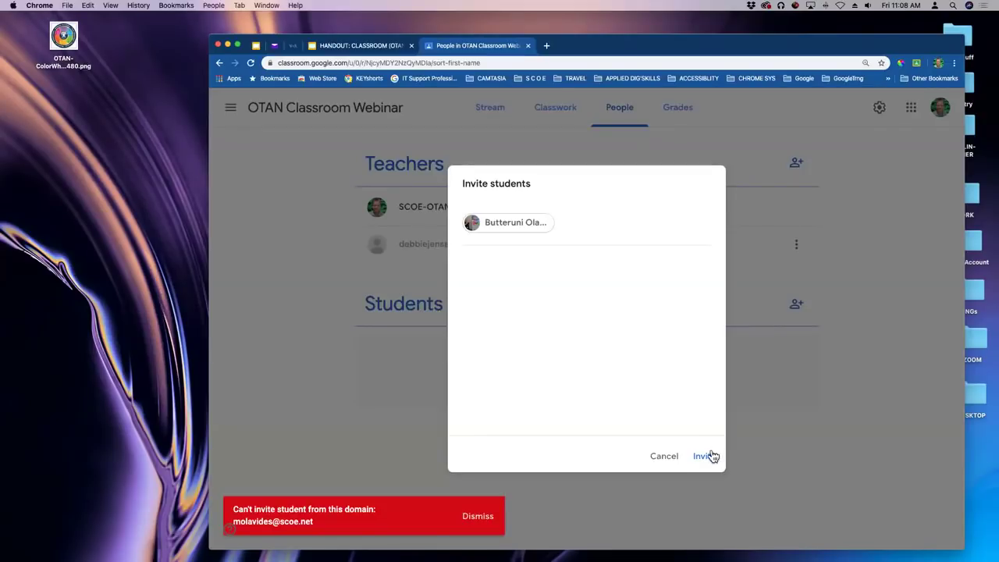
pyautogui.click(665, 462)
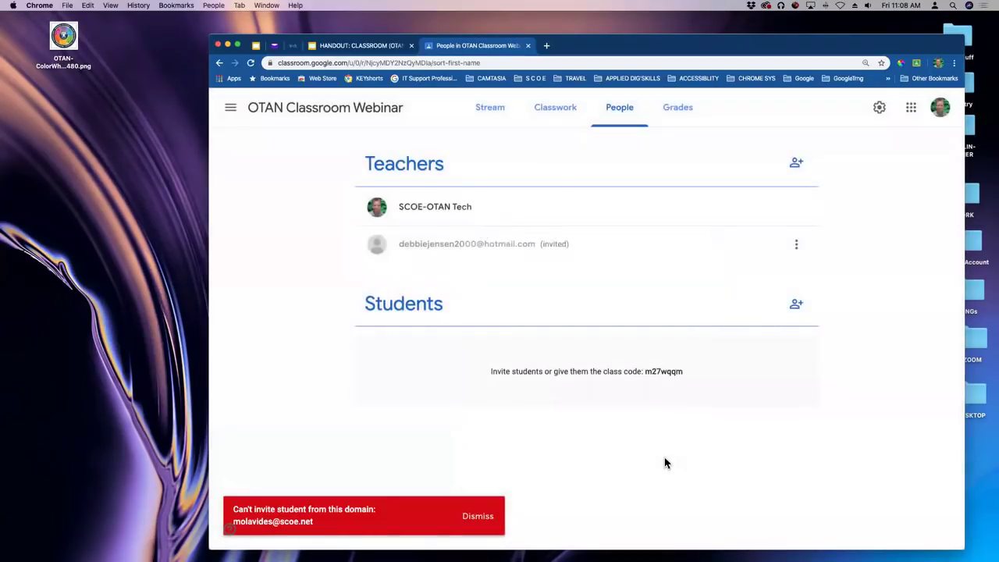
# Invite a student by their personal Yahoo e-mail address so they show as invited.
pyautogui.click(796, 306)
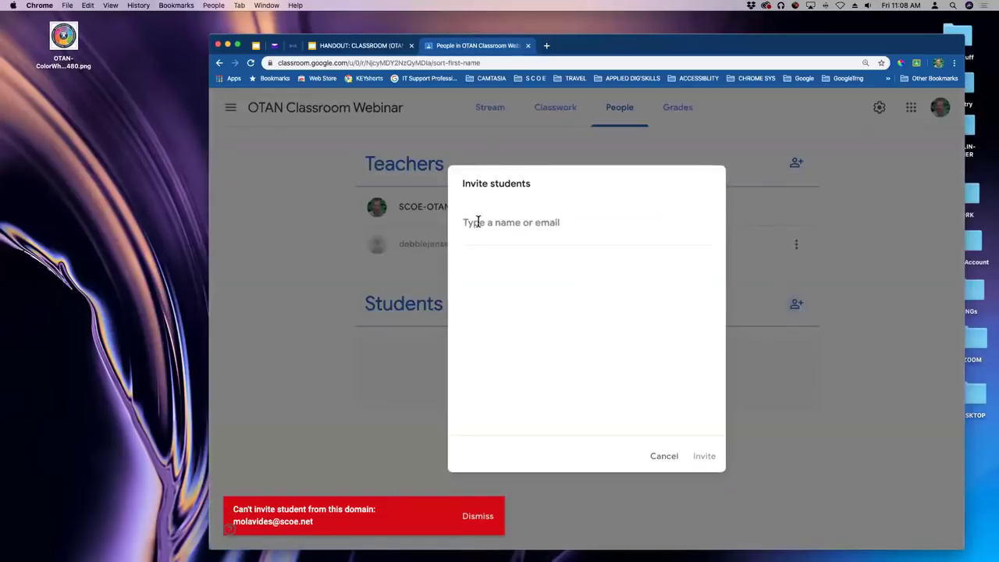
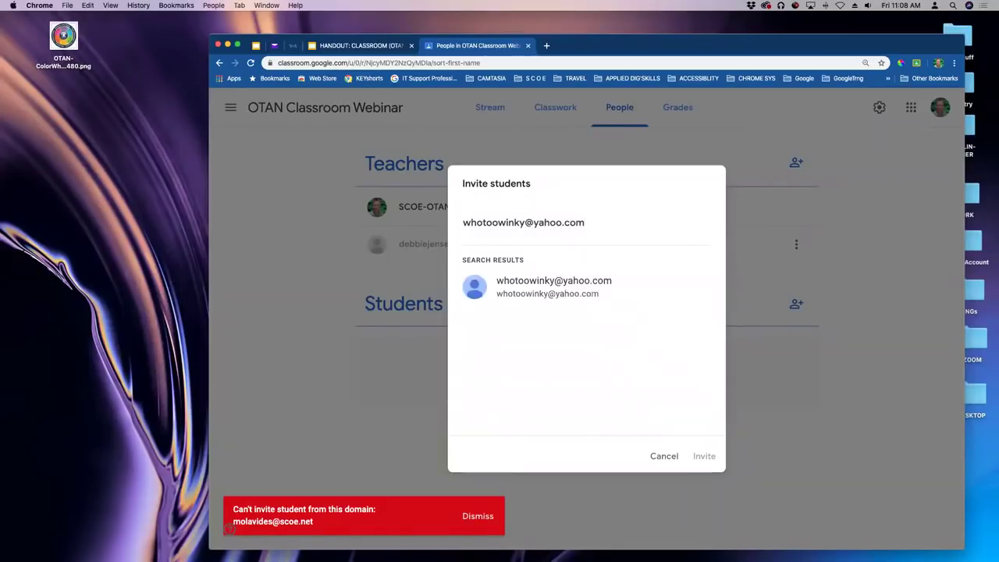
pyautogui.press('Return')
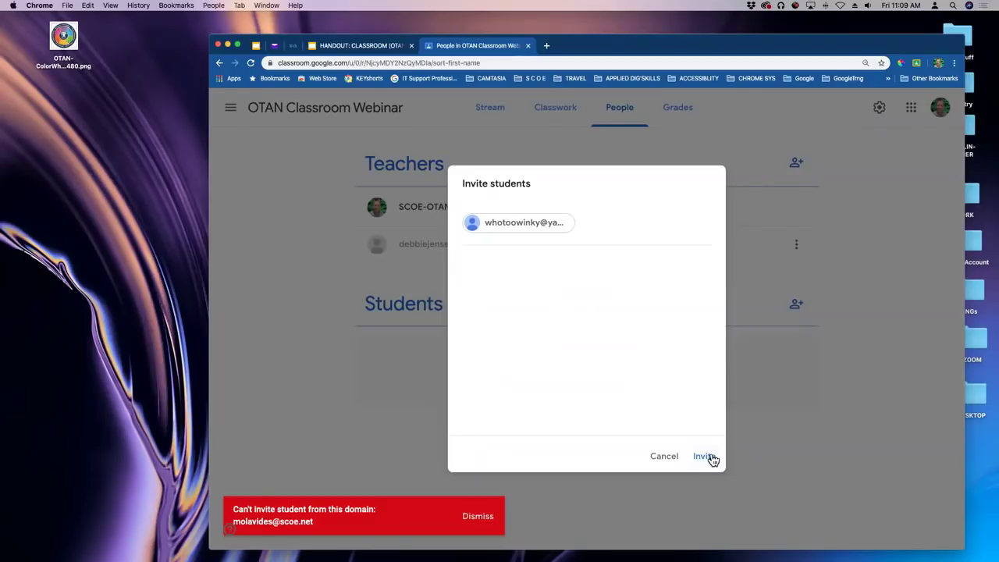
pyautogui.click(705, 457)
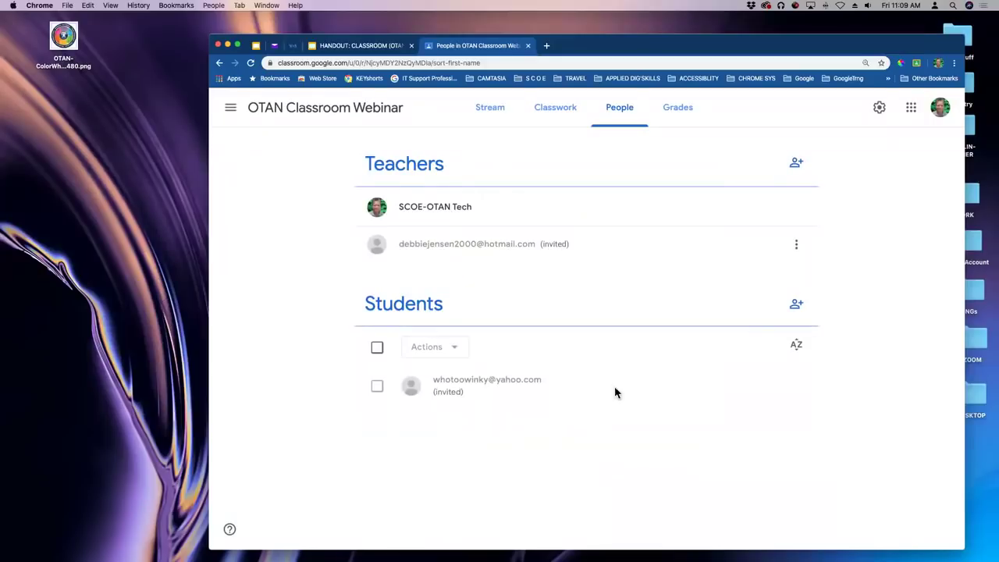
pyautogui.click(796, 304)
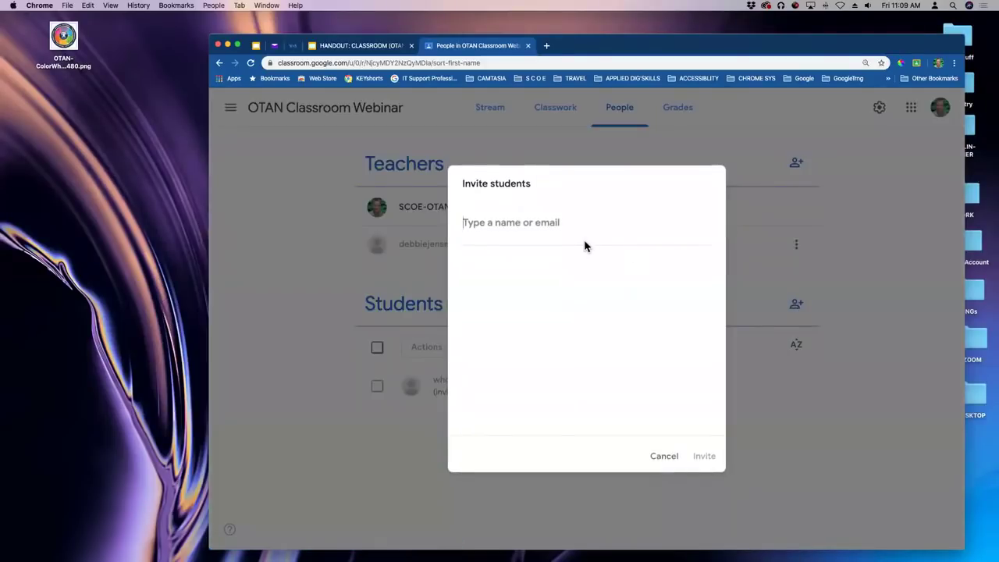
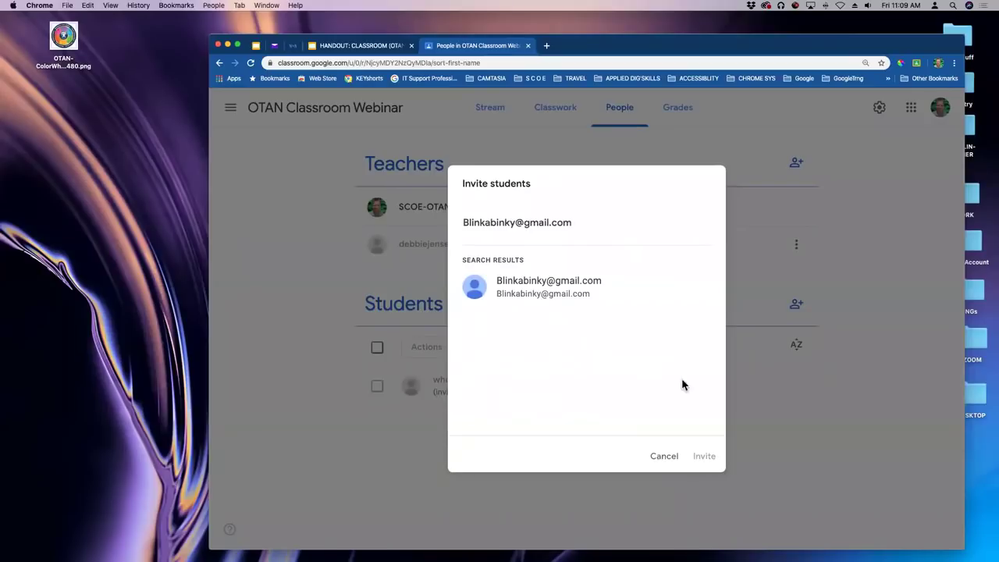
# Invite a second student by entering their personal Gmail address and sending the invitation.
pyautogui.press('Return')
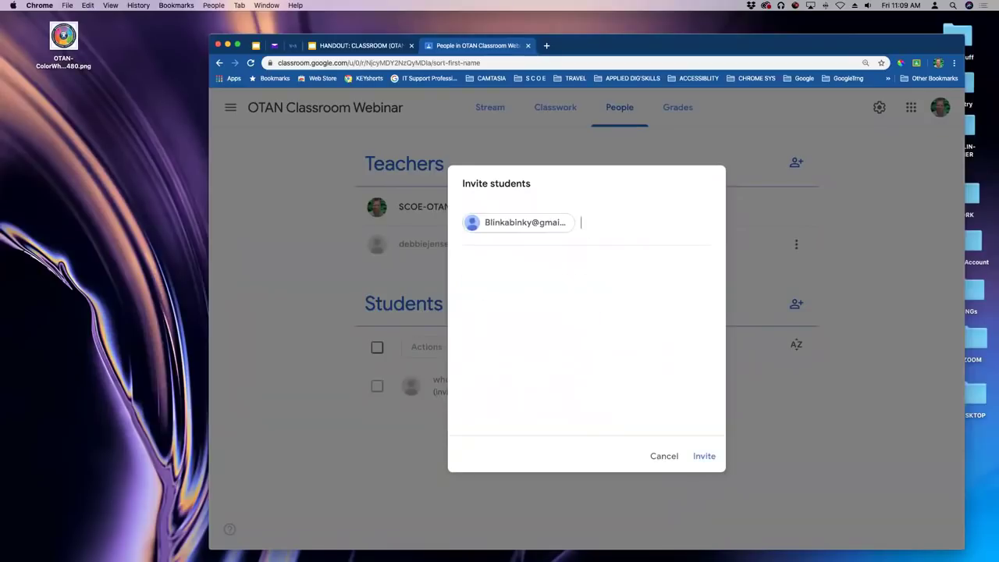
pyautogui.click(702, 457)
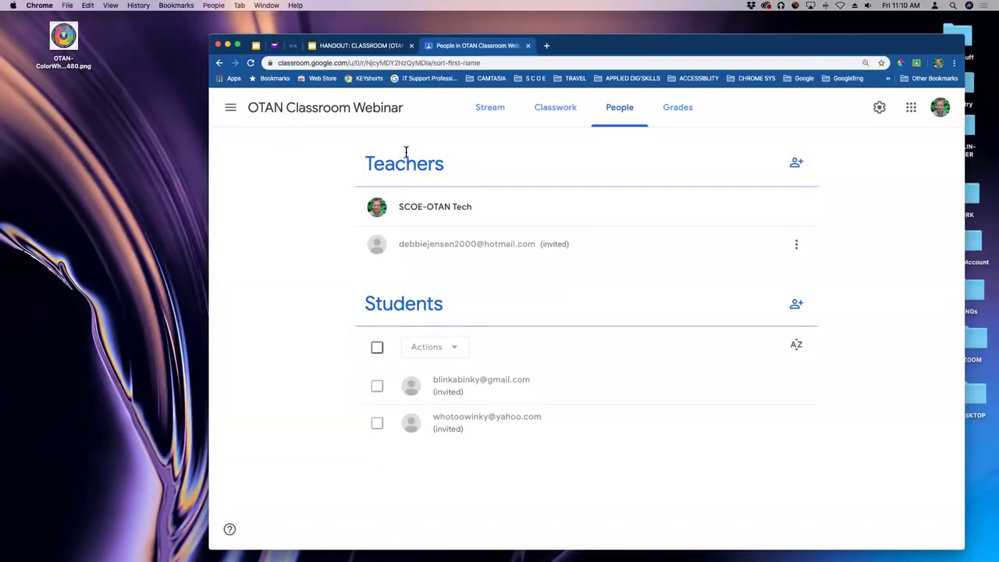
# On the Stream, show the class code enlarged and full screen, then shrink and close it.
pyautogui.click(493, 111)
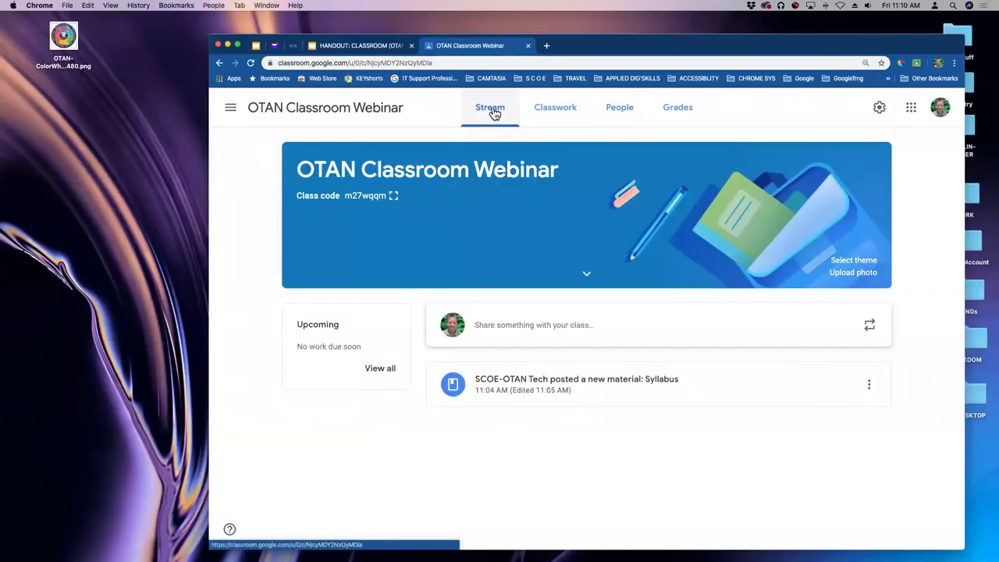
pyautogui.click(394, 198)
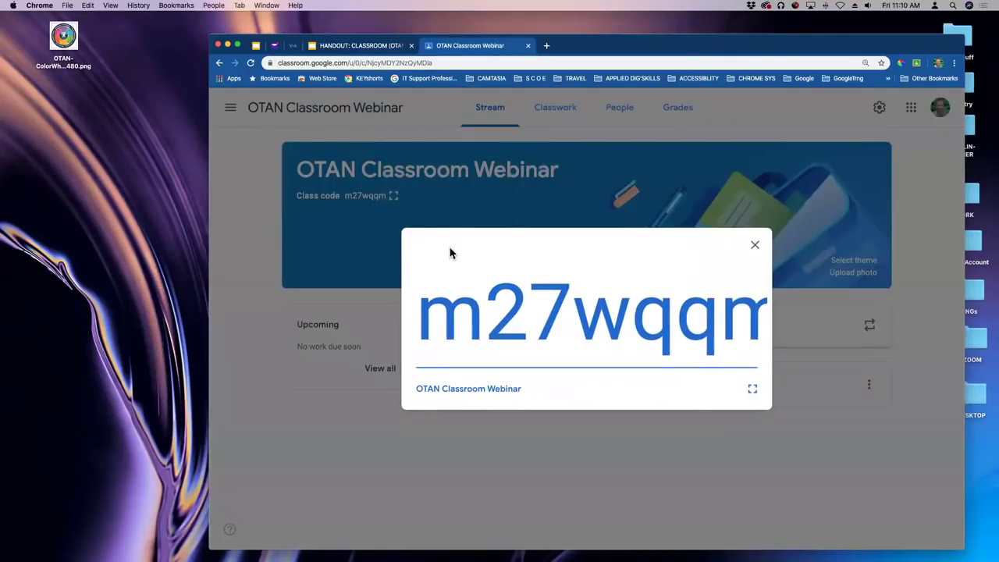
pyautogui.click(754, 390)
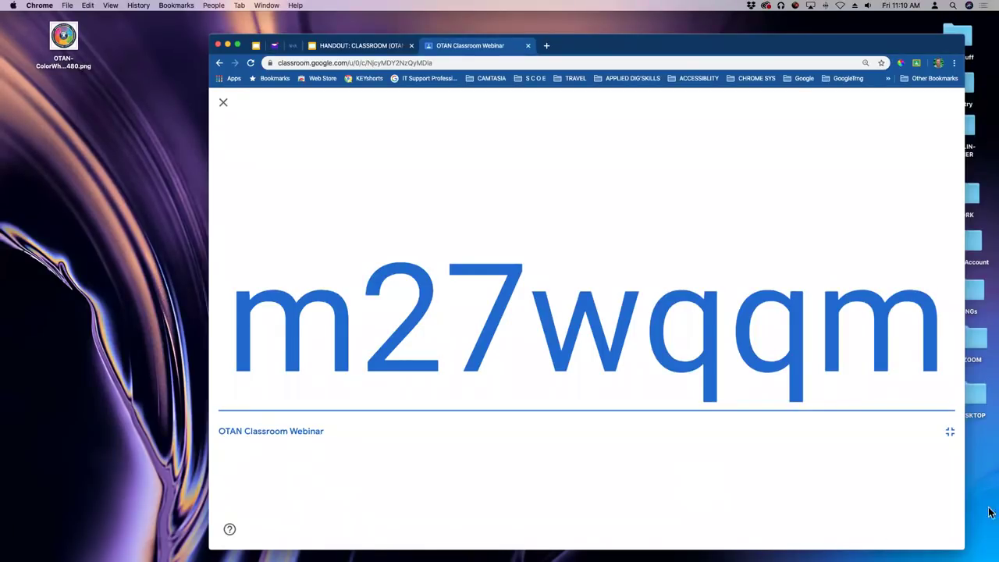
pyautogui.click(950, 435)
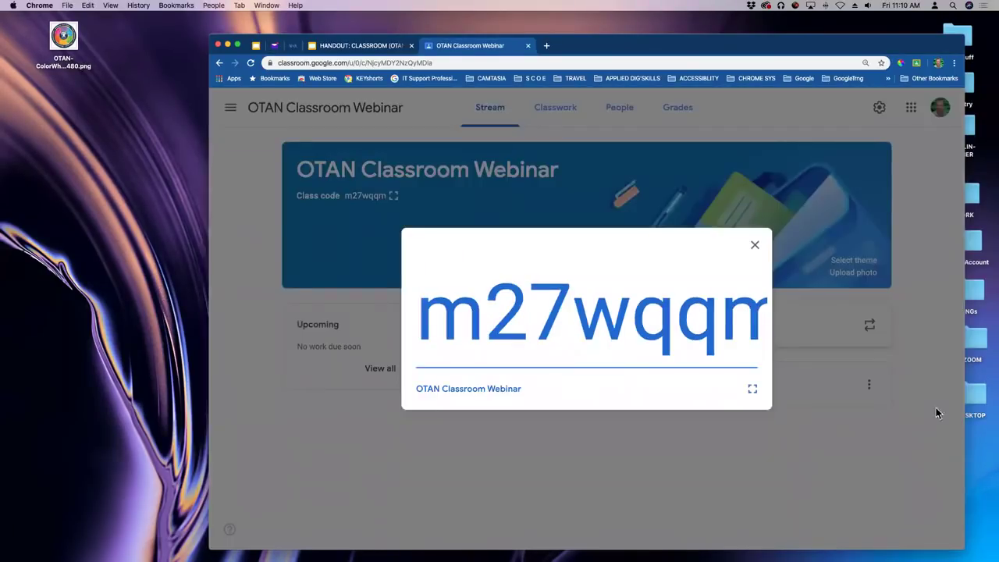
pyautogui.click(755, 246)
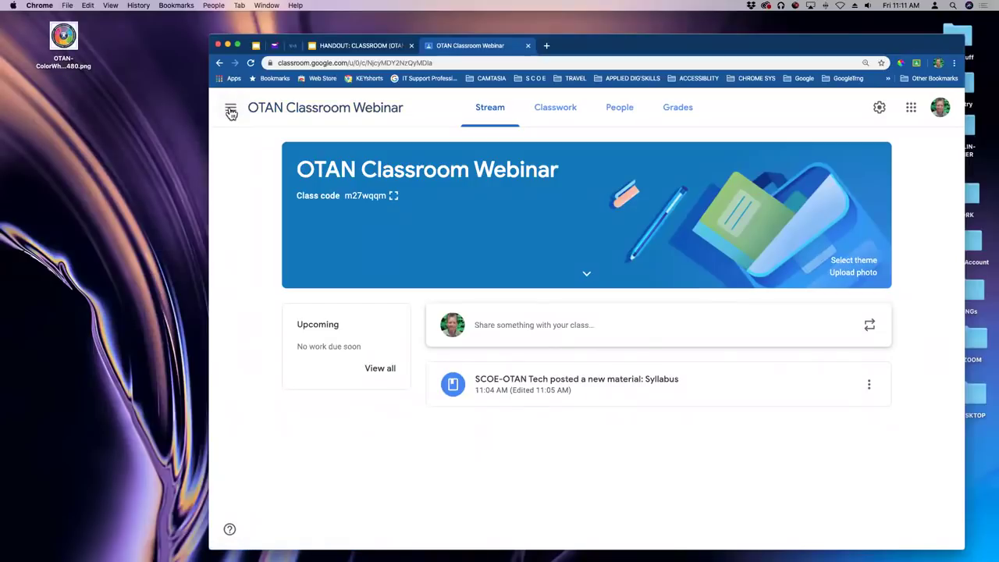
pyautogui.click(230, 111)
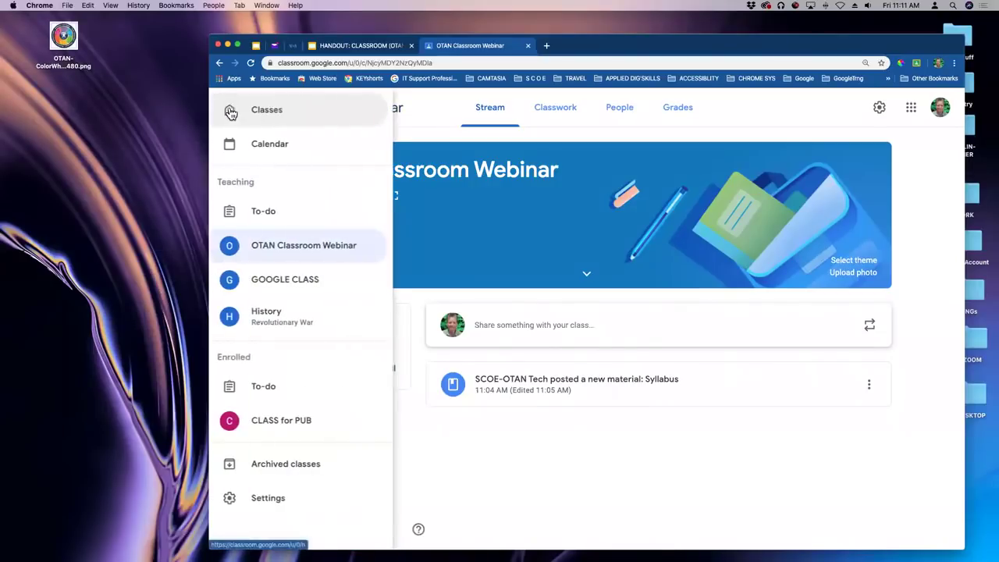
pyautogui.click(269, 110)
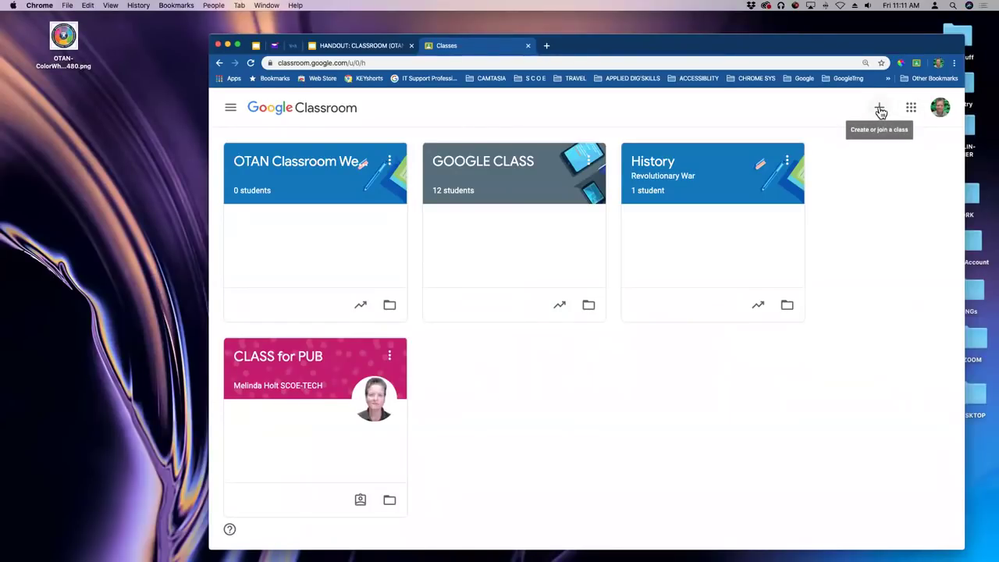
pyautogui.click(879, 111)
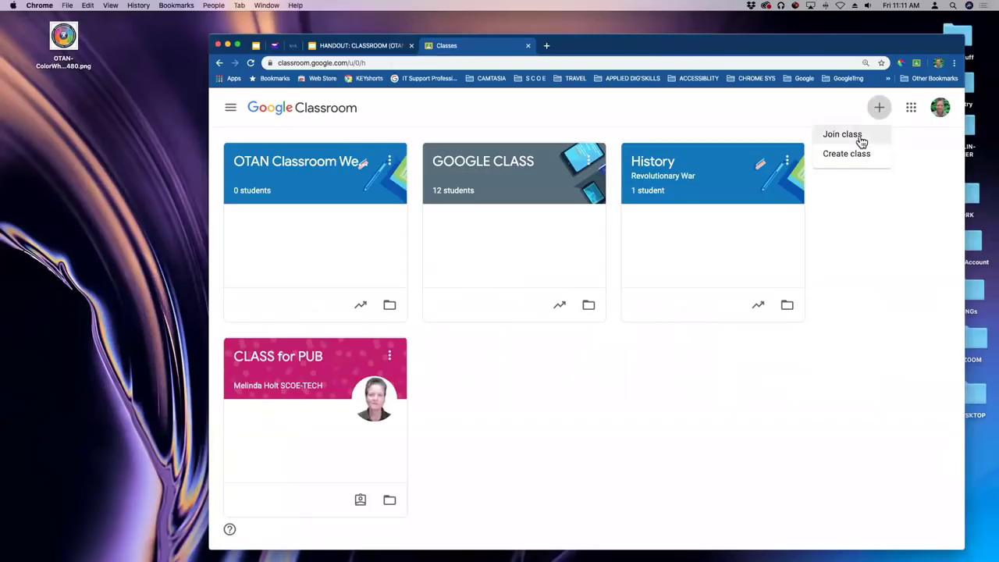
pyautogui.click(759, 117)
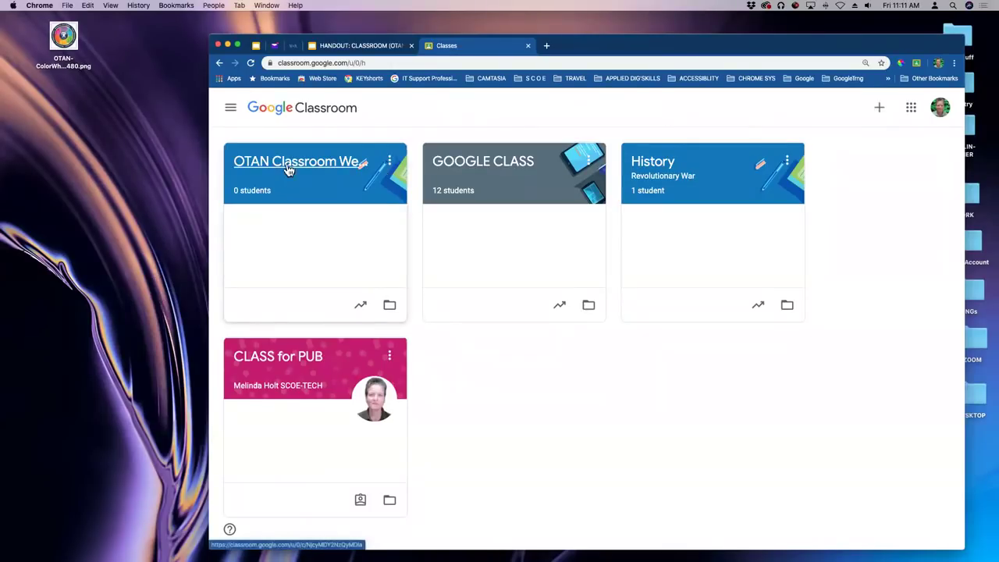
pyautogui.click(288, 170)
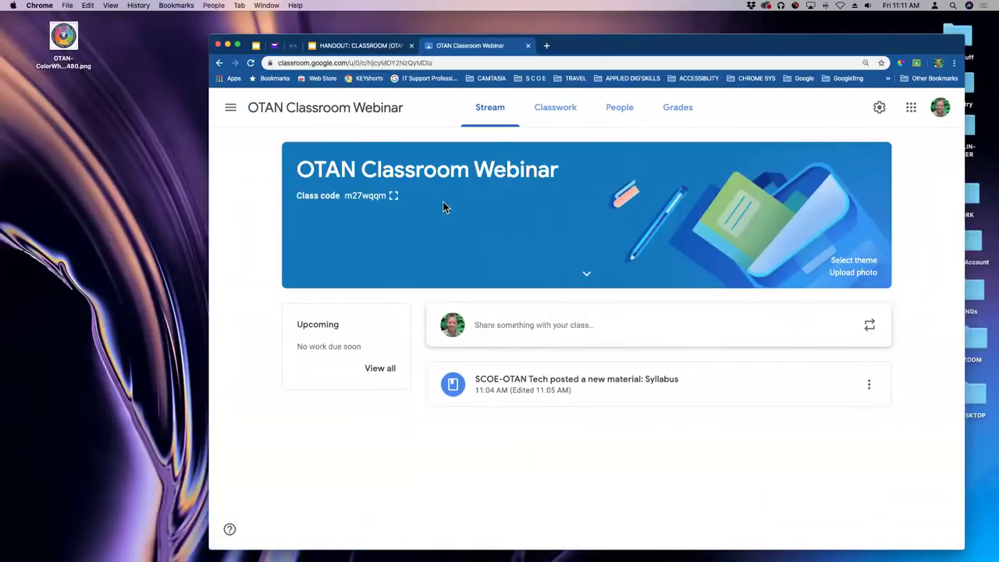
pyautogui.click(231, 111)
pyautogui.click(258, 113)
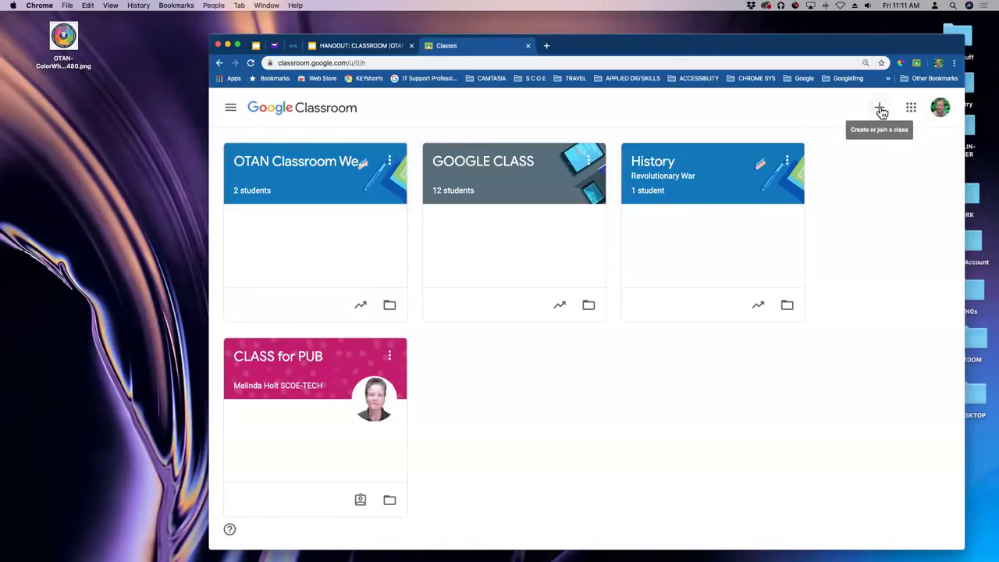
pyautogui.click(879, 109)
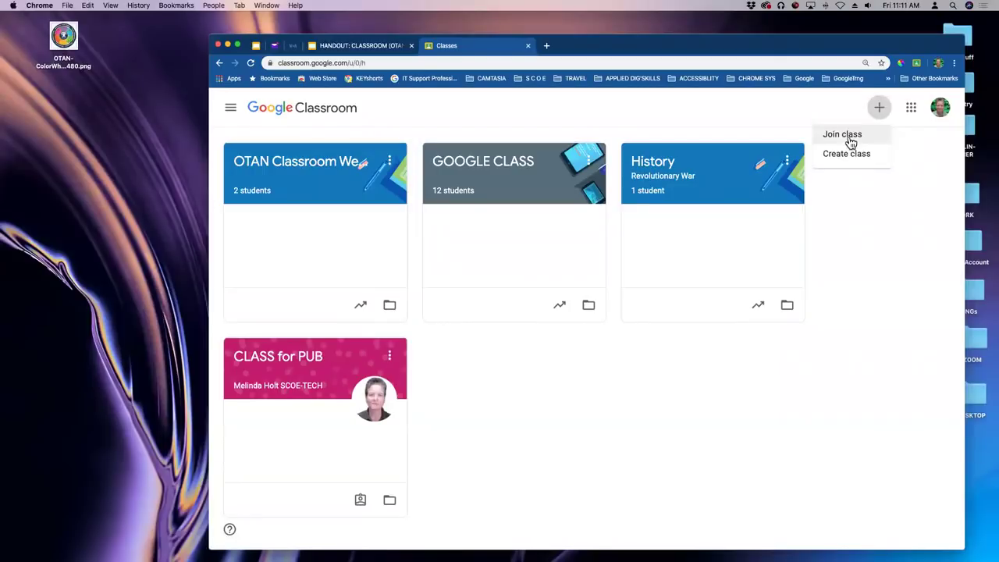
pyautogui.click(849, 140)
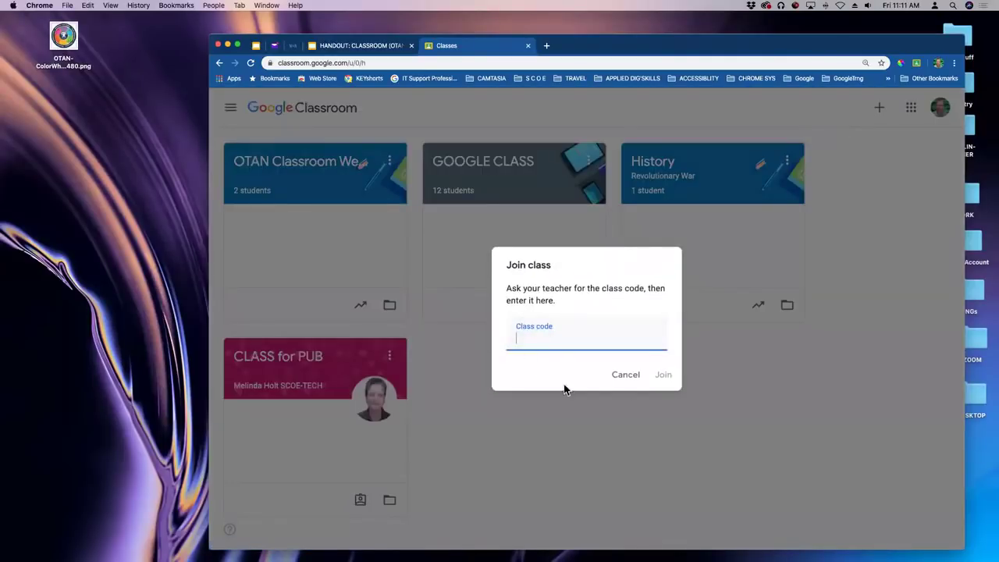
pyautogui.click(629, 378)
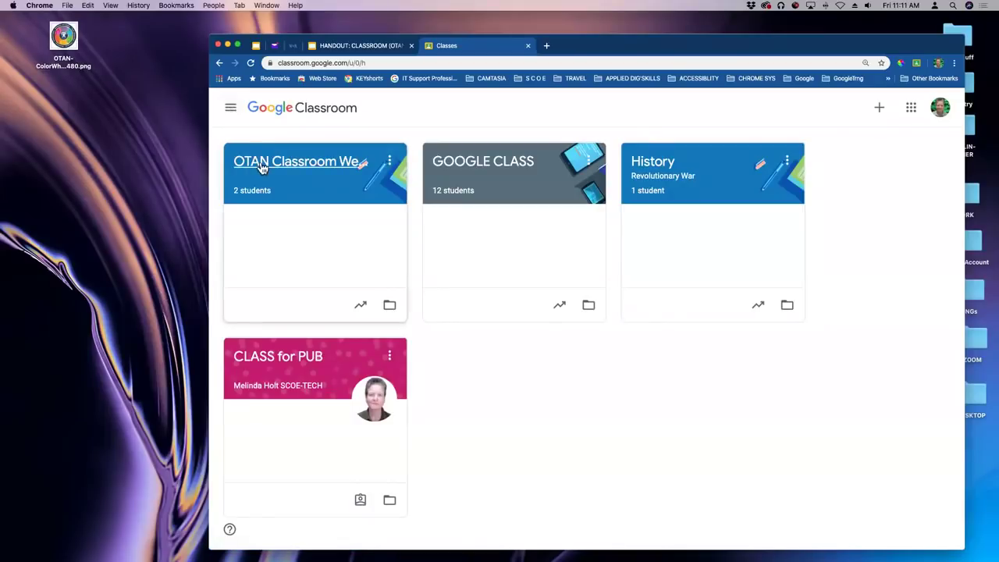
pyautogui.click(262, 166)
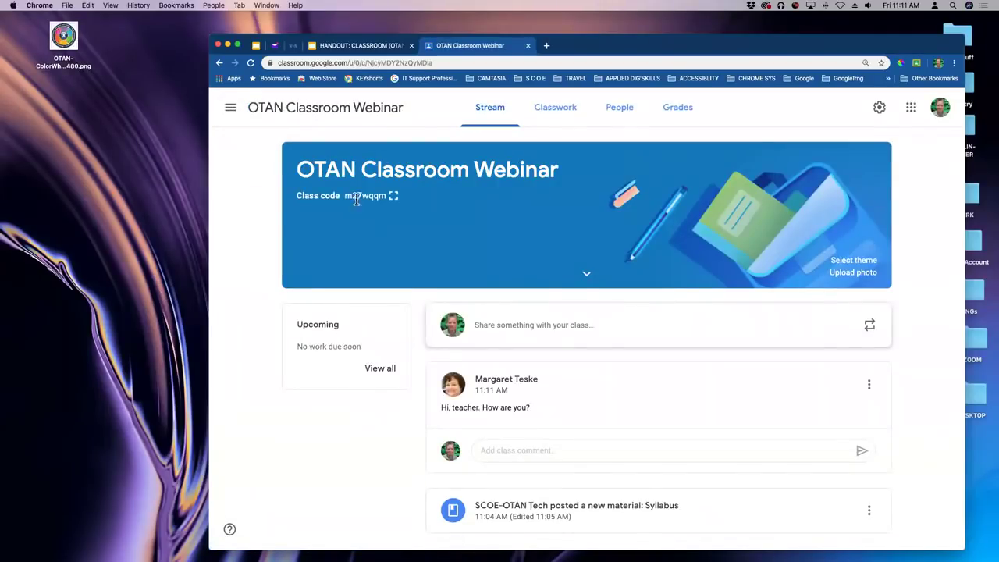
# Enlarge the OTAN Classroom Webinar class code from the banner and make it fill the window.
pyautogui.click(394, 196)
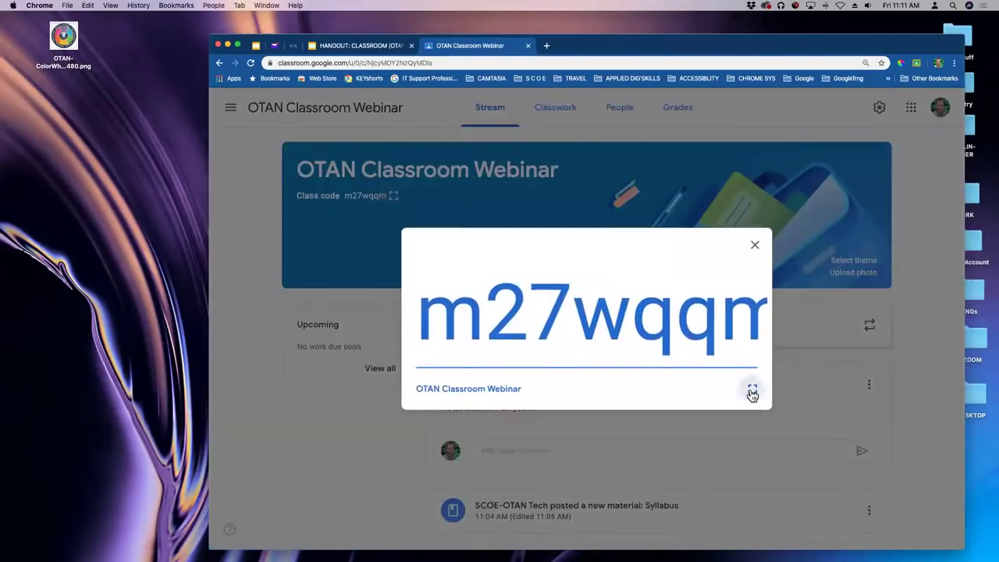
pyautogui.click(752, 393)
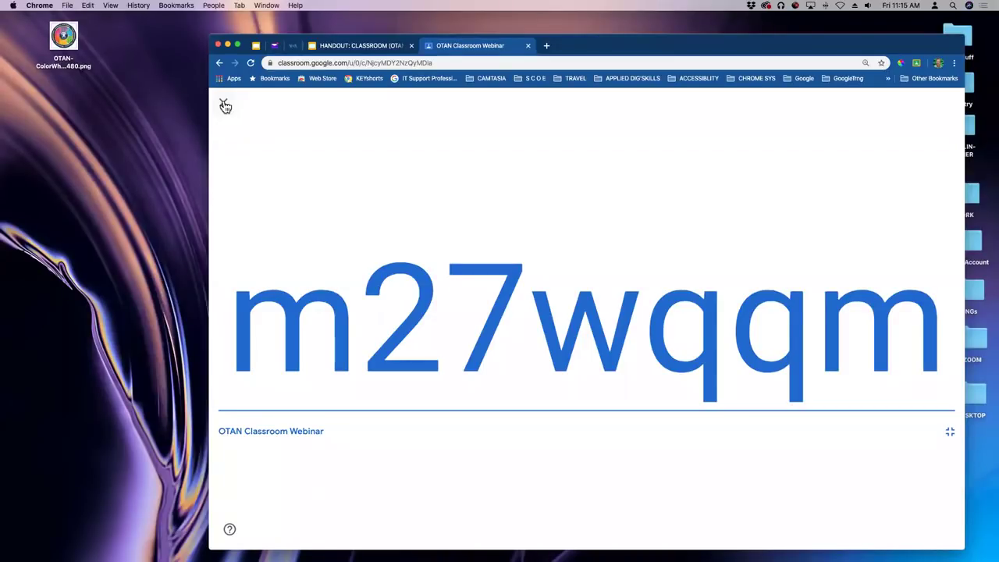
# Exit the full-screen class code and load the students' new Stream posts, scrolling through them.
pyautogui.click(225, 106)
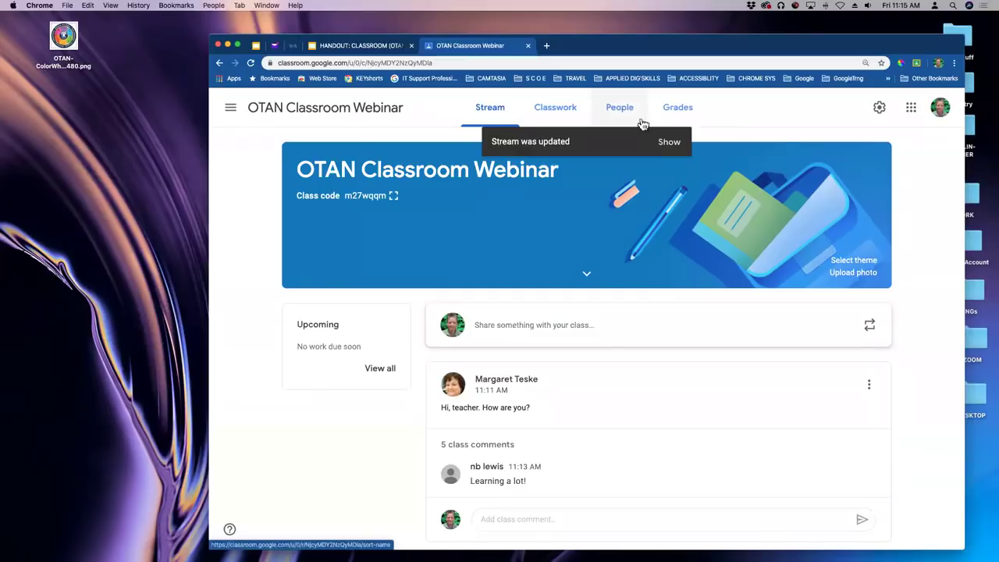
pyautogui.click(669, 142)
pyautogui.scroll(-5, 736, 238)
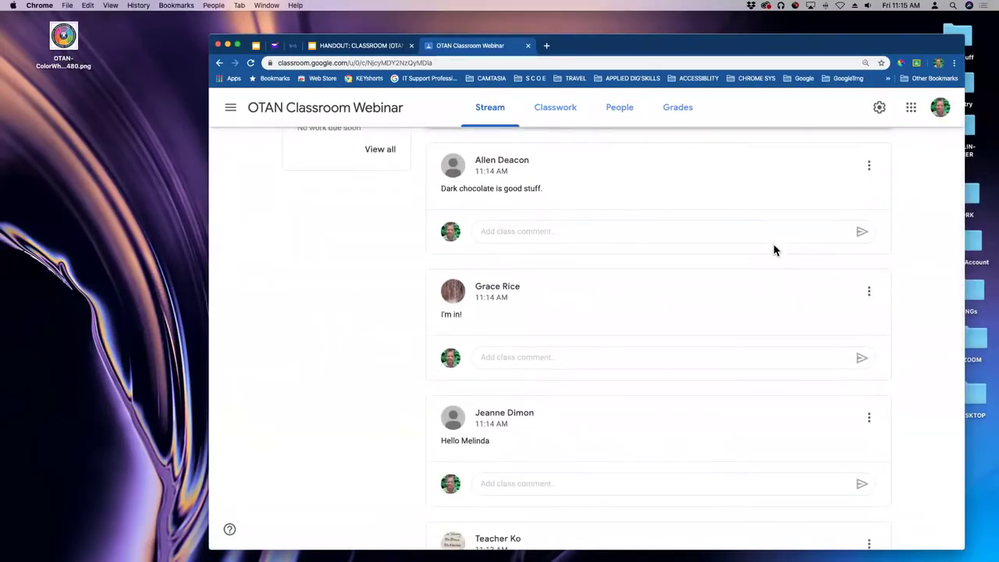
pyautogui.scroll(-2, 775, 250)
pyautogui.scroll(-6, 775, 250)
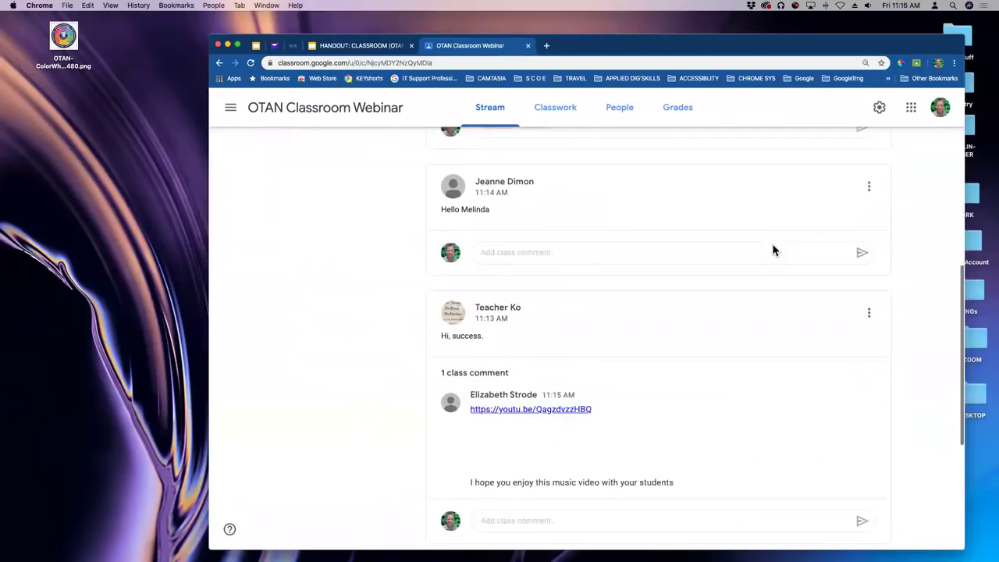
pyautogui.scroll(-3, 773, 249)
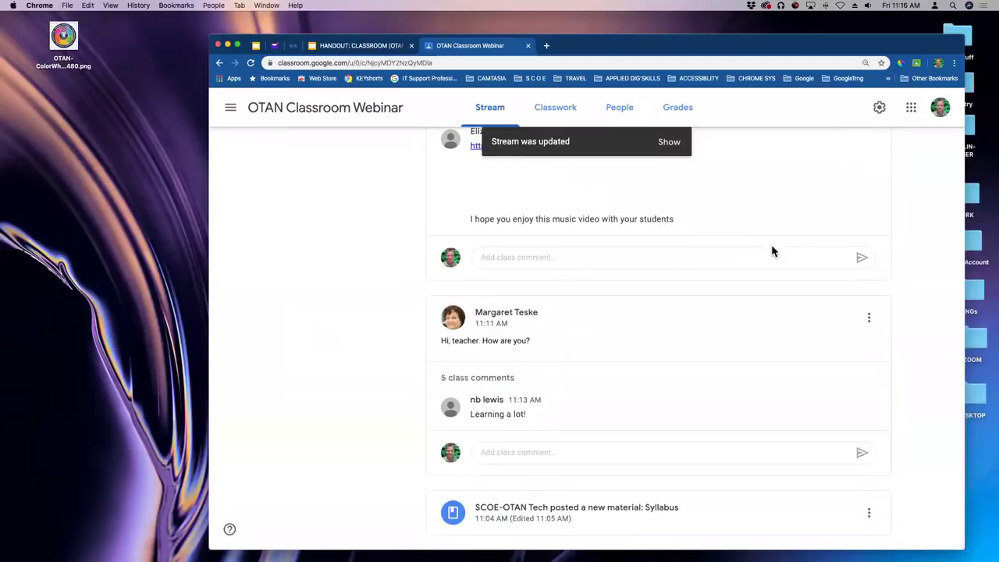
pyautogui.scroll(10, 771, 250)
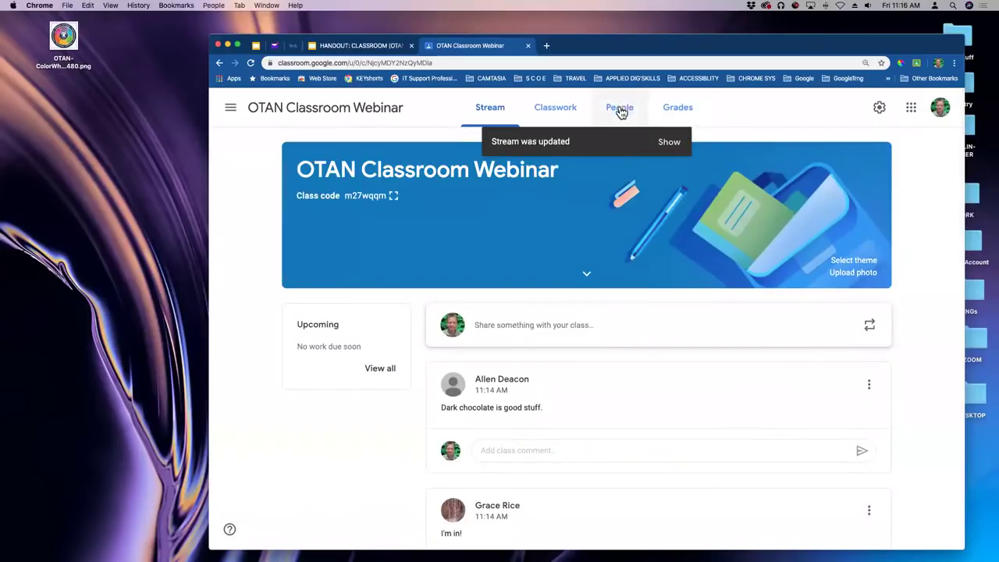
# Open the People page and select the pending invited student's entry in the Students list.
pyautogui.click(622, 106)
pyautogui.scroll(-5, 703, 215)
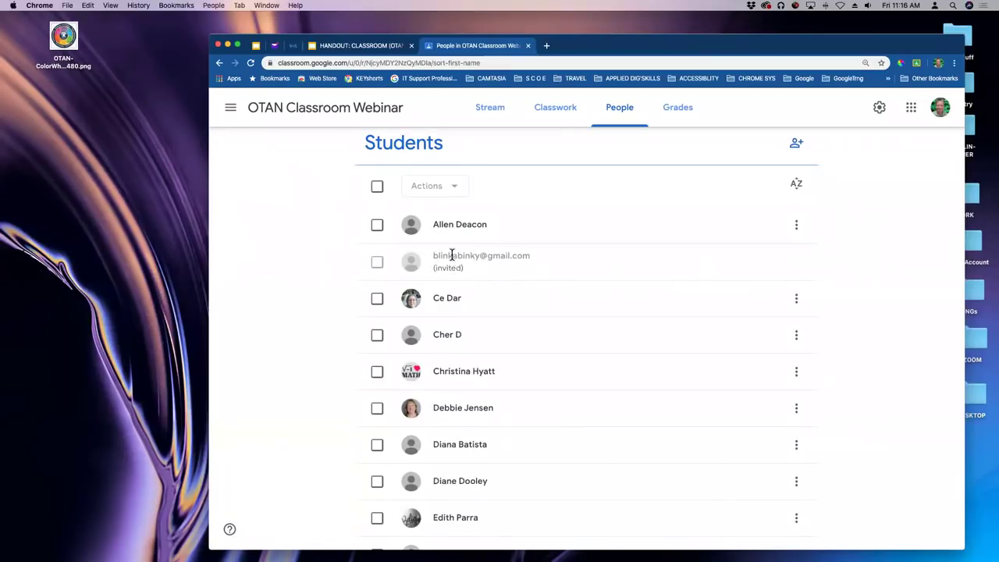
pyautogui.click(378, 265)
pyautogui.scroll(-15, 519, 273)
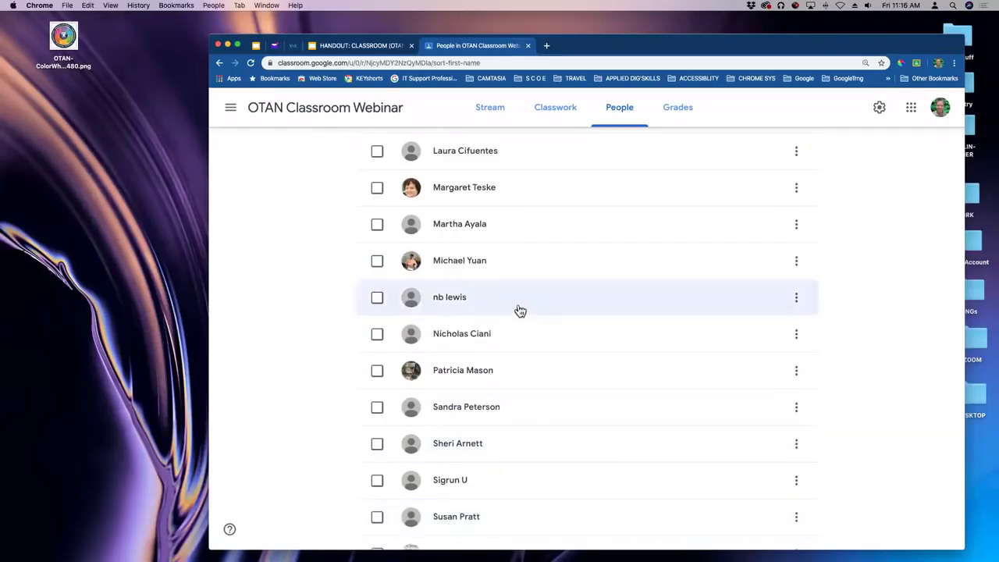
pyautogui.scroll(-2, 520, 312)
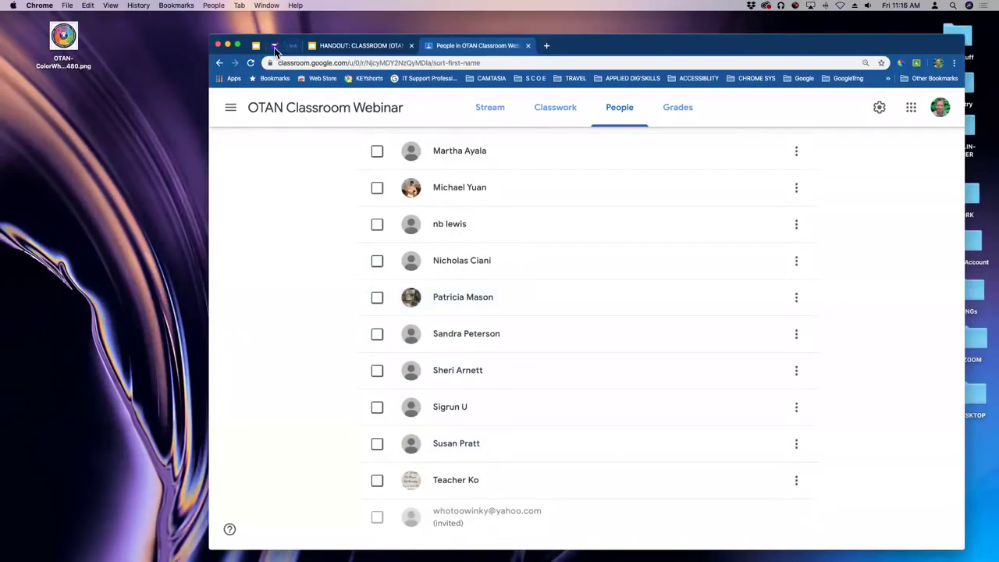
pyautogui.click(274, 46)
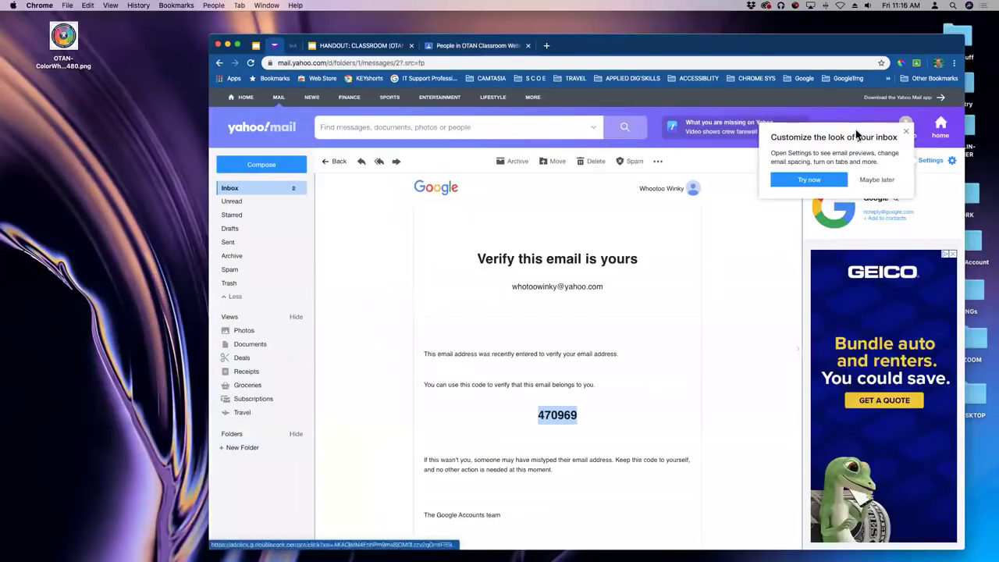
# In Yahoo Mail, open the OTAN Classroom Webinar invitation email from the inbox and choose Join.
pyautogui.click(905, 131)
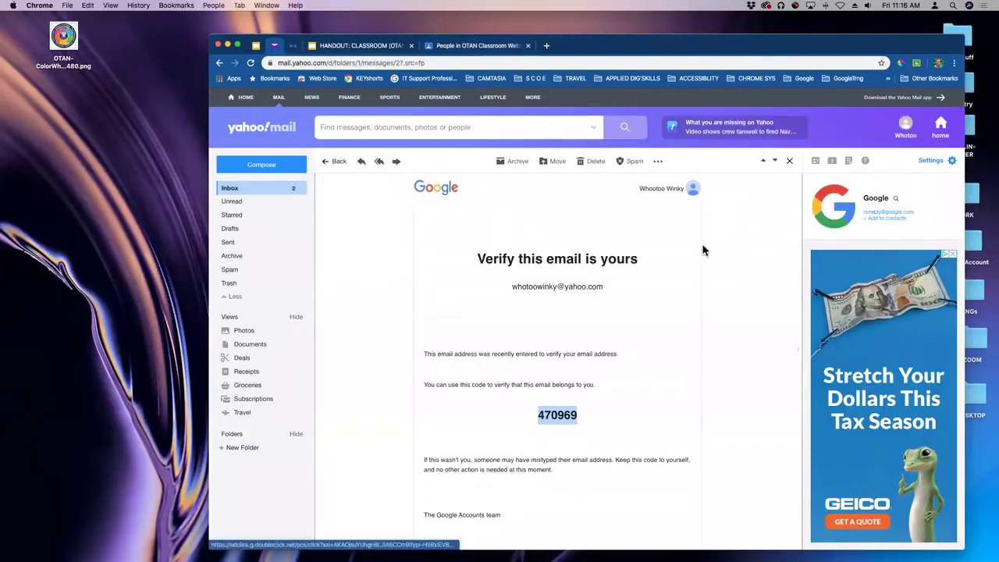
pyautogui.click(235, 192)
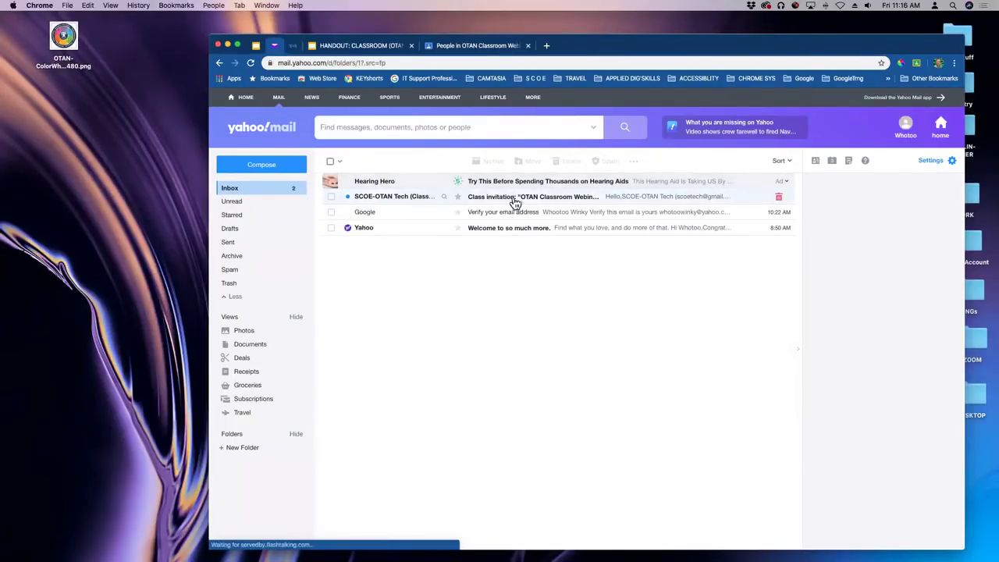
pyautogui.click(484, 199)
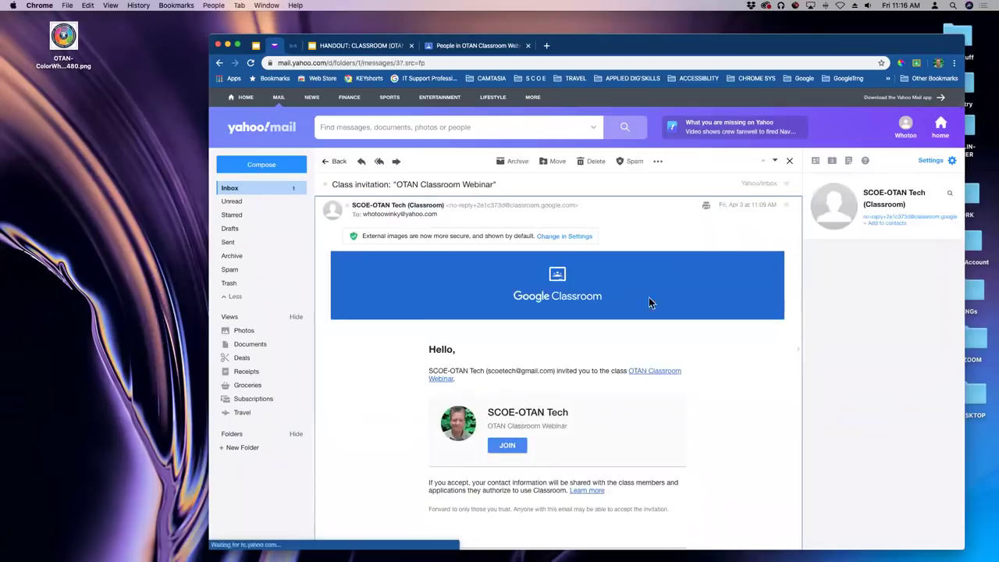
pyautogui.scroll(-1, 690, 250)
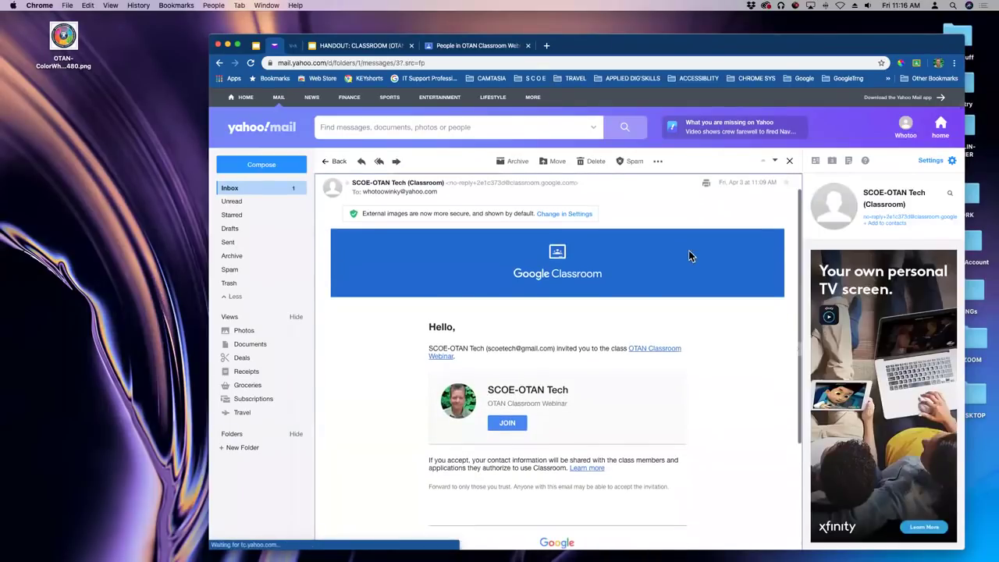
pyautogui.scroll(-1, 689, 255)
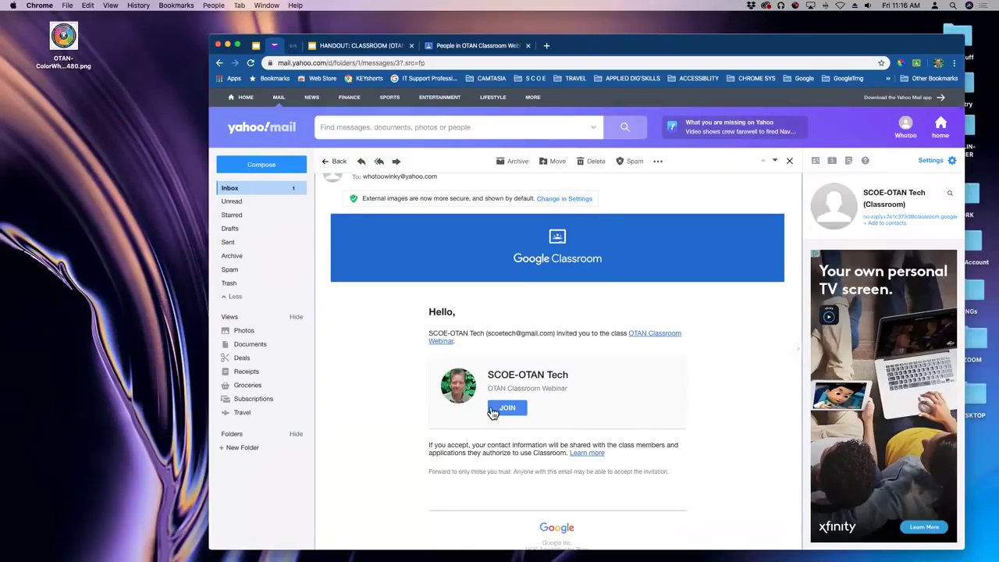
pyautogui.scroll(-1, 494, 412)
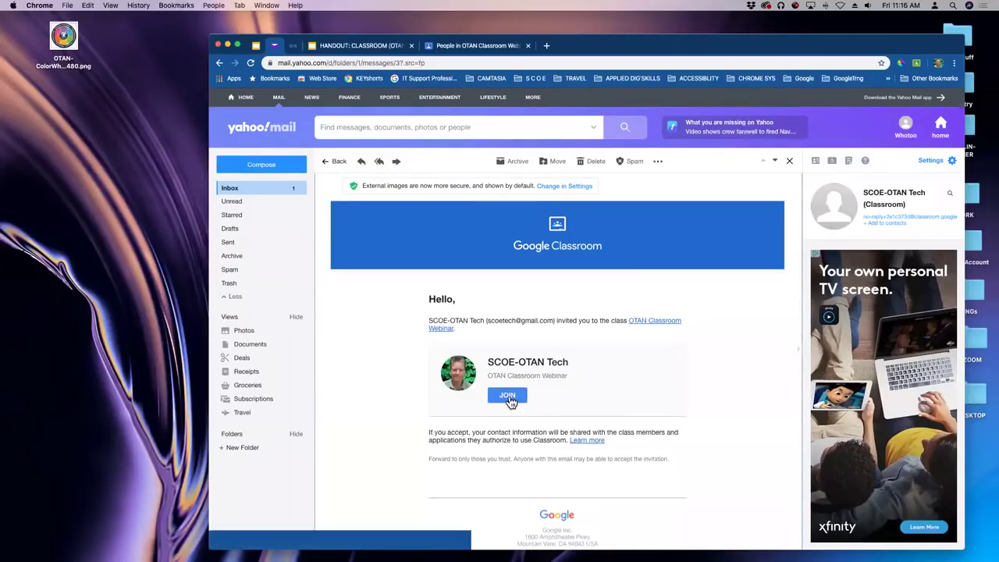
pyautogui.click(507, 396)
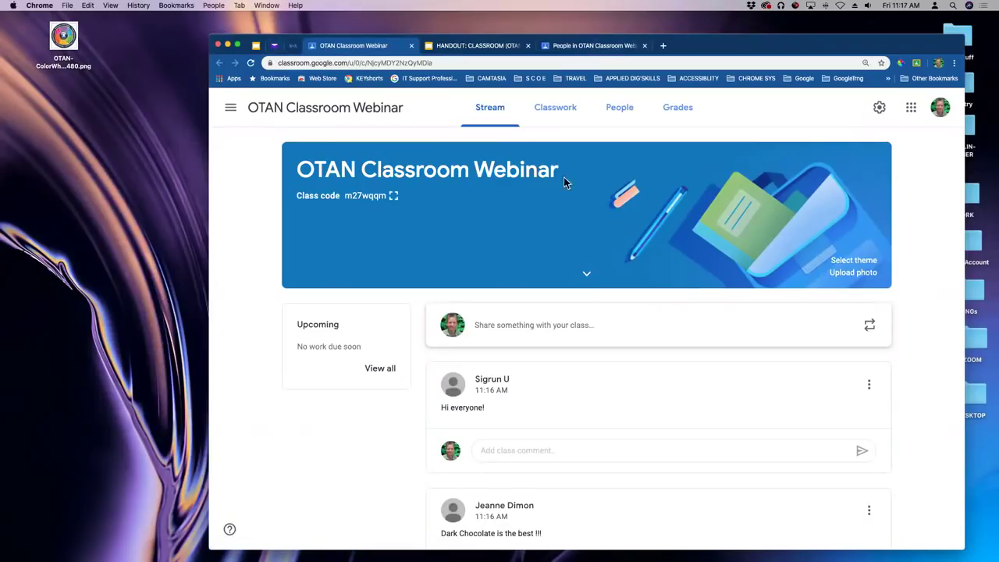
# Open the class's People roster, review it, and lower the browser window slightly.
pyautogui.click(622, 110)
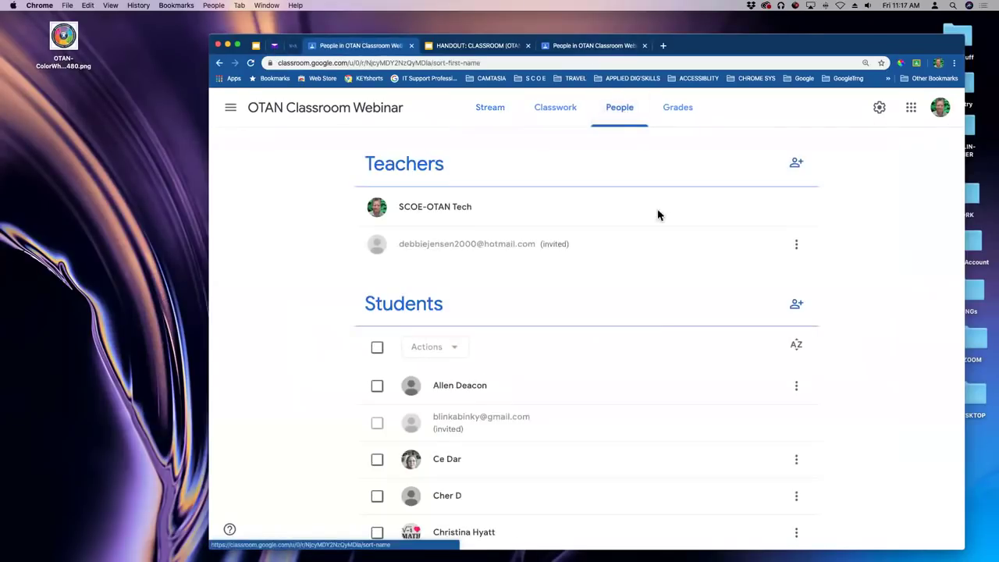
pyautogui.scroll(-15, 605, 337)
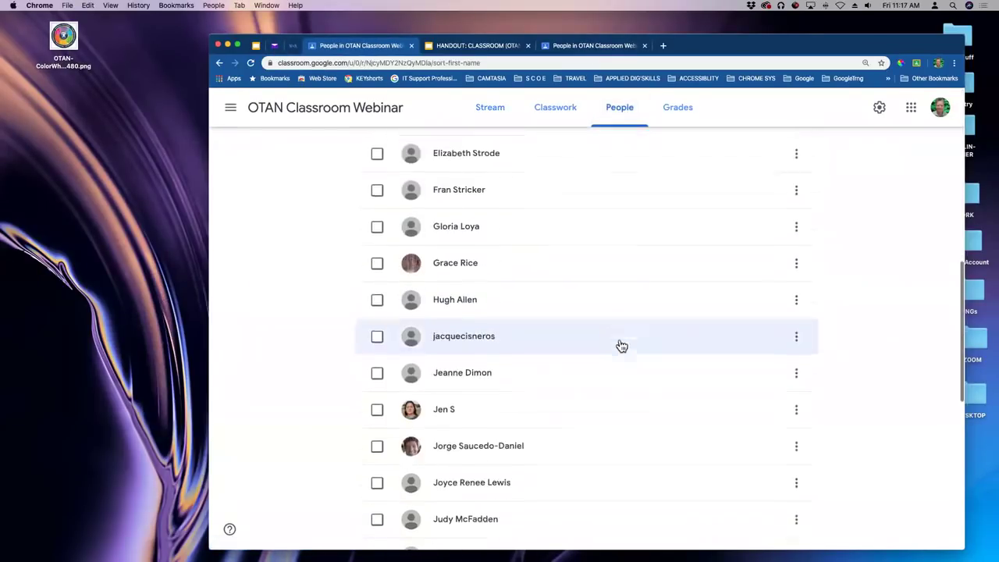
pyautogui.scroll(5, 621, 346)
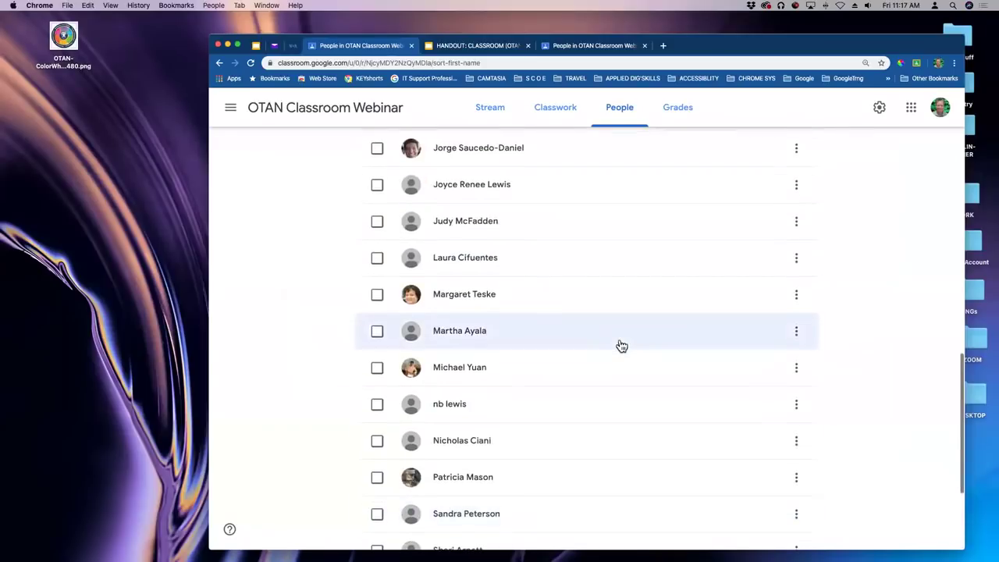
pyautogui.scroll(-5, 621, 346)
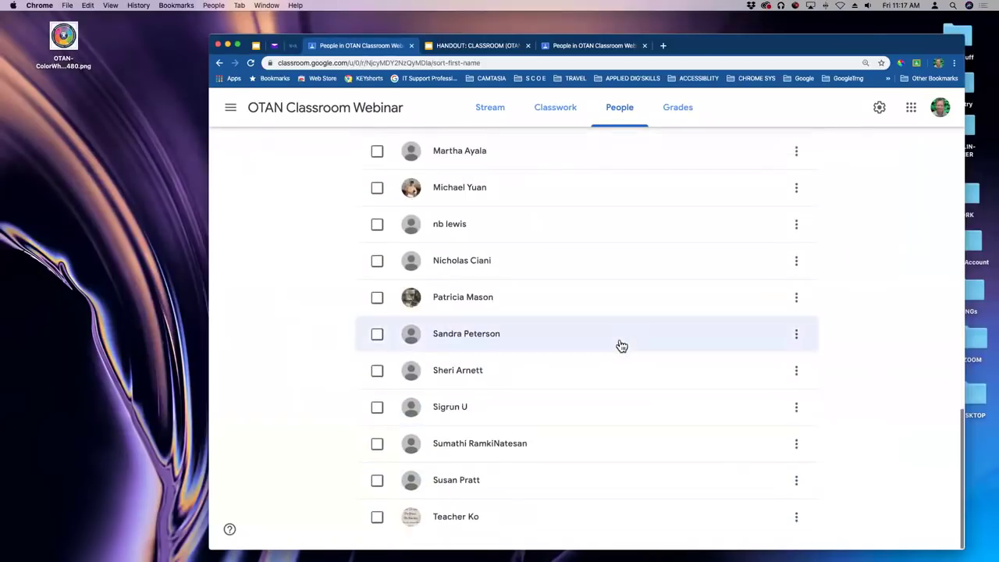
pyautogui.scroll(1, 621, 346)
pyautogui.scroll(10, 621, 346)
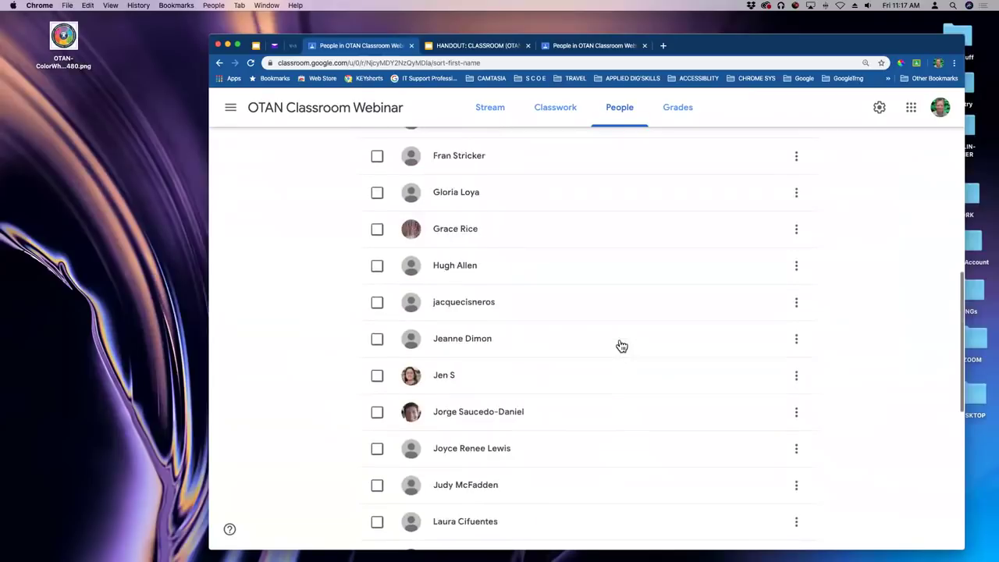
pyautogui.scroll(5, 621, 346)
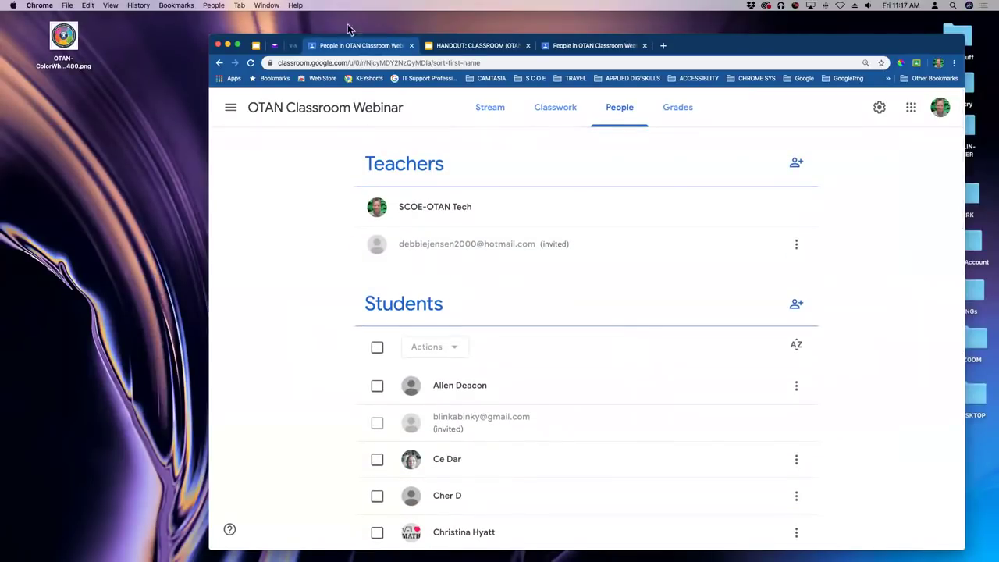
pyautogui.moveTo(696, 37); pyautogui.dragTo(699, 55)
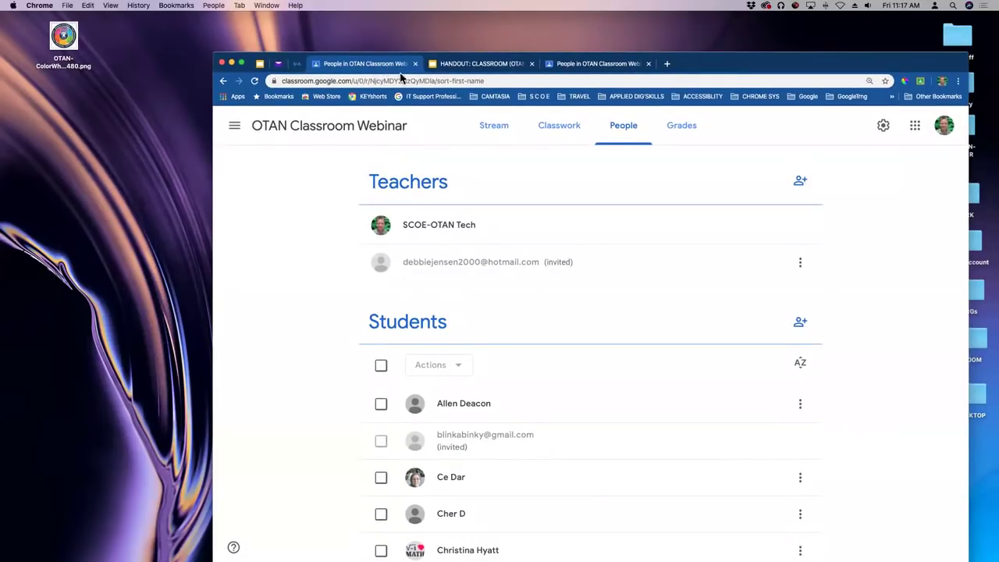
# Close the duplicate People roster tab and move the browser window back up.
pyautogui.click(596, 69)
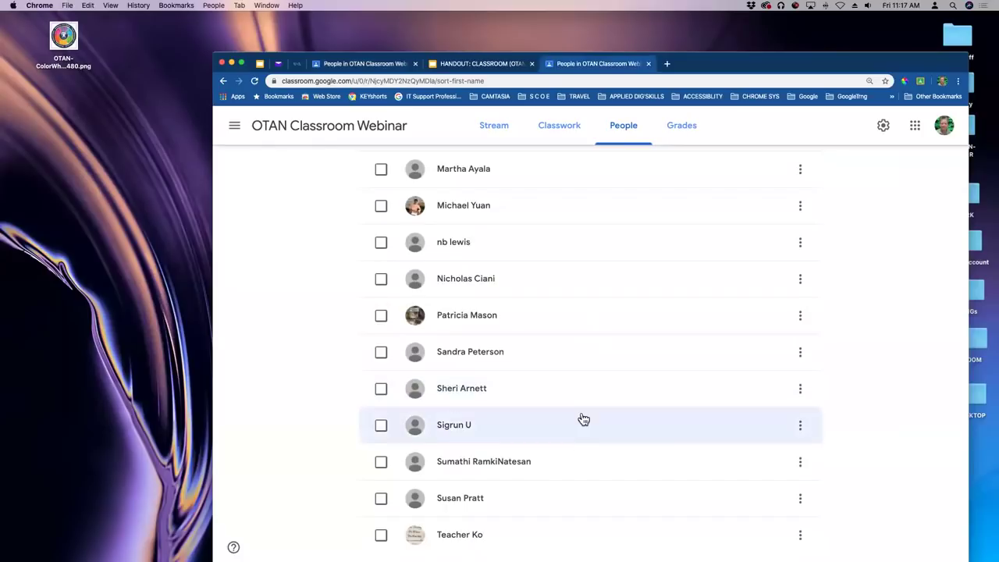
pyautogui.scroll(10, 584, 408)
pyautogui.scroll(5, 584, 408)
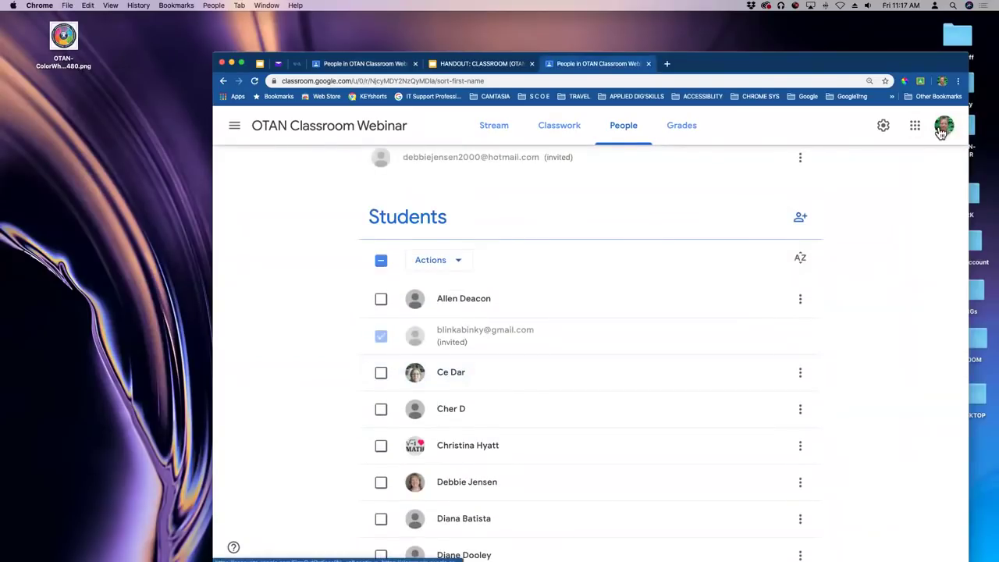
pyautogui.scroll(-15, 564, 327)
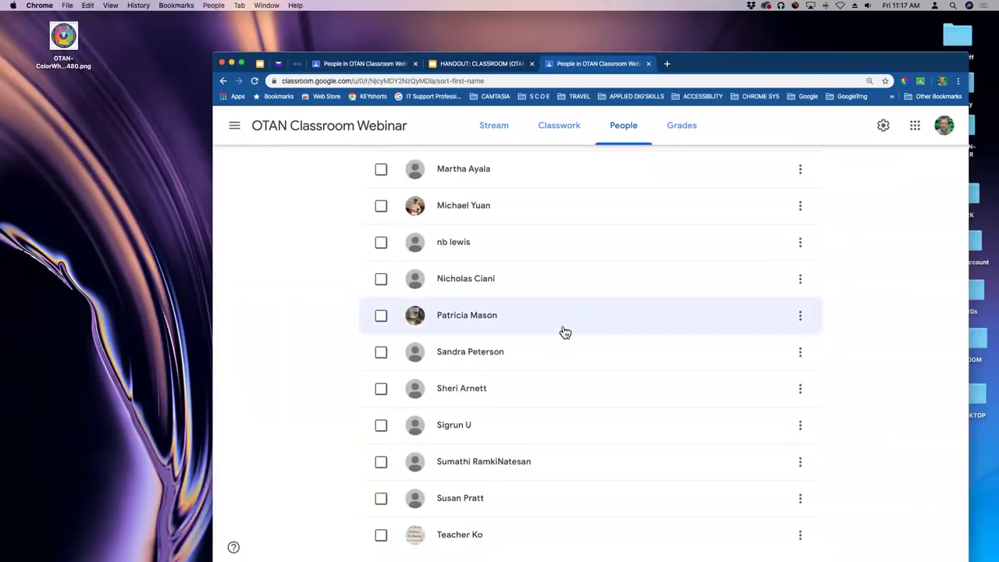
pyautogui.scroll(15, 565, 329)
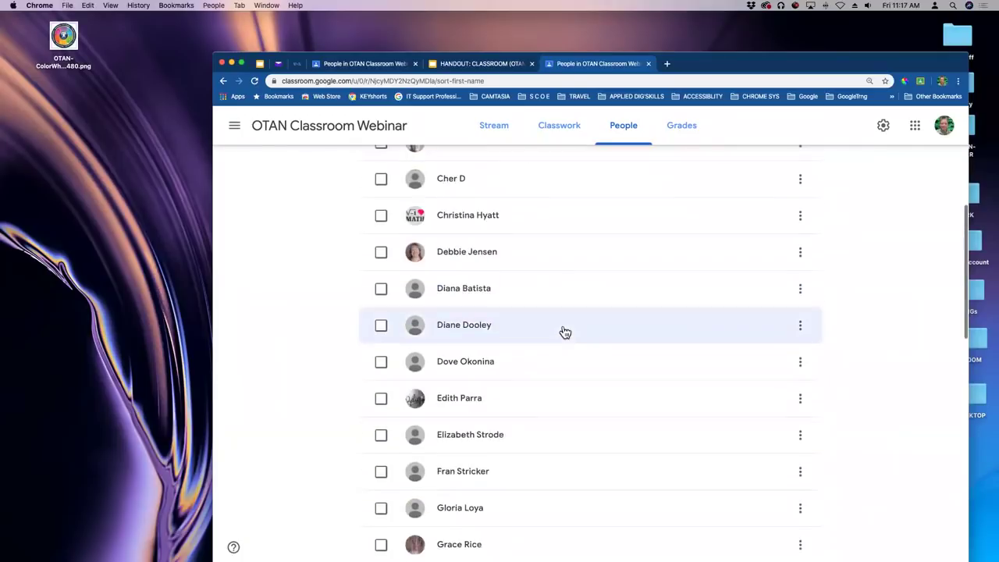
pyautogui.click(415, 64)
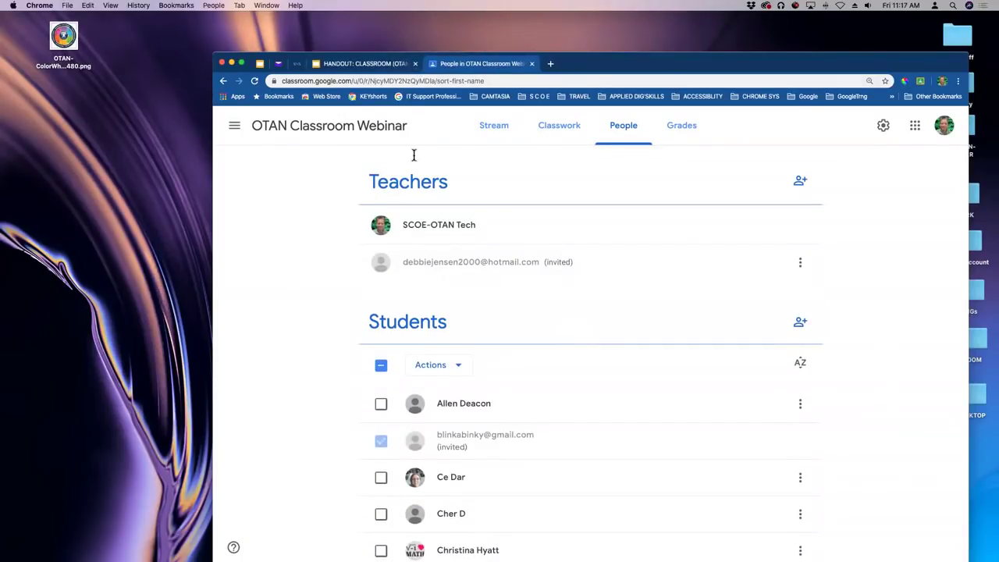
pyautogui.moveTo(633, 66); pyautogui.dragTo(625, 25)
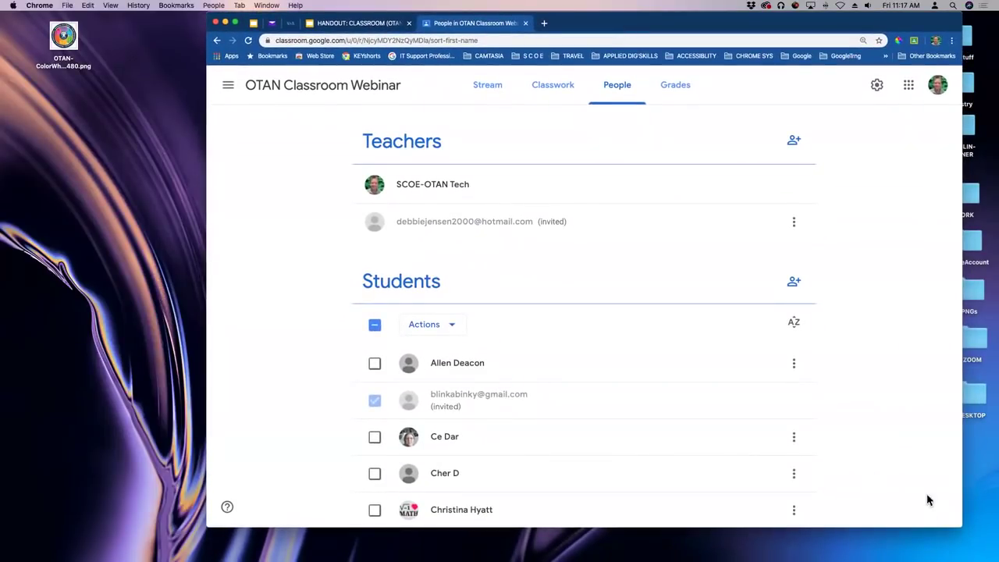
# Extend the Chrome window to the screen bottom and scroll through the Students roster.
pyautogui.moveTo(958, 523); pyautogui.dragTo(965, 557)
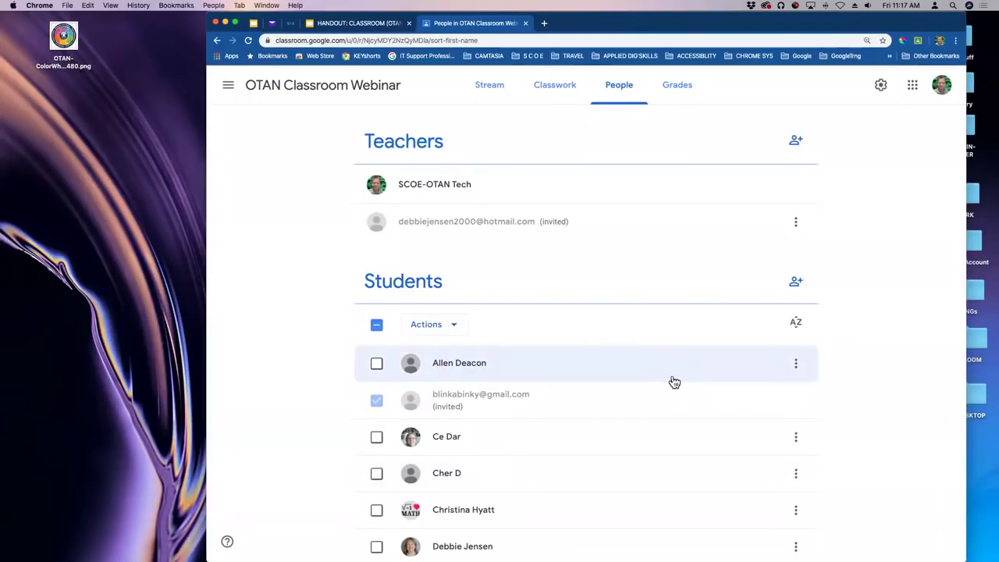
pyautogui.scroll(-2, 640, 297)
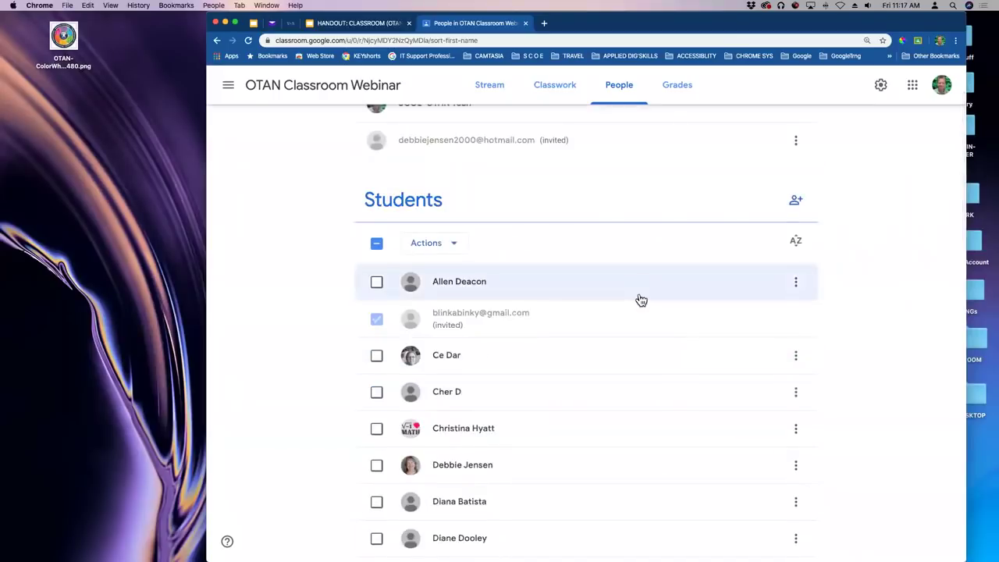
pyautogui.scroll(-10, 596, 290)
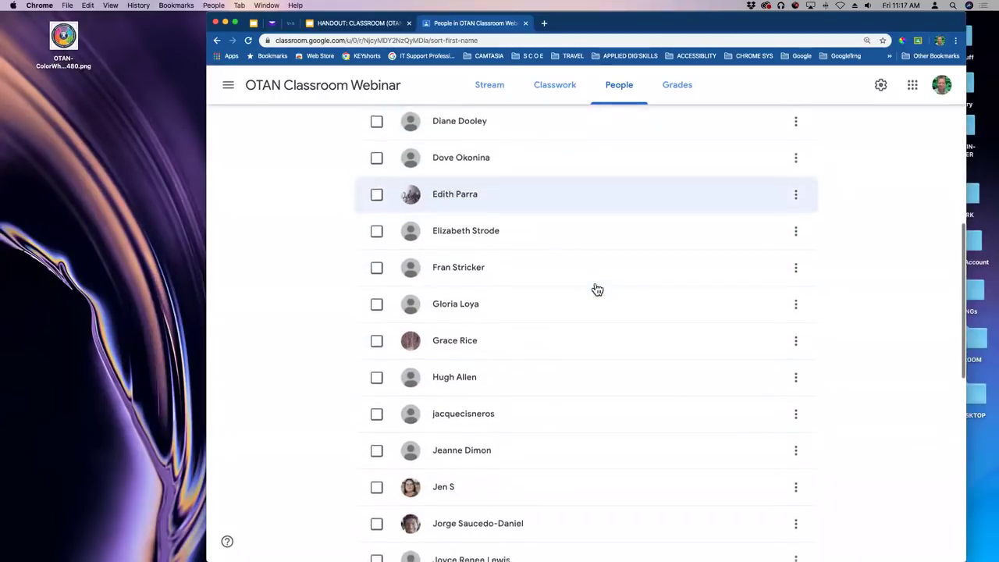
pyautogui.scroll(-7, 596, 290)
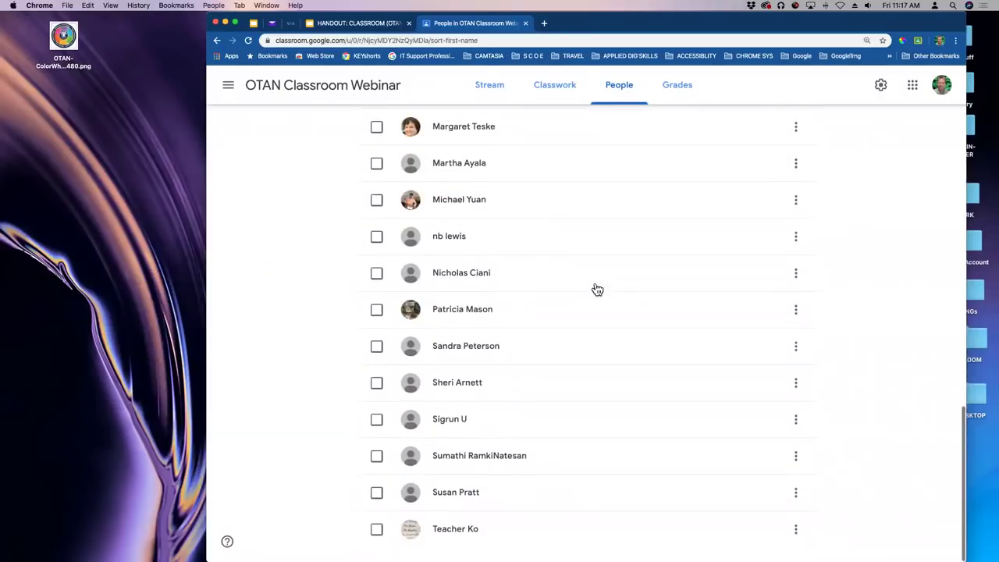
pyautogui.scroll(20, 596, 290)
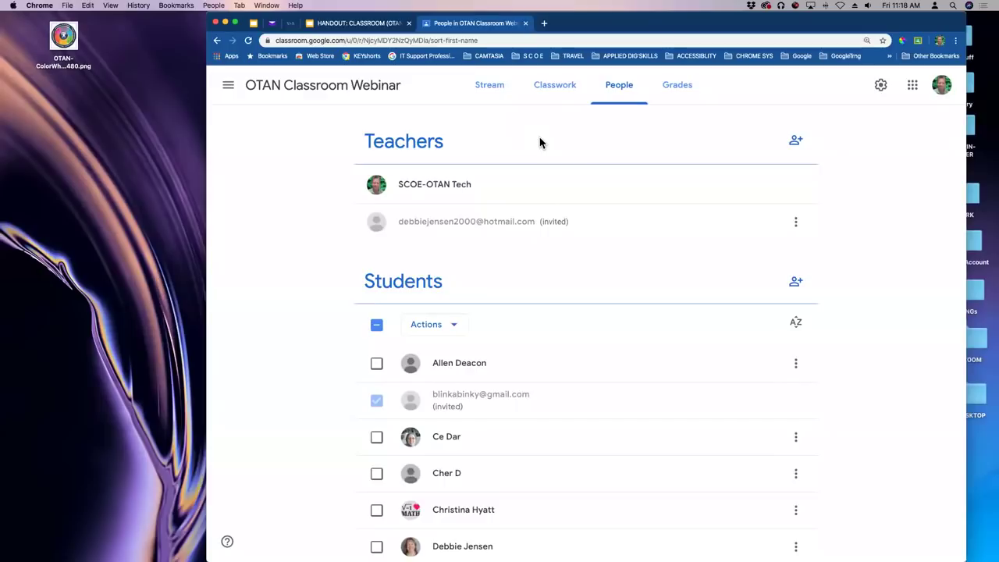
pyautogui.scroll(-4, 594, 183)
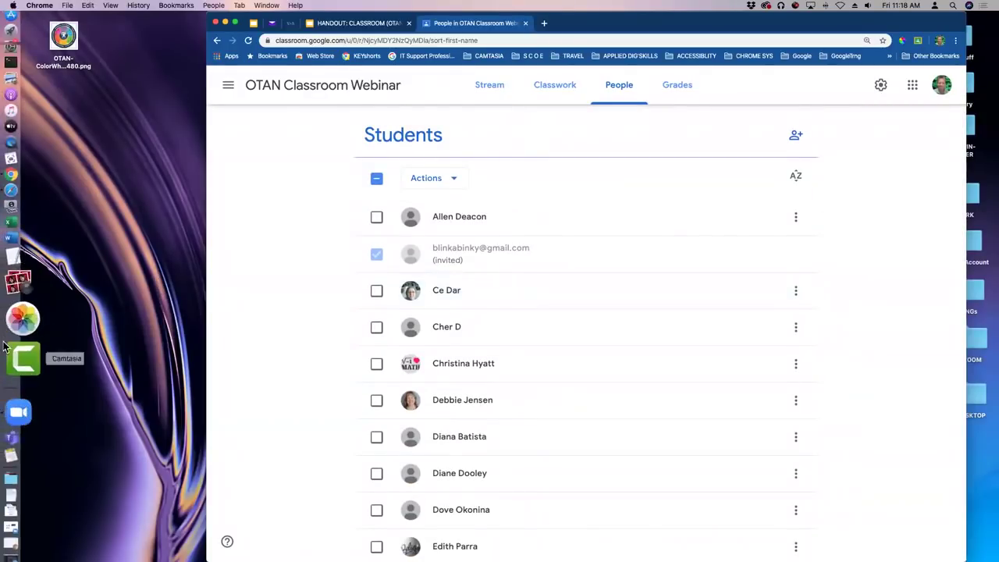
# Launch Safari as a second browser, shrinking its window and shifting it right.
pyautogui.moveTo(7, 233)
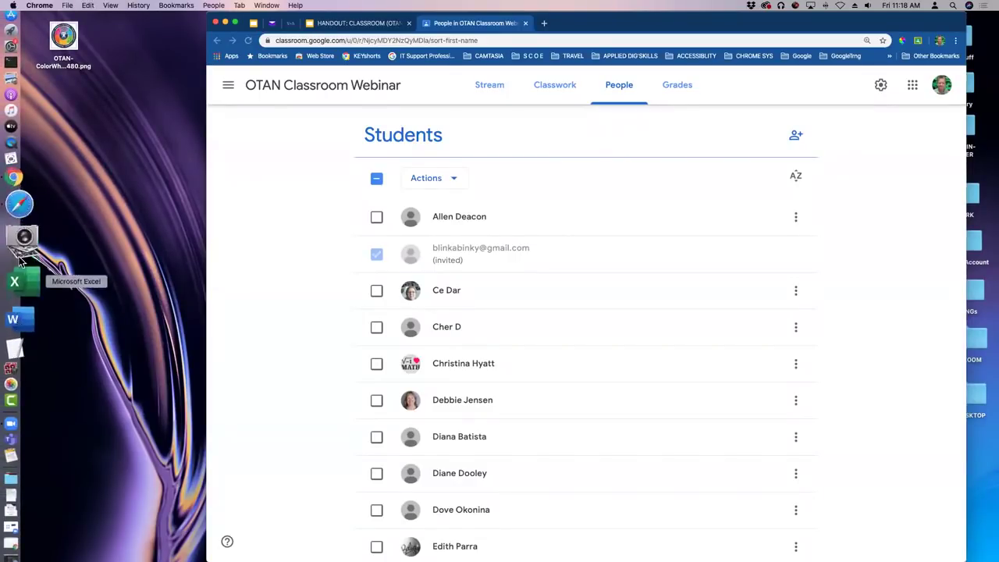
pyautogui.click(22, 244)
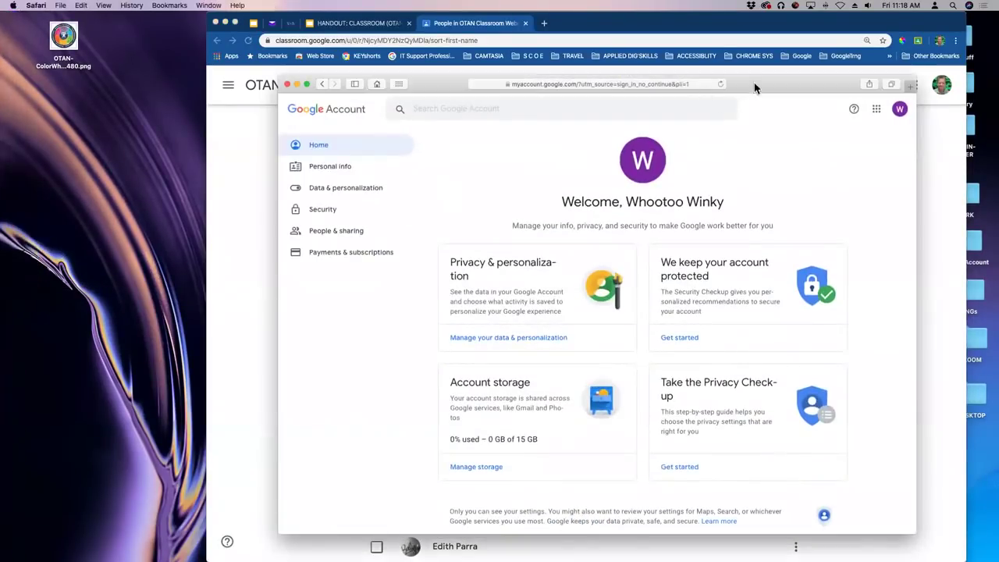
pyautogui.moveTo(766, 91); pyautogui.dragTo(766, 129)
pyautogui.moveTo(556, 133); pyautogui.dragTo(633, 143)
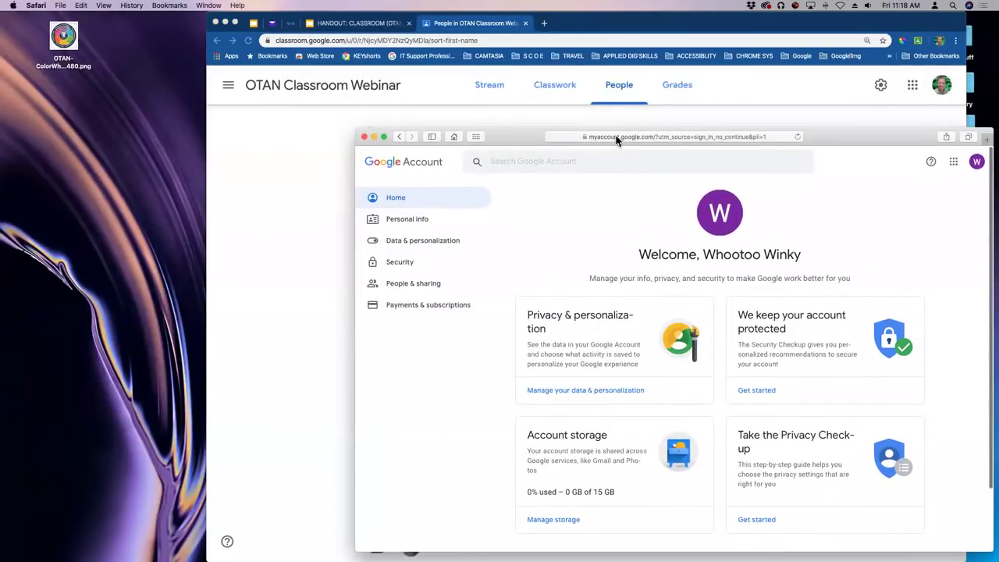
# Load classroom.google.com in Safari and reposition the window up and left.
pyautogui.click(618, 136)
pyautogui.write('ca')
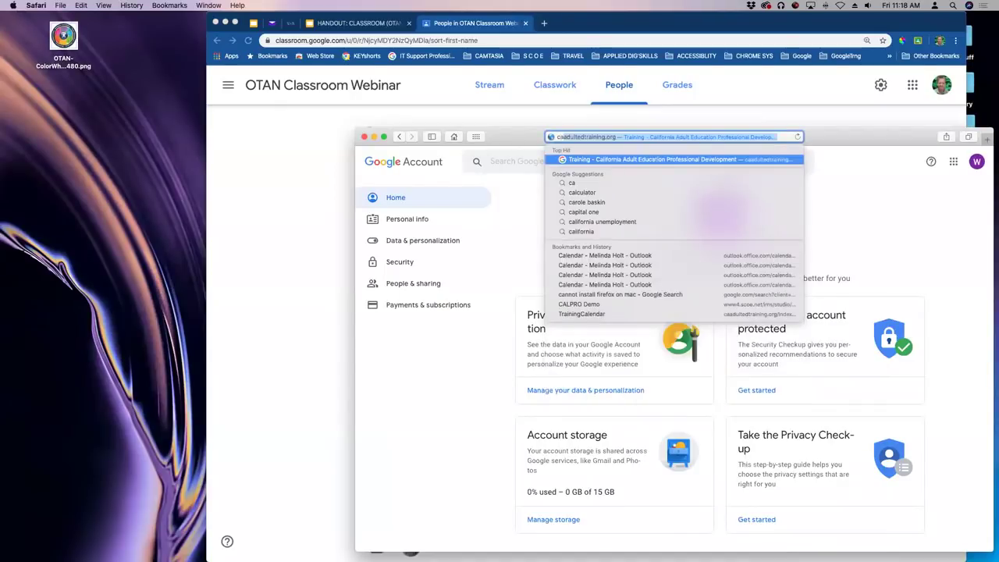
pyautogui.press('BackSpace')
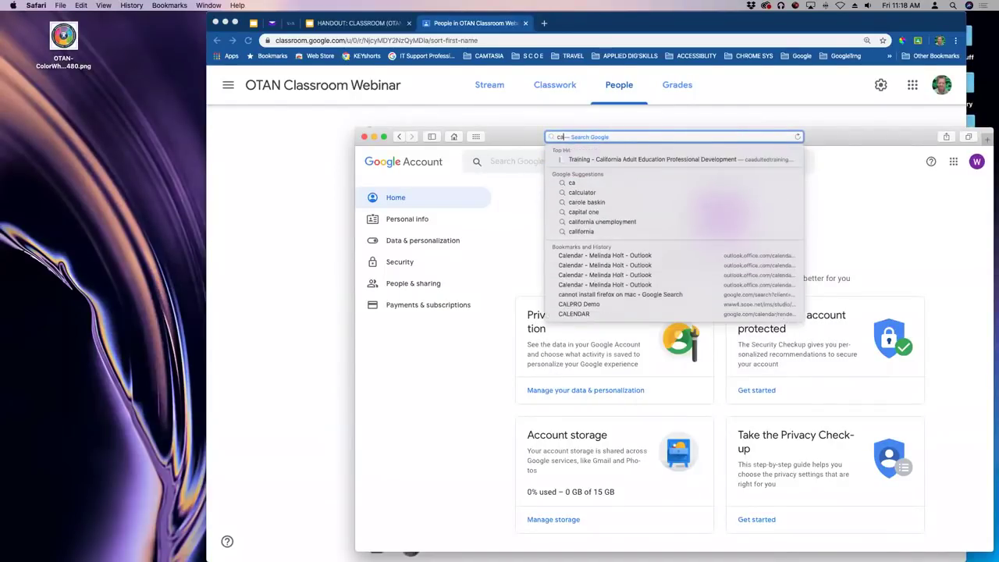
pyautogui.write('lass')
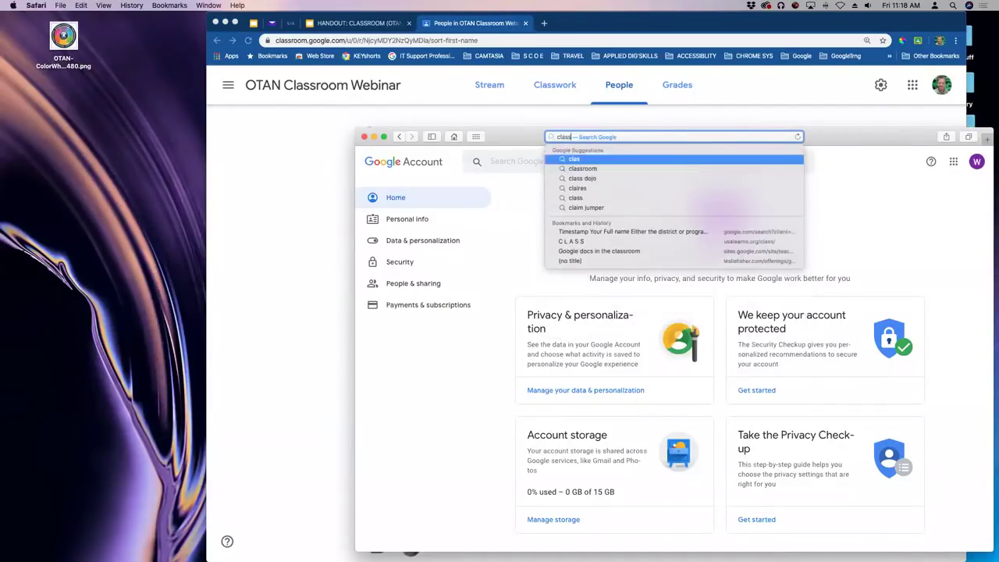
pyautogui.write('ro')
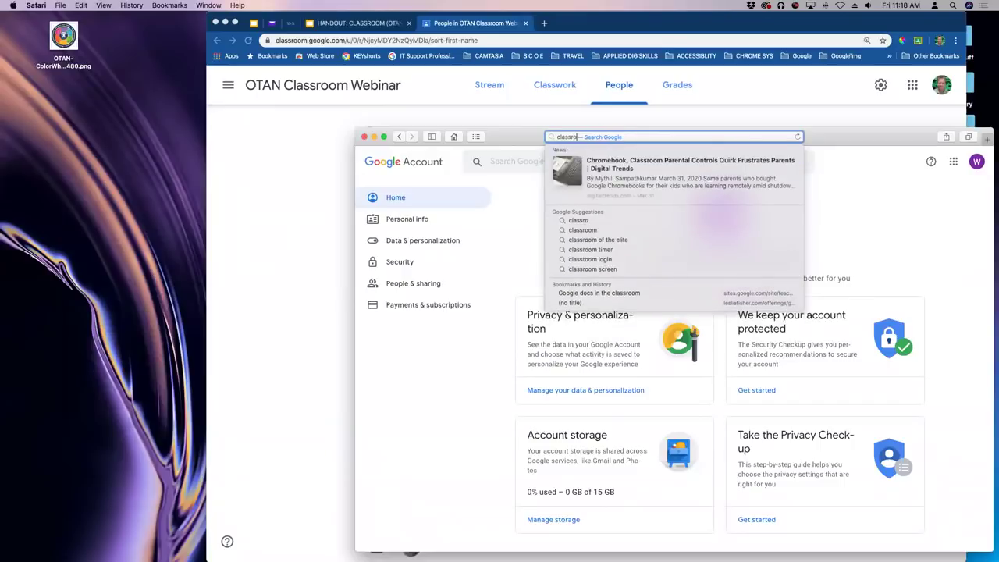
pyautogui.write('om.goog')
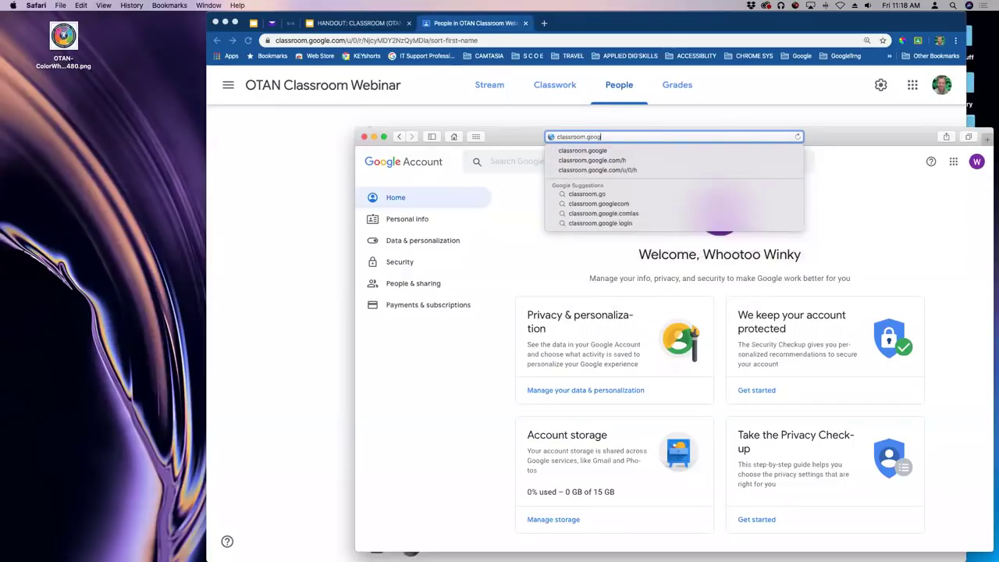
pyautogui.write('le.com')
pyautogui.press('Return')
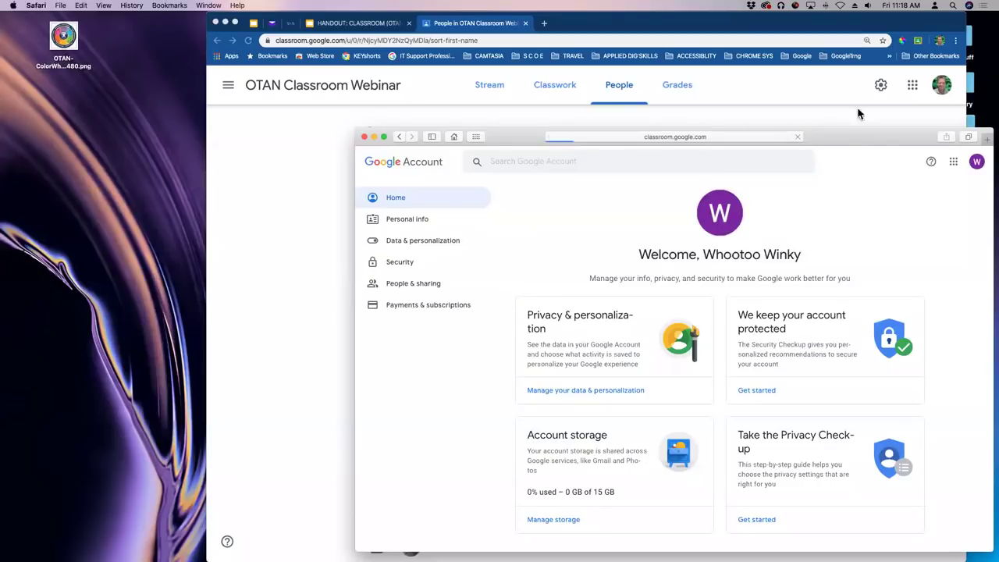
pyautogui.moveTo(874, 142); pyautogui.dragTo(781, 67)
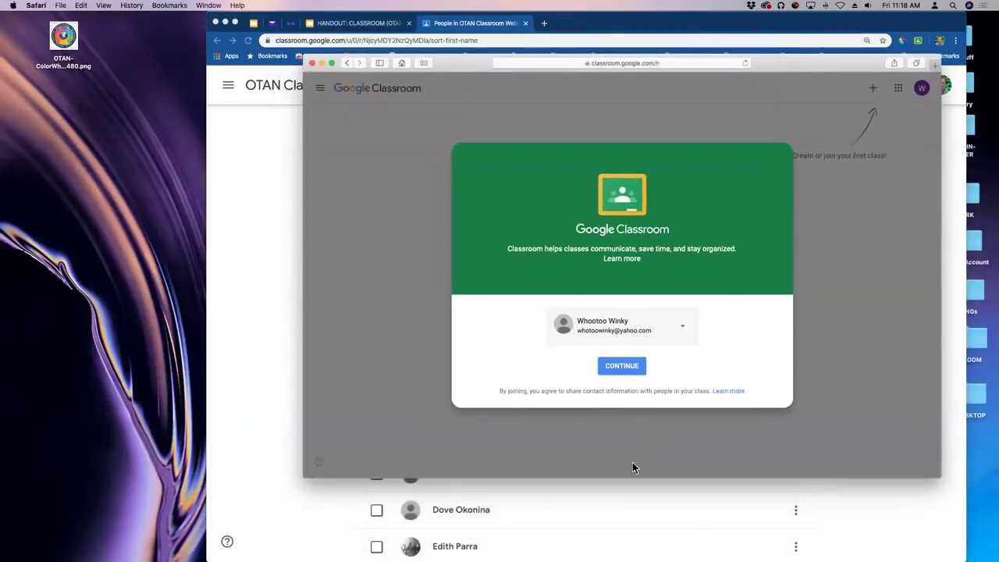
pyautogui.click(624, 366)
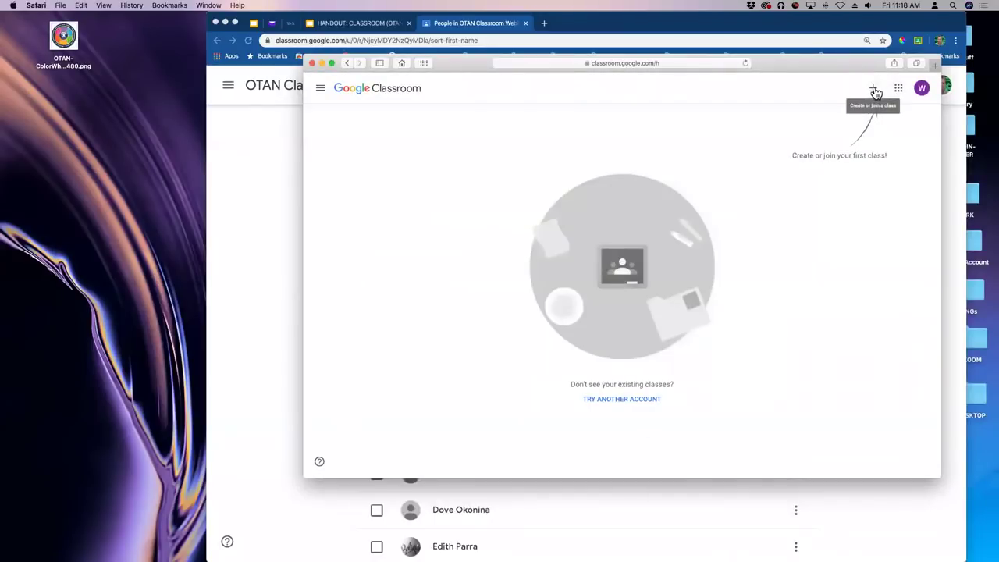
pyautogui.moveTo(812, 63); pyautogui.dragTo(817, 91)
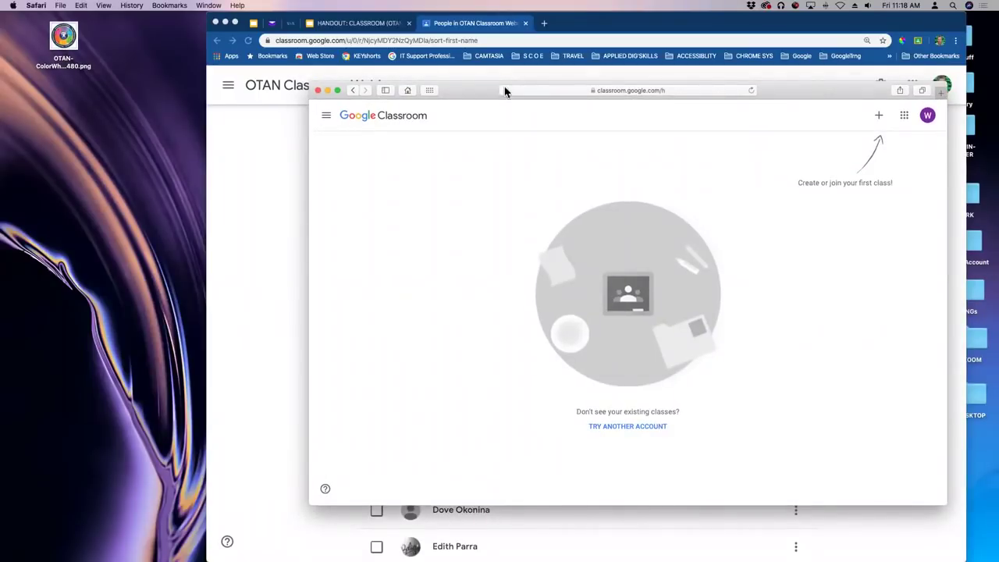
# Open yahoo.com in a new Safari tab and go to the Yahoo Mail sign-in.
pyautogui.press('super+t')
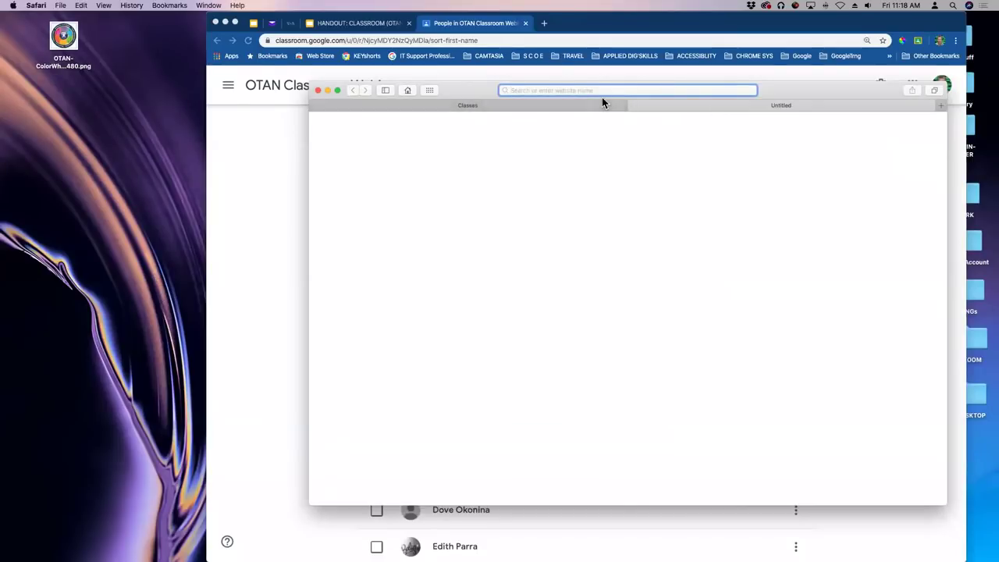
pyautogui.write('yahoo.')
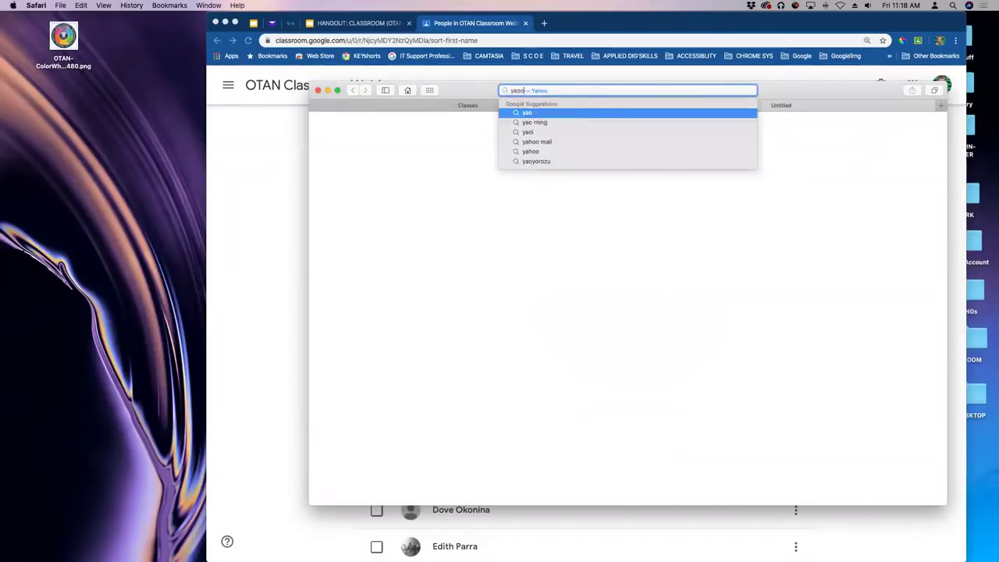
pyautogui.write('com')
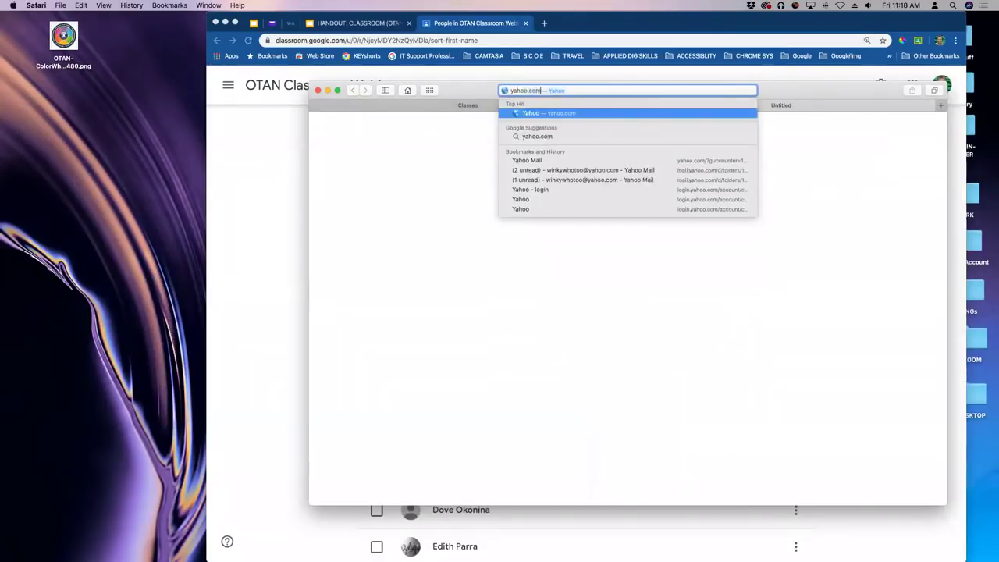
pyautogui.press('Return')
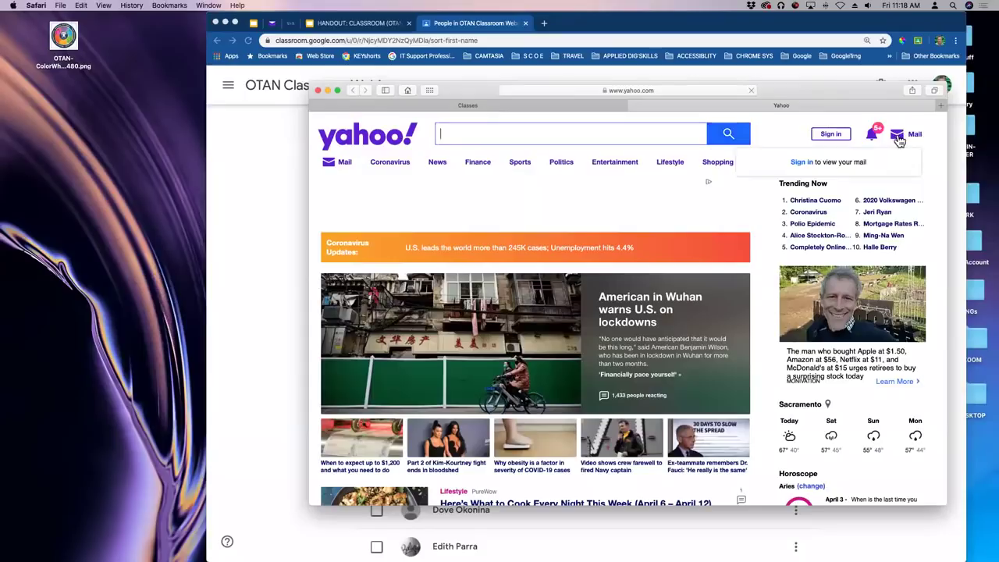
pyautogui.click(897, 137)
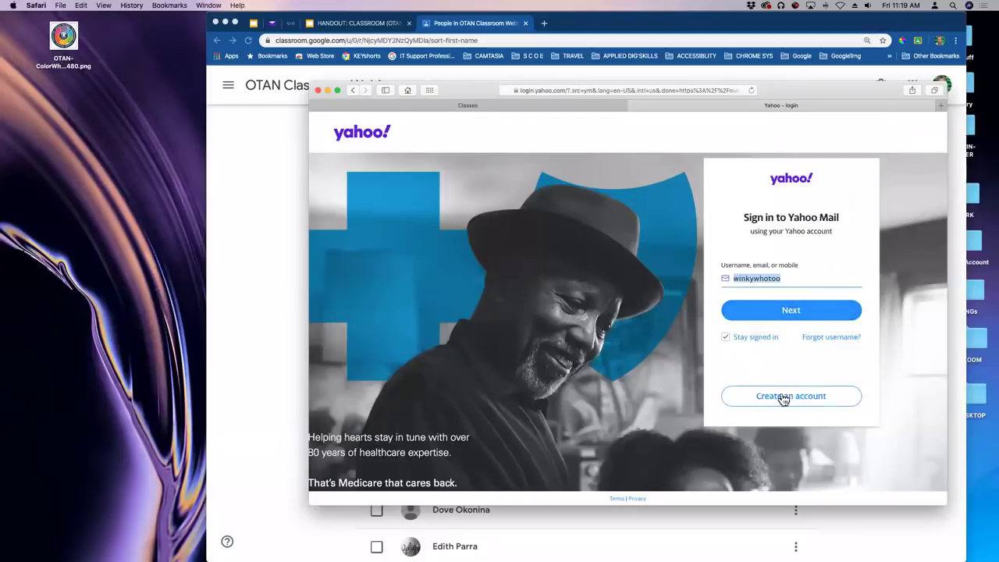
# Continue past the username and enter the account password to reach the student's Yahoo inbox.
pyautogui.click(782, 314)
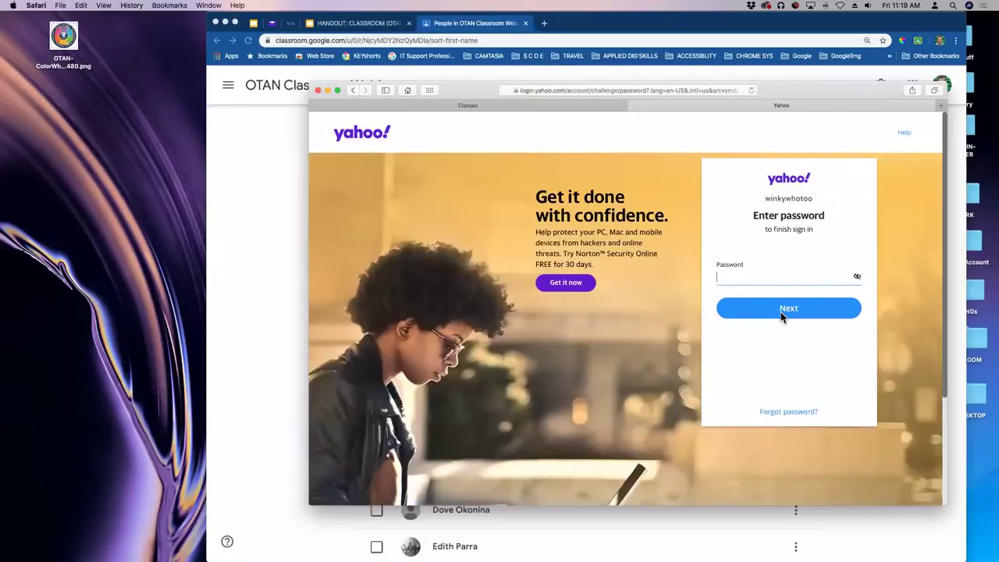
pyautogui.write('••')
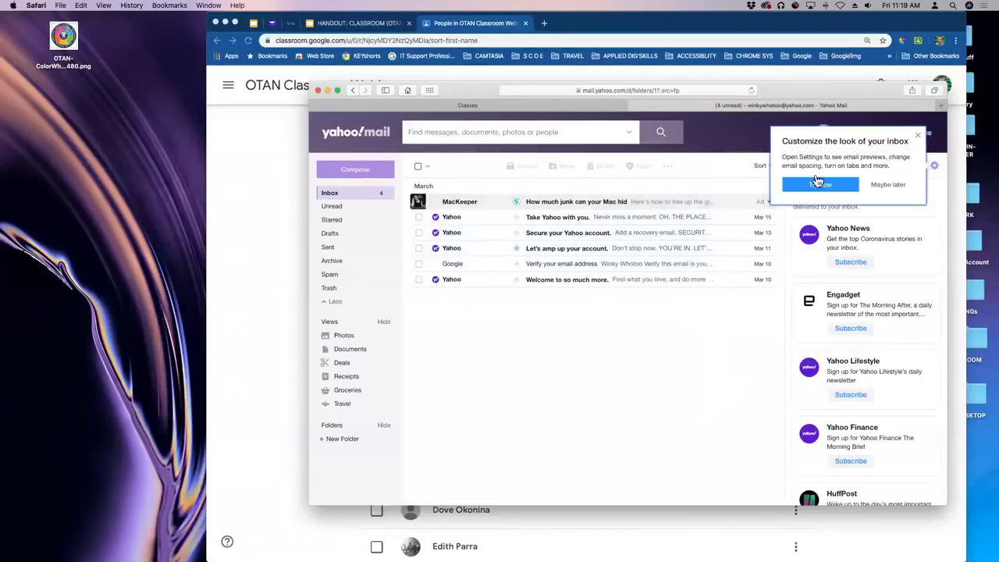
# Dismiss the customize-inbox tip, check the Google verification email, and return to the inbox list.
pyautogui.click(917, 136)
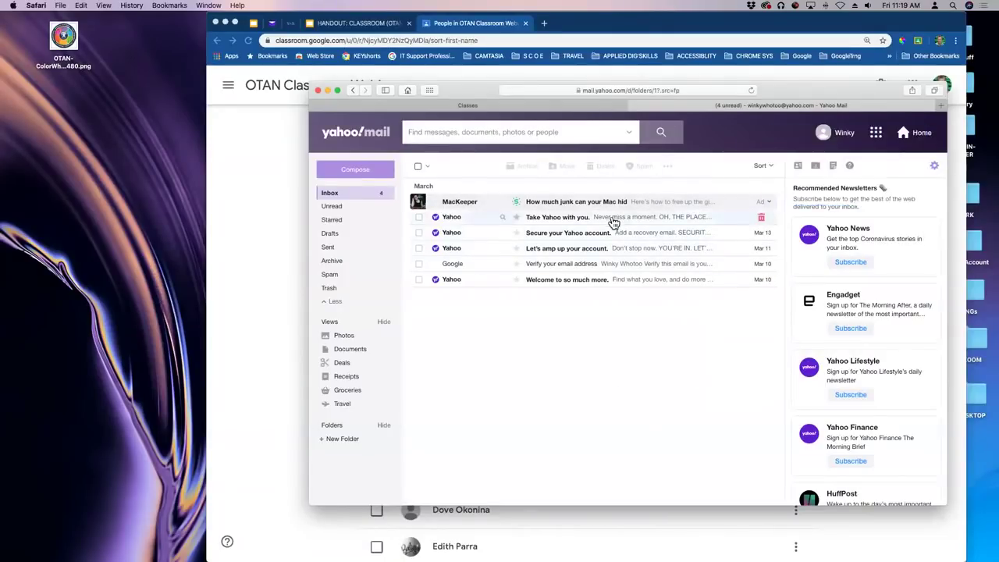
pyautogui.click(552, 267)
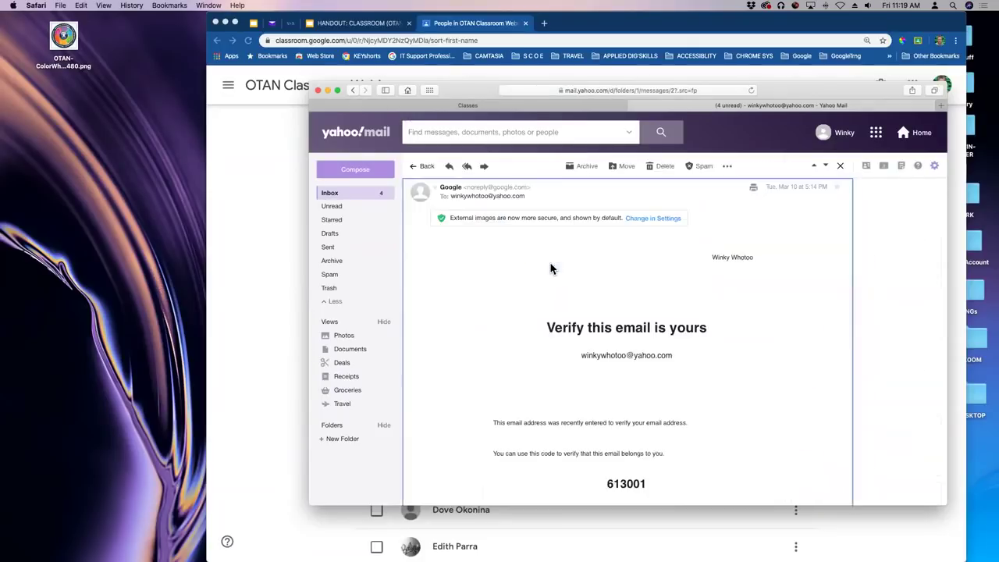
pyautogui.click(843, 167)
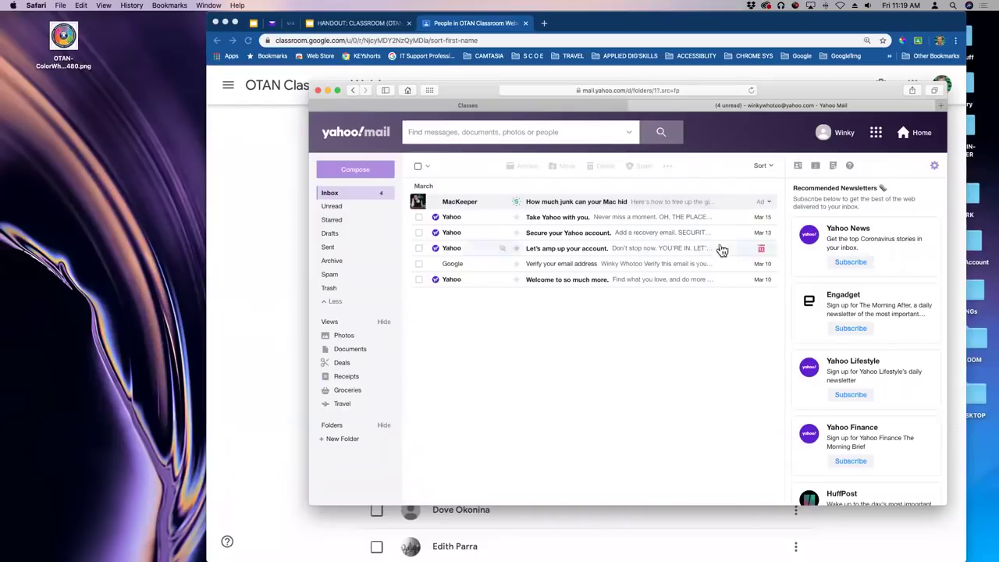
pyautogui.moveTo(818, 94); pyautogui.dragTo(864, 73)
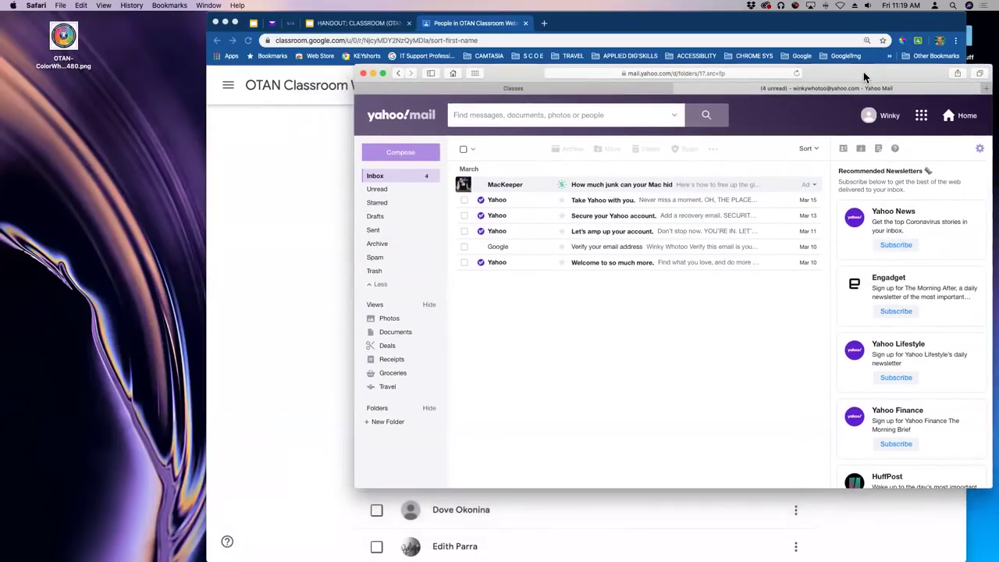
# Copy the OTAN Classroom Webinar join code from its enlarged display on the Stream page.
pyautogui.click(374, 73)
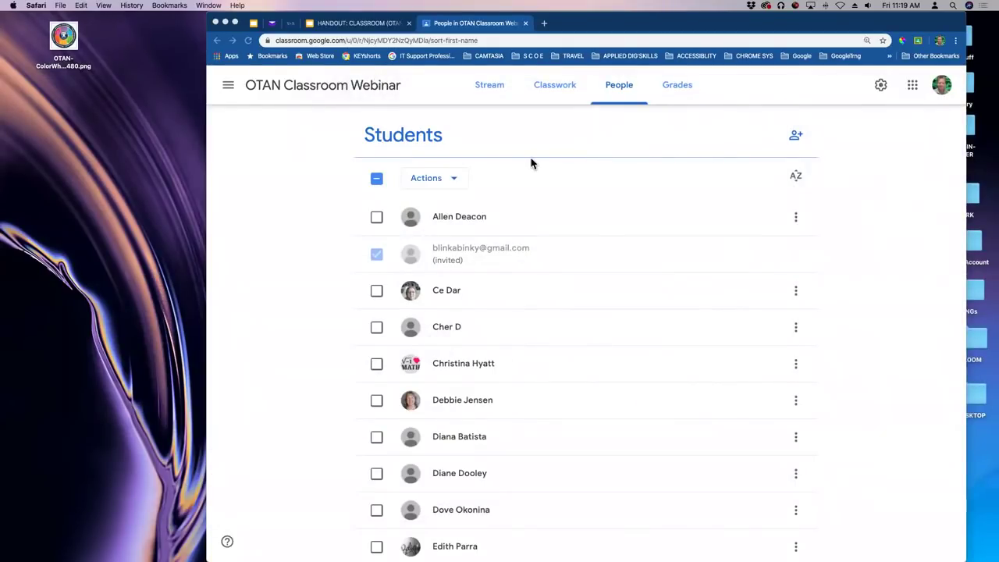
pyautogui.scroll(4, 531, 163)
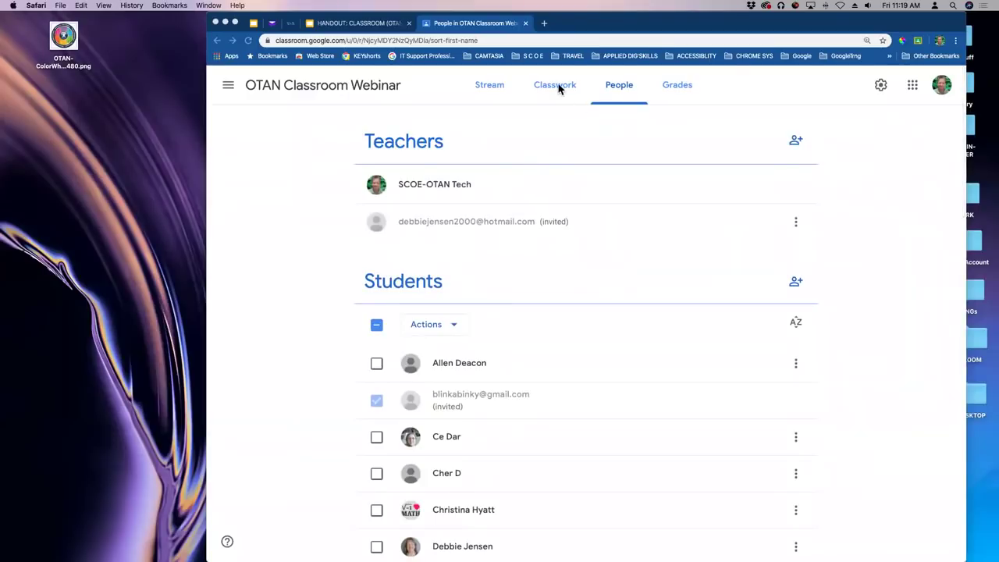
pyautogui.moveTo(676, 27); pyautogui.dragTo(707, 40)
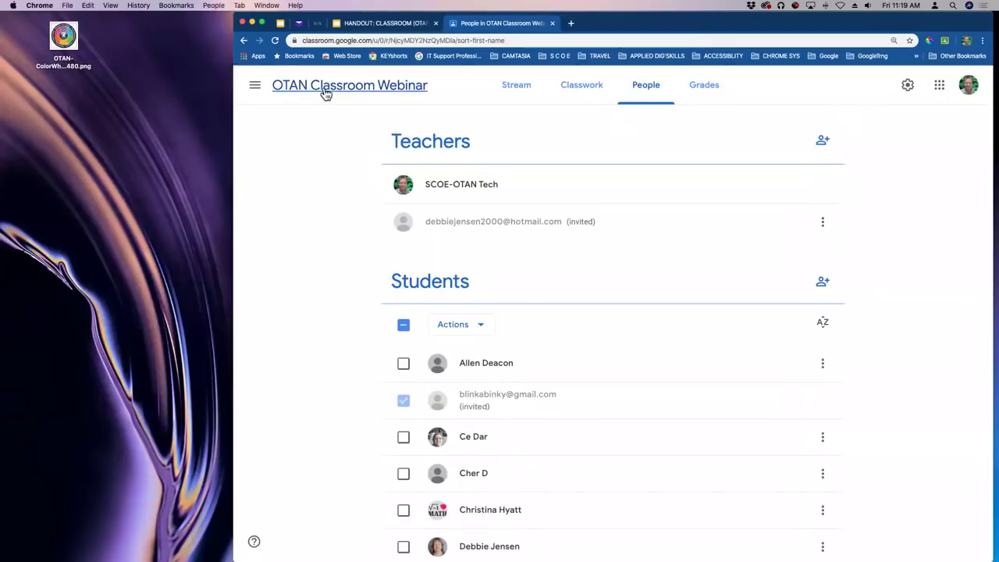
pyautogui.click(521, 95)
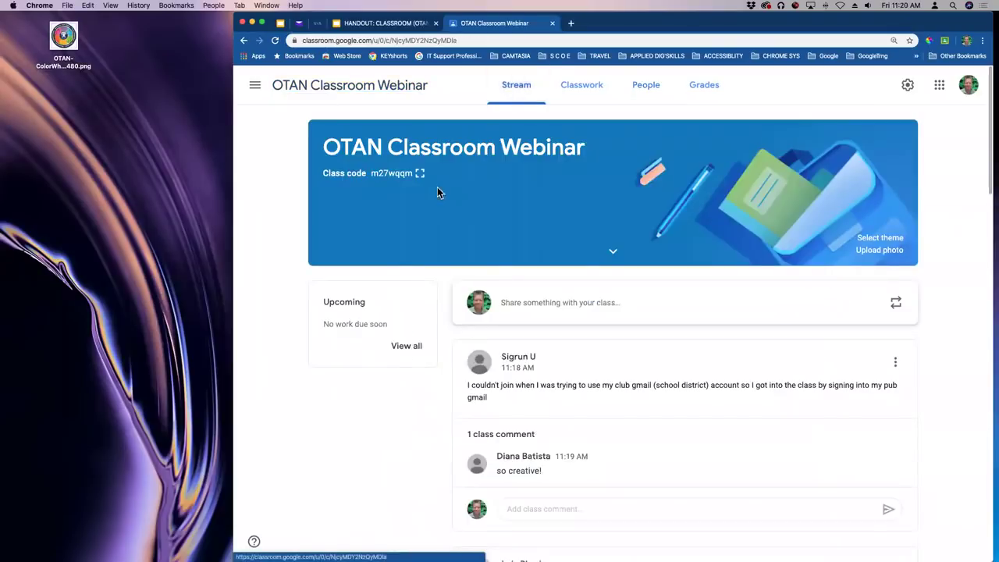
pyautogui.click(414, 175)
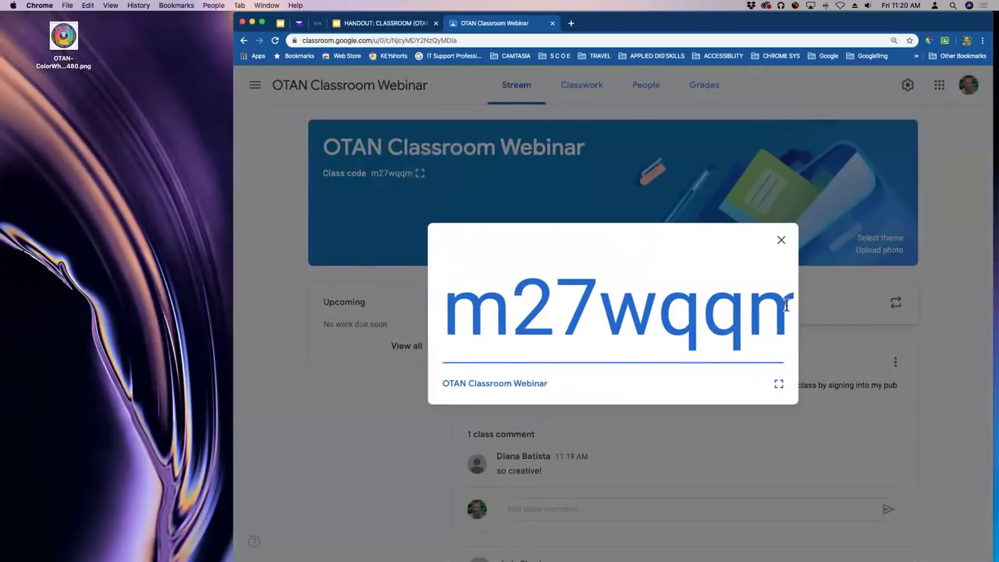
pyautogui.moveTo(447, 308); pyautogui.dragTo(876, 288)
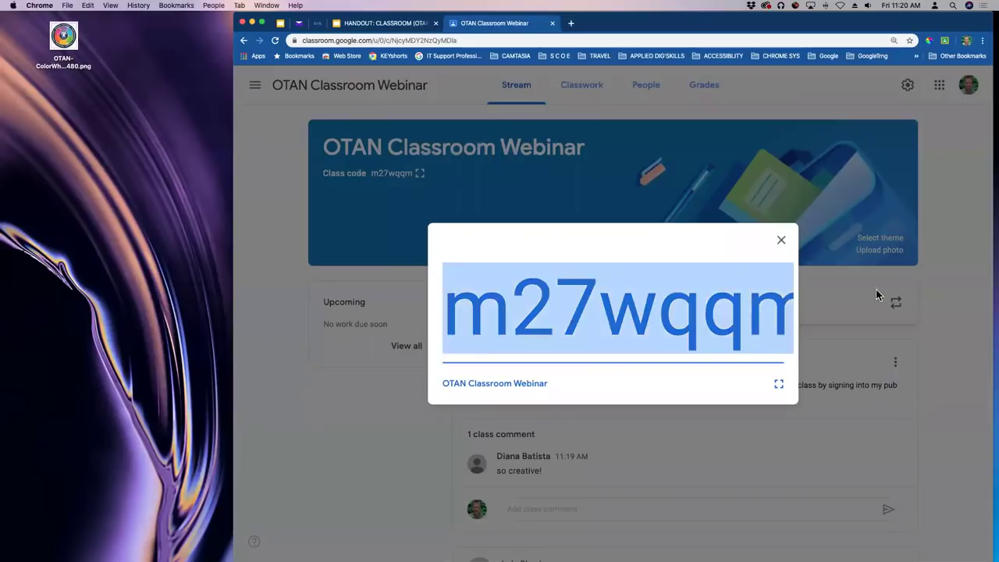
pyautogui.press('super+c')
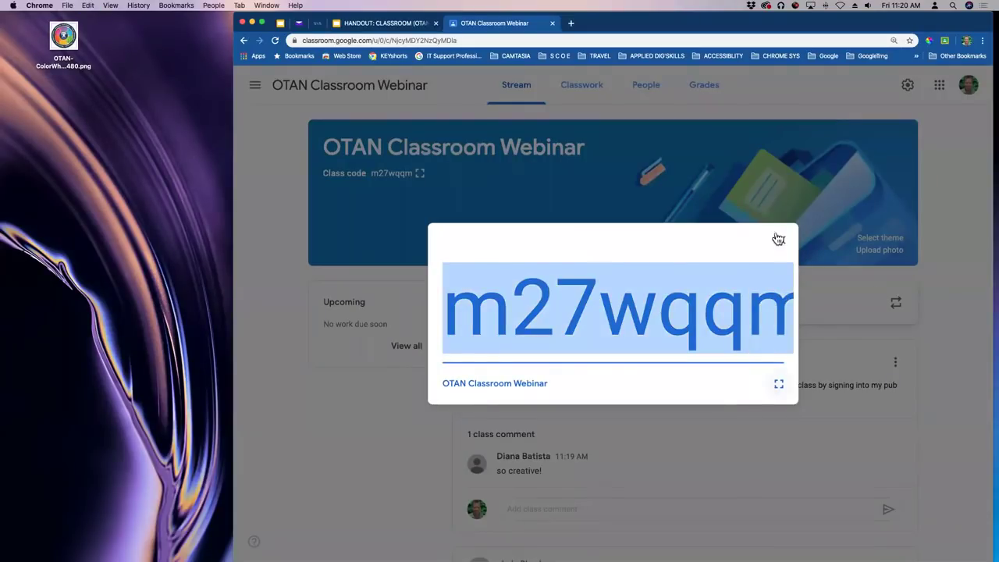
pyautogui.click(782, 241)
pyautogui.moveTo(3, 367)
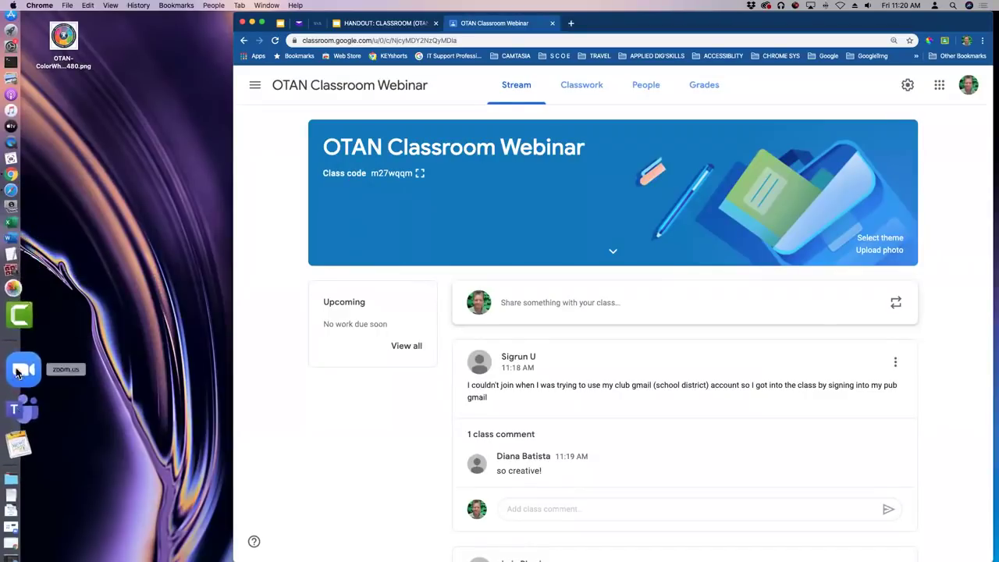
# Join the student account to OTAN Classroom Webinar by pasting the copied class code.
pyautogui.click(17, 244)
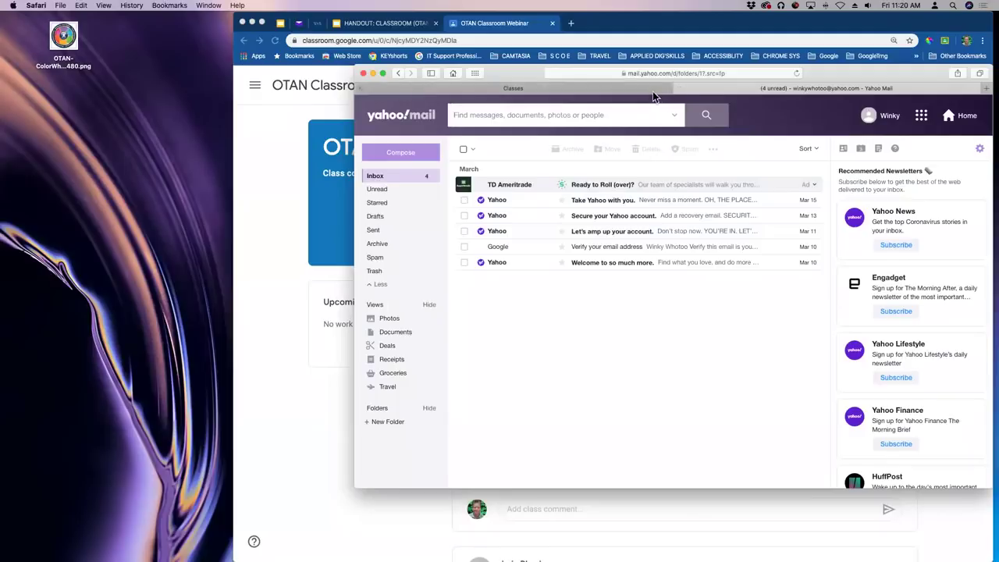
pyautogui.moveTo(825, 78); pyautogui.dragTo(774, 82)
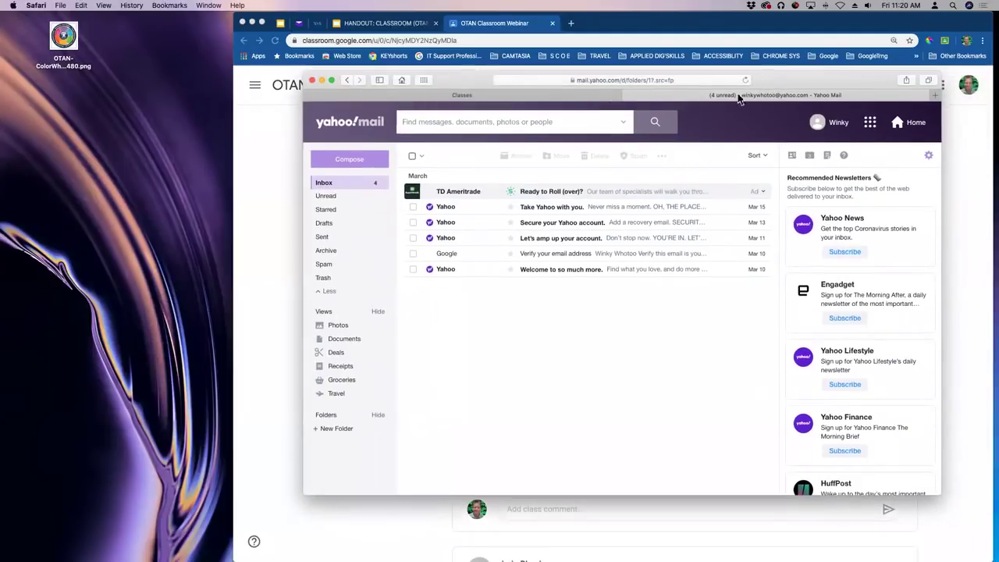
pyautogui.click(476, 99)
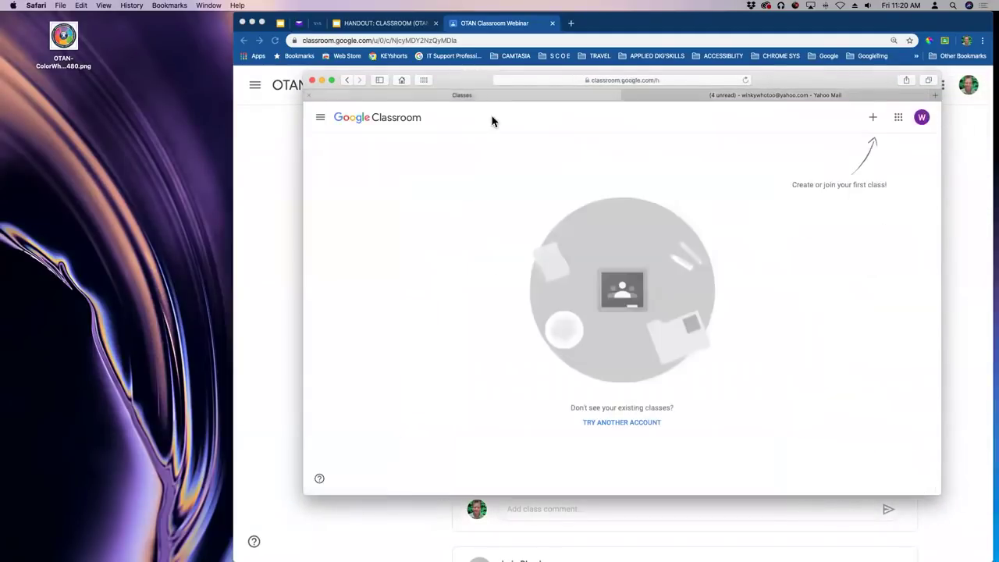
pyautogui.click(872, 119)
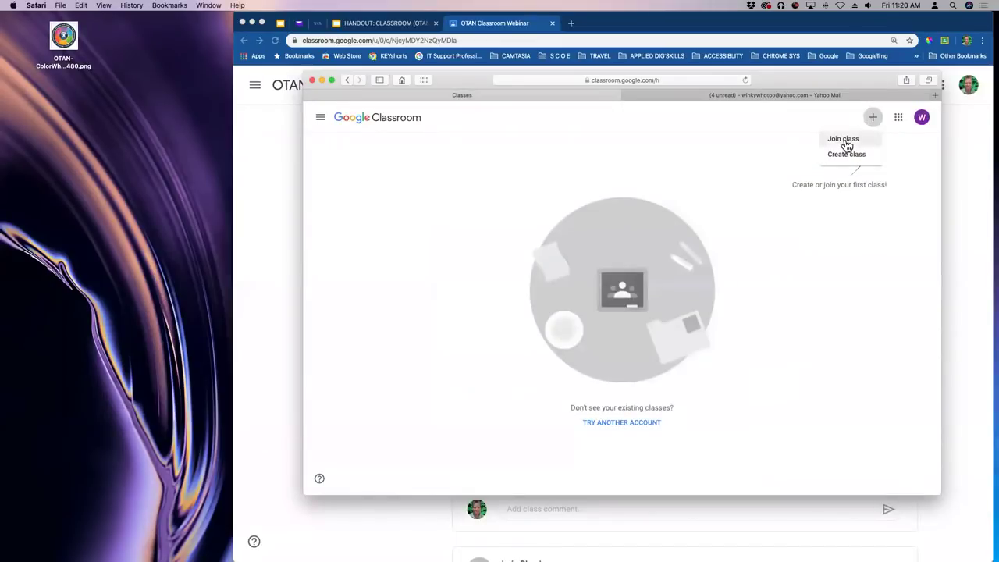
pyautogui.click(844, 141)
pyautogui.press('super+v')
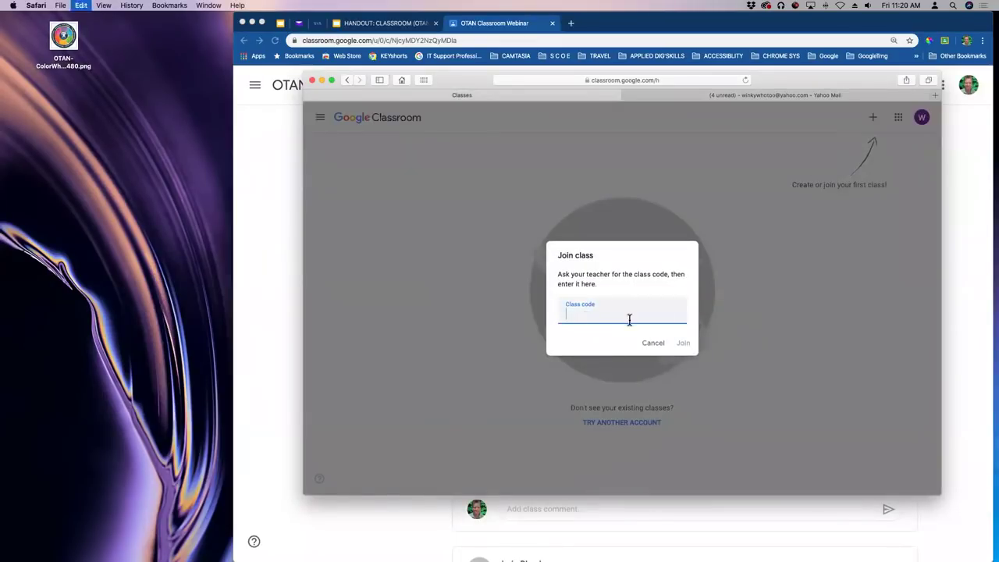
pyautogui.click(683, 343)
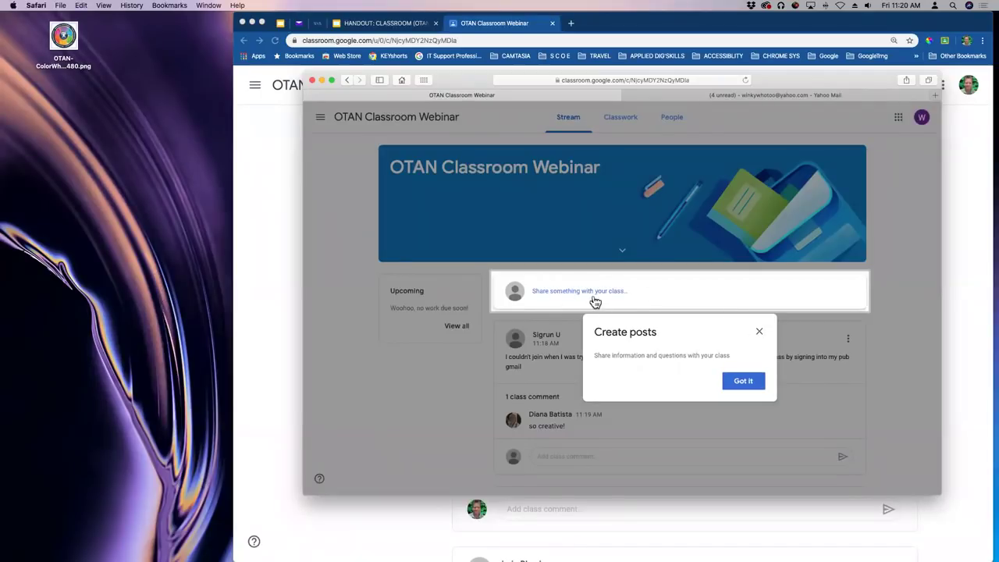
# Dismiss the create-posts tip, enlarge the page, and view the class's Classwork page.
pyautogui.click(744, 382)
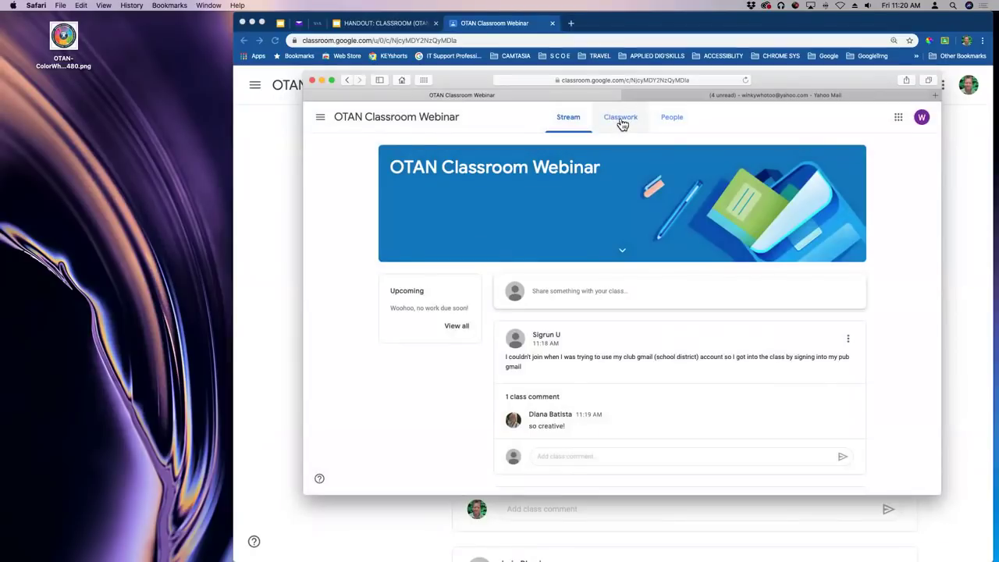
pyautogui.press('super+equal')
pyautogui.press('super+equal')
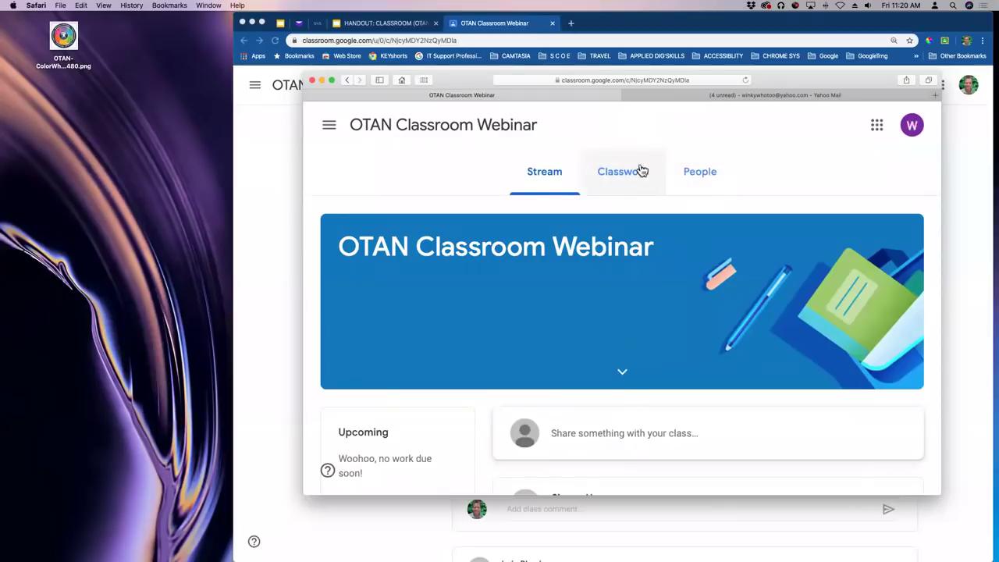
pyautogui.click(640, 172)
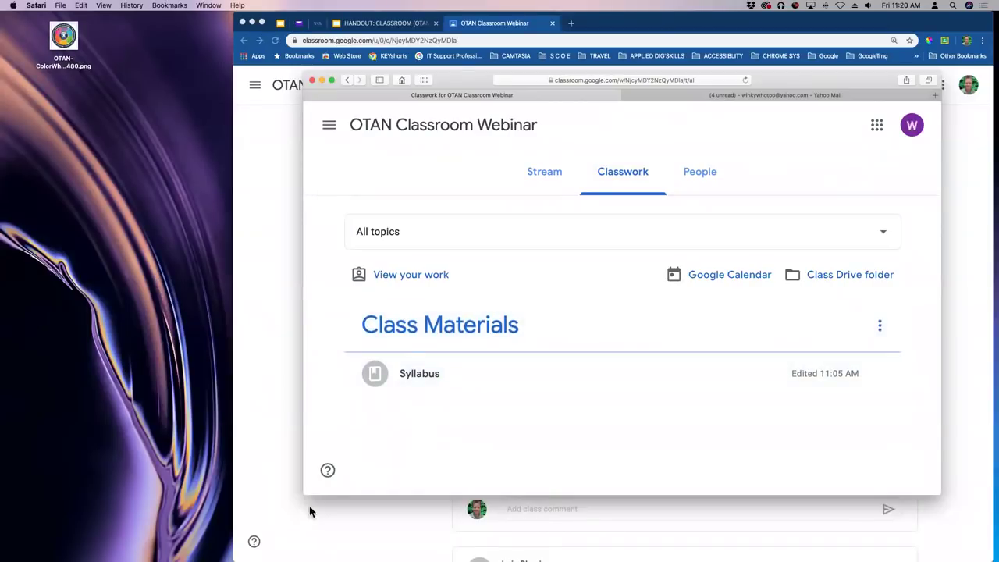
# Browse the People list of classmates, then return to Stream and open the navigation panel.
pyautogui.click(700, 176)
pyautogui.scroll(-5, 570, 272)
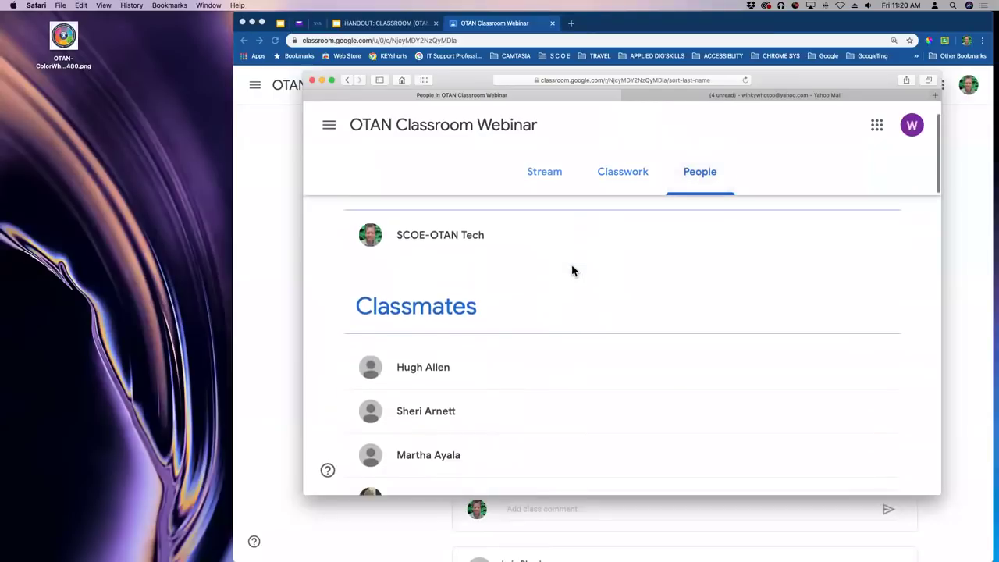
pyautogui.scroll(-13, 572, 271)
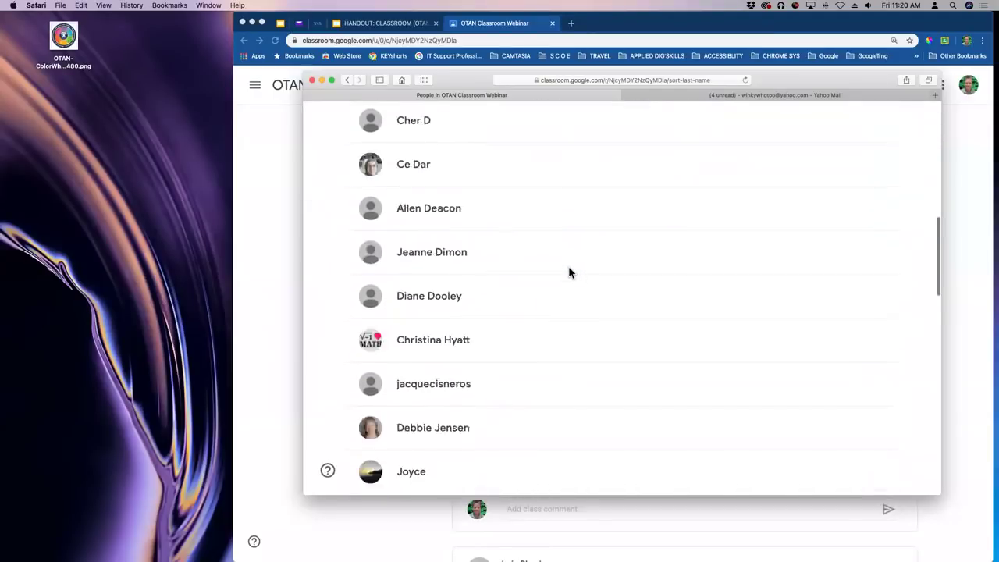
pyautogui.scroll(-4, 571, 272)
pyautogui.scroll(15, 568, 272)
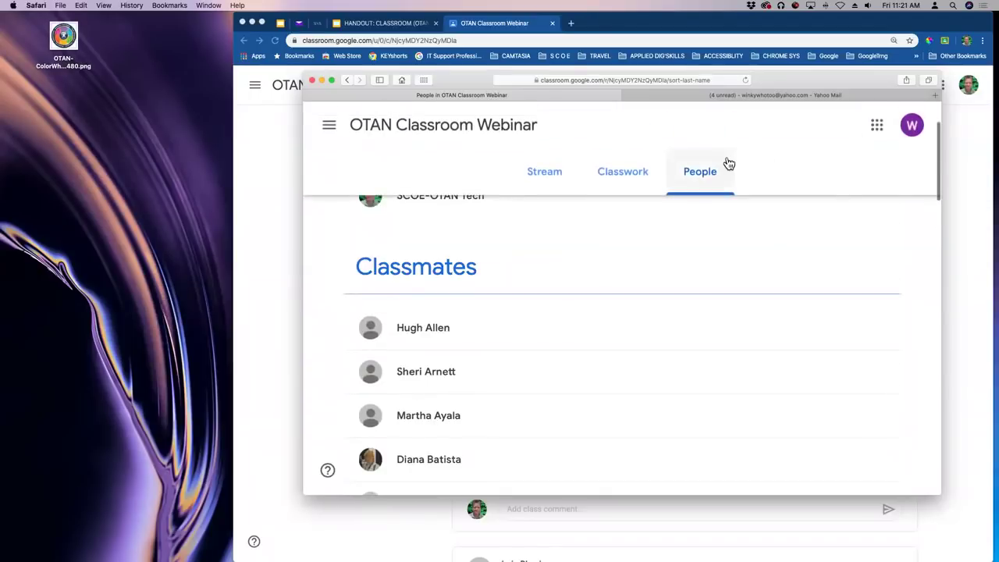
pyautogui.press('super+minus')
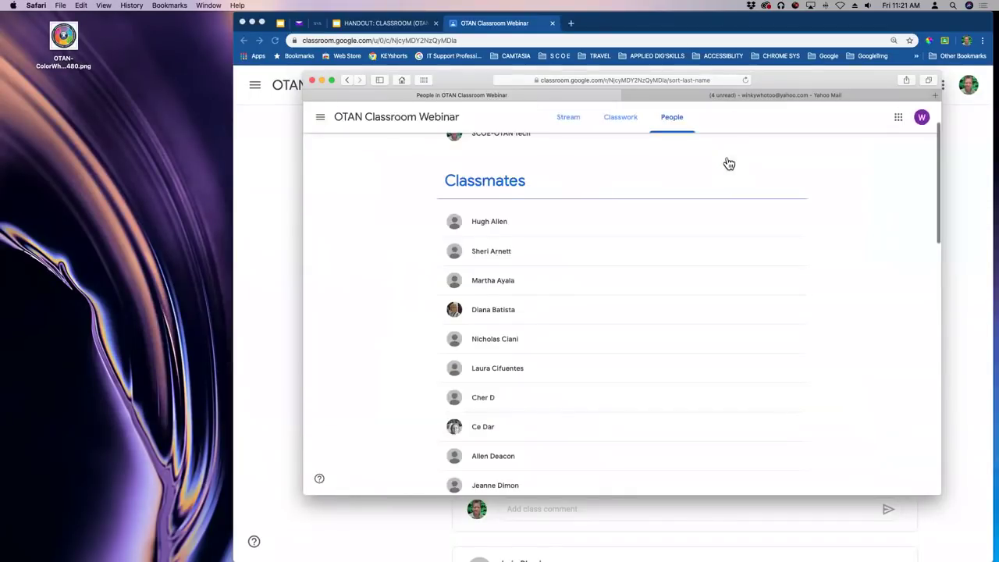
pyautogui.scroll(3, 677, 226)
pyautogui.click(572, 121)
pyautogui.click(321, 118)
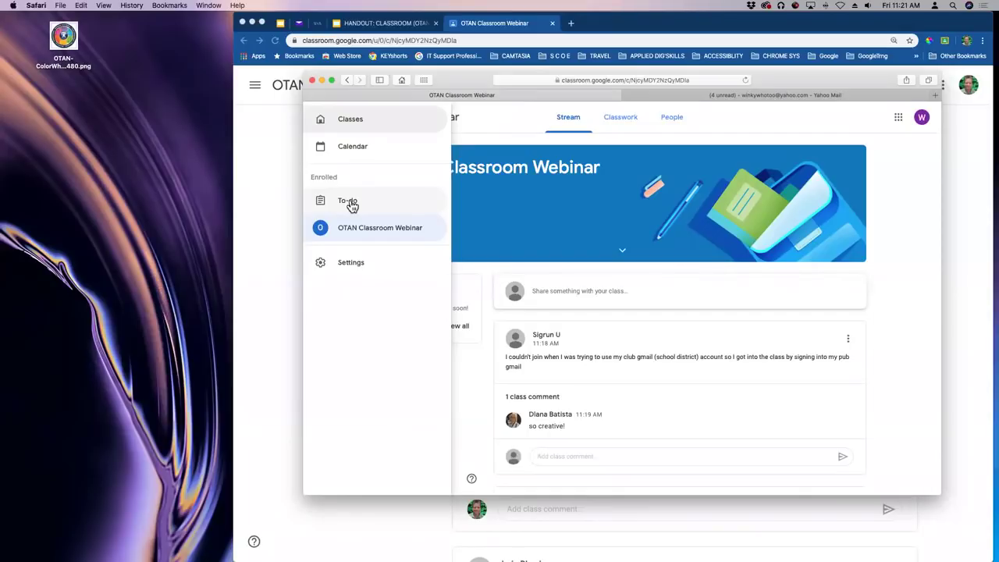
# In Classroom settings, switch Receive email notifications off and back on.
pyautogui.click(322, 266)
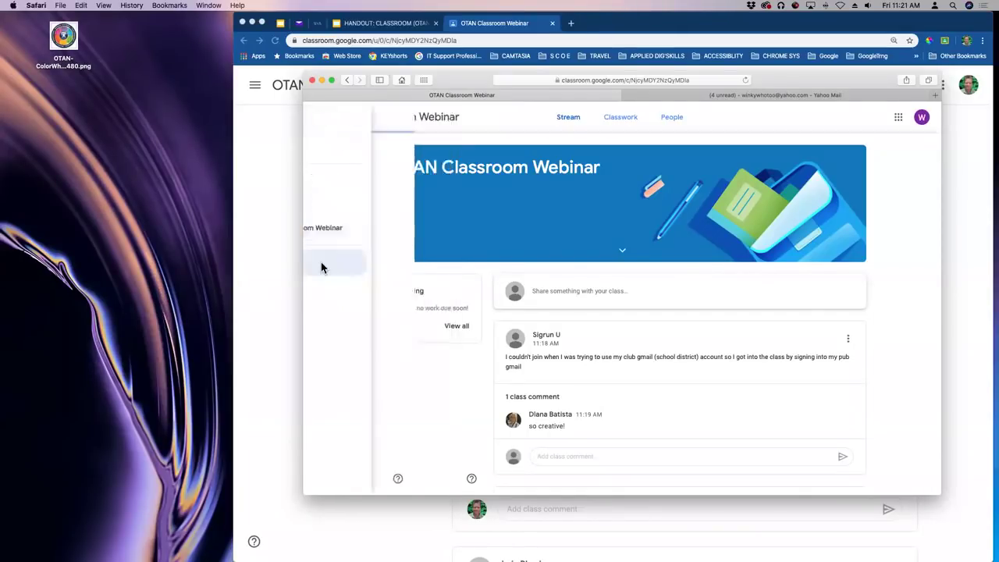
pyautogui.scroll(-3, 683, 234)
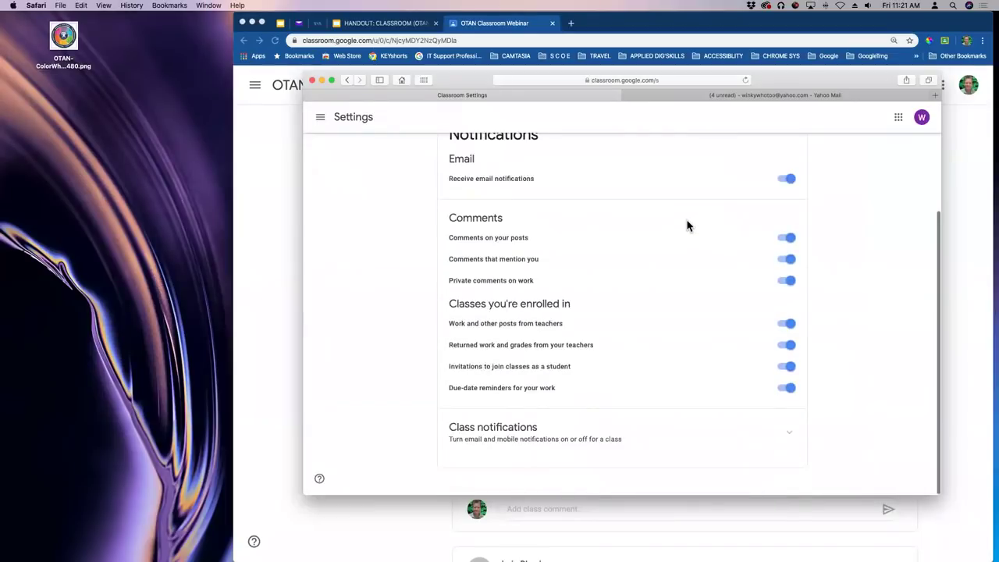
pyautogui.scroll(1, 687, 226)
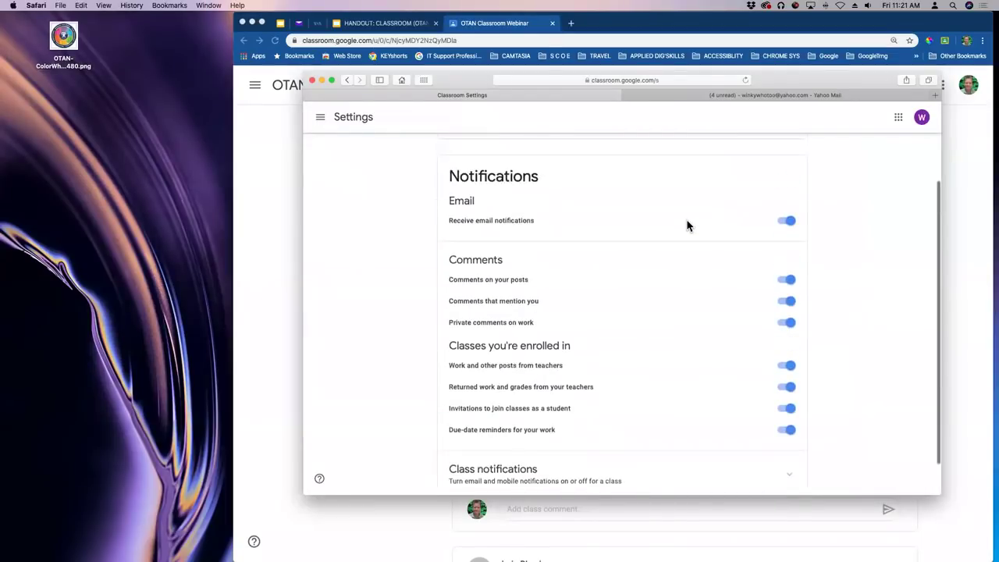
pyautogui.click(790, 222)
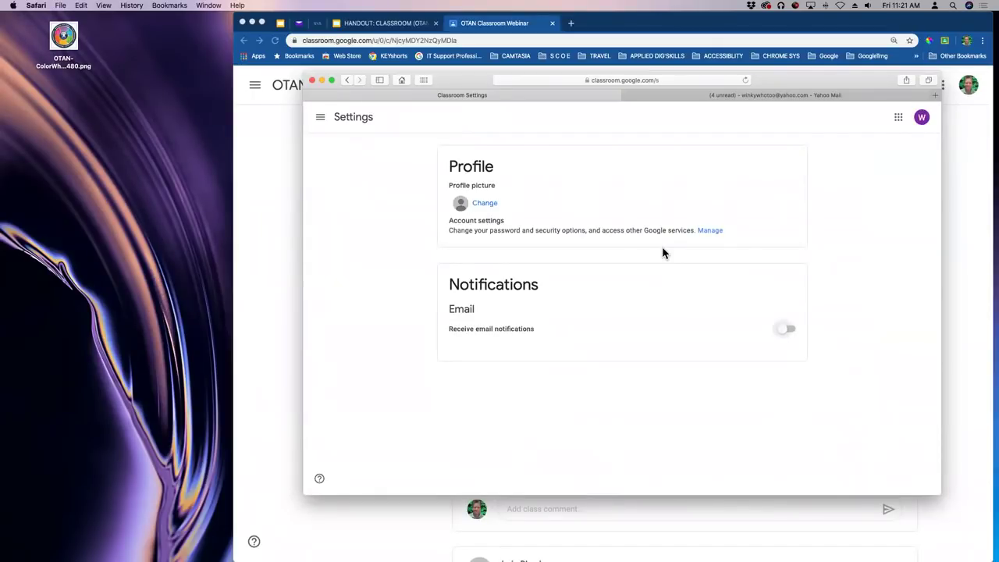
pyautogui.click(786, 329)
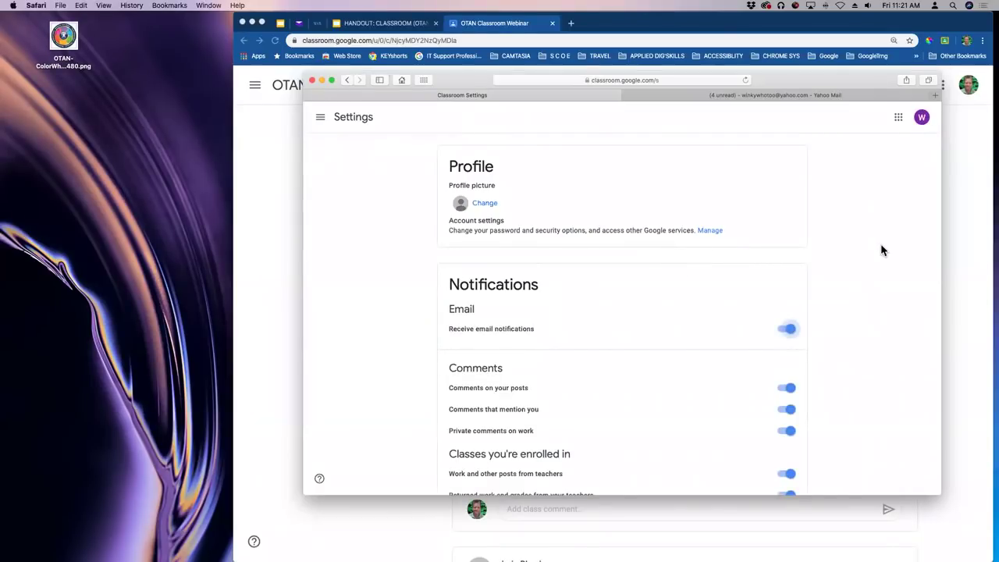
pyautogui.scroll(-5, 874, 247)
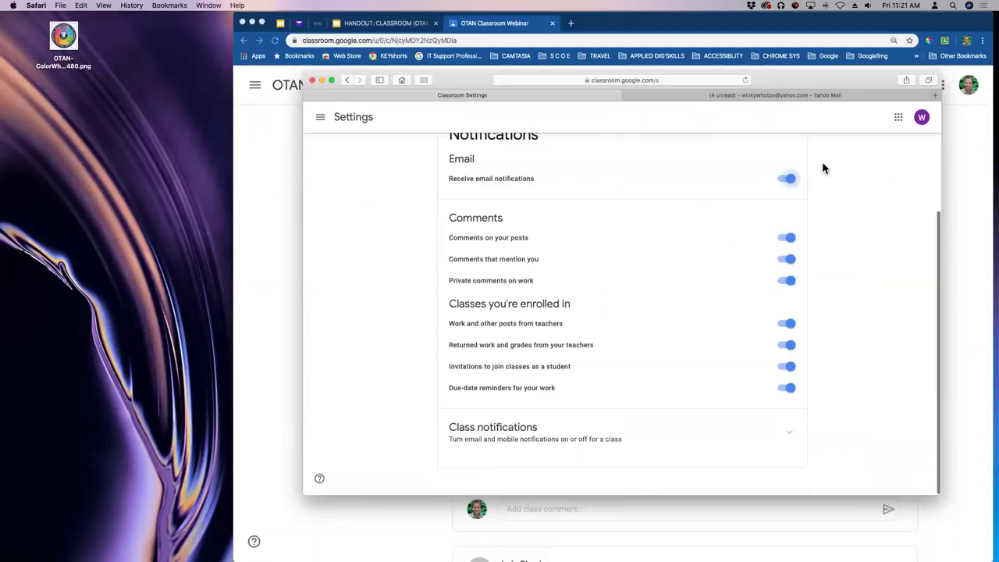
# Close the navigation panel on the Settings page and move the student's window aside.
pyautogui.click(321, 120)
pyautogui.click(358, 268)
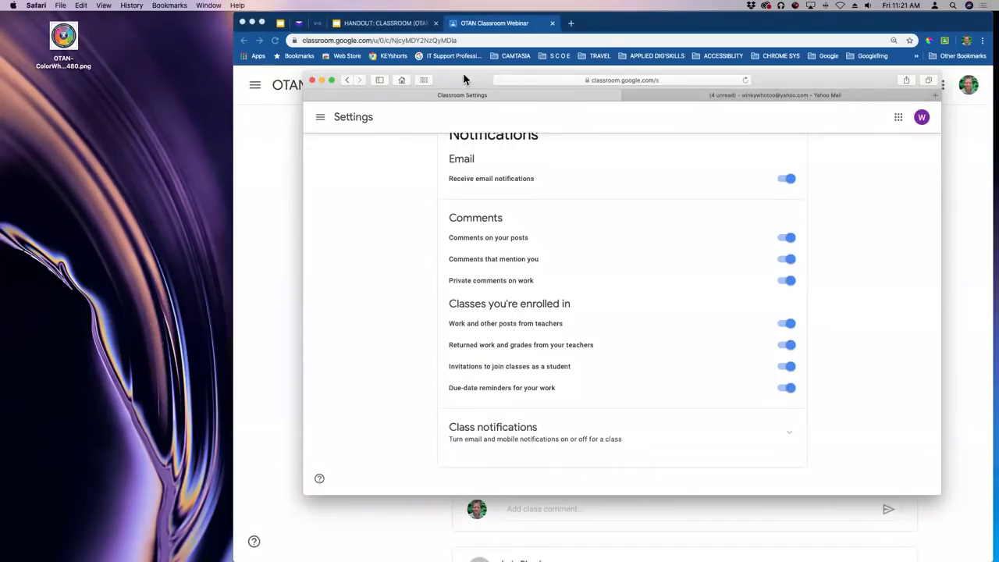
pyautogui.moveTo(463, 78); pyautogui.dragTo(439, 192)
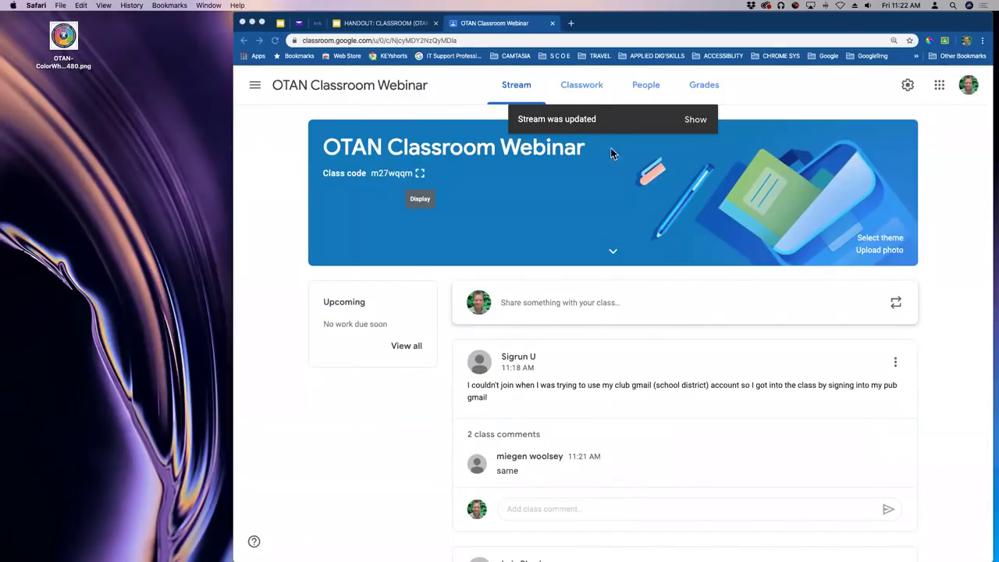
# In the teacher's Chrome window, go to Classwork and create a new Assignment.
pyautogui.click(591, 87)
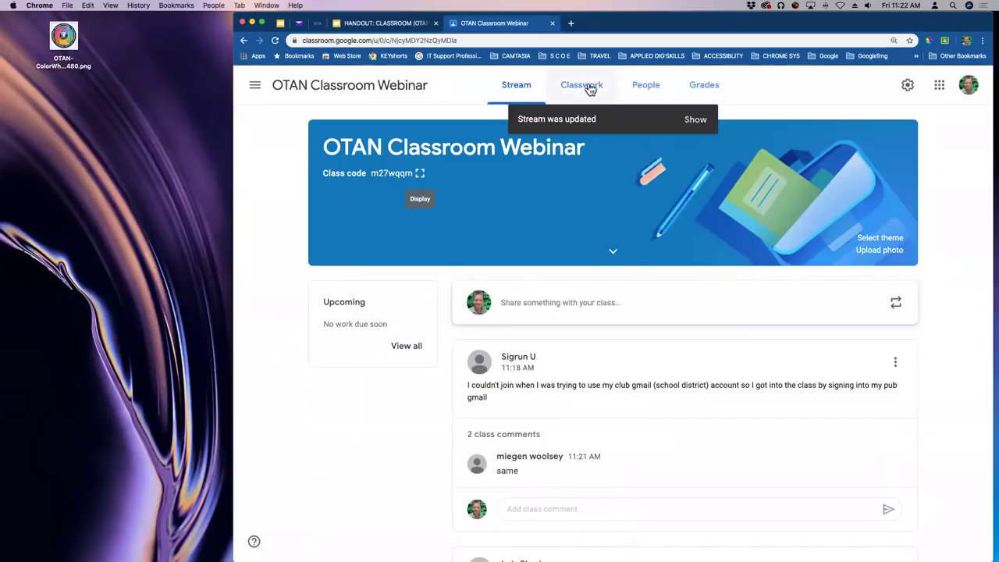
pyautogui.click(591, 89)
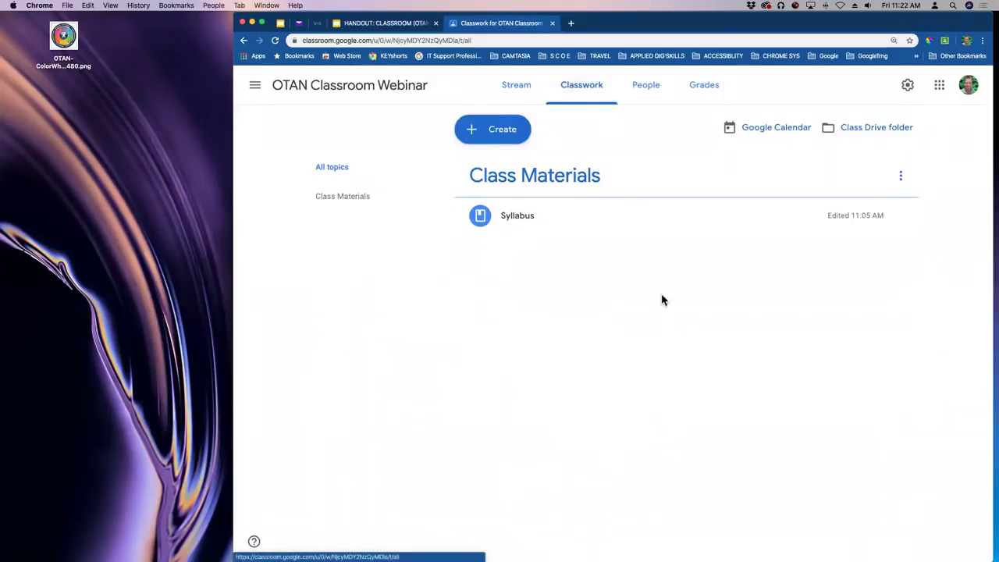
pyautogui.moveTo(763, 29); pyautogui.dragTo(757, 48)
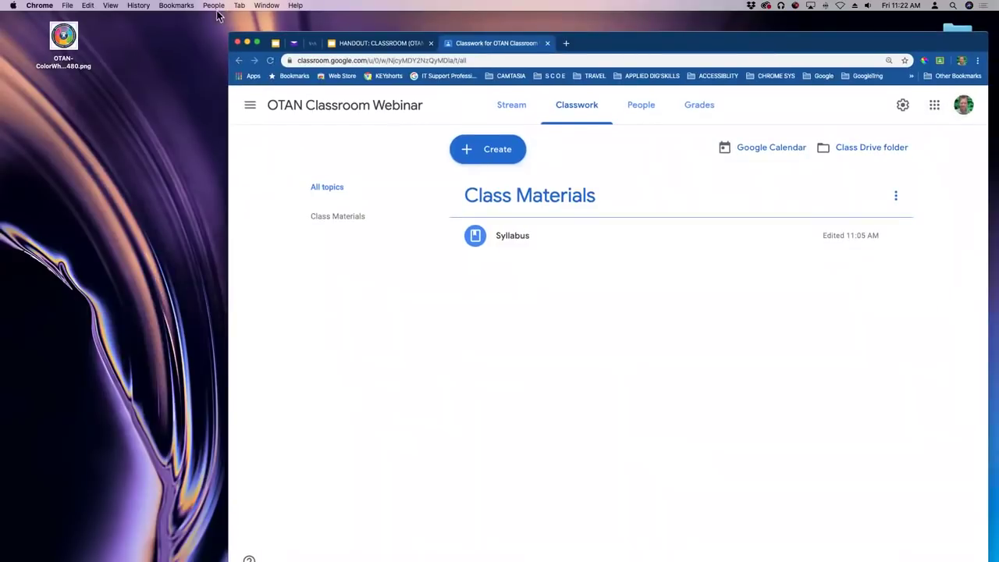
pyautogui.moveTo(847, 47); pyautogui.dragTo(808, 42)
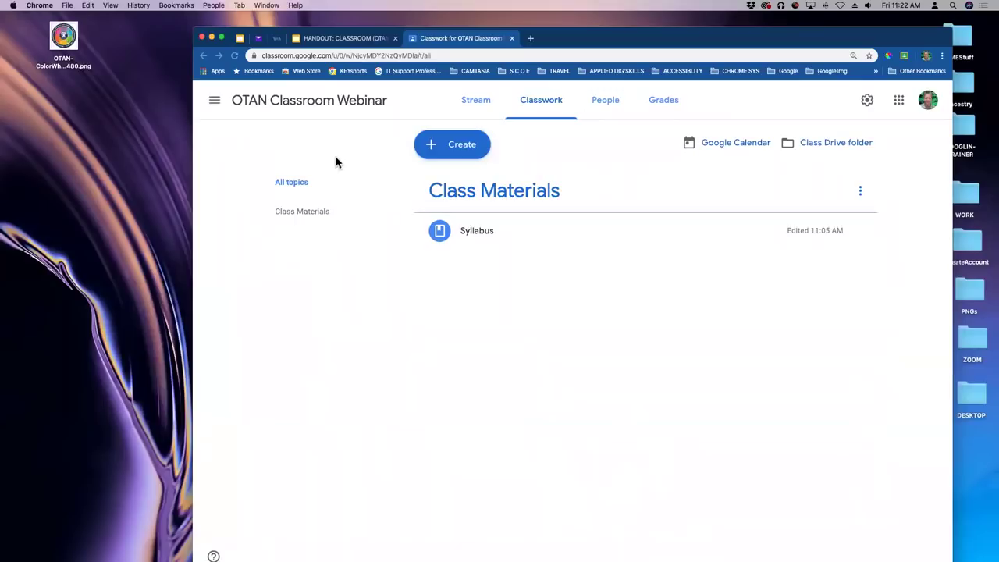
pyautogui.click(469, 148)
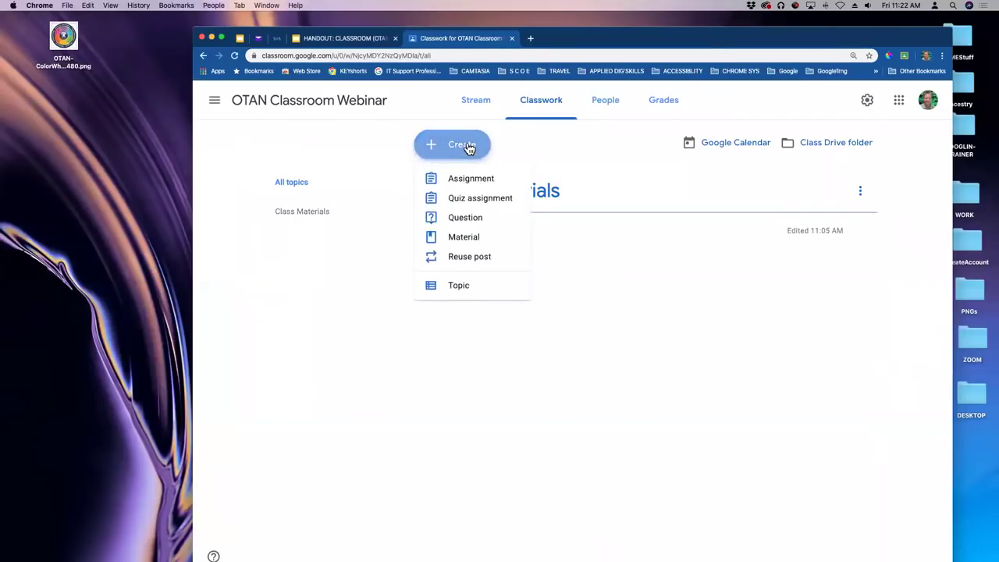
pyautogui.click(472, 180)
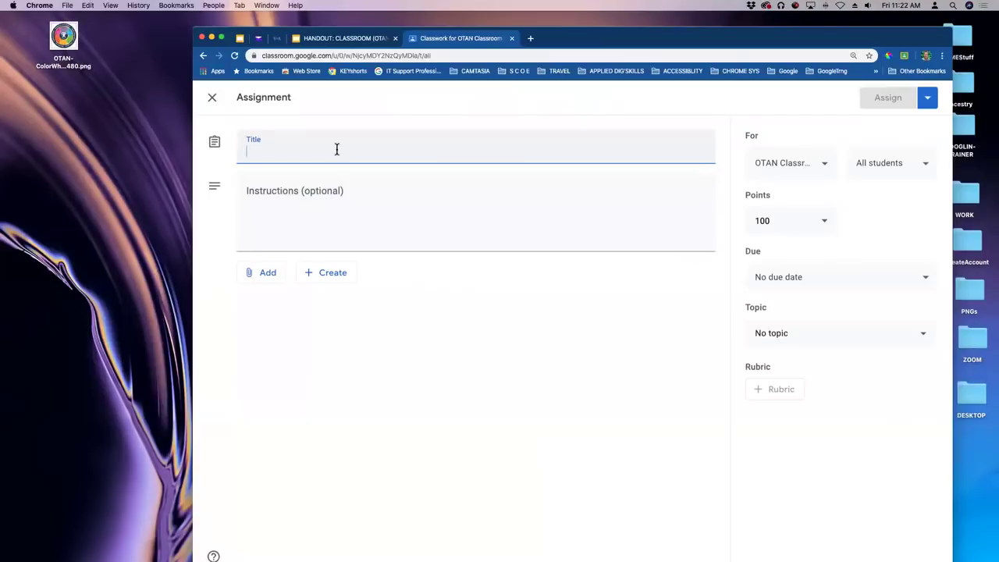
# Title the assignment 'Simple Assignment' and look over the attachment Create list.
pyautogui.write('Simple A')
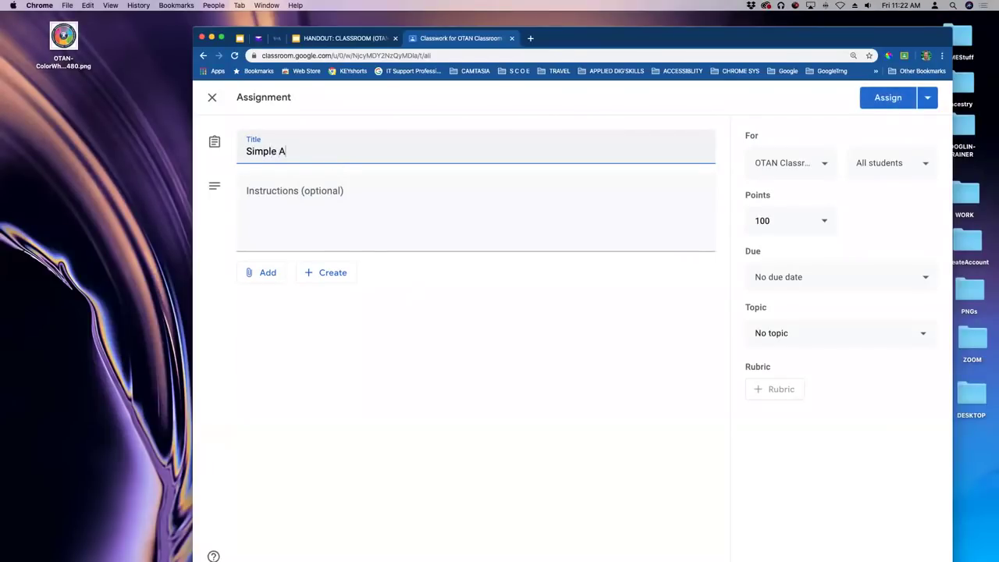
pyautogui.write('ssignment')
pyautogui.press('BackSpace')
pyautogui.press('BackSpace')
pyautogui.press('BackSpace')
pyautogui.write('ment')
pyautogui.click(313, 193)
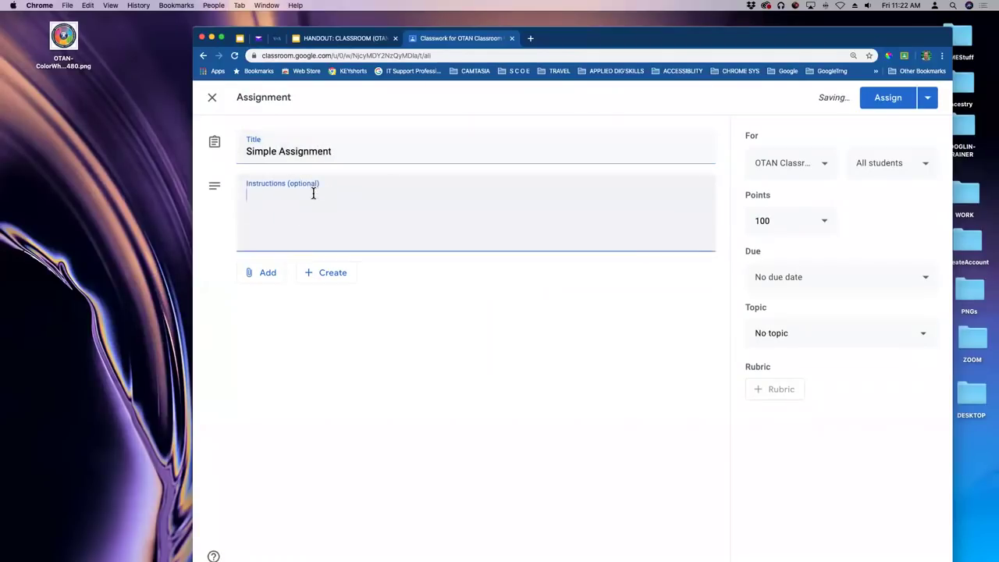
pyautogui.moveTo(629, 34); pyautogui.dragTo(641, 45)
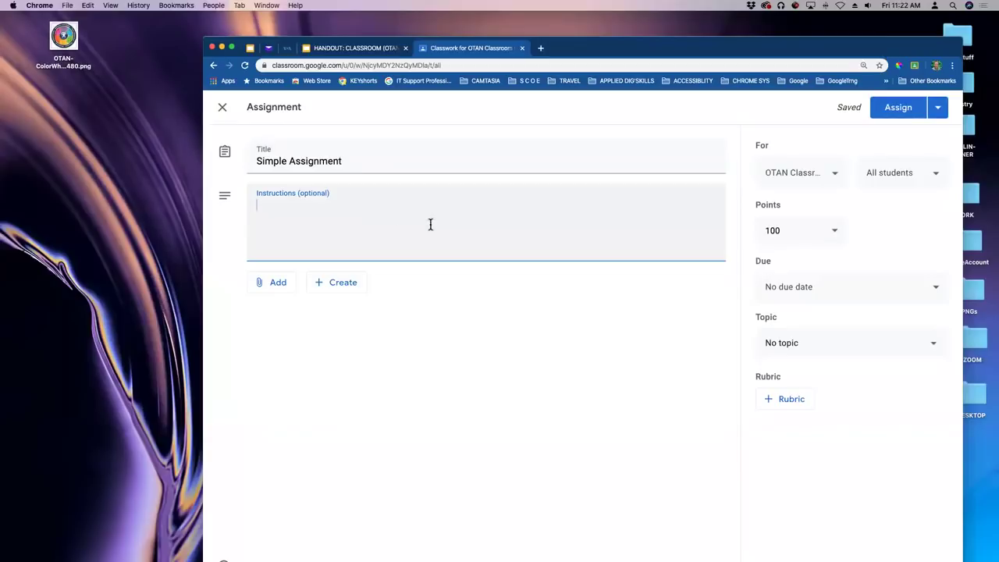
pyautogui.click(338, 287)
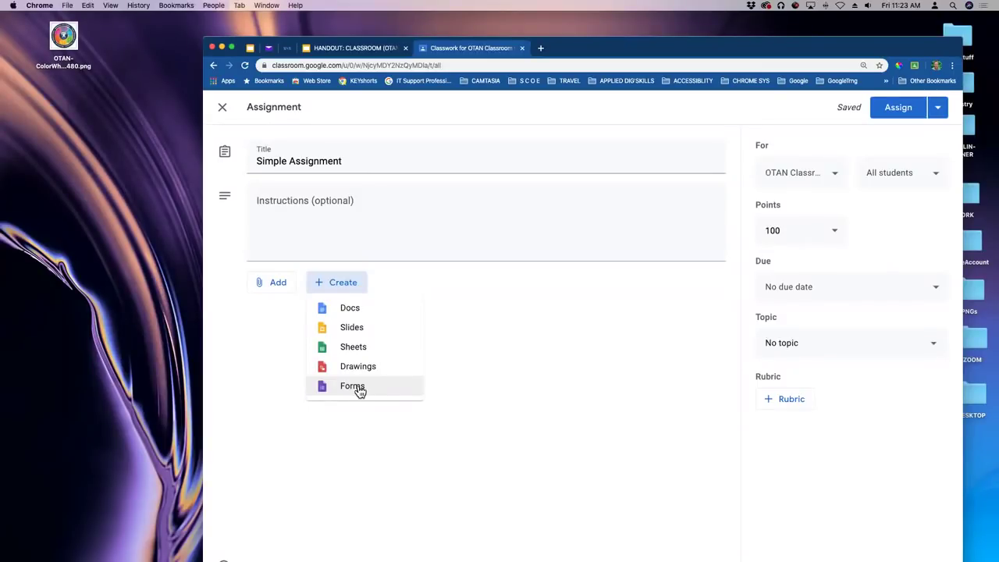
pyautogui.click(323, 161)
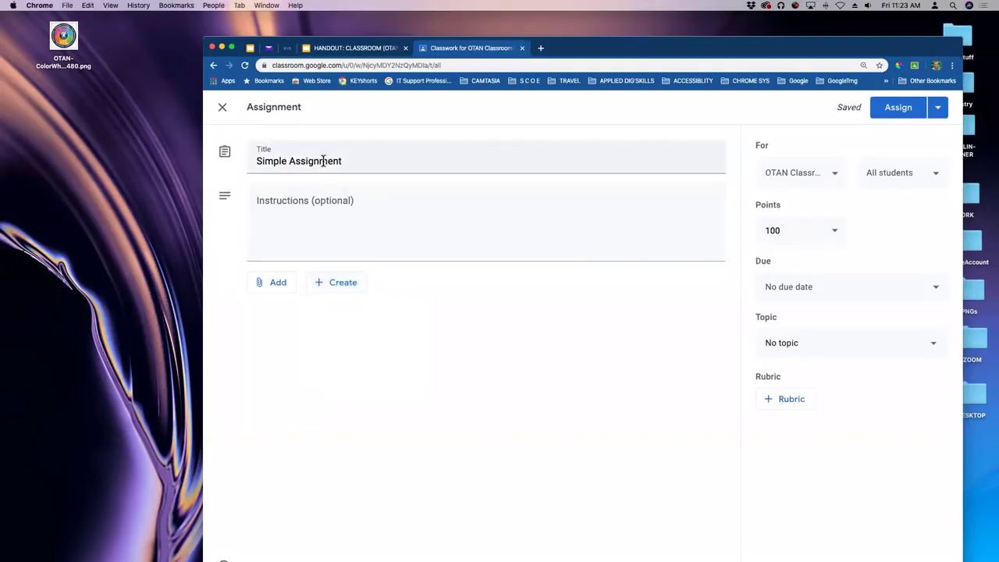
# Retitle the assignment 'Attendance' and attach a newly created Google Form.
pyautogui.moveTo(341, 160); pyautogui.dragTo(228, 161)
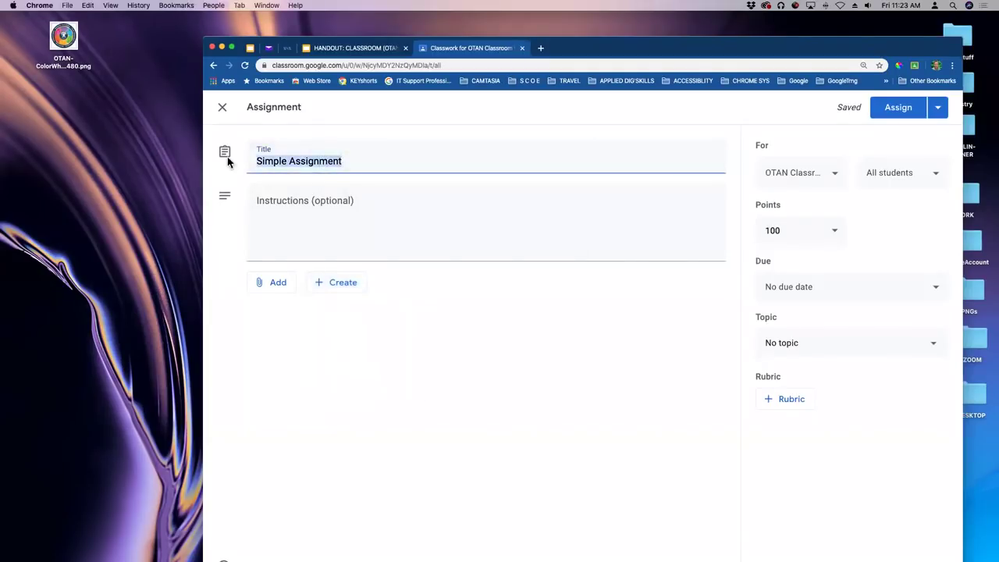
pyautogui.write('Attendance')
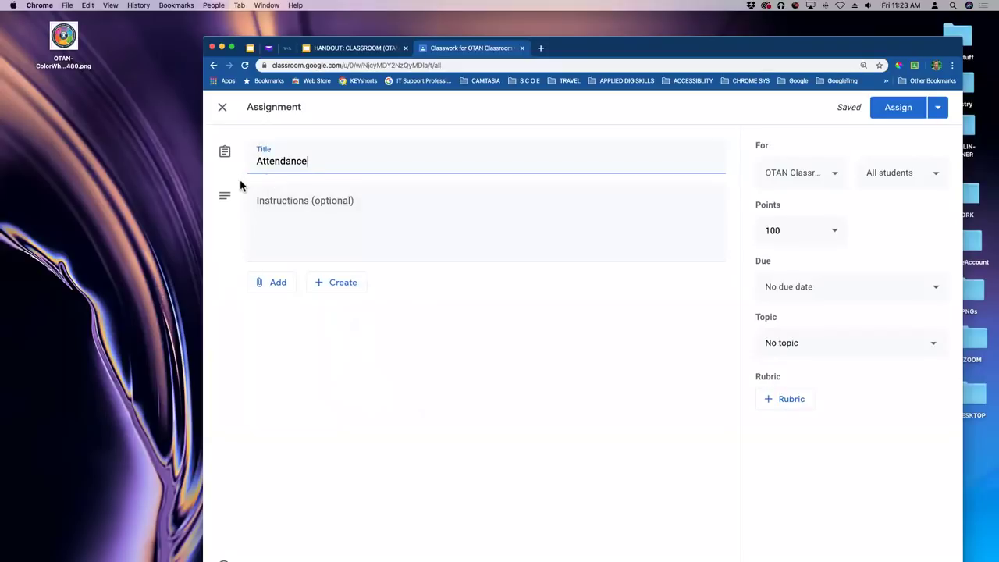
pyautogui.click(336, 286)
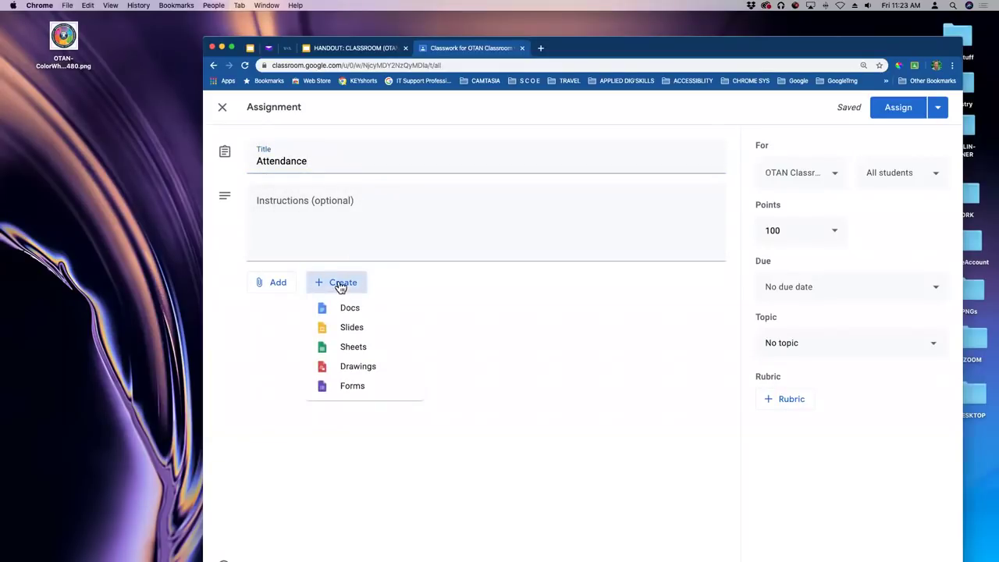
pyautogui.click(353, 387)
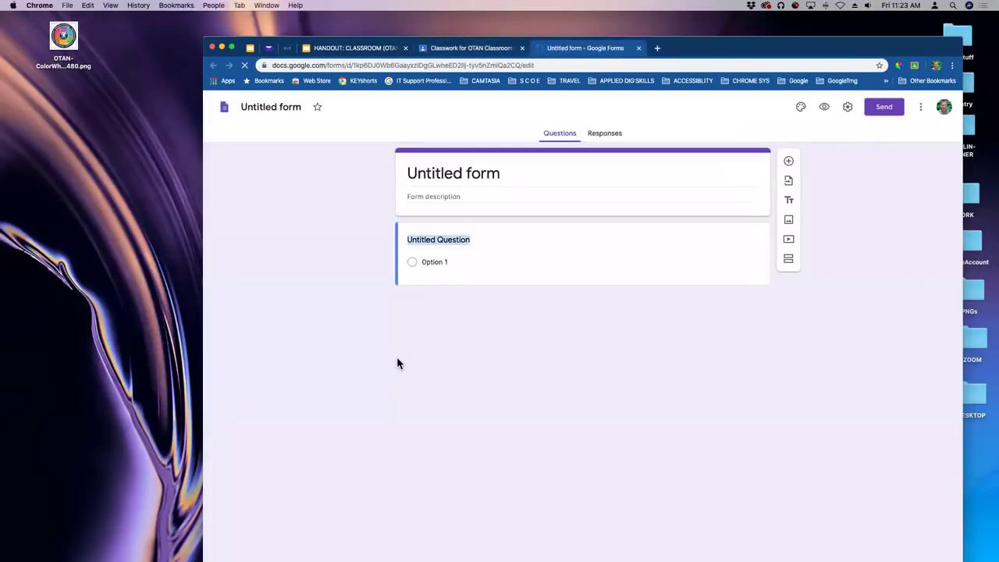
# Type 'Attendance' as the form title and prefix it with 'Class'.
pyautogui.click(480, 174)
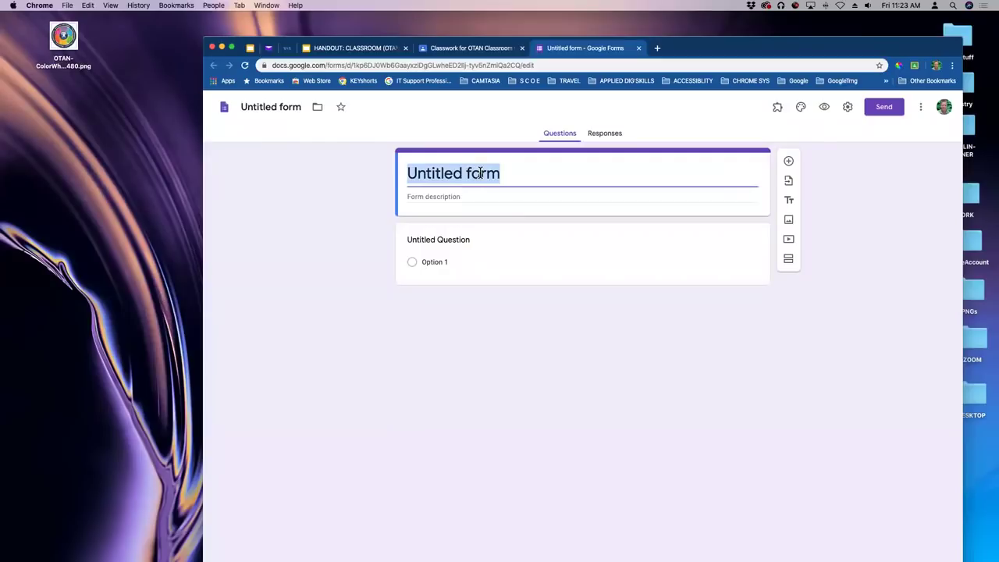
pyautogui.write('Attand')
pyautogui.press('BackSpace')
pyautogui.press('BackSpace')
pyautogui.press('BackSpace')
pyautogui.write('endace')
pyautogui.press('BackSpace')
pyautogui.press('BackSpace')
pyautogui.write('nce')
pyautogui.click(408, 173)
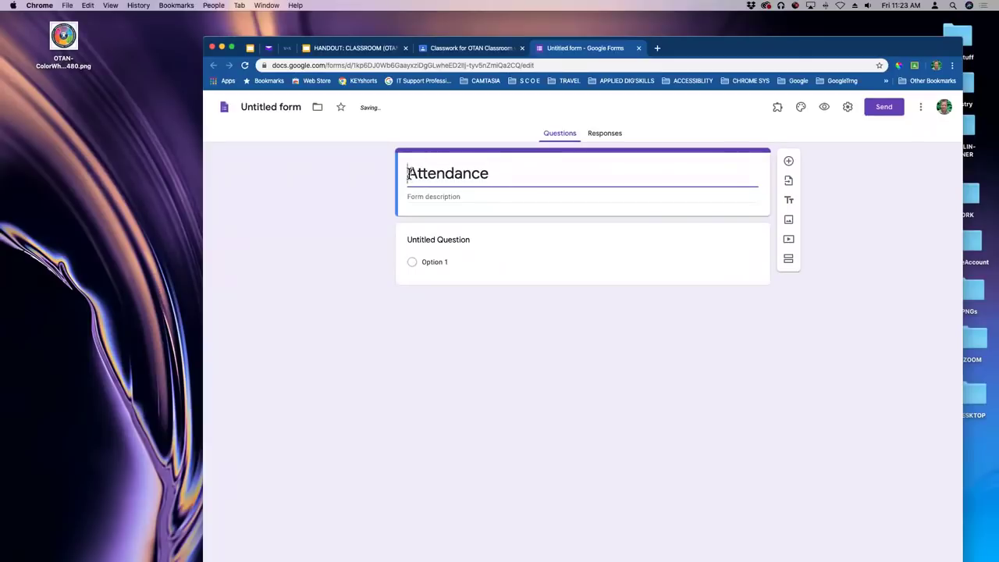
pyautogui.write('B')
pyautogui.press('BackSpace')
pyautogui.write('Cas')
pyautogui.press('BackSpace')
pyautogui.press('BackSpace')
pyautogui.write('lass')
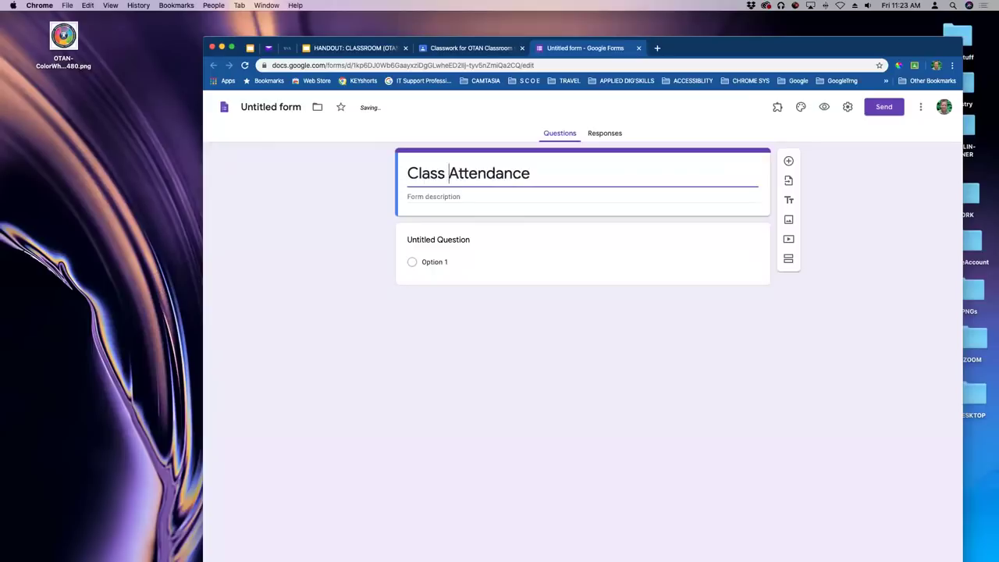
# Finish the 'Class Attendance' title and give the form file the same name.
pyautogui.doubleClick(442, 174)
pyautogui.click(548, 173)
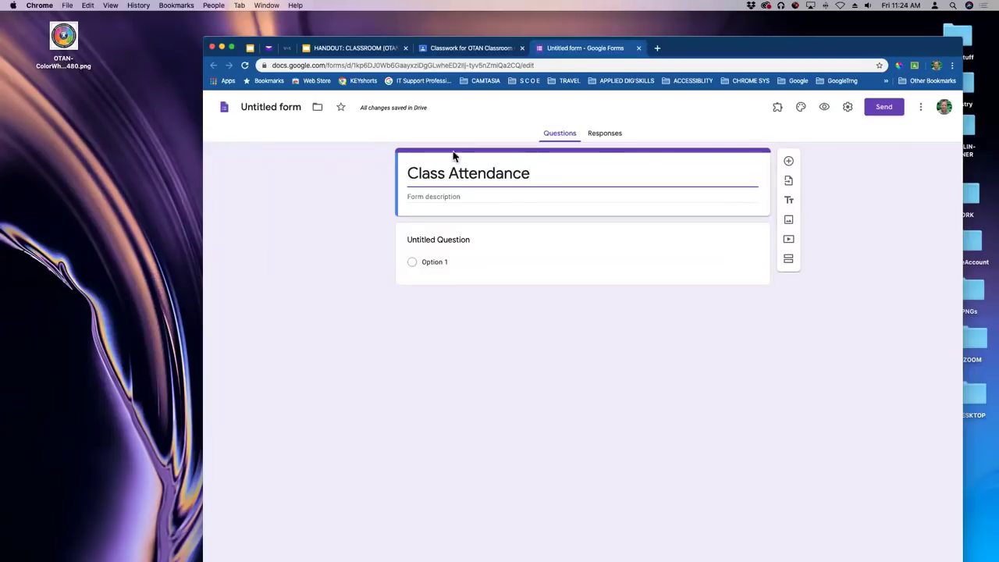
pyautogui.click(279, 109)
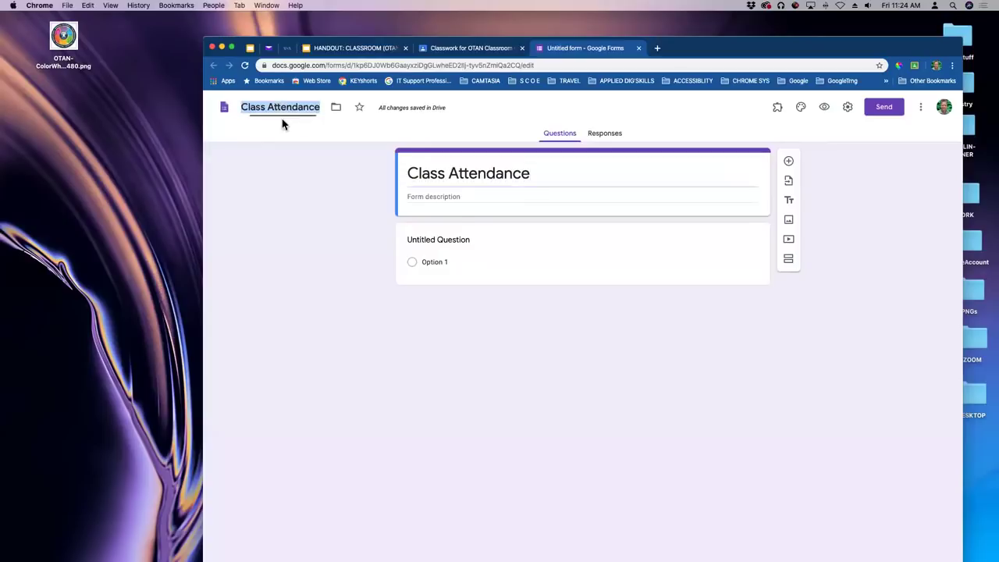
pyautogui.click(613, 172)
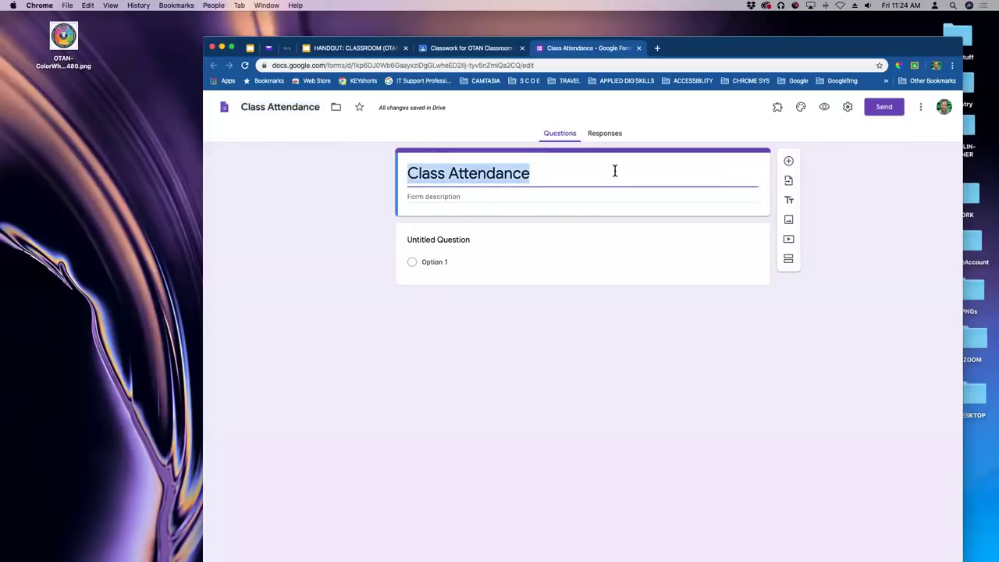
# Make the first question a required 'Name' question described 'First and Last name'.
pyautogui.click(459, 242)
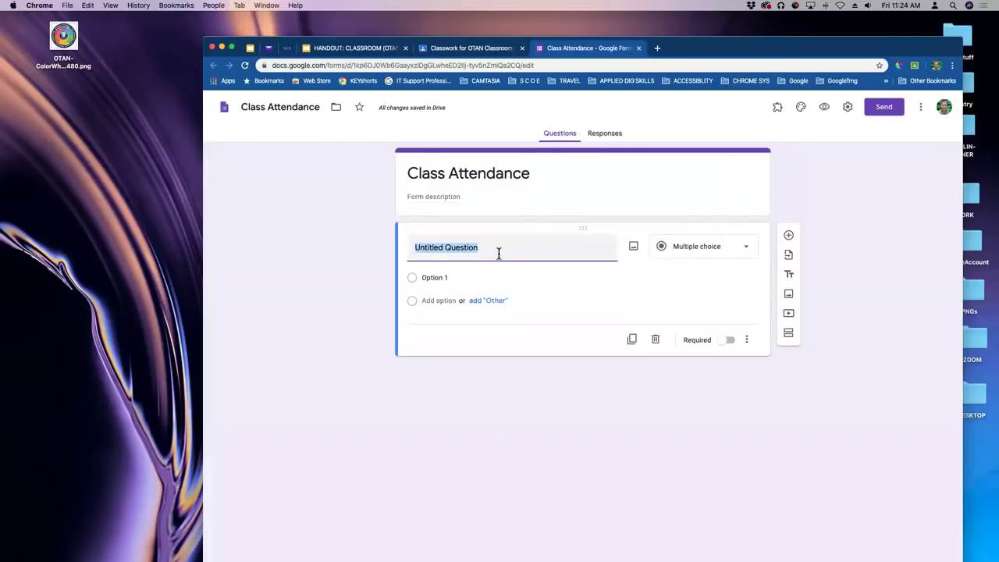
pyautogui.write('Name')
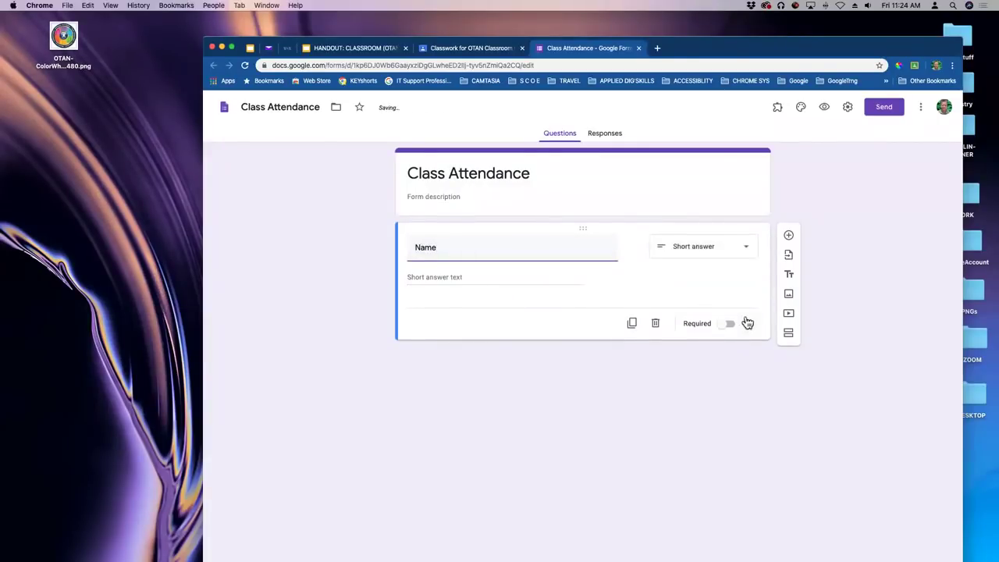
pyautogui.click(747, 324)
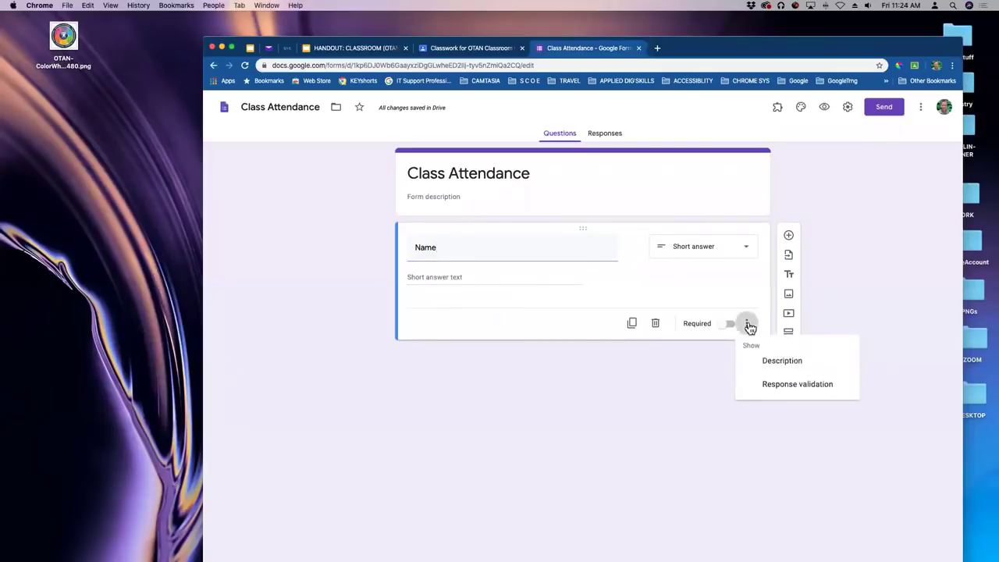
pyautogui.click(772, 360)
pyautogui.write('First and Last name')
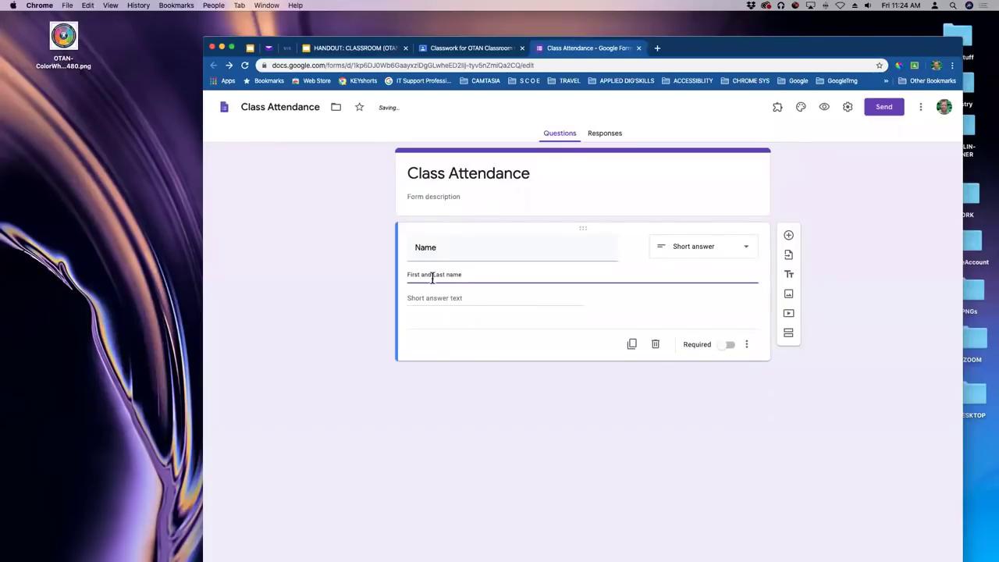
pyautogui.click(490, 408)
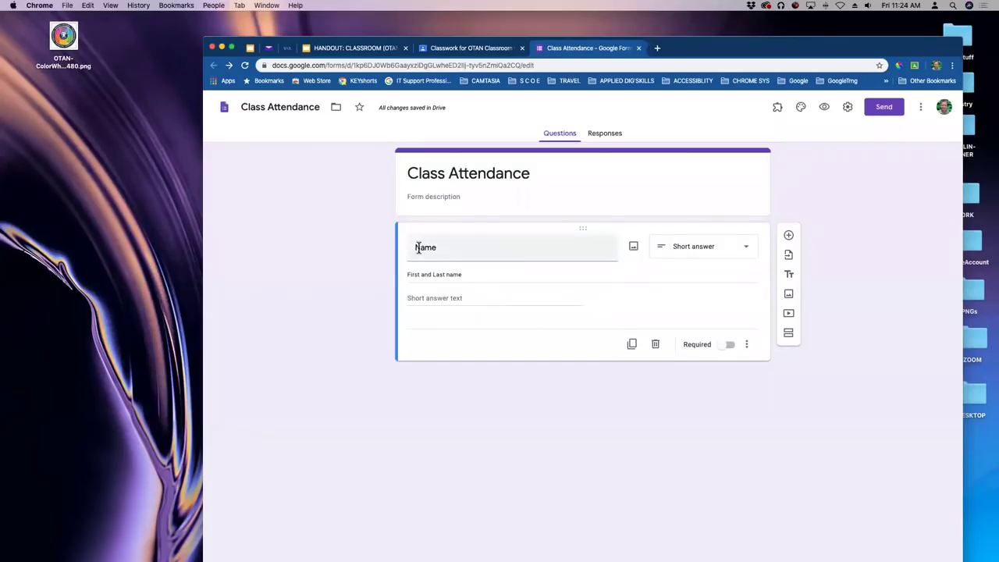
pyautogui.click(723, 346)
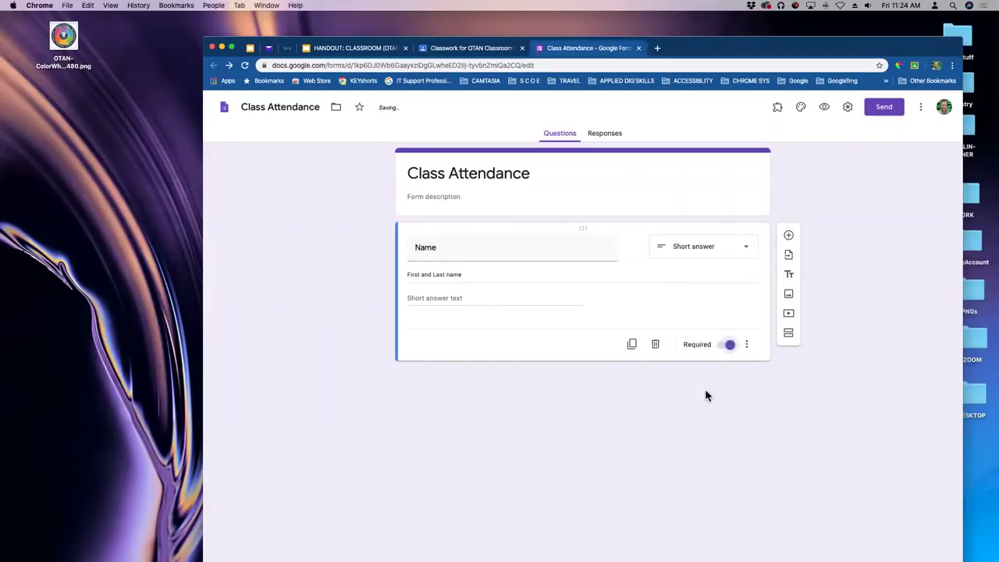
# Add a required short-answer 'Email' question and bring up the Send form dialog.
pyautogui.click(788, 235)
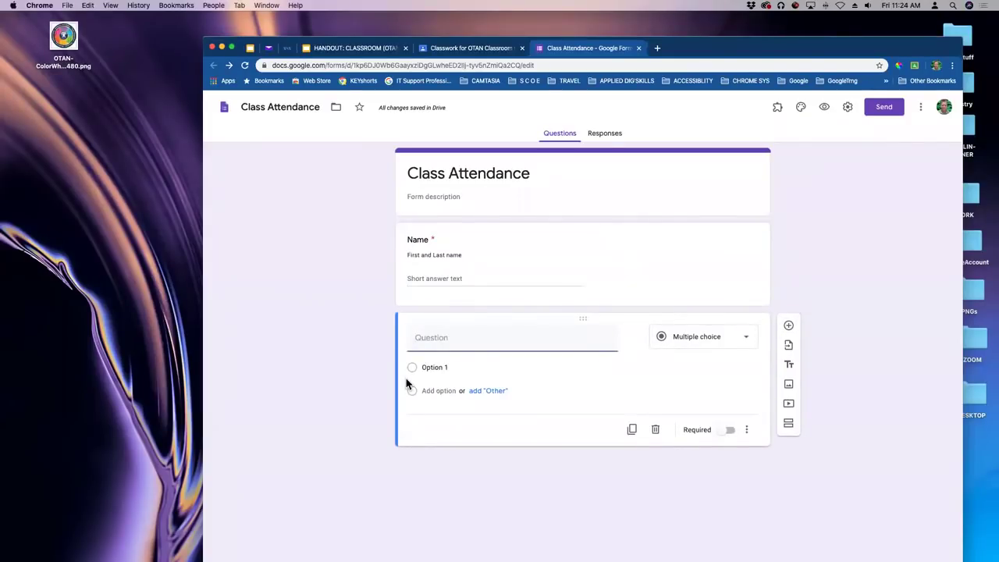
pyautogui.write('Email')
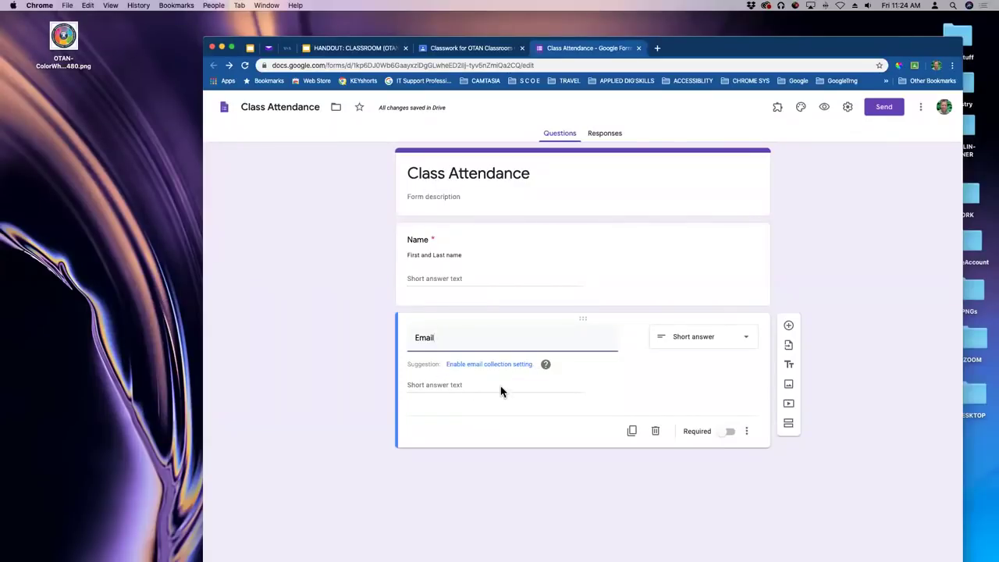
pyautogui.click(722, 434)
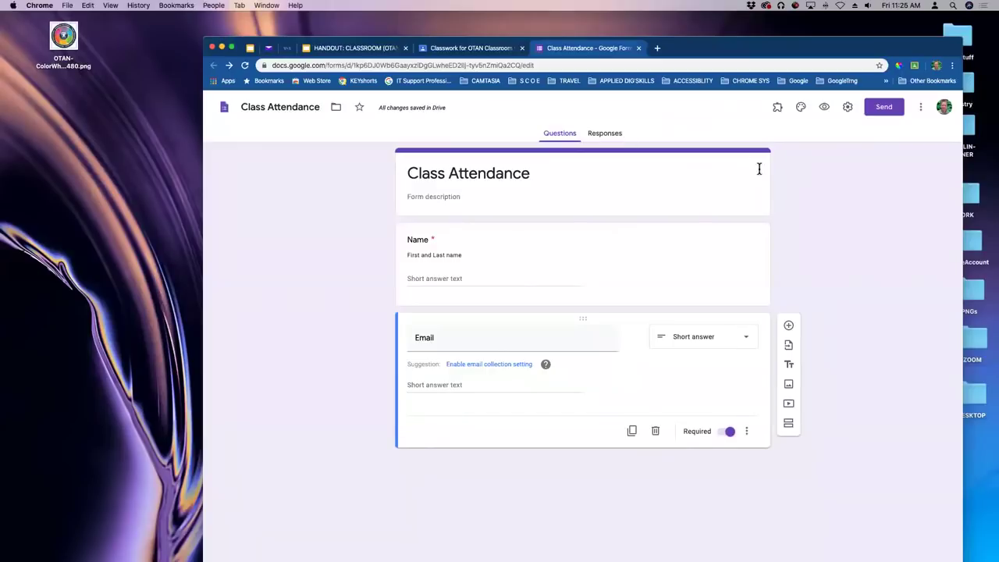
pyautogui.click(885, 109)
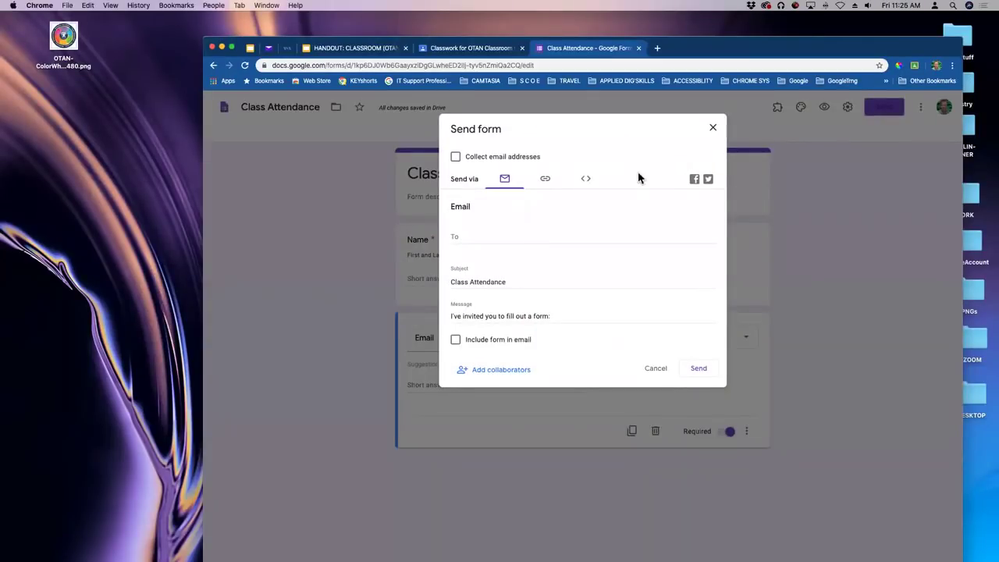
# Close the Send form dialog to return to the Class Attendance form editor.
pyautogui.click(713, 130)
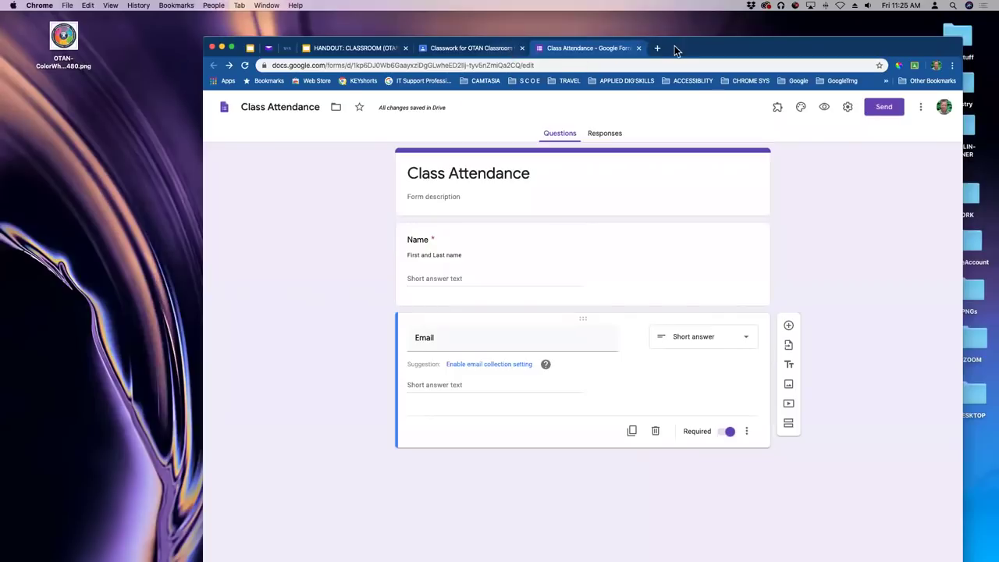
pyautogui.moveTo(675, 45); pyautogui.dragTo(674, 60)
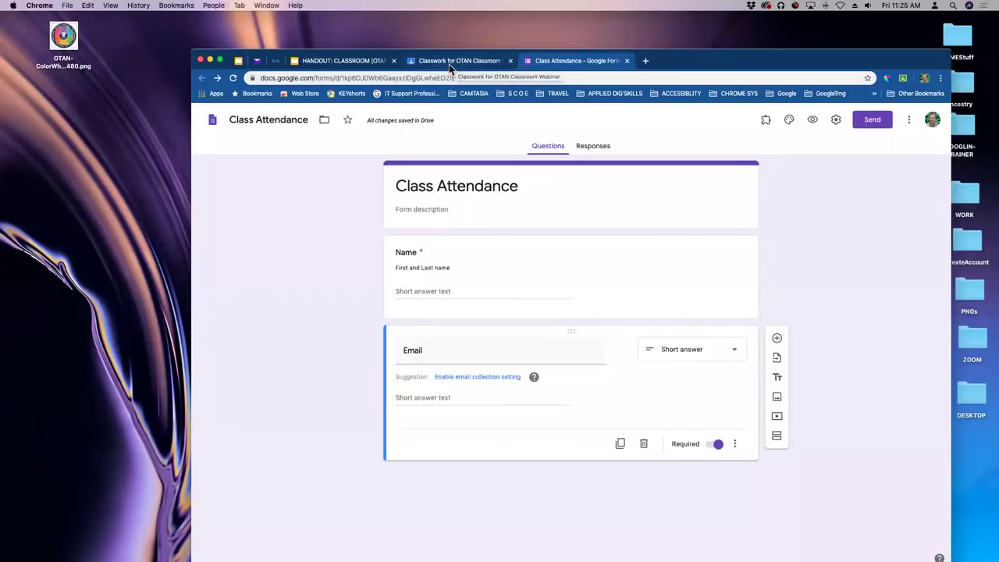
# Close the Forms tab, change the Attendance points from 100 to 10, and open Due.
pyautogui.click(627, 61)
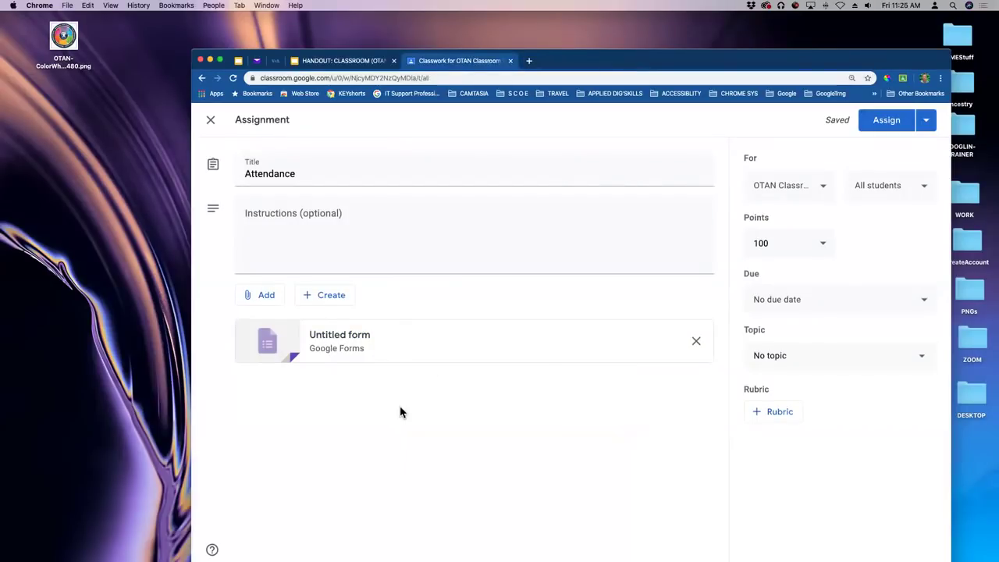
pyautogui.moveTo(633, 56); pyautogui.dragTo(649, 51)
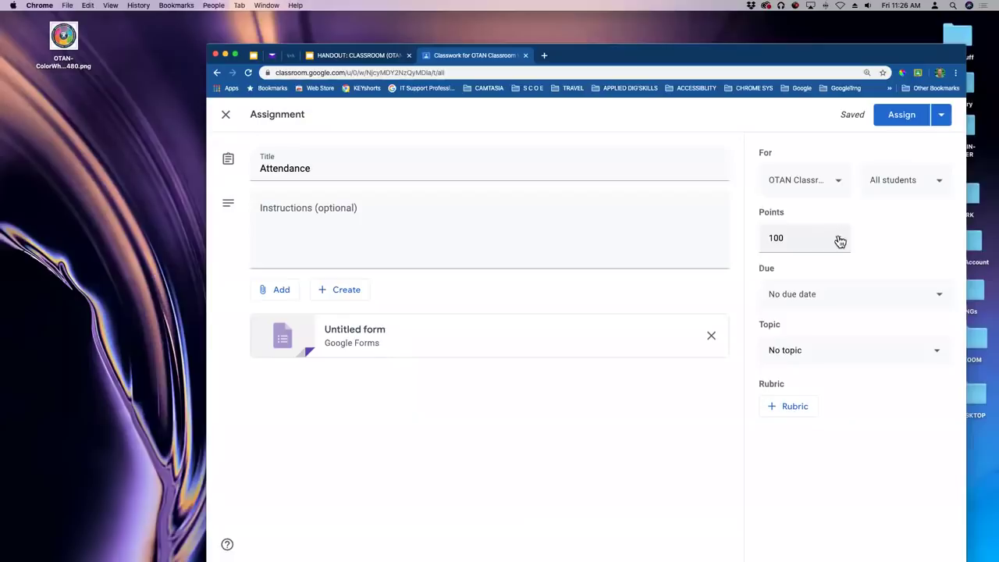
pyautogui.click(840, 241)
pyautogui.moveTo(805, 239); pyautogui.dragTo(750, 241)
pyautogui.write('10')
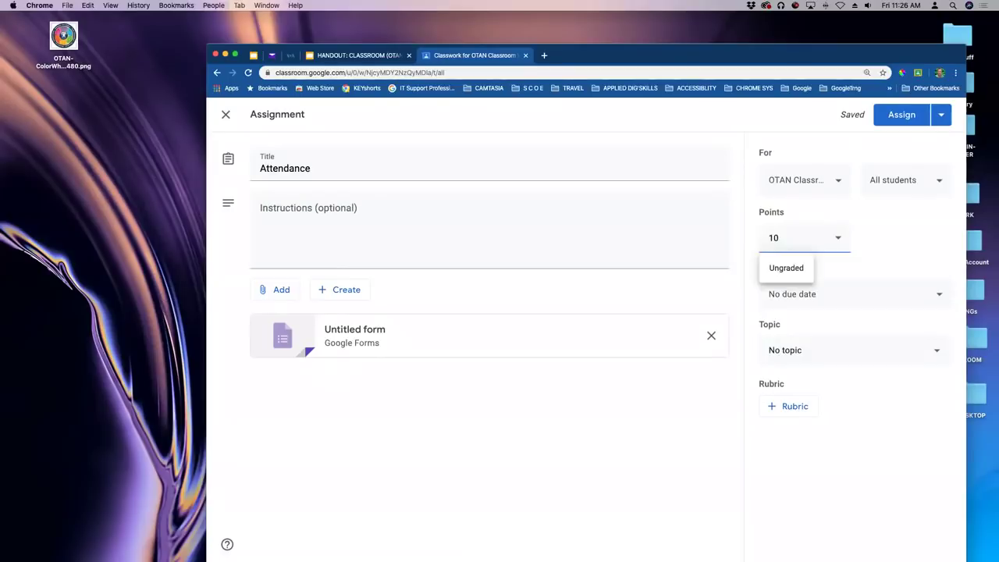
pyautogui.press('Return')
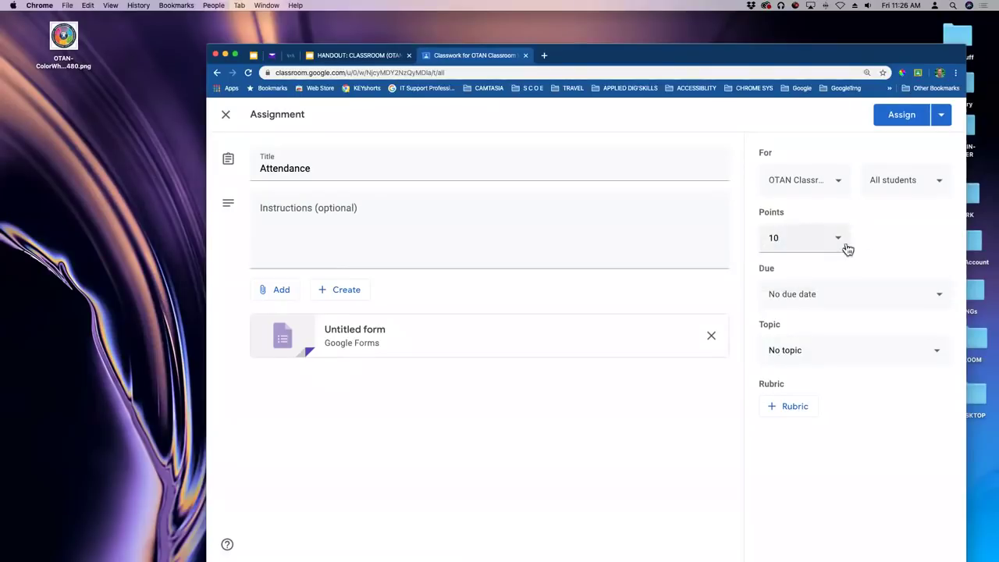
pyautogui.click(939, 299)
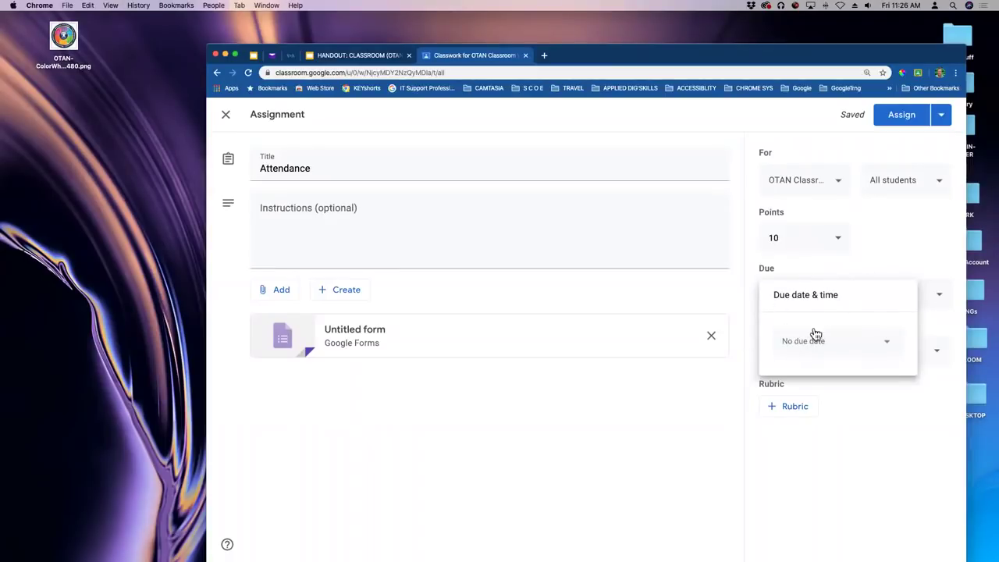
# Pick April 6 as the due date, then clear it so no due date remains.
pyautogui.click(887, 344)
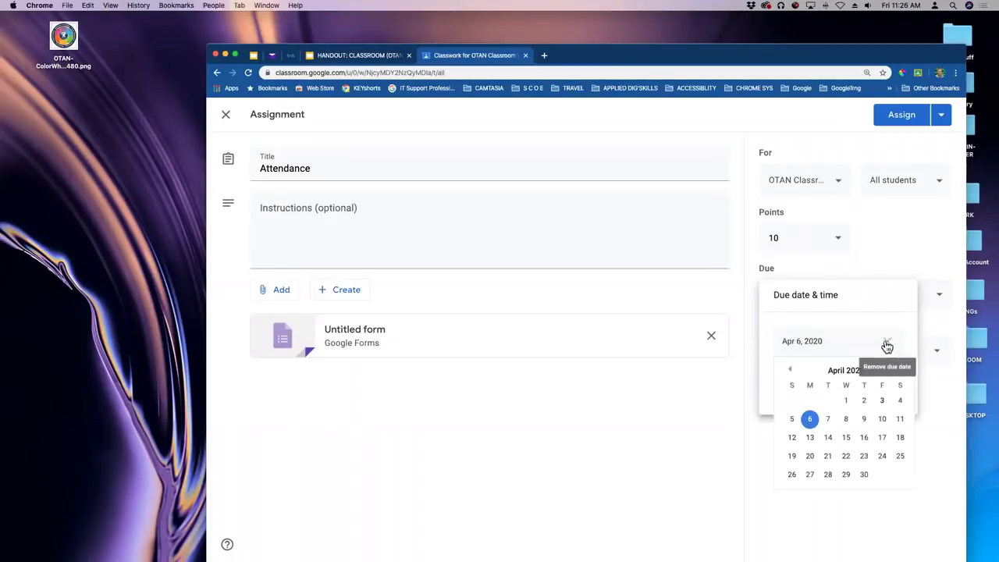
pyautogui.click(812, 422)
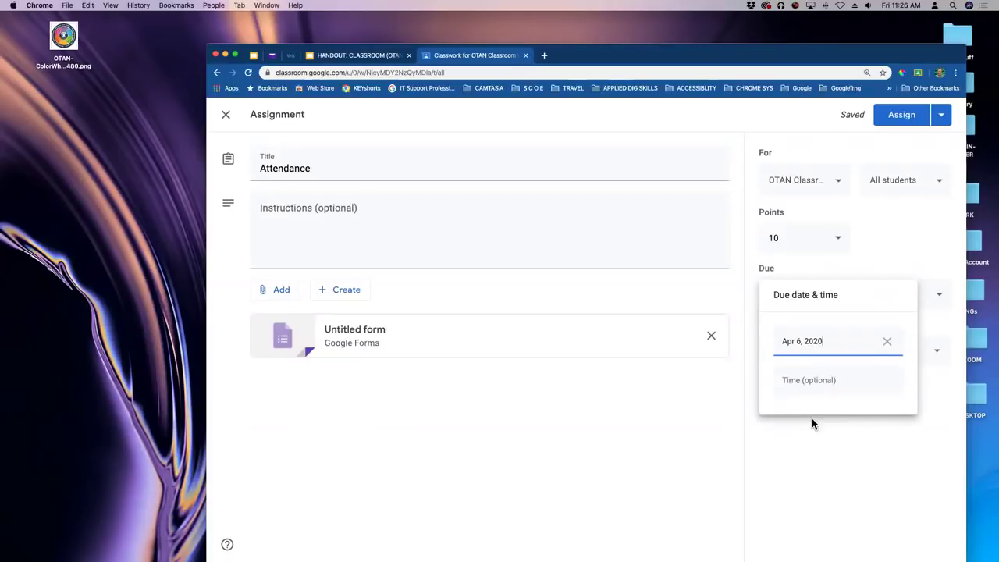
pyautogui.click(888, 344)
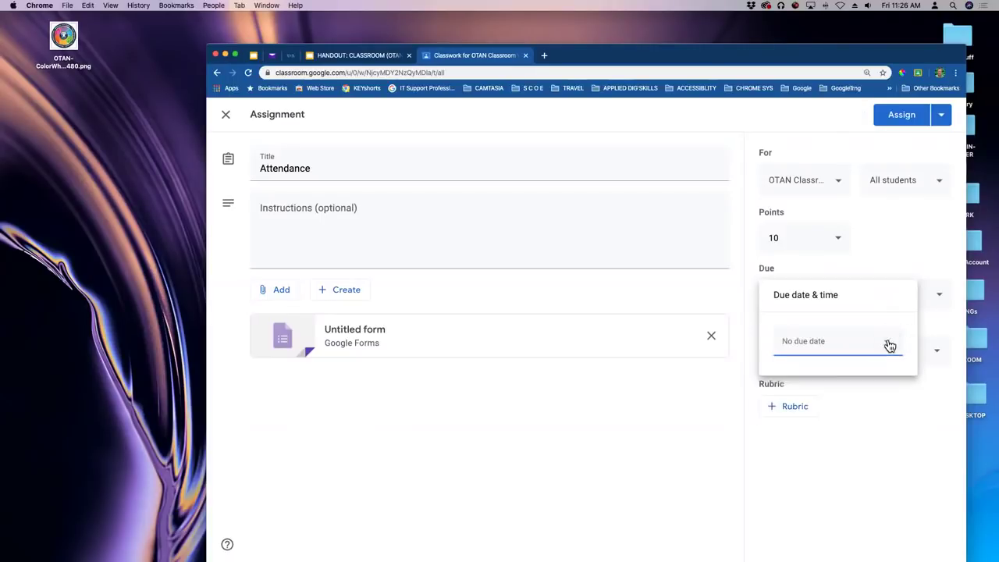
pyautogui.click(738, 449)
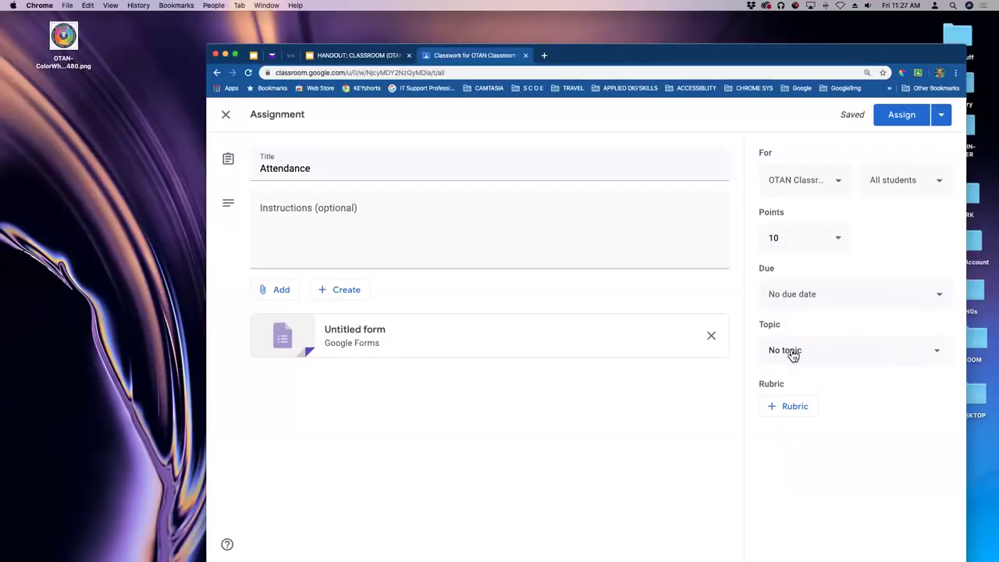
# Set the topic to Class Materials, assign the Attendance assignment, and expand its Classwork entry.
pyautogui.click(935, 353)
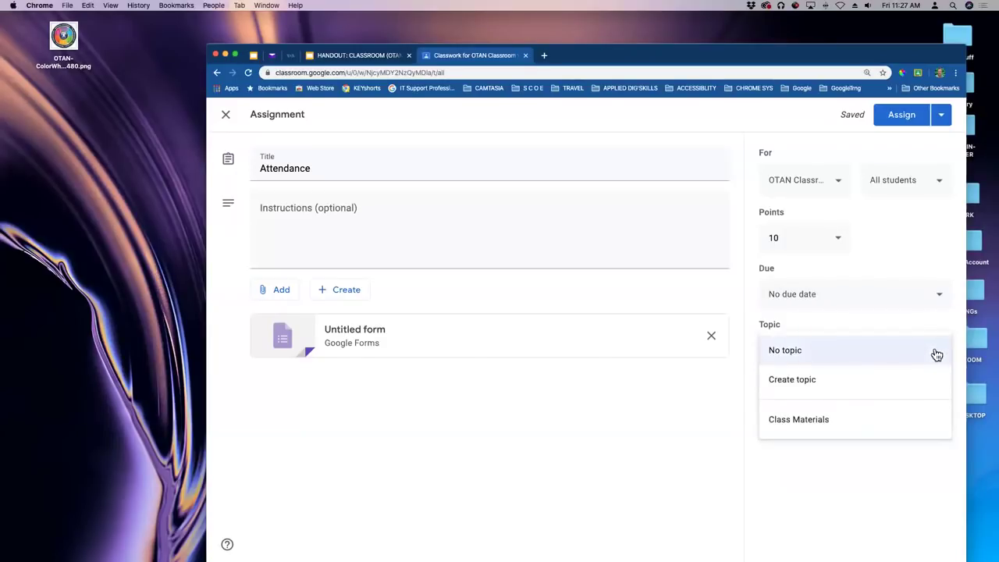
pyautogui.click(814, 419)
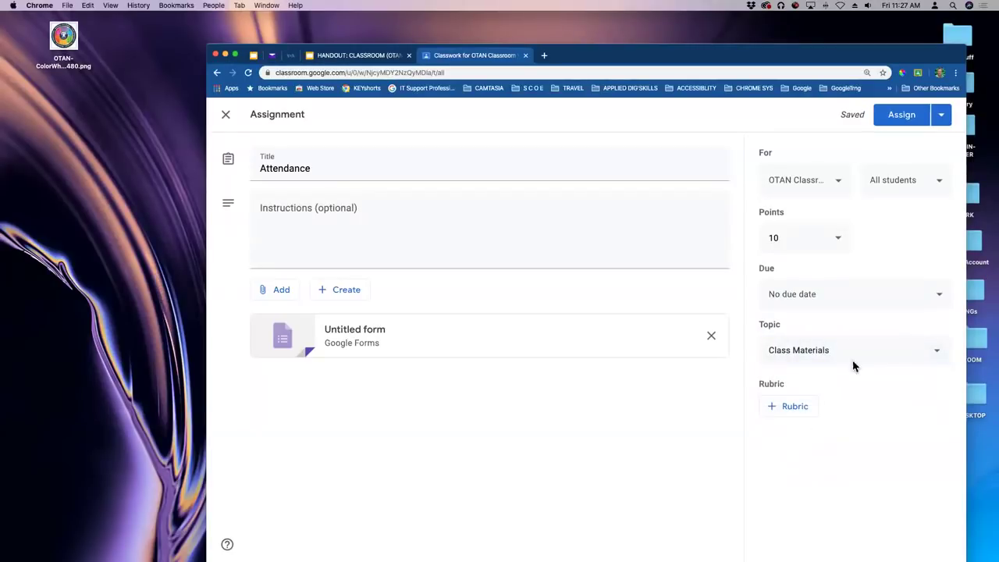
pyautogui.click(903, 118)
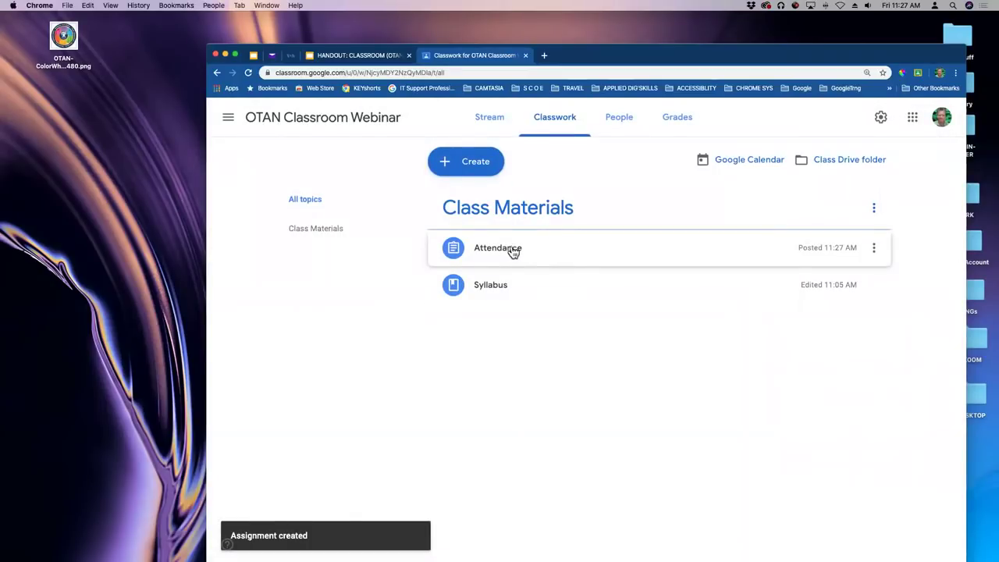
pyautogui.click(513, 250)
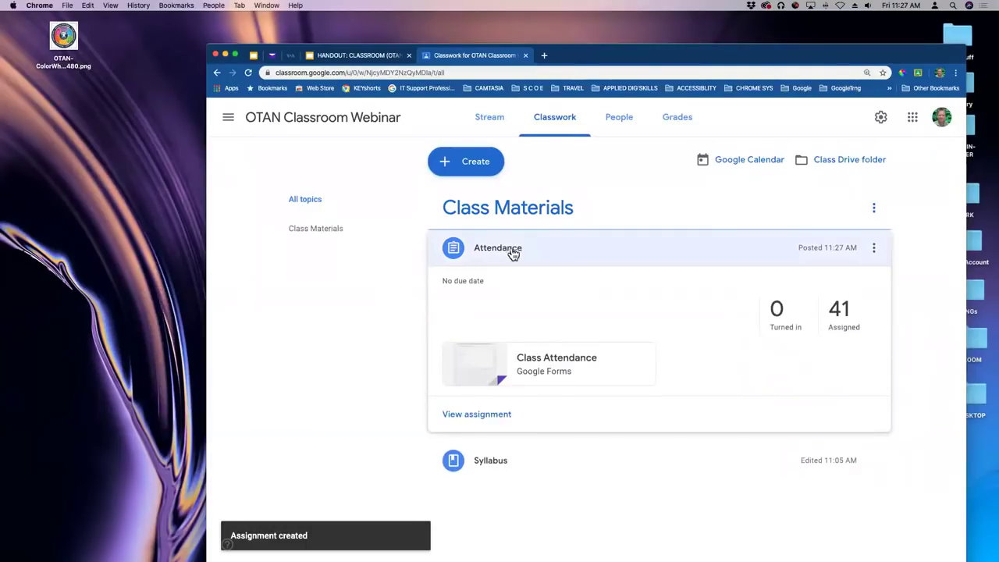
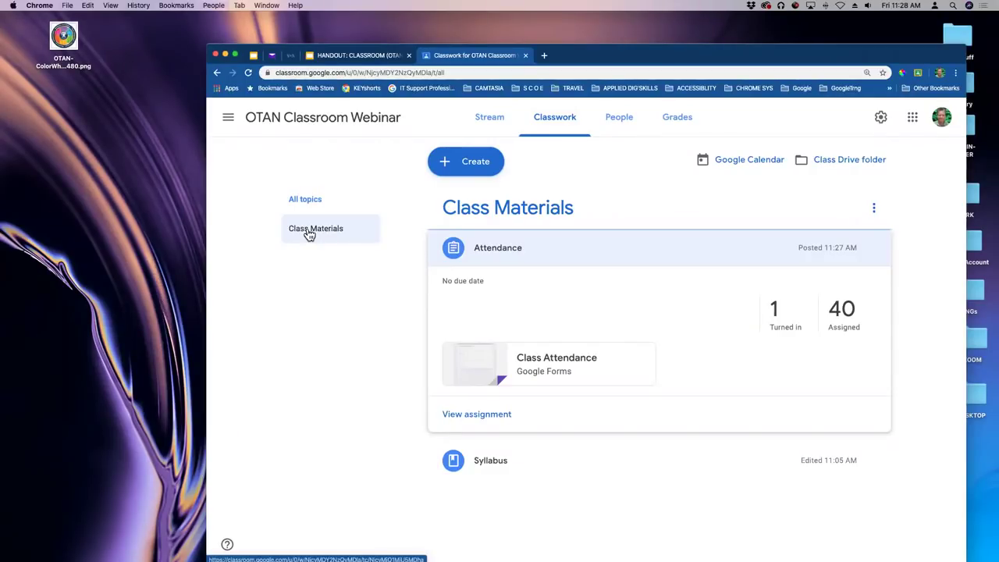
# In the student's Safari window, open the OTAN Classroom Webinar class's Class Materials topic on Classwork.
pyautogui.moveTo(6, 410)
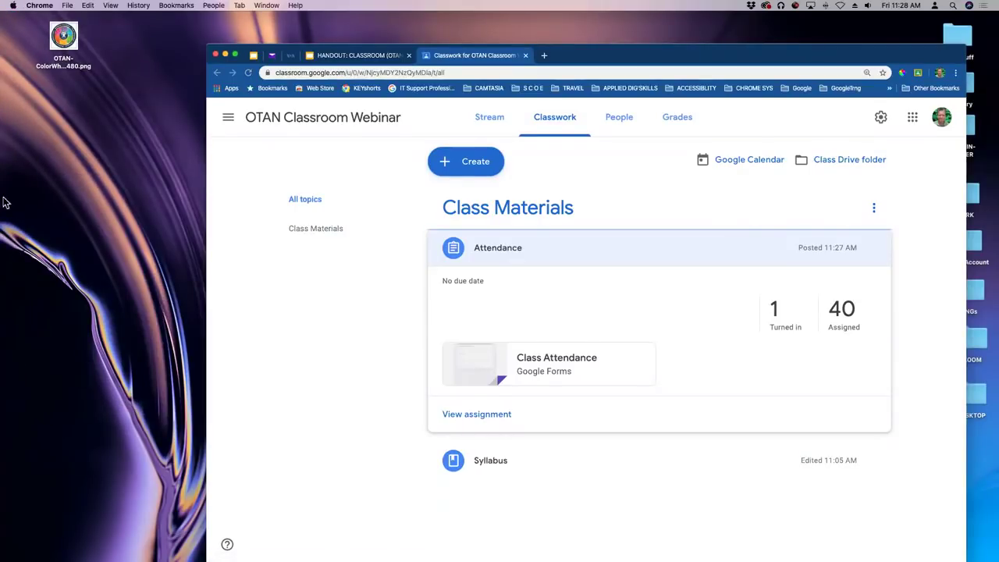
pyautogui.click(6, 238)
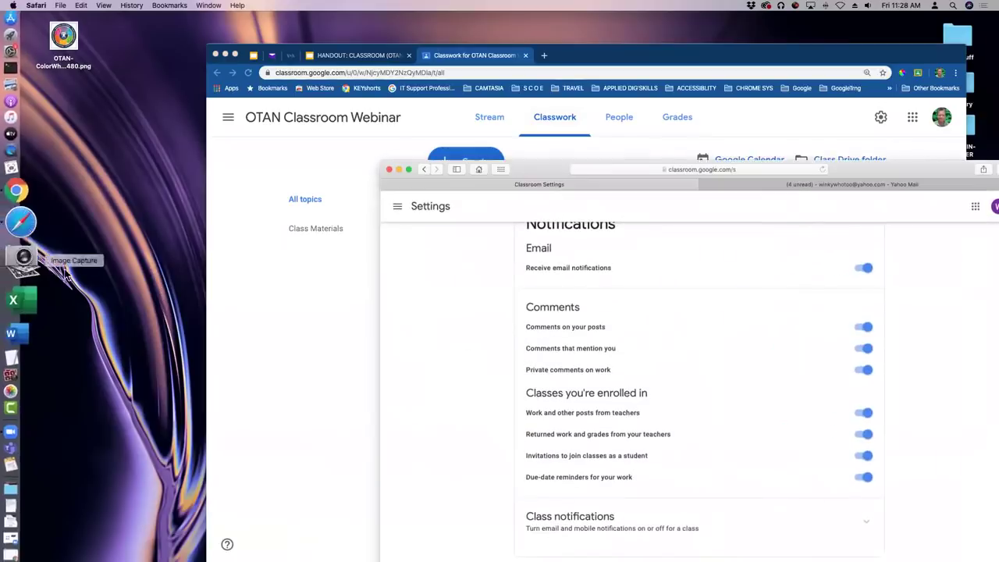
pyautogui.doubleClick(695, 185)
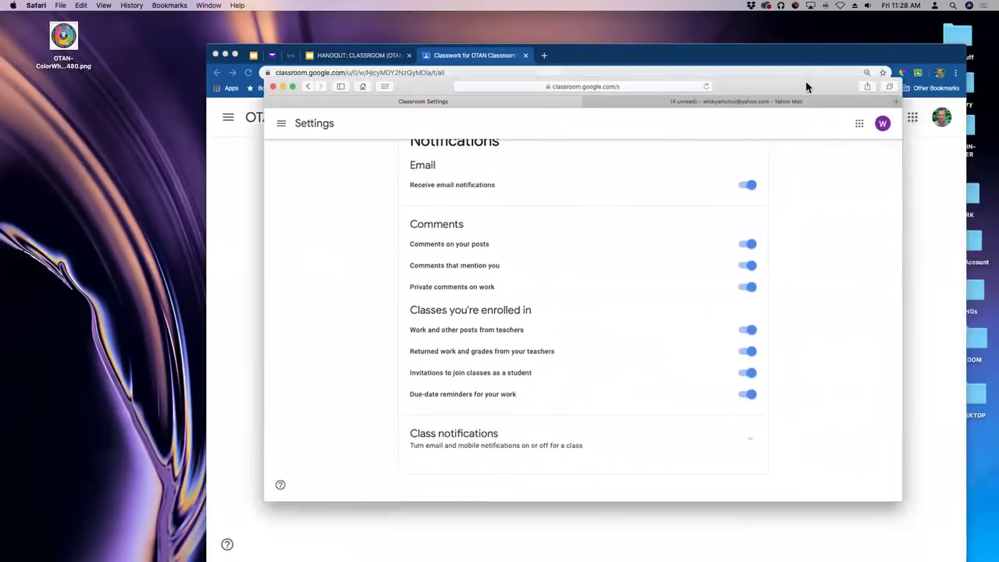
pyautogui.scroll(3, 610, 245)
pyautogui.click(277, 98)
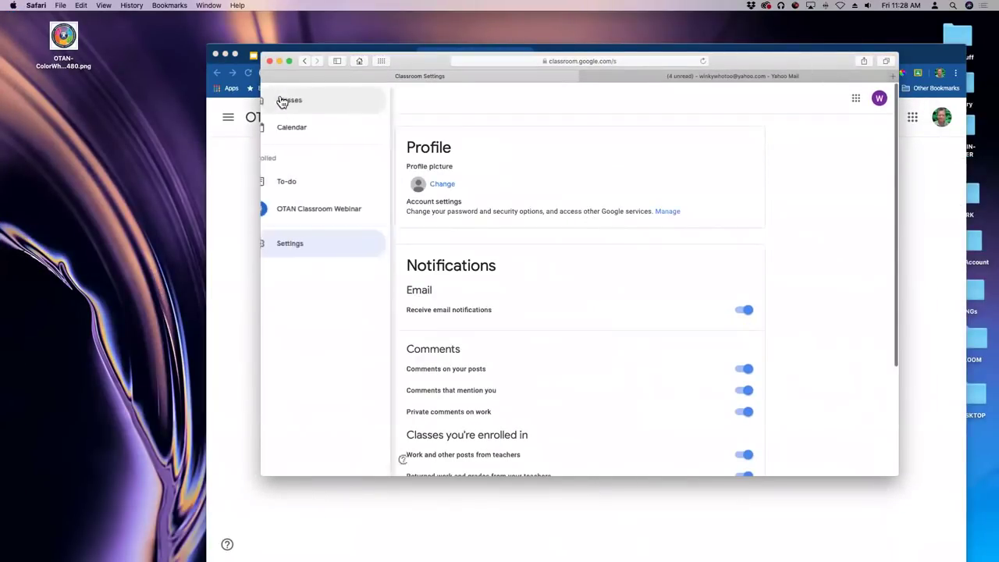
pyautogui.click(306, 214)
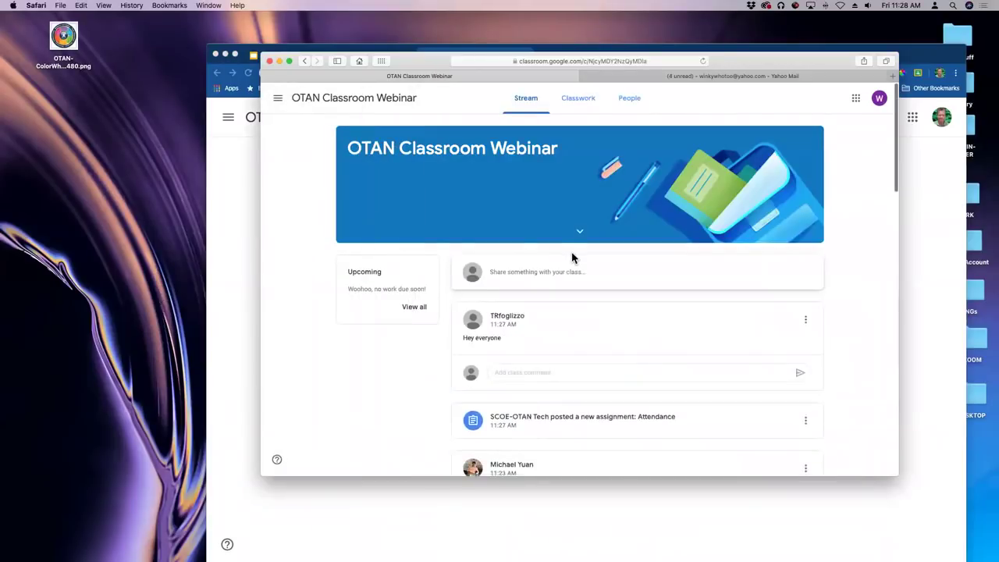
pyautogui.click(578, 99)
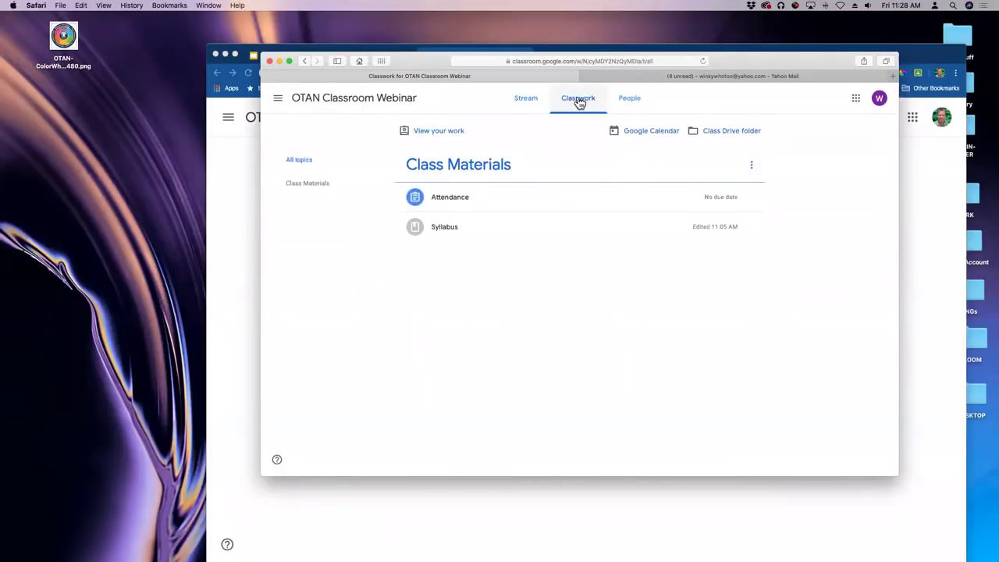
pyautogui.click(317, 191)
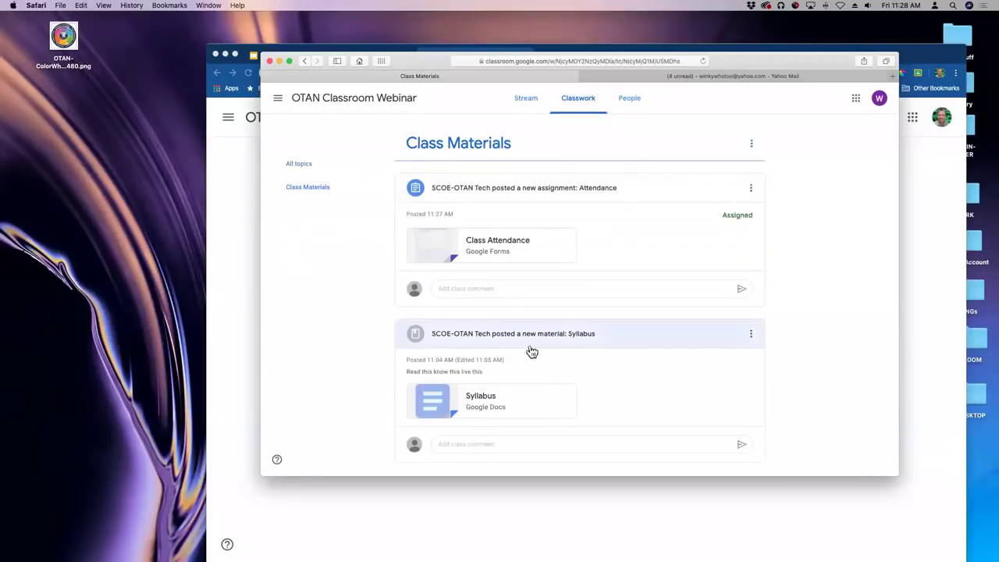
# Open the Class Attendance form, enter the student's name and e-mail address, and submit it.
pyautogui.click(520, 244)
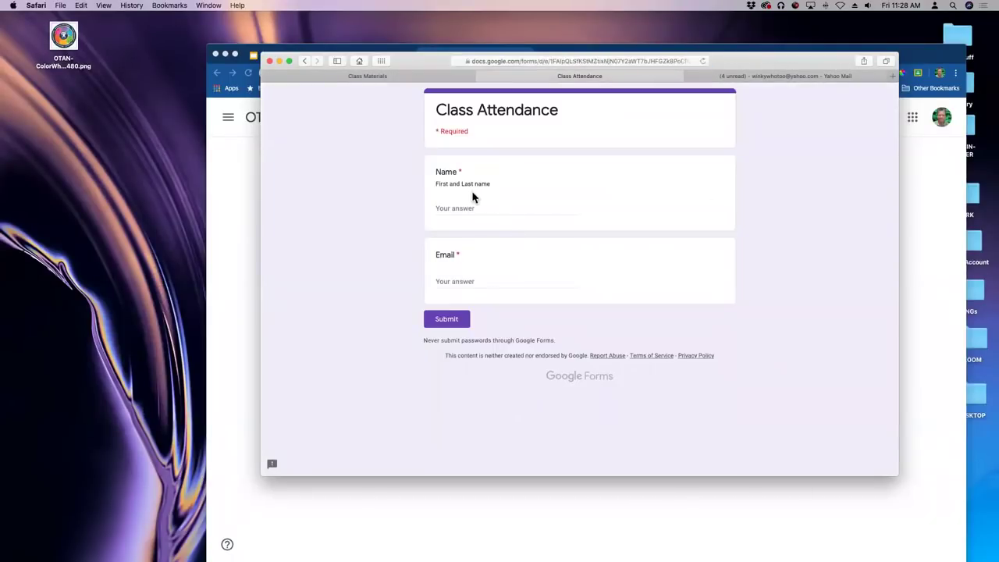
pyautogui.click(458, 208)
pyautogui.press('BackSpace')
pyautogui.press('BackSpace')
pyautogui.press('BackSpace')
pyautogui.press('BackSpace')
pyautogui.press('BackSpace')
pyautogui.press('BackSpace')
pyautogui.press('BackSpace')
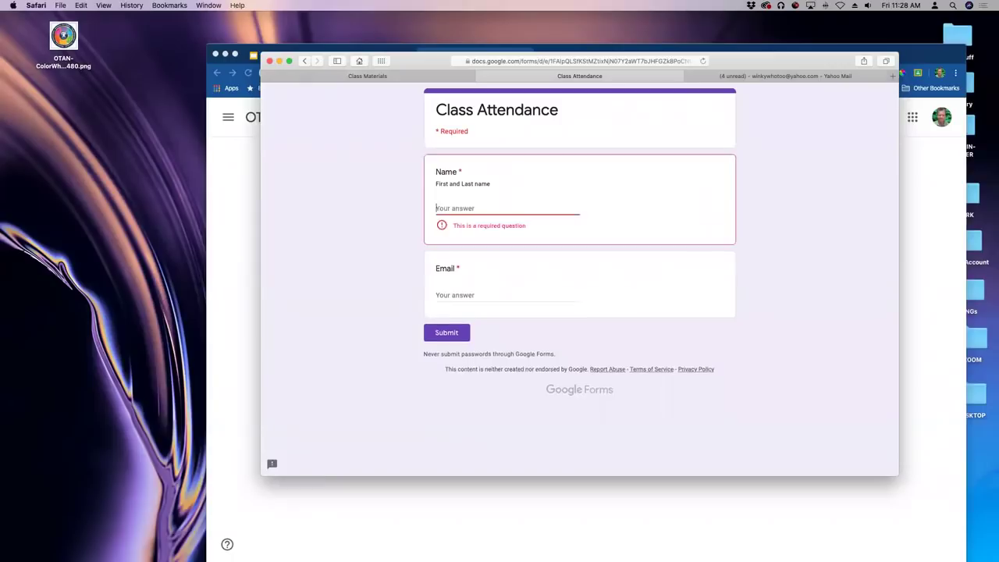
pyautogui.press('Tab')
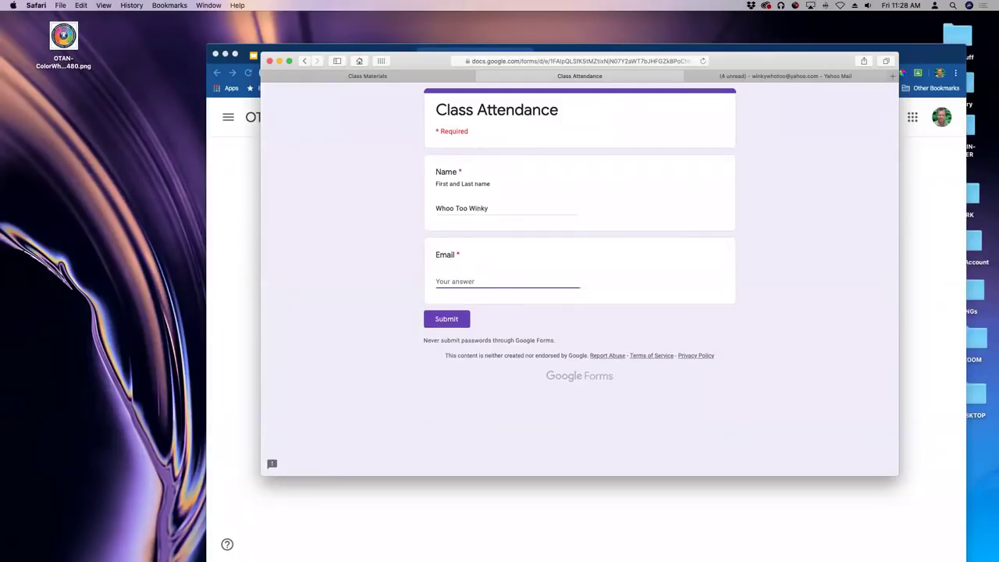
pyautogui.click(450, 319)
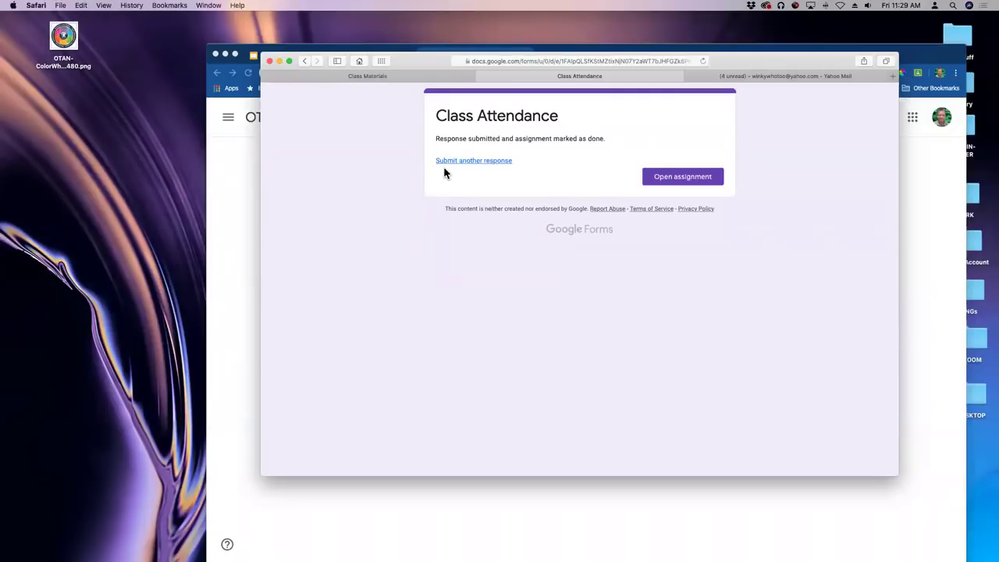
# Check the turned-in Attendance assignment, close the mail, Attendance and form tabs, and return to the teacher window.
pyautogui.click(671, 179)
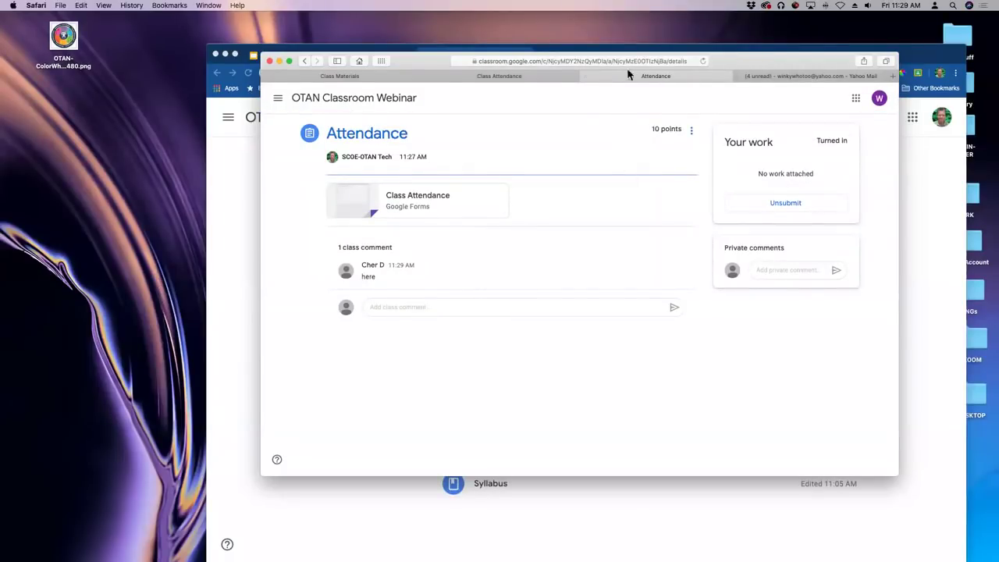
pyautogui.click(739, 76)
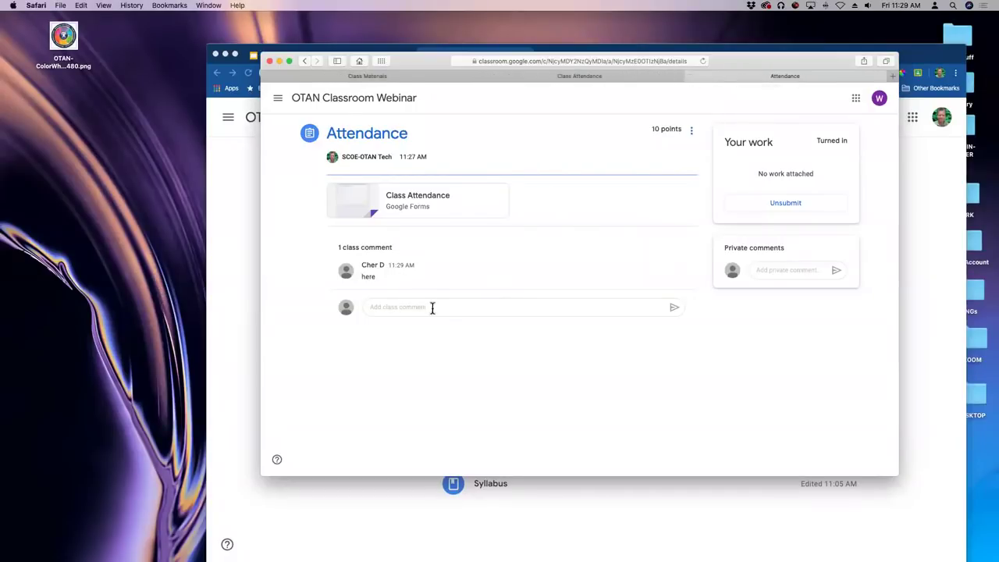
pyautogui.click(690, 76)
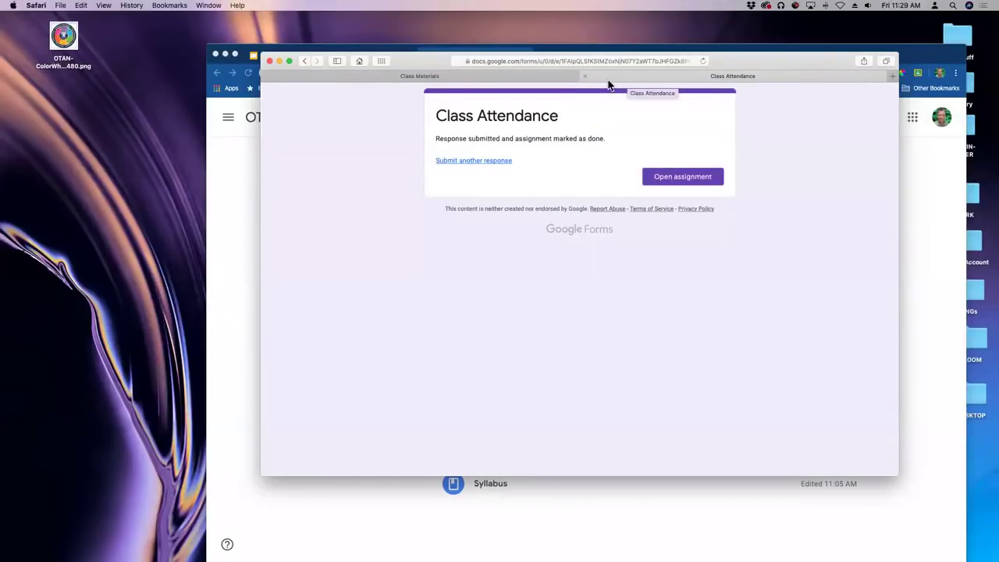
pyautogui.click(585, 74)
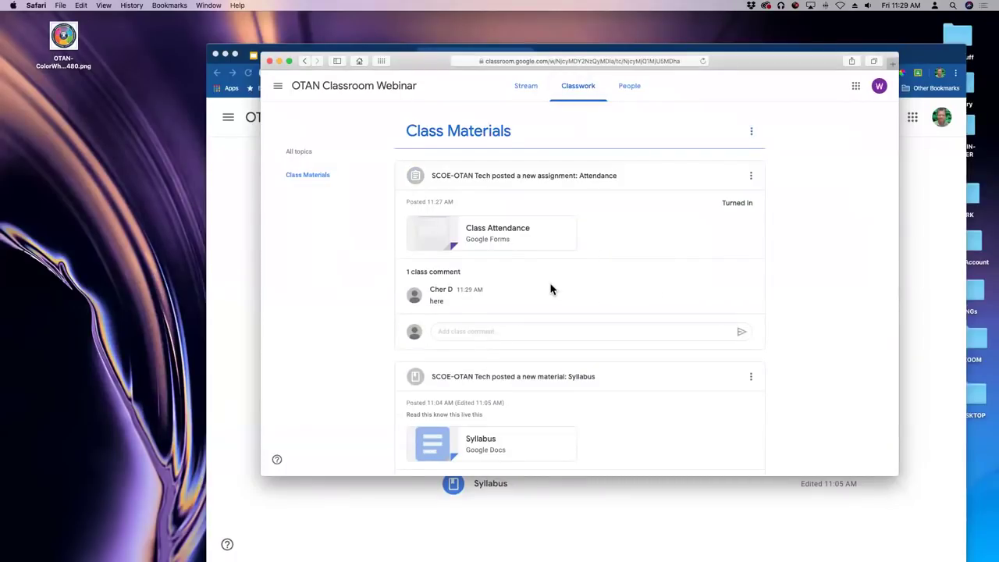
pyautogui.moveTo(757, 69); pyautogui.dragTo(756, 131)
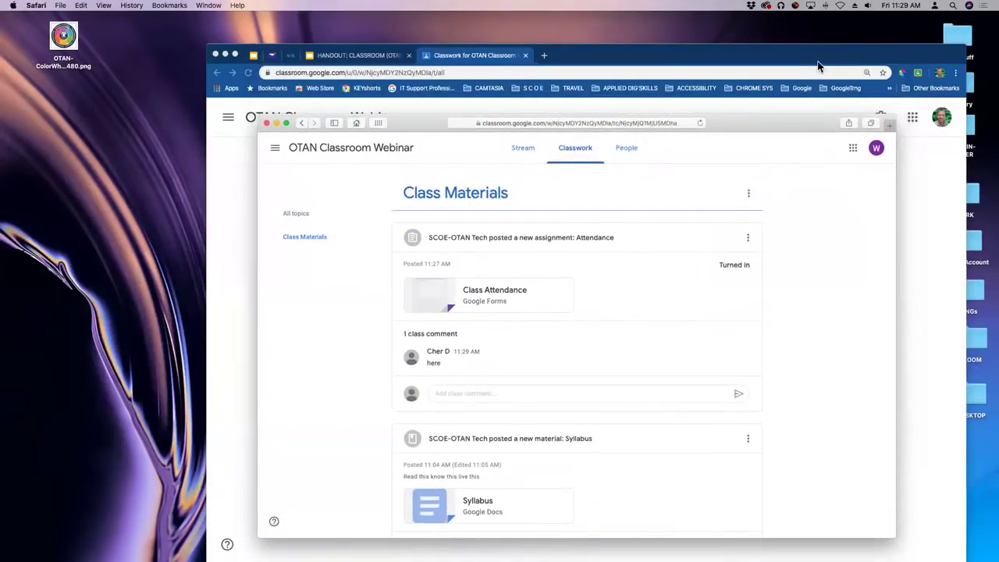
pyautogui.click(823, 61)
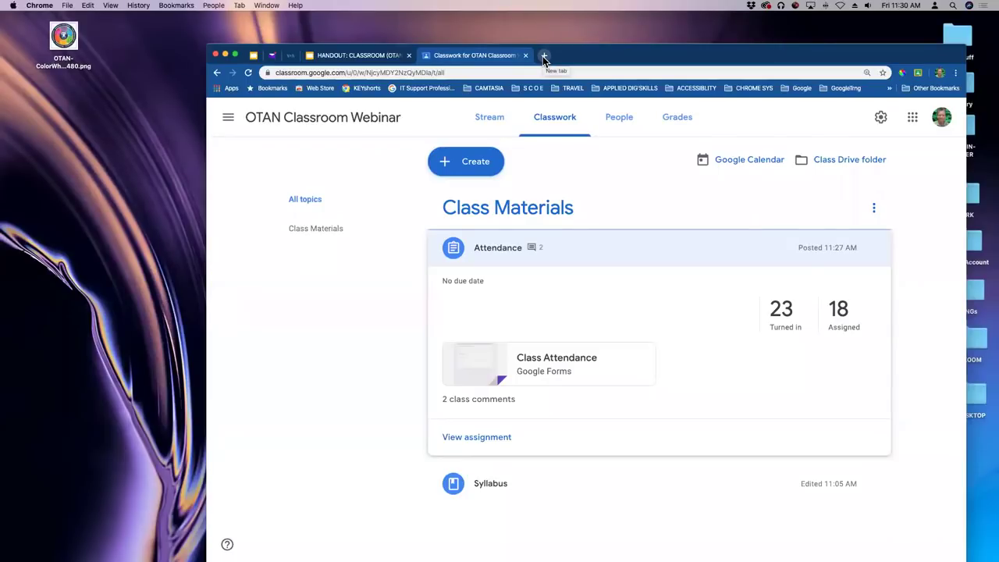
# Open the class's Drive folder from the teacher's Classwork page.
pyautogui.click(846, 160)
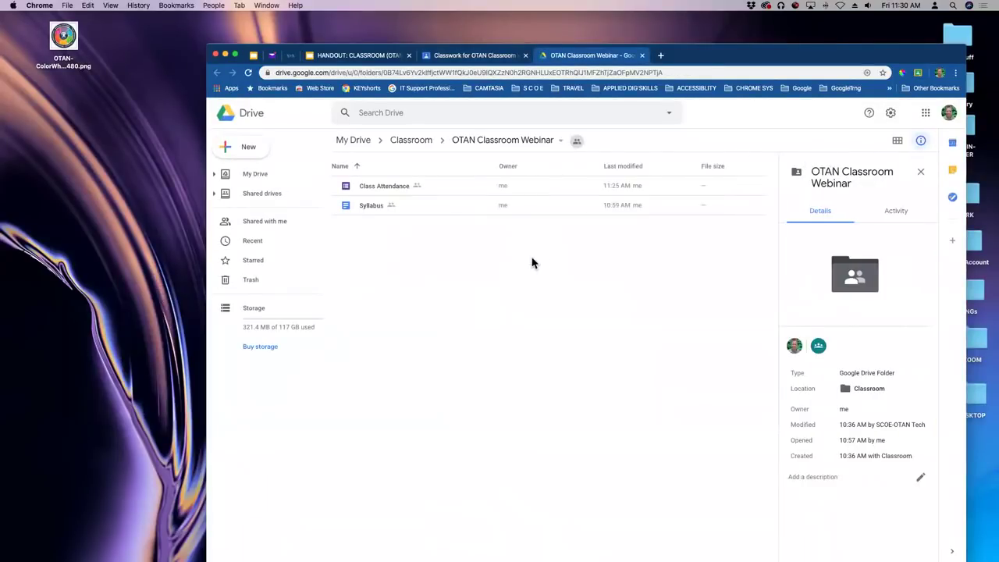
# Open the Class Attendance form from the class Drive folder for editing and view its responses.
pyautogui.doubleClick(365, 207)
pyautogui.click(396, 188)
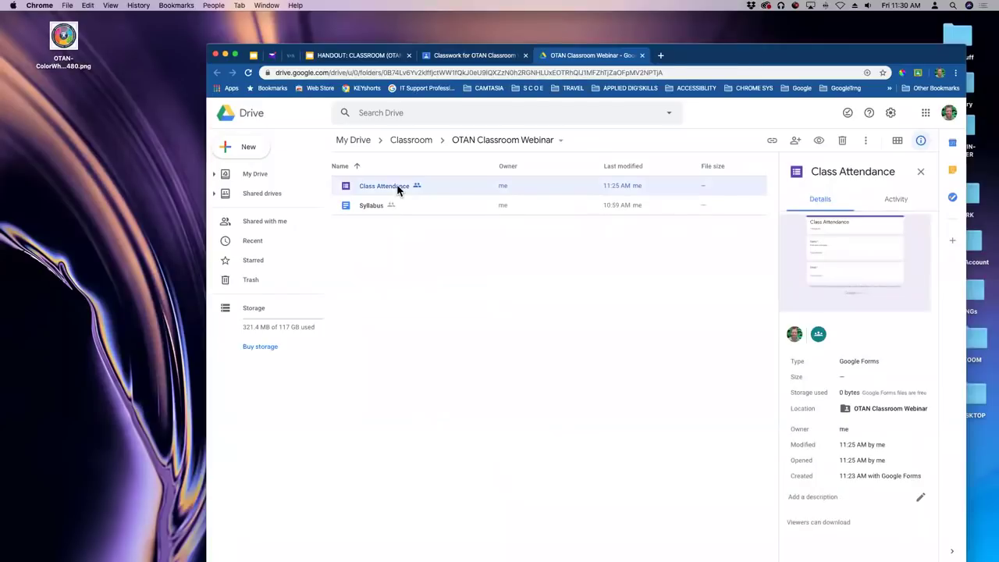
pyautogui.doubleClick(397, 187)
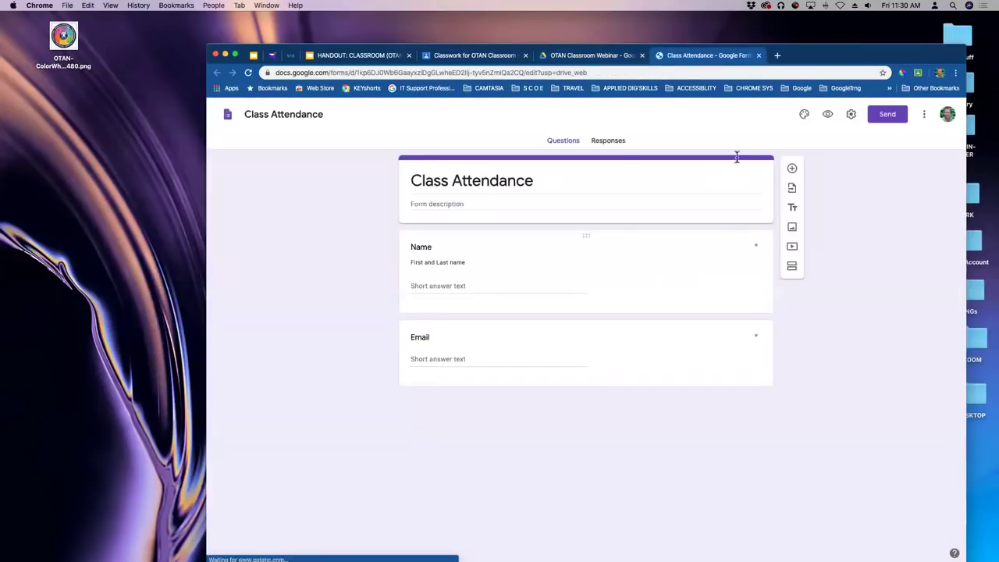
pyautogui.click(606, 146)
# Review the response summary and send responses to a new 'Class Attendance (Responses)' spreadsheet.
pyautogui.scroll(-1, 648, 282)
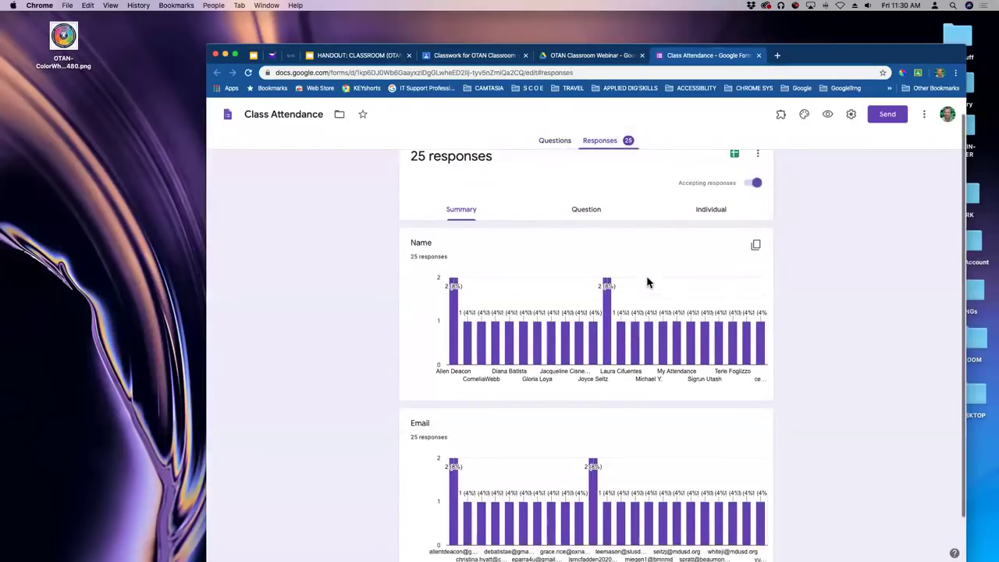
pyautogui.scroll(-2, 648, 283)
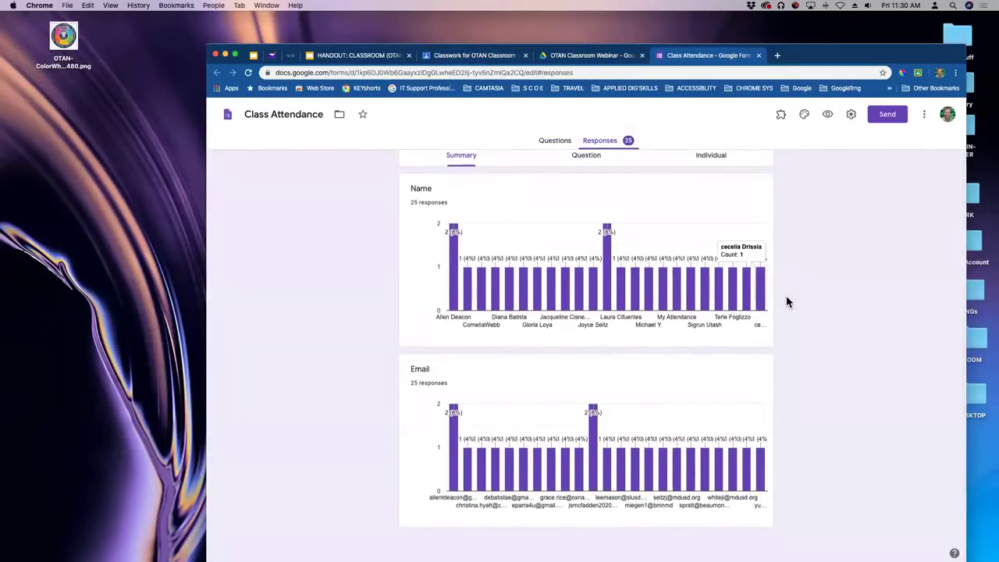
pyautogui.scroll(3, 668, 258)
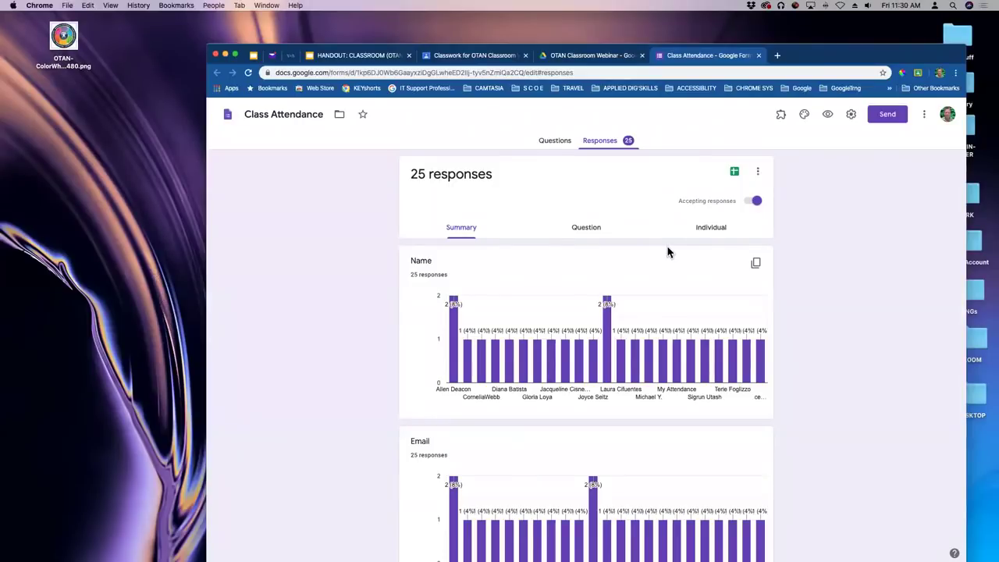
pyautogui.click(735, 173)
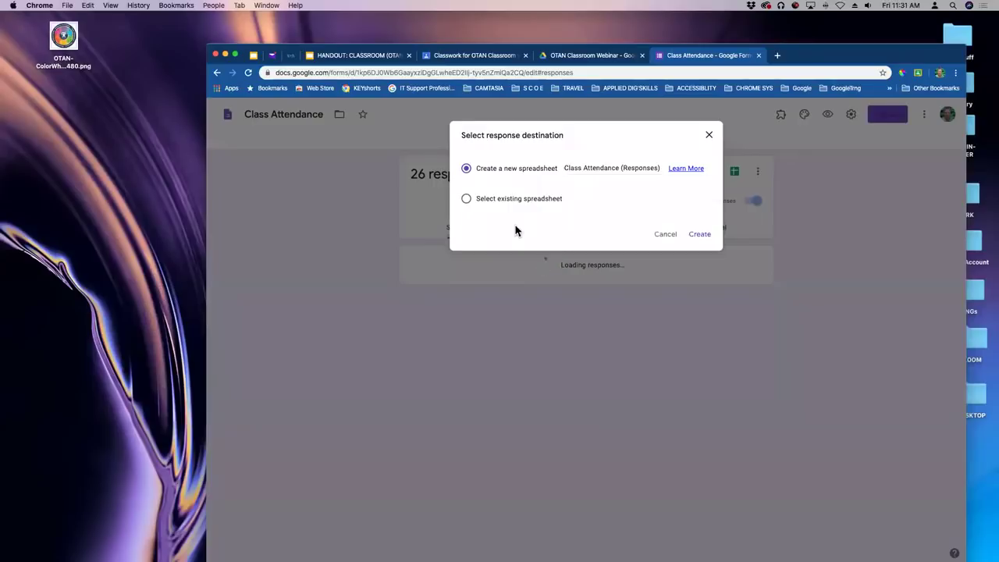
pyautogui.click(709, 235)
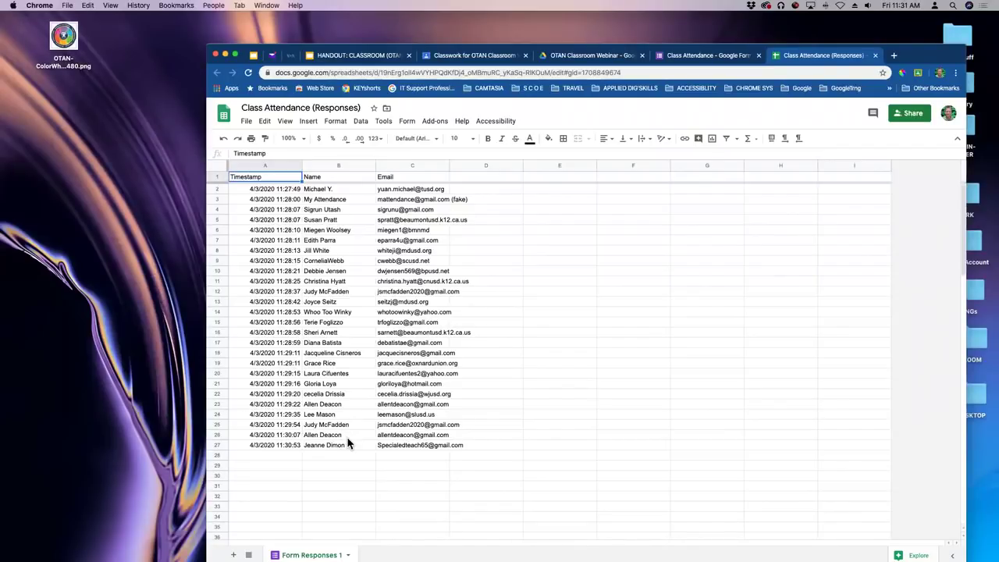
# Check the 11:30:07 timestamp in cell A26, then close the responses spreadsheet.
pyautogui.click(264, 436)
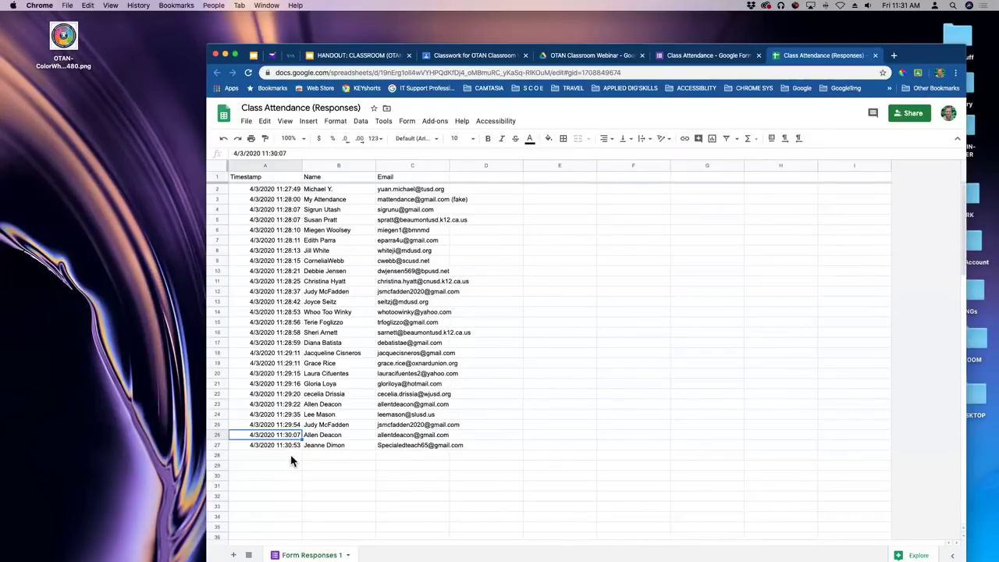
pyautogui.click(876, 56)
# Close the Class Attendance form and start a new assignment from the class's Classwork page.
pyautogui.click(758, 56)
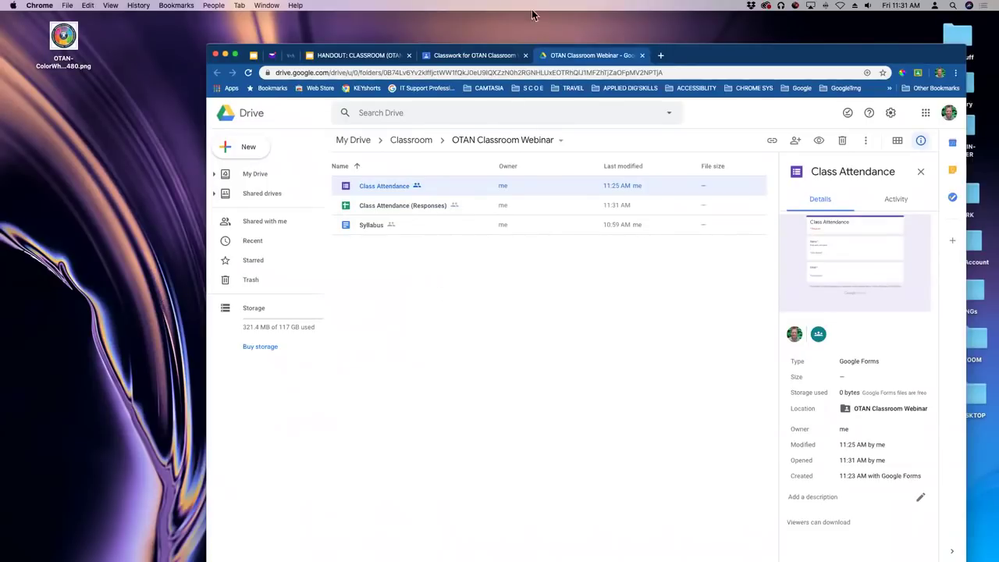
pyautogui.click(504, 58)
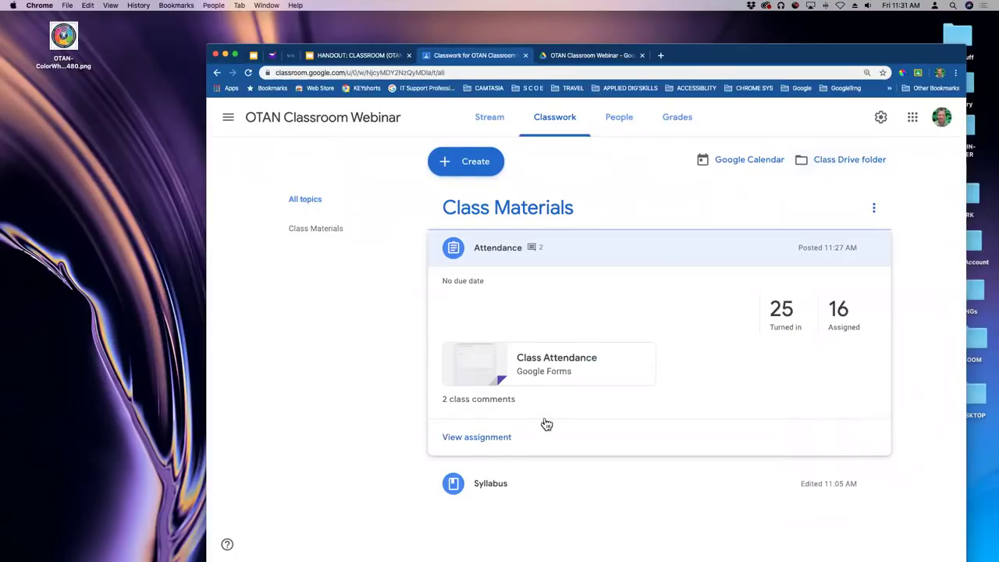
pyautogui.click(472, 165)
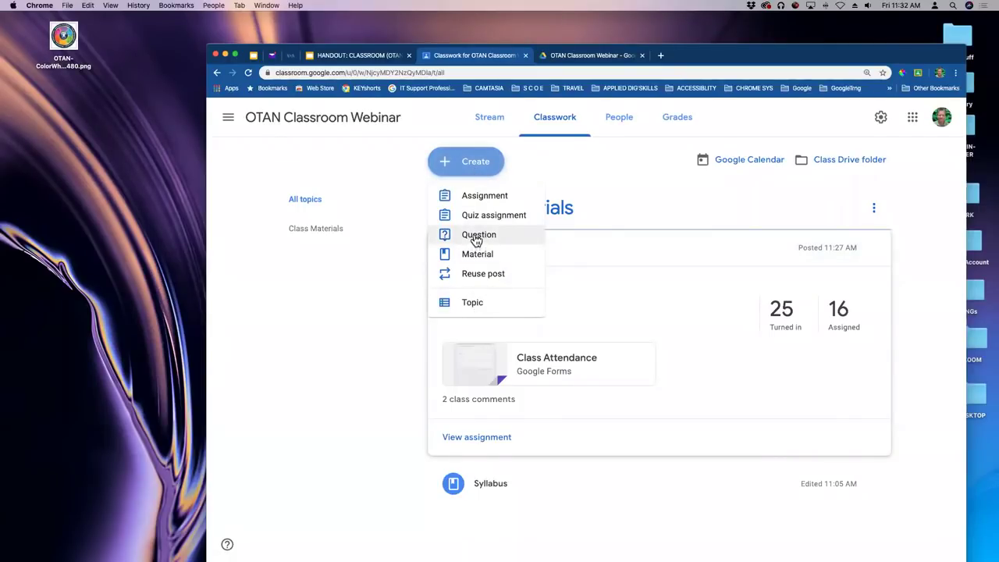
pyautogui.click(481, 197)
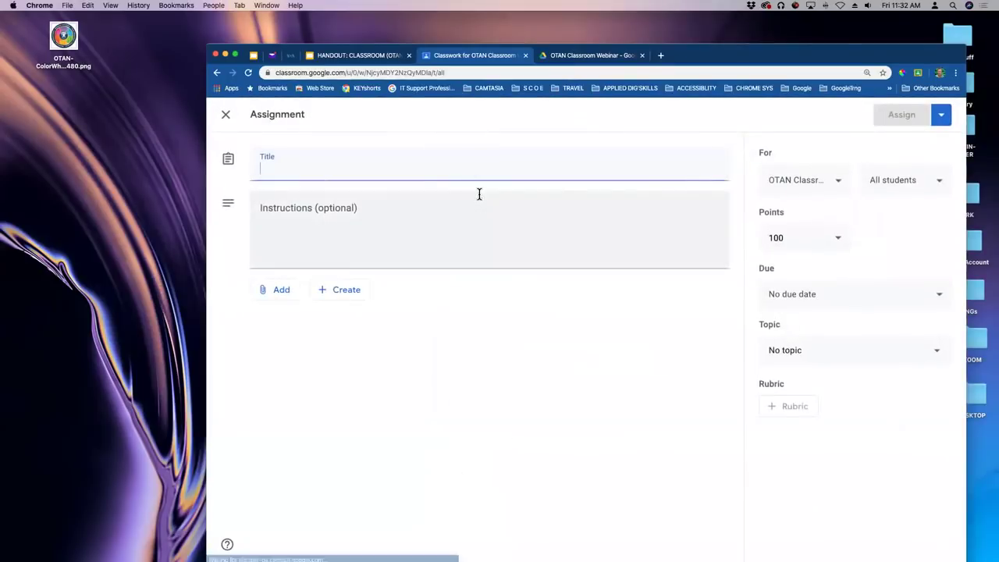
# Title the assignment 'Simple Assignment' and attach a newly created Google Doc.
pyautogui.moveTo(701, 59); pyautogui.dragTo(728, 56)
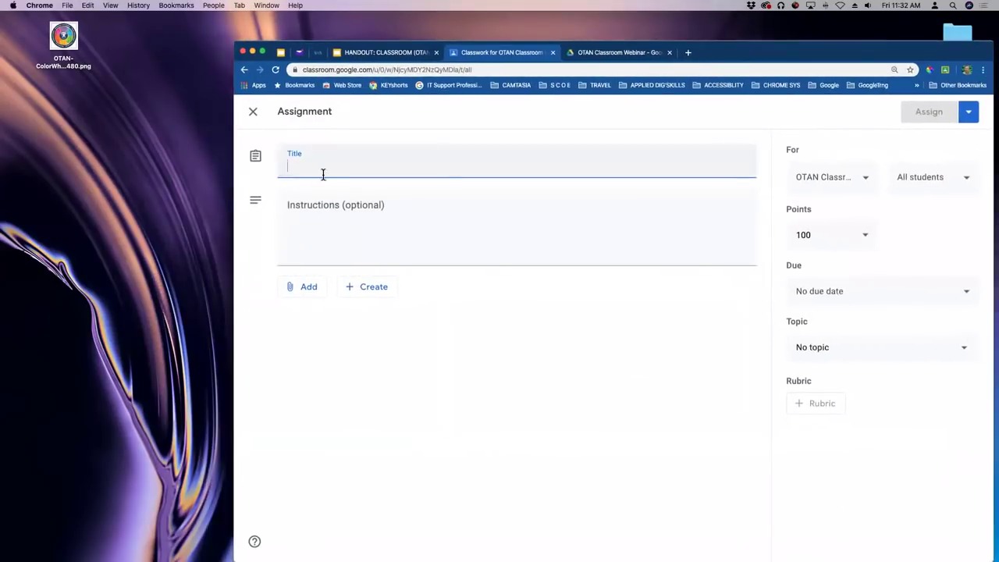
pyautogui.write('Som')
pyautogui.press('BackSpace')
pyautogui.press('BackSpace')
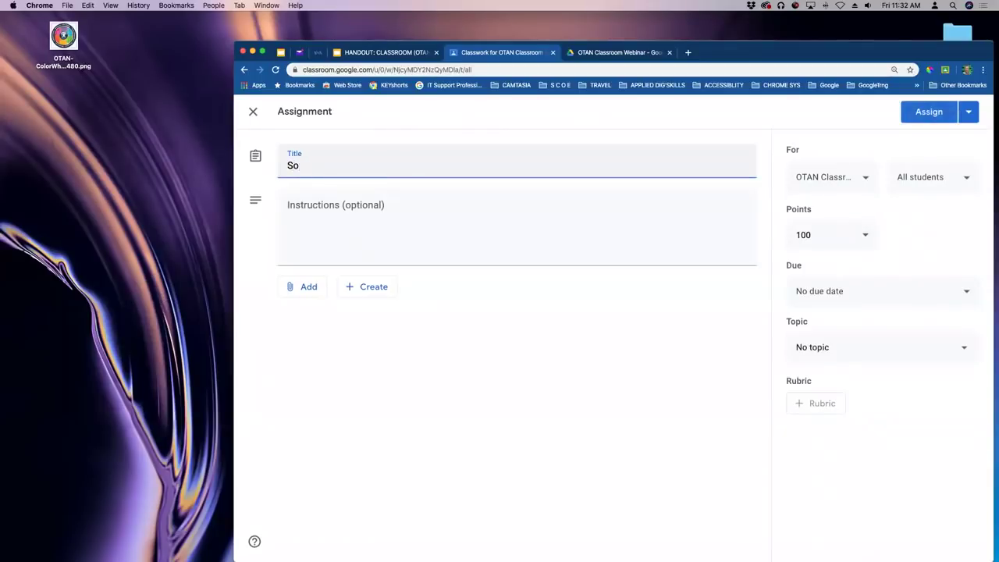
pyautogui.write('imple Asssignment')
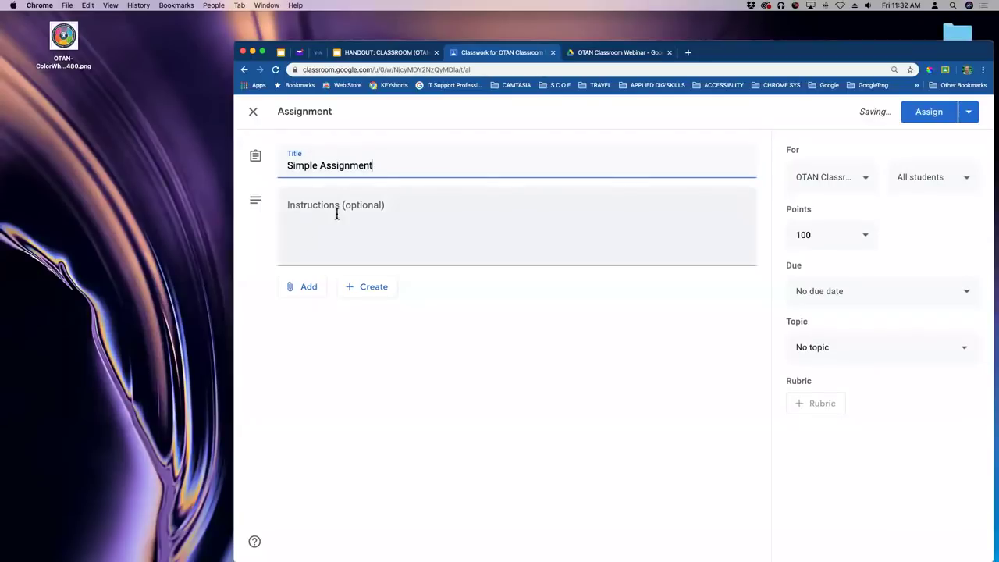
pyautogui.click(347, 219)
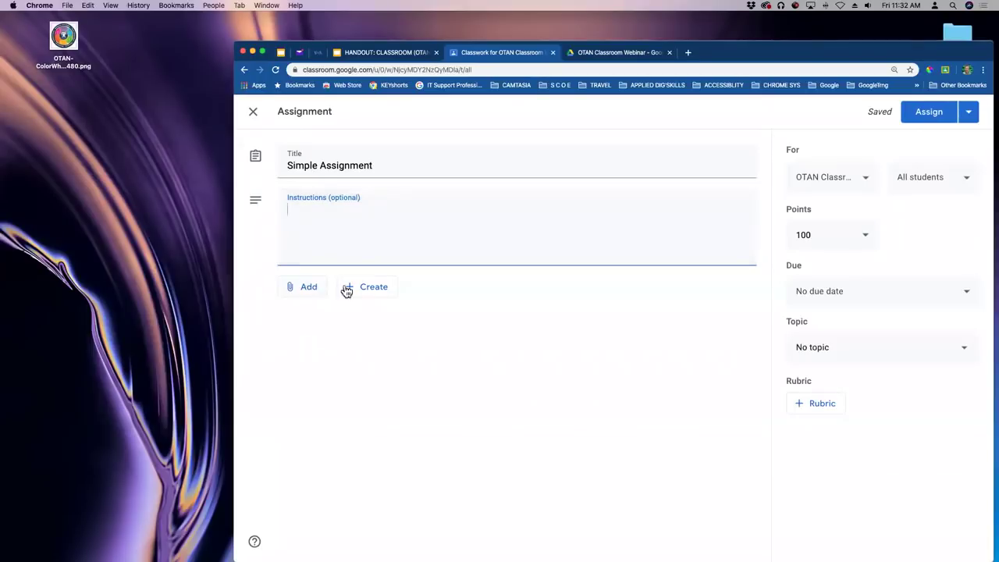
pyautogui.click(375, 288)
pyautogui.click(381, 310)
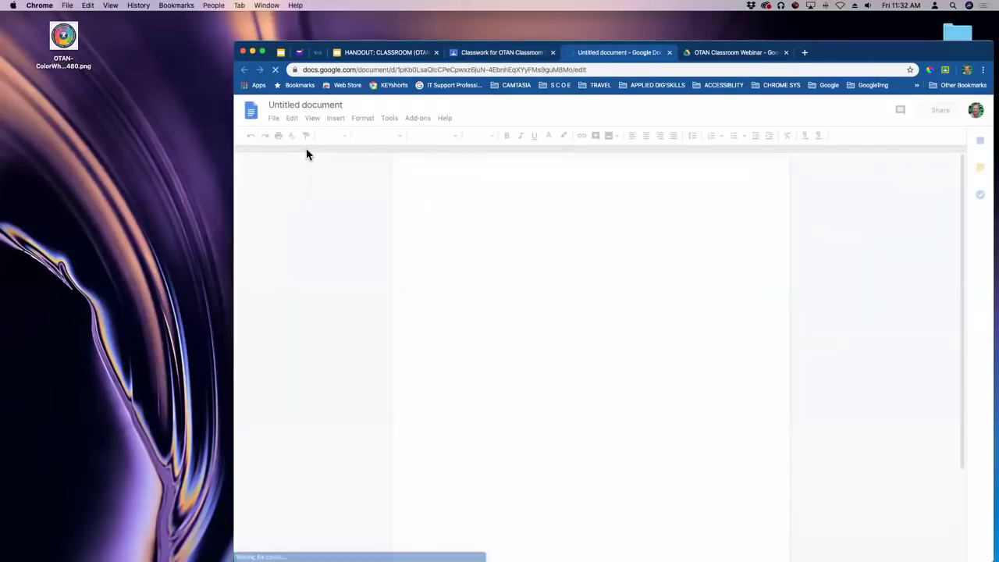
pyautogui.click(287, 105)
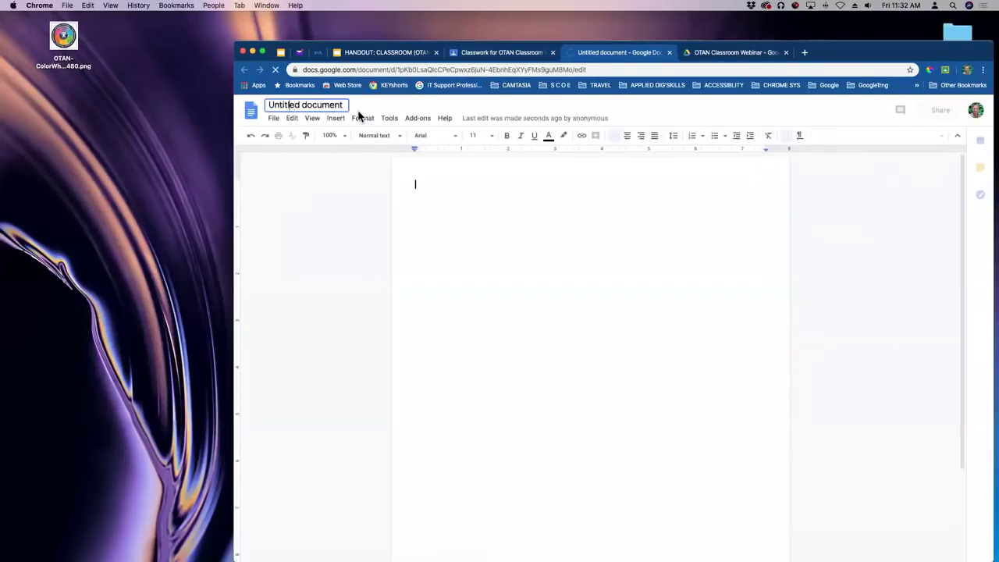
# Rename the document to SIMPLE and type the heading 'SIMPLE LESSON'.
pyautogui.press('super+a')
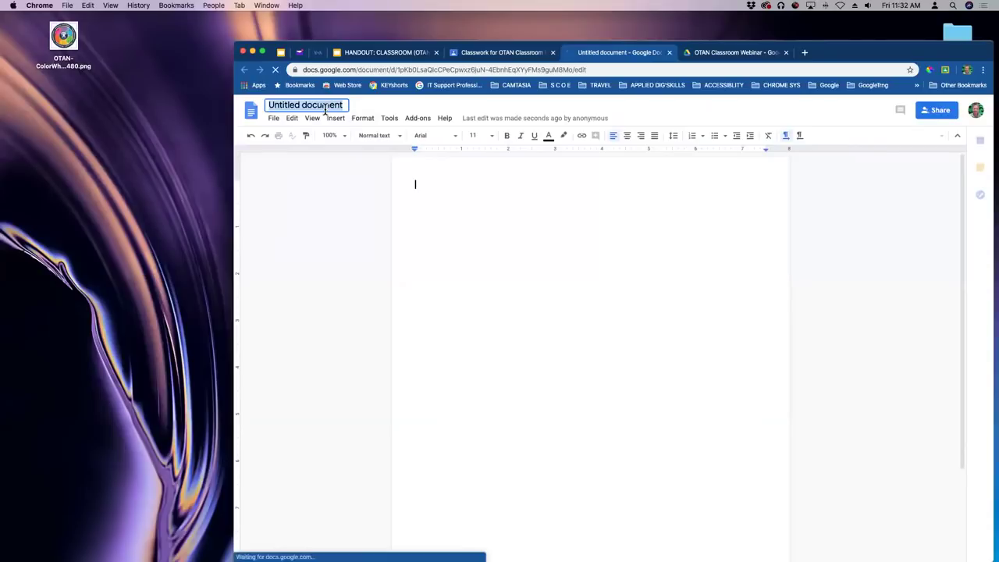
pyautogui.write('SIMPLE')
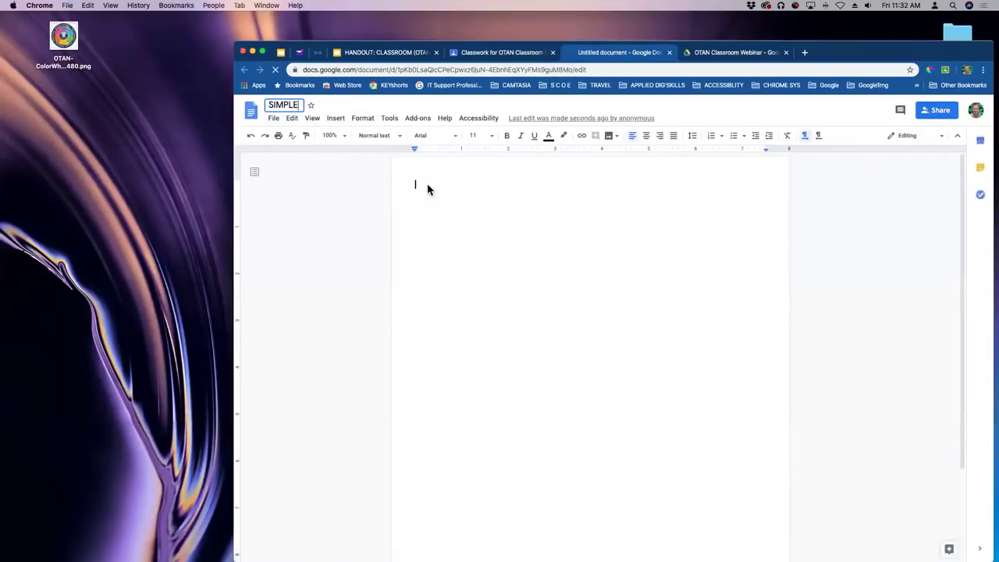
pyautogui.click(429, 187)
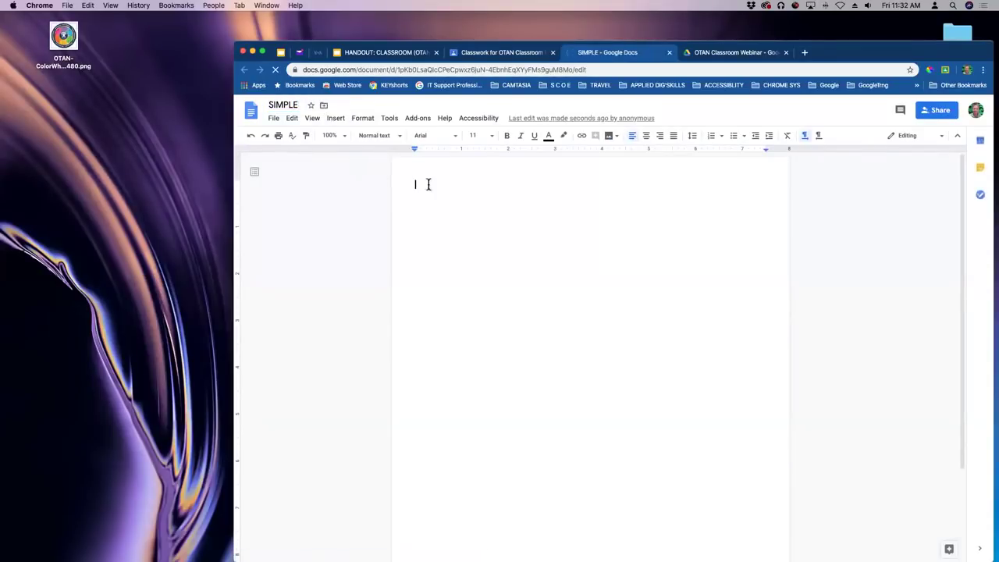
pyautogui.write('SIMPLE')
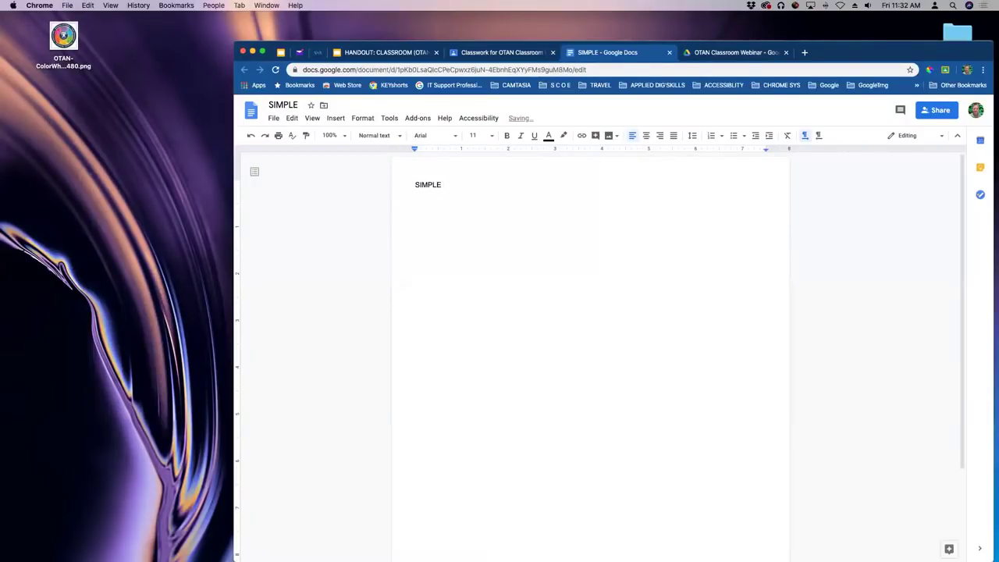
pyautogui.write(' LESSON')
pyautogui.press('Return')
# Add the lines 'Type your name below' and 'Bold your', then close the document and webinar tabs.
pyautogui.write('TYpe your name below')
pyautogui.press('Return')
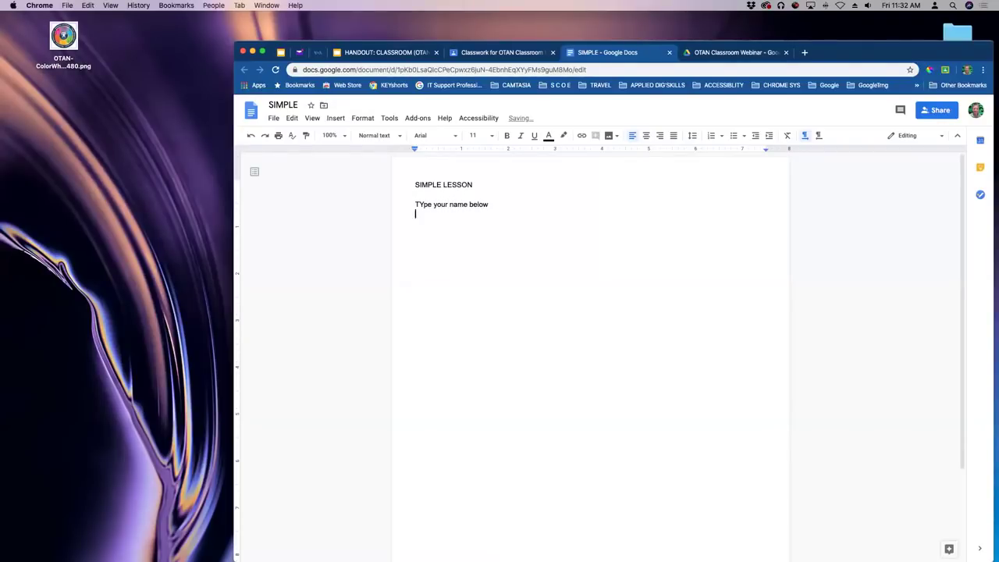
pyautogui.click(425, 206)
pyautogui.press('BackSpace')
pyautogui.write('y')
pyautogui.click(497, 212)
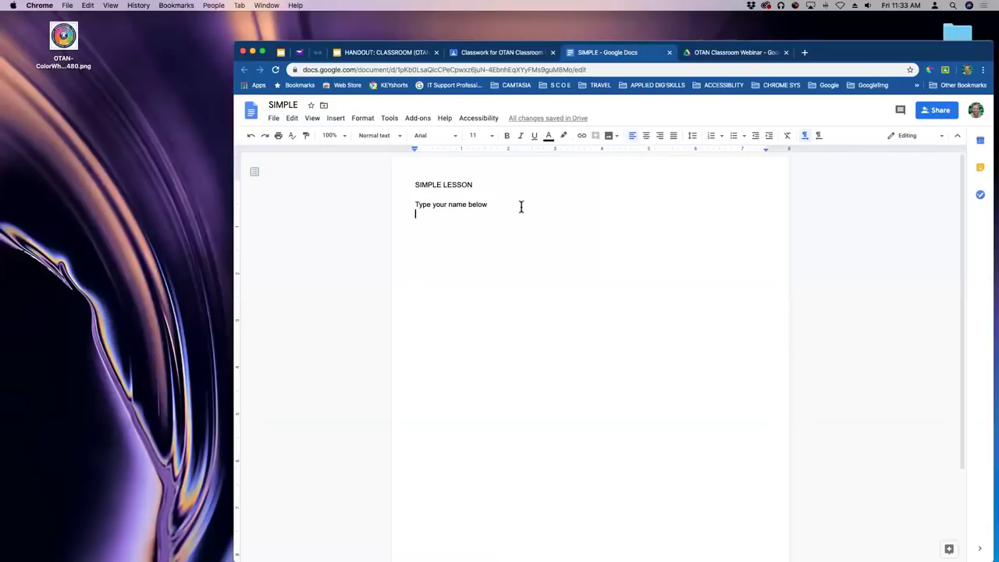
pyautogui.write('Bold your')
pyautogui.click(786, 52)
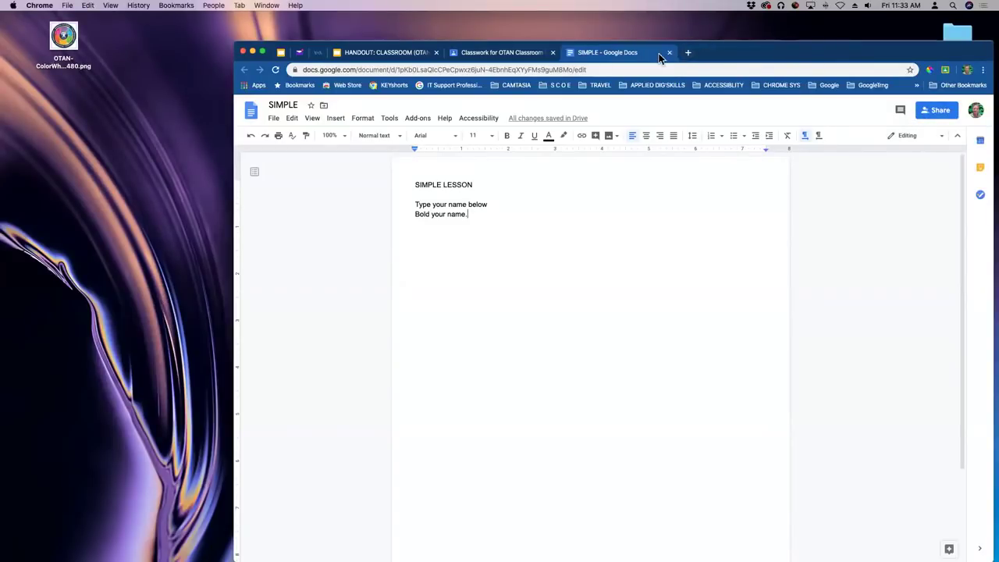
pyautogui.click(670, 52)
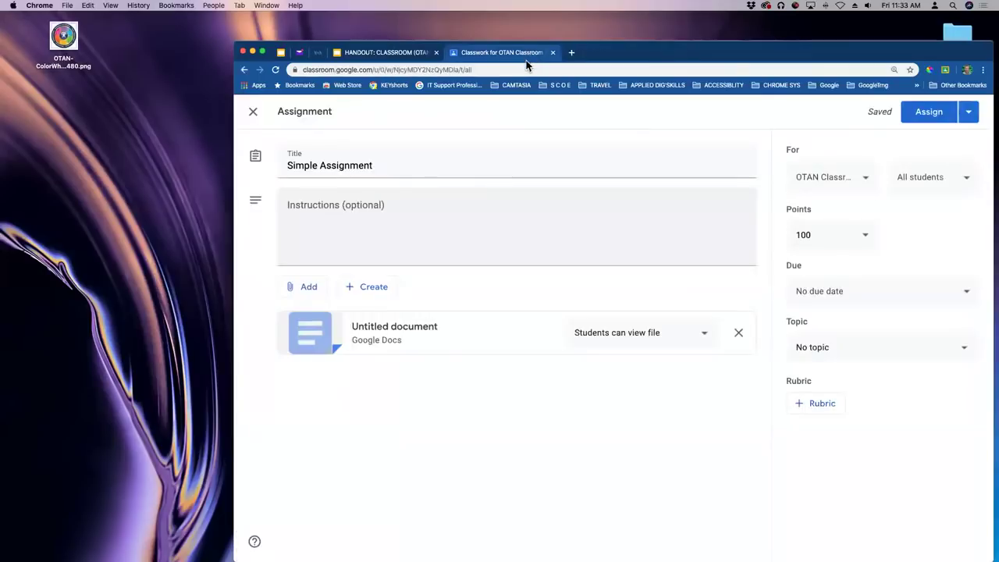
pyautogui.click(425, 343)
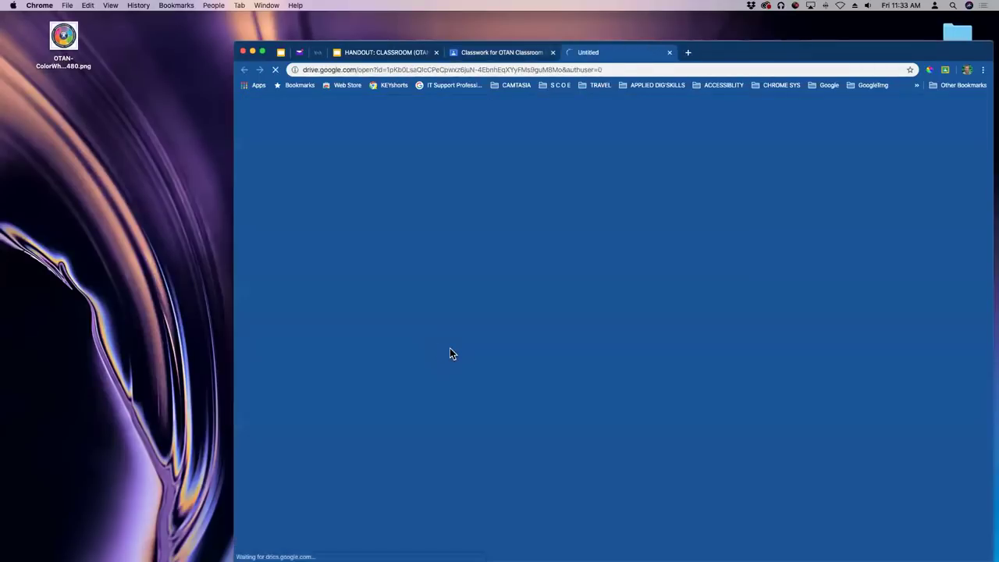
pyautogui.click(669, 52)
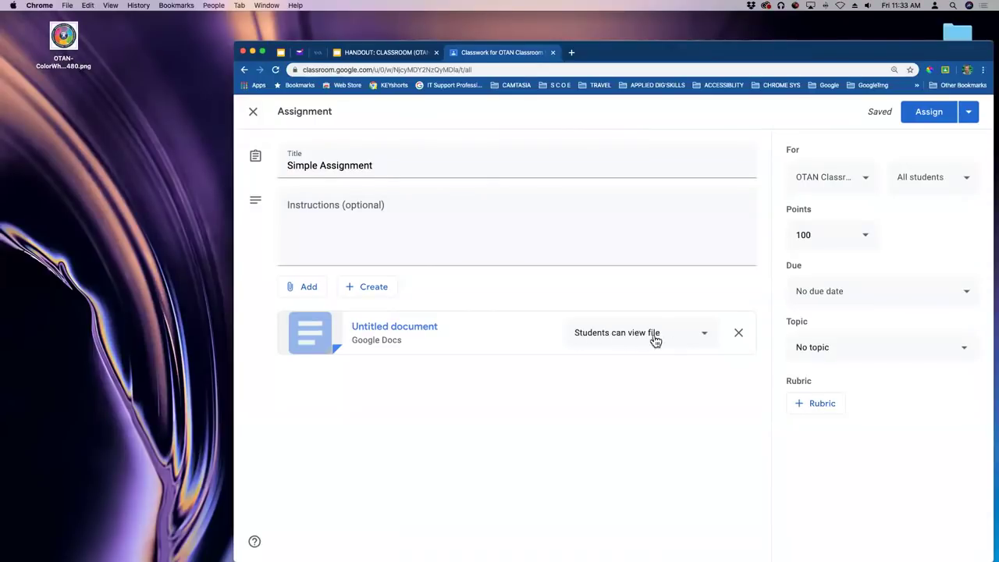
pyautogui.click(695, 340)
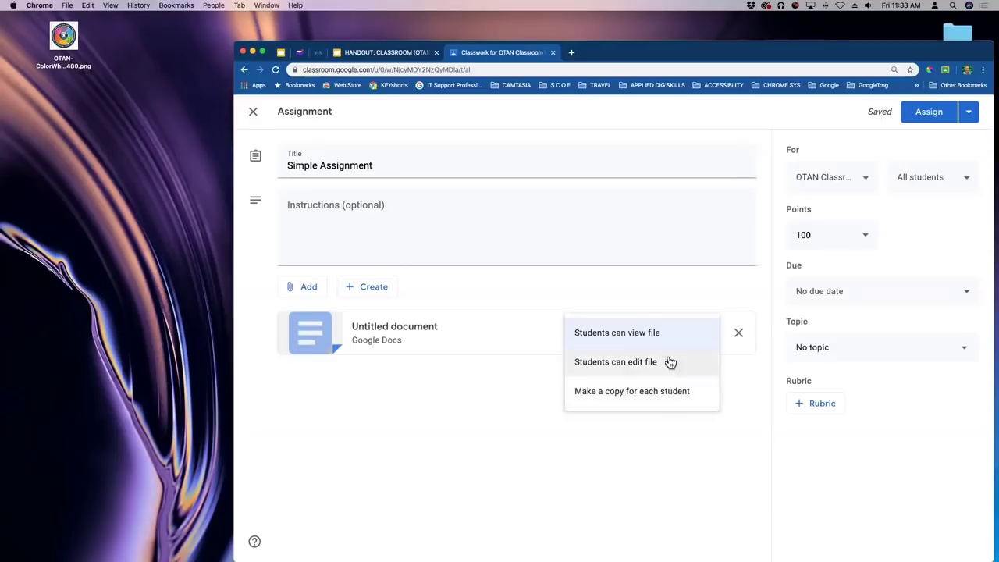
pyautogui.click(644, 301)
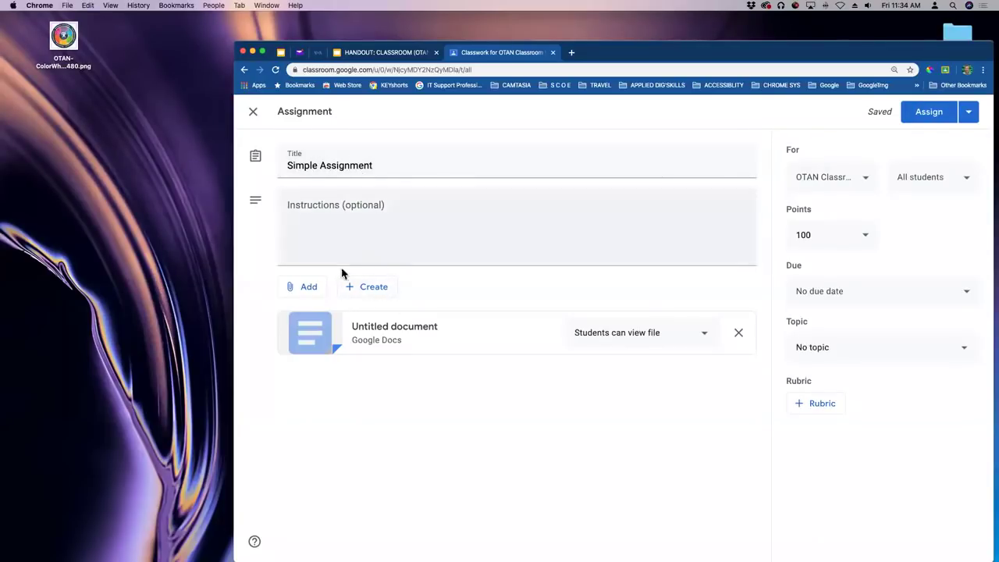
# Dismiss the Create menu and show the 'Students can view file' sharing options for the attached document.
pyautogui.click(374, 289)
pyautogui.click(706, 337)
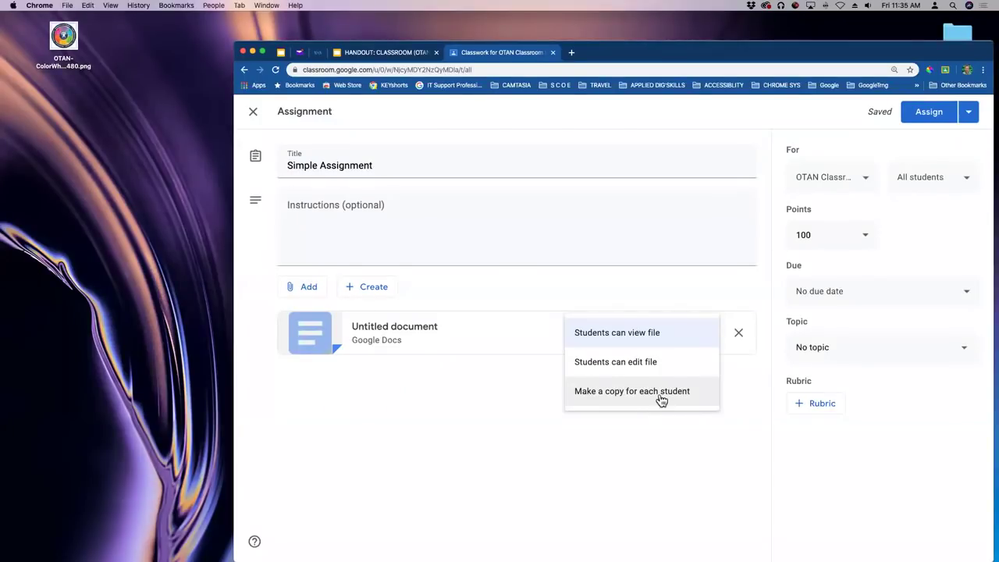
# Give each student a copy of the Doc and set the due date to Tue, Apr 7, 11:59 PM.
pyautogui.click(661, 394)
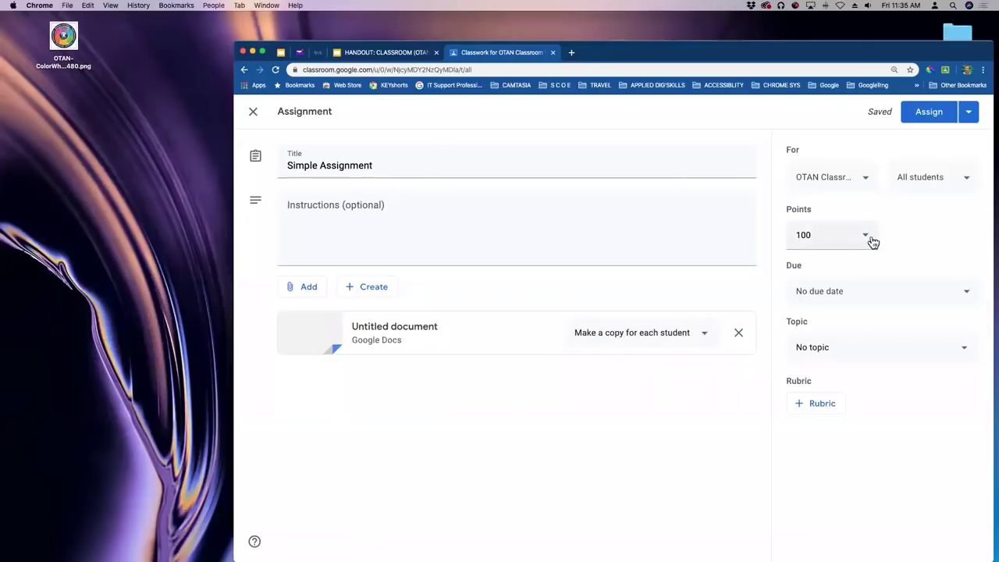
pyautogui.click(851, 290)
pyautogui.click(853, 340)
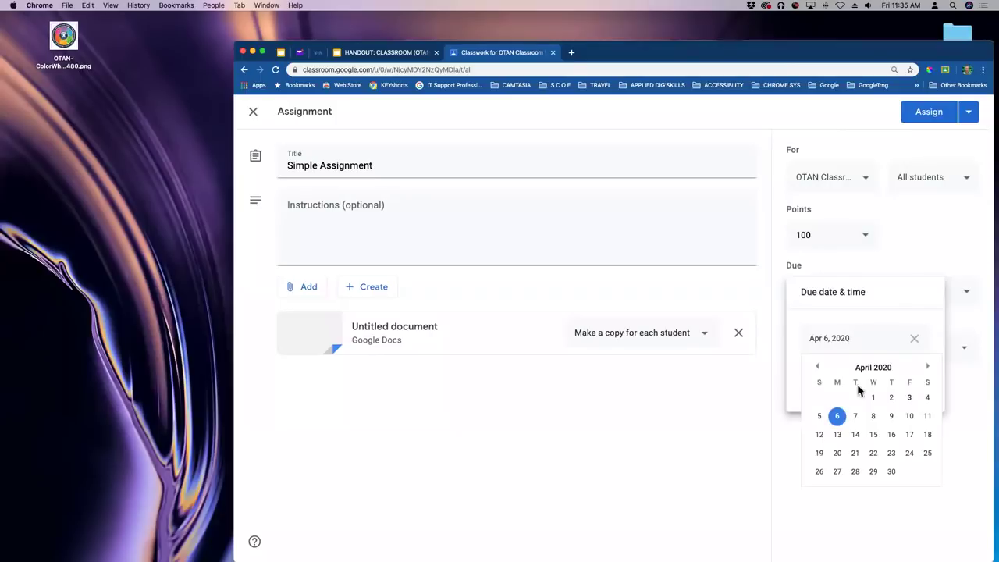
pyautogui.click(855, 416)
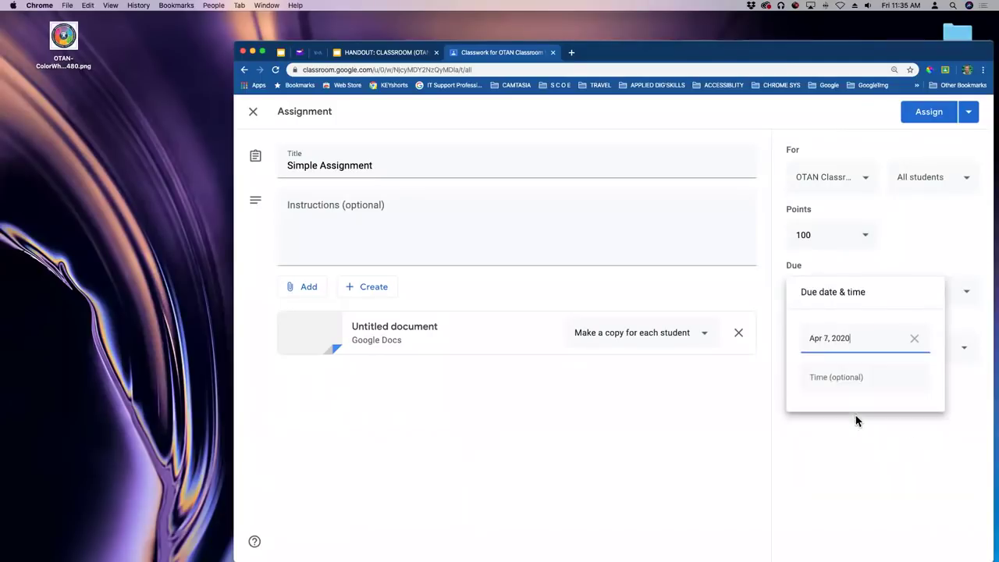
pyautogui.click(827, 384)
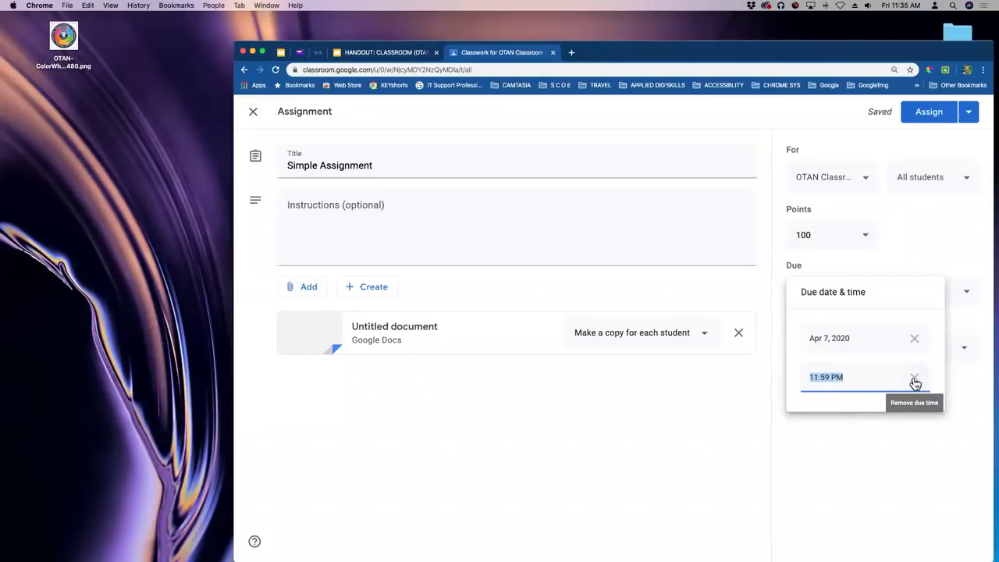
pyautogui.click(891, 264)
pyautogui.click(816, 349)
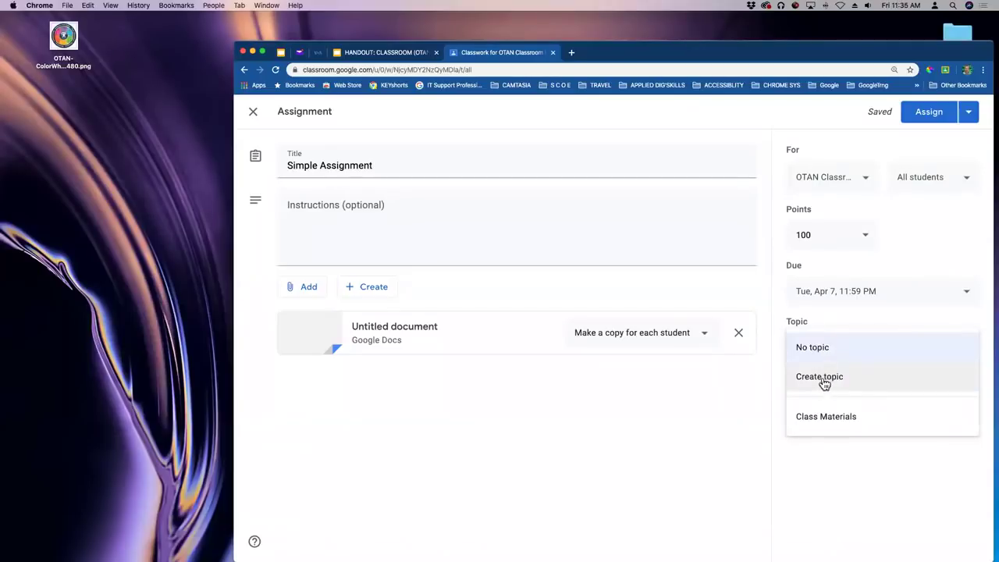
# Create a new topic named 'Writing Assigns' for the assignment, fixing typos along the way.
pyautogui.click(826, 379)
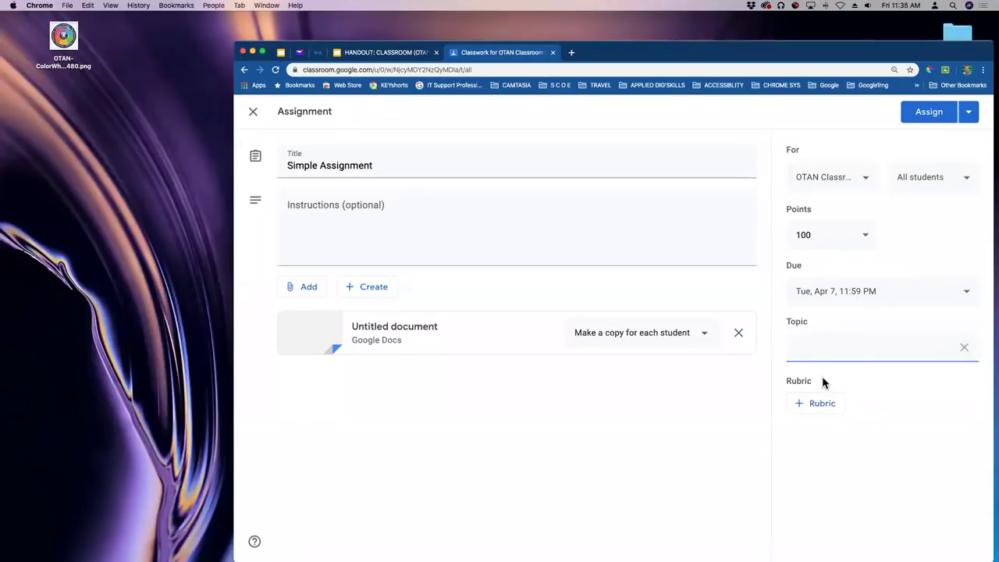
pyautogui.write('Writing Assigns')
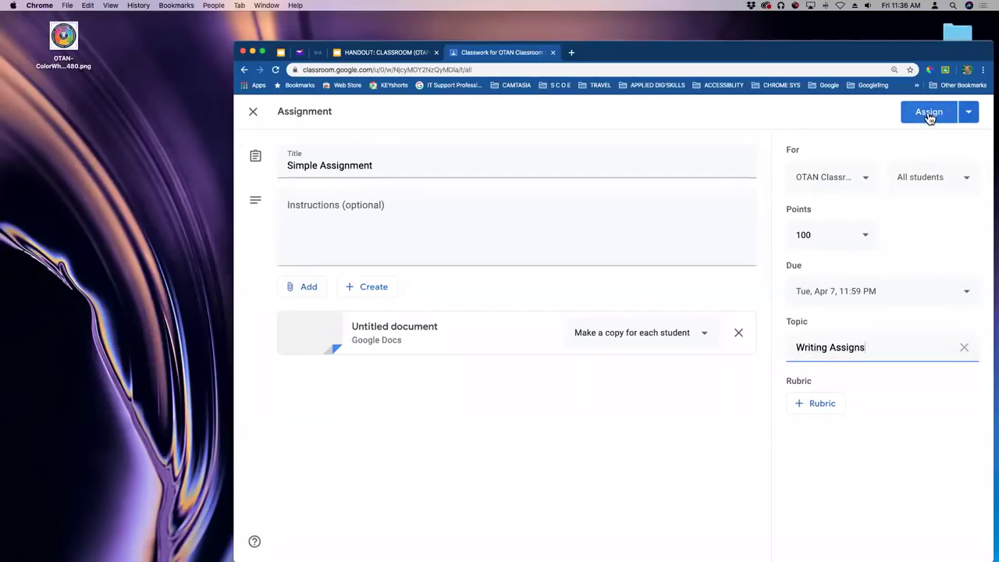
pyautogui.click(971, 115)
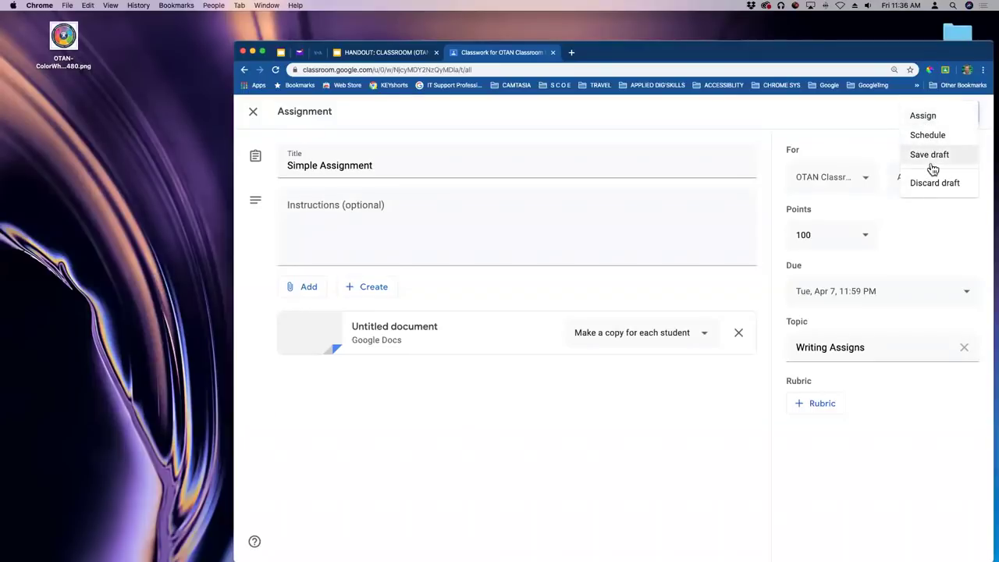
# Post Simple Assignment to the class from the Assign dropdown.
pyautogui.click(921, 115)
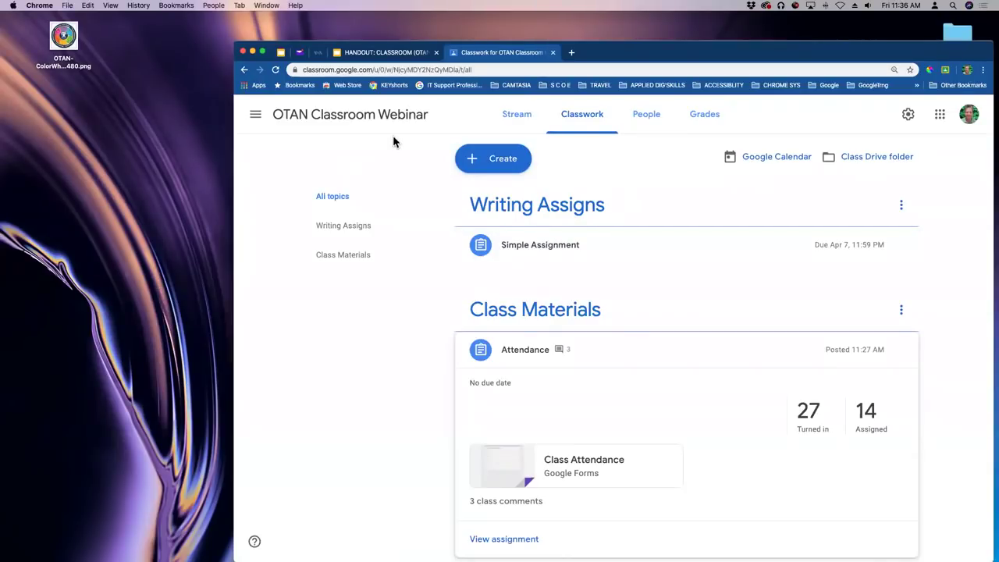
pyautogui.moveTo(6, 353)
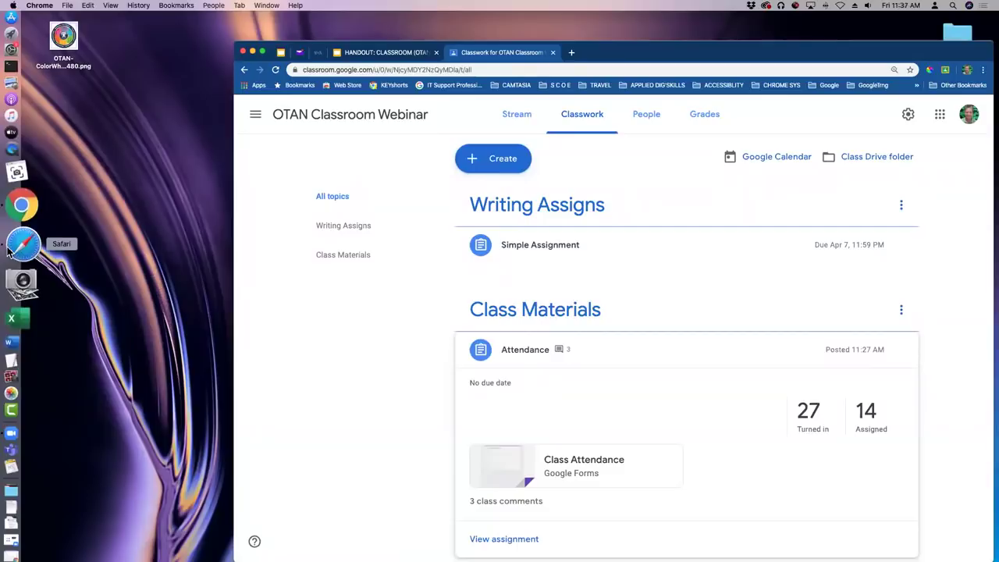
# In the student view, filter classwork by Writing Assigns, then Class Materials, then all topics.
pyautogui.click(17, 238)
pyautogui.scroll(-1, 651, 281)
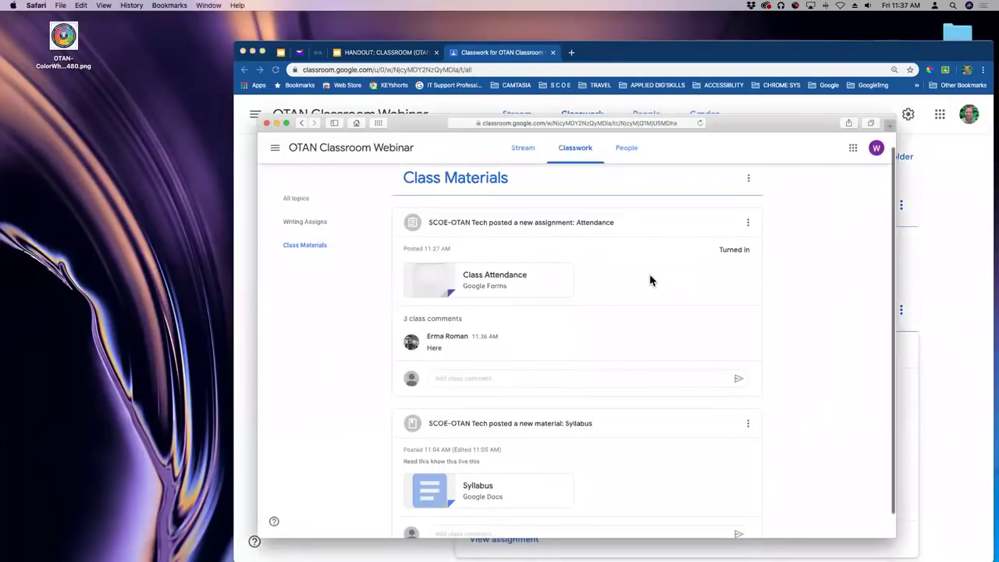
pyautogui.scroll(1, 320, 240)
pyautogui.click(323, 236)
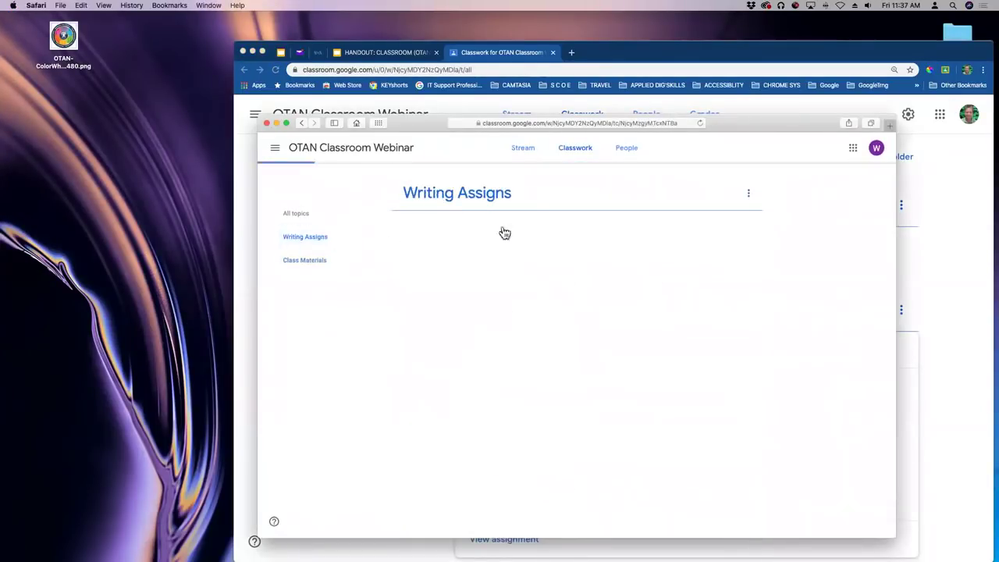
pyautogui.moveTo(733, 122); pyautogui.dragTo(732, 71)
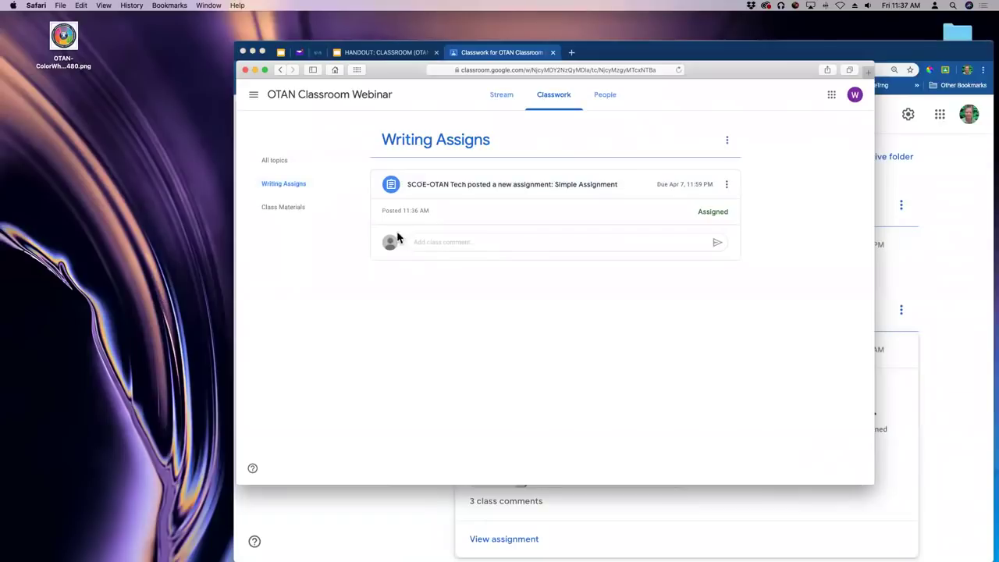
pyautogui.click(303, 212)
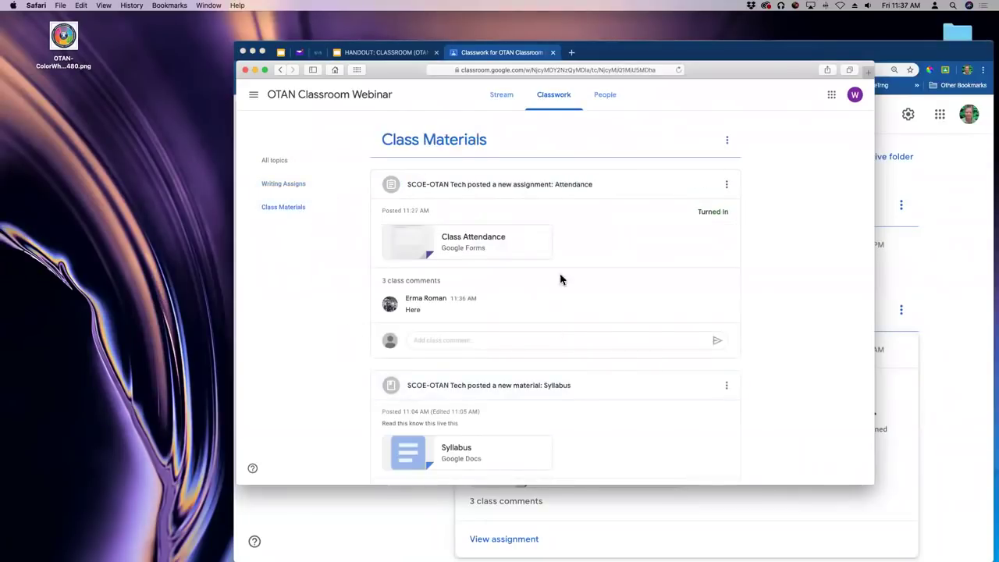
pyautogui.click(282, 164)
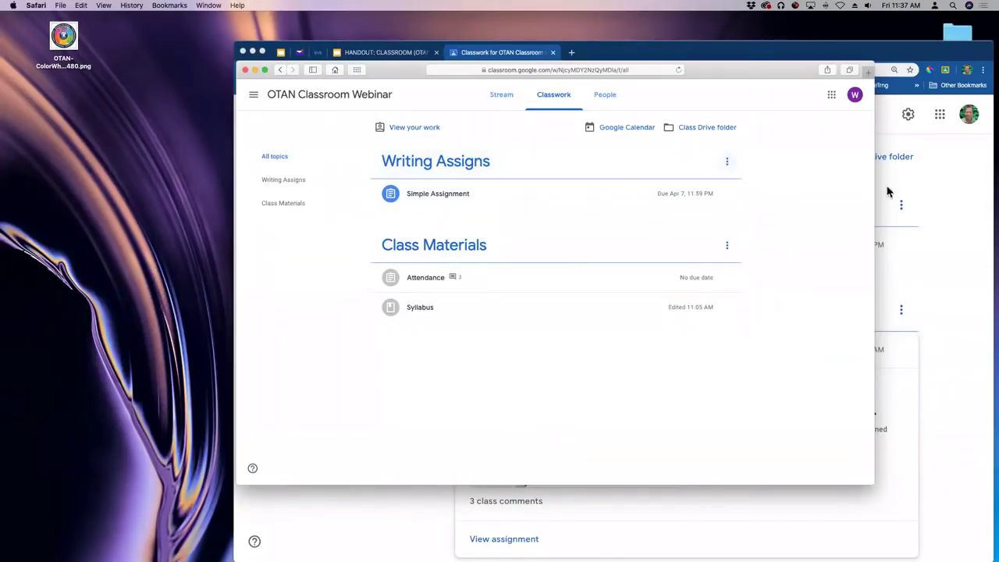
pyautogui.moveTo(780, 73); pyautogui.dragTo(711, 80)
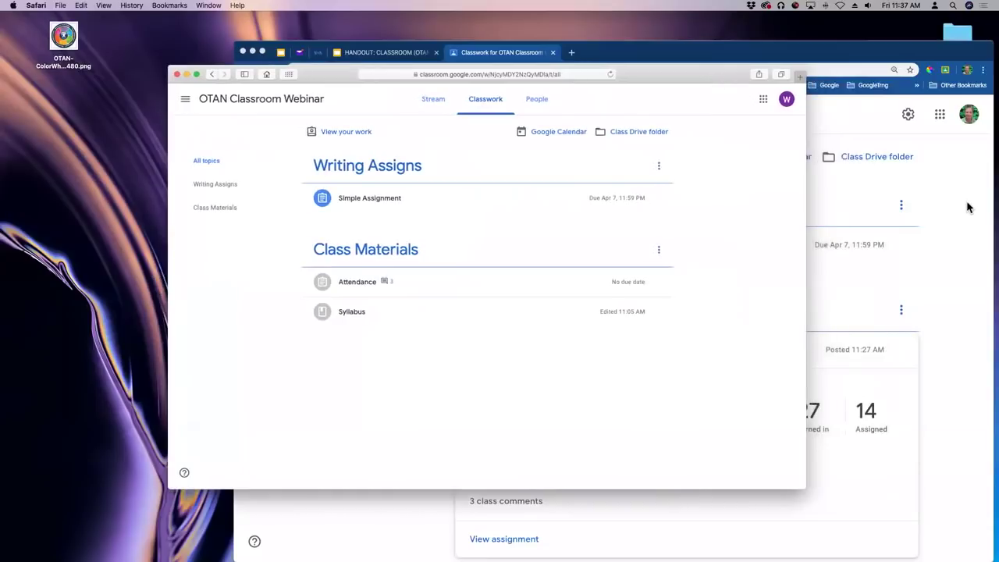
# Move the Writing Assigns topic down below Class Materials and rearrange the teacher and student windows.
pyautogui.click(910, 205)
pyautogui.click(901, 205)
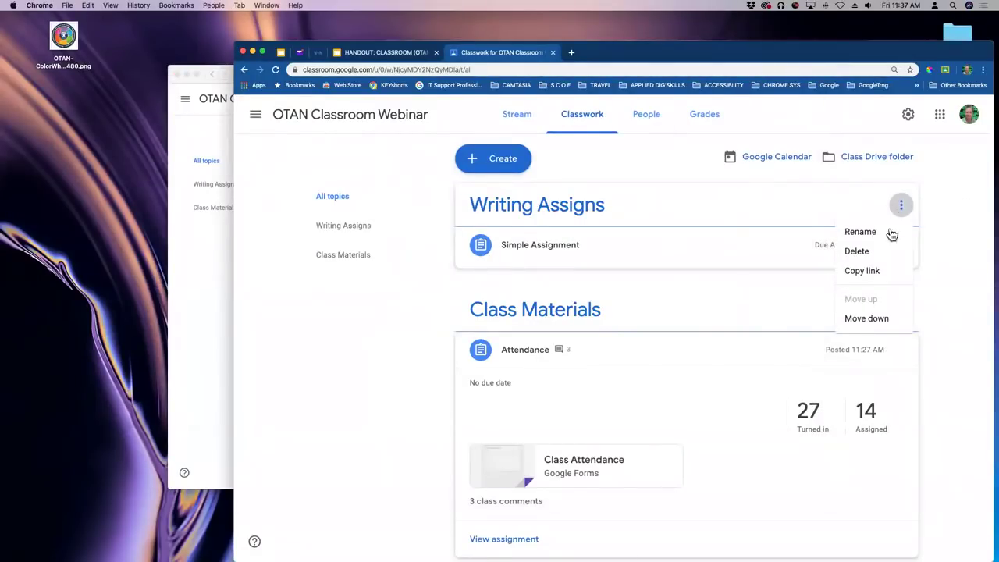
pyautogui.click(865, 320)
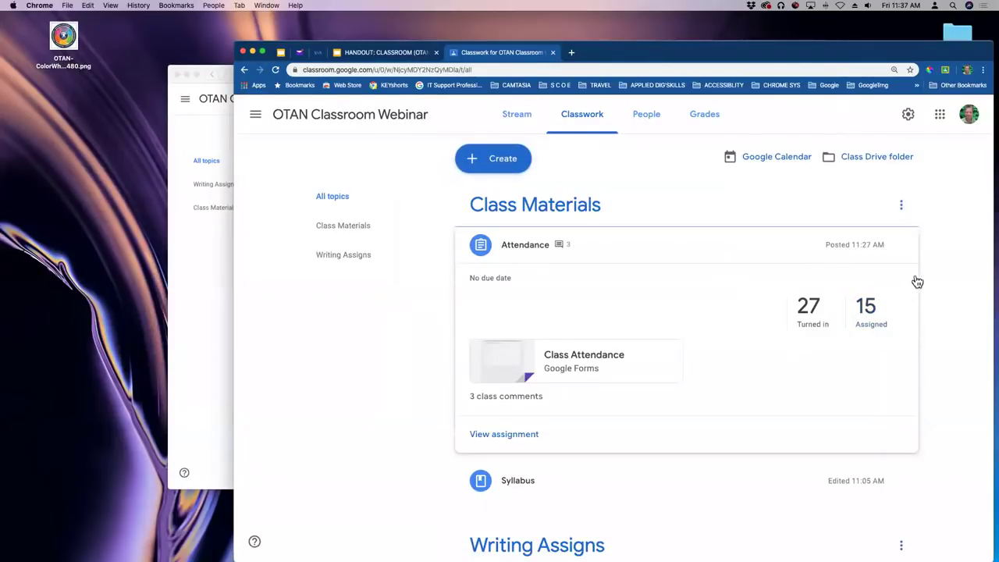
pyautogui.click(196, 356)
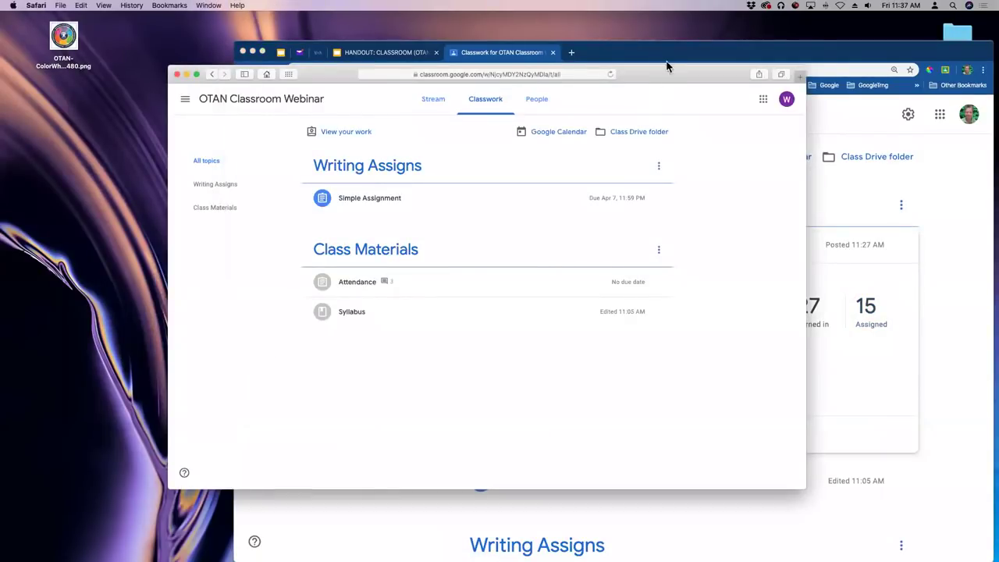
pyautogui.moveTo(638, 59); pyautogui.dragTo(717, 56)
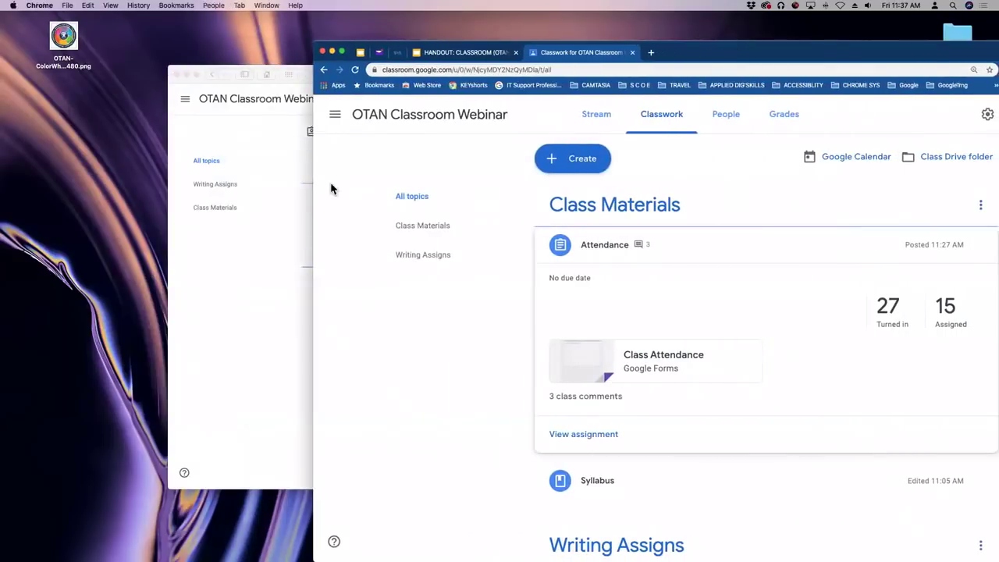
pyautogui.click(237, 233)
pyautogui.moveTo(651, 76); pyautogui.dragTo(744, 78)
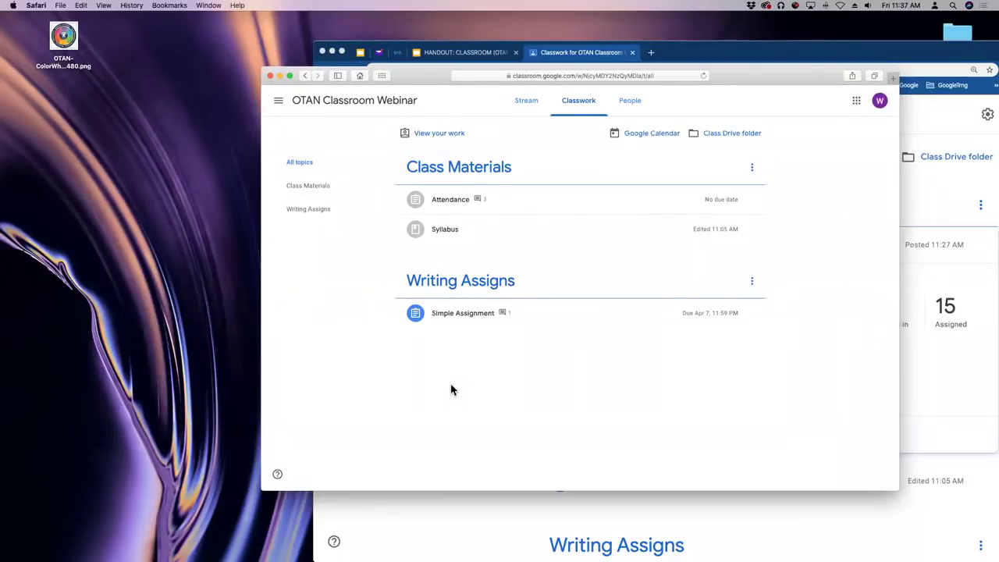
# Open the attached SIMPLE doc and type the student's name on a new line under 'Bold your name.'.
pyautogui.click(444, 321)
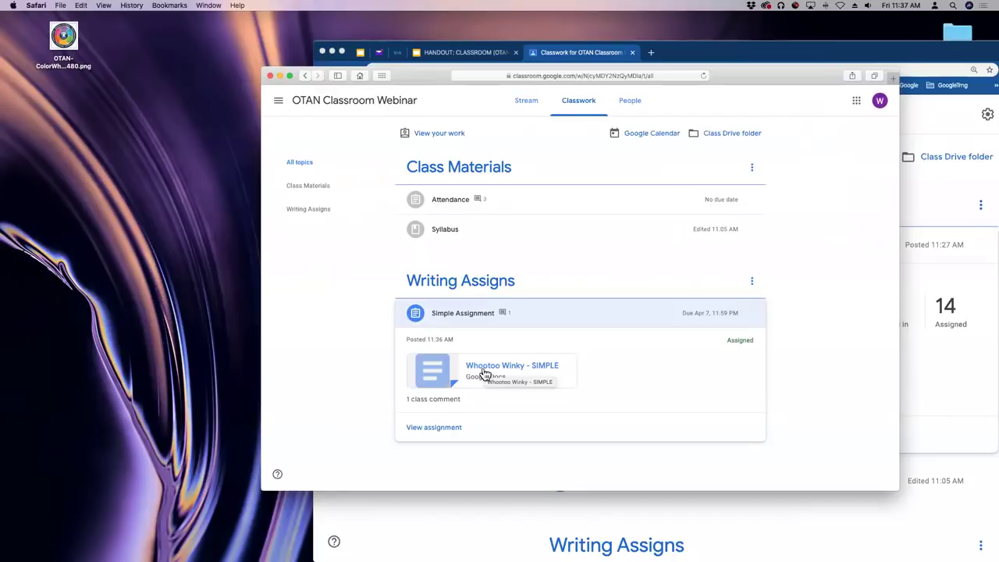
pyautogui.click(484, 373)
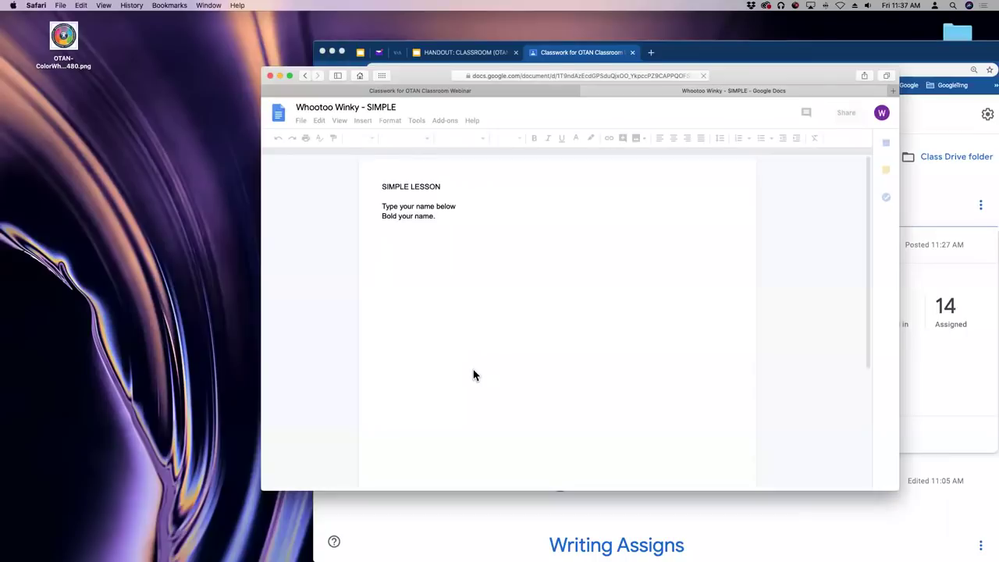
pyautogui.click(522, 219)
pyautogui.press('Return')
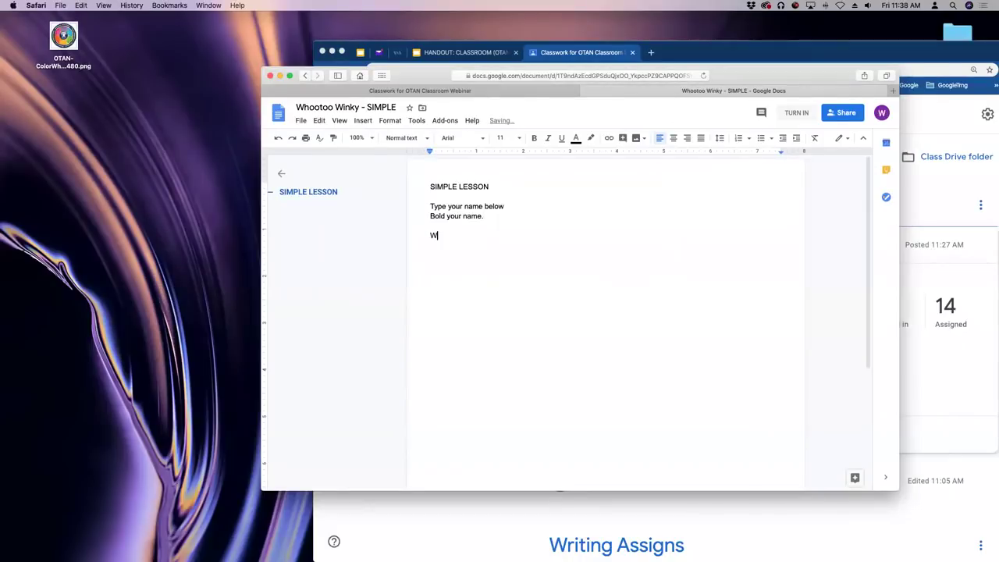
pyautogui.write('Whootoo Winky')
pyautogui.moveTo(503, 236); pyautogui.dragTo(403, 239)
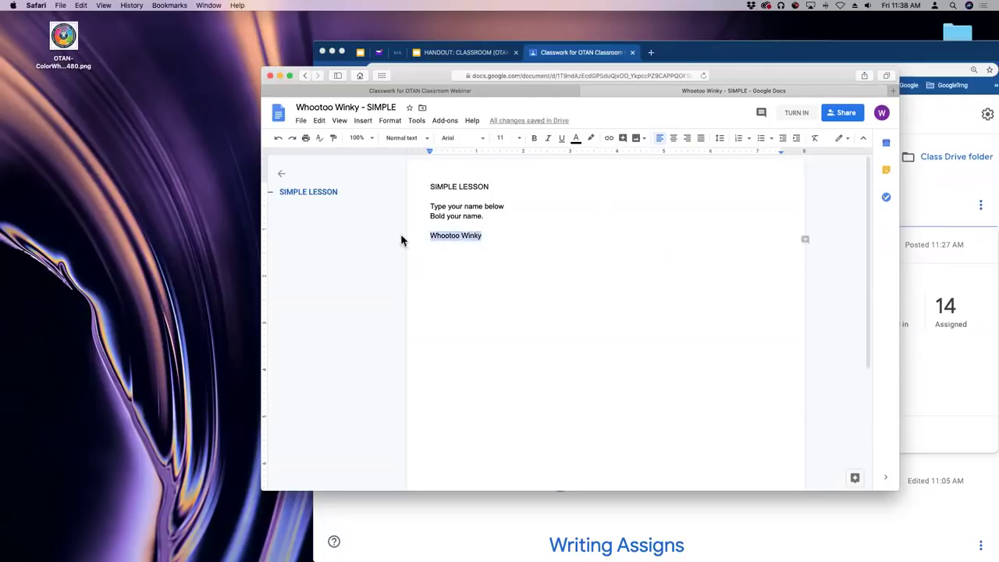
pyautogui.click(527, 236)
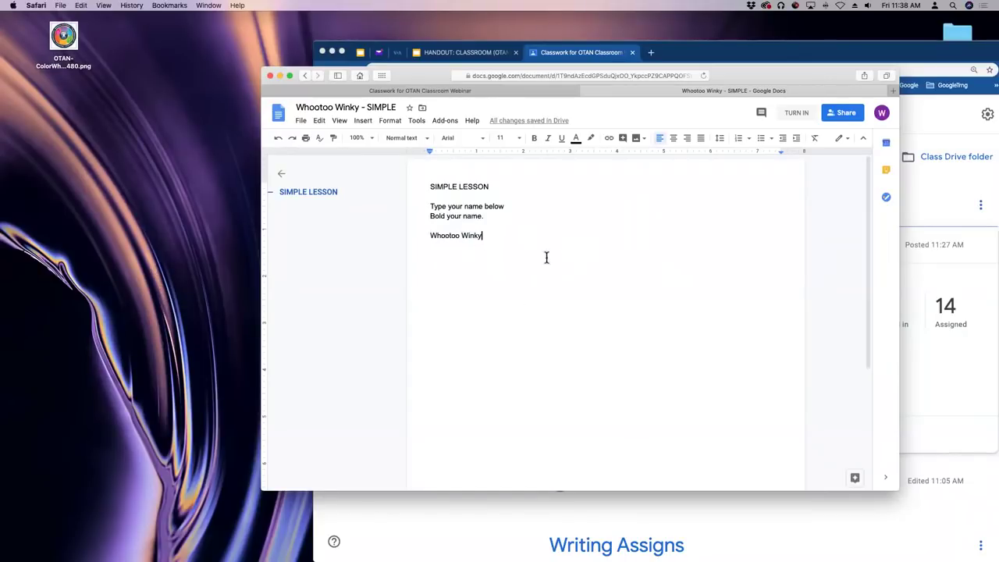
pyautogui.click(842, 117)
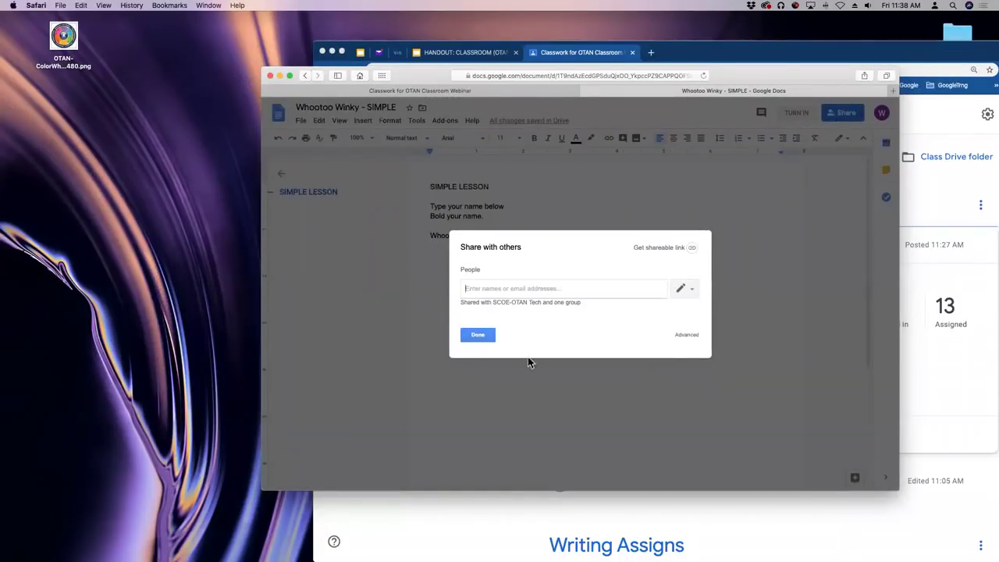
pyautogui.click(479, 335)
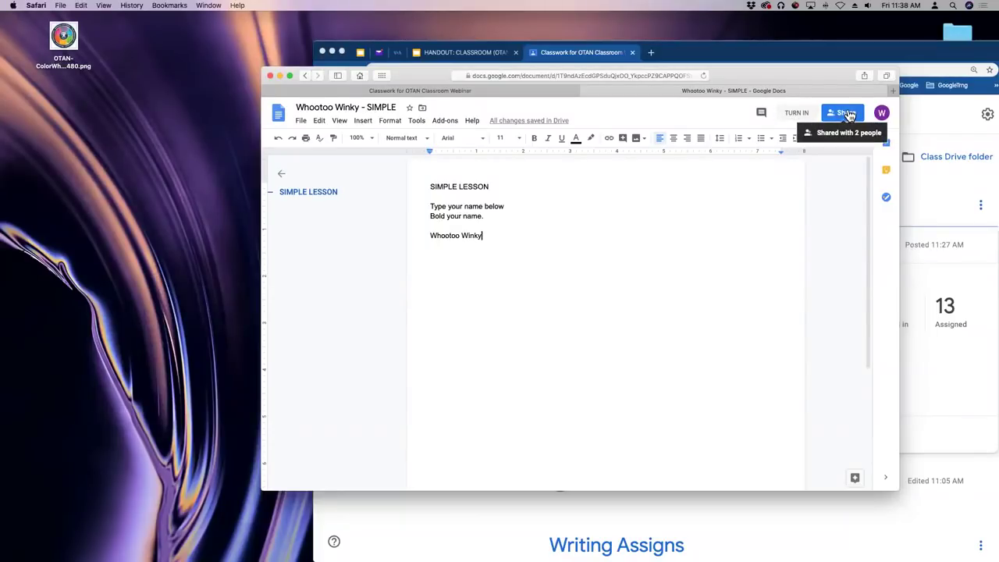
# Turn in the student's work on Simple Assignment, dismissing the help tip.
pyautogui.click(796, 115)
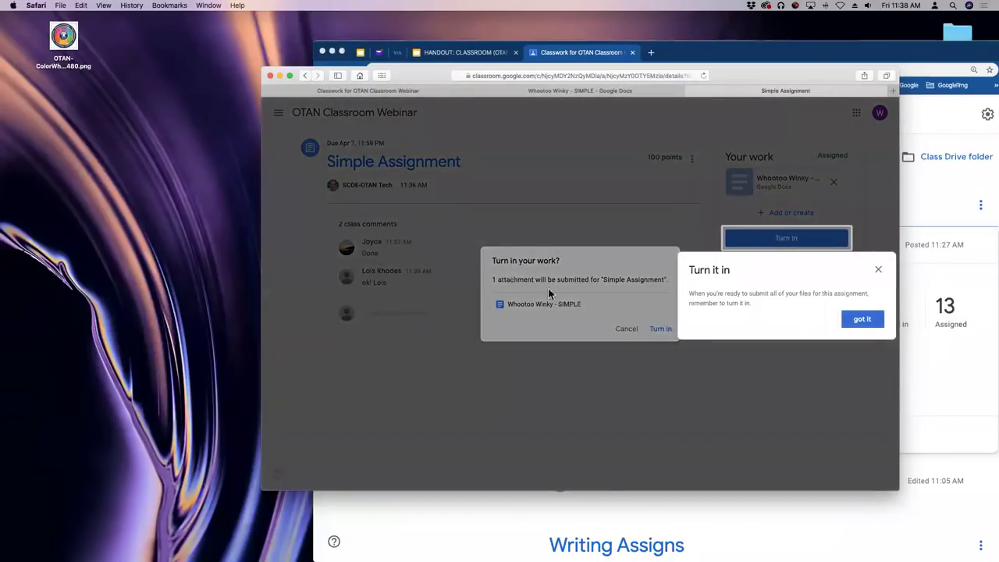
pyautogui.click(878, 269)
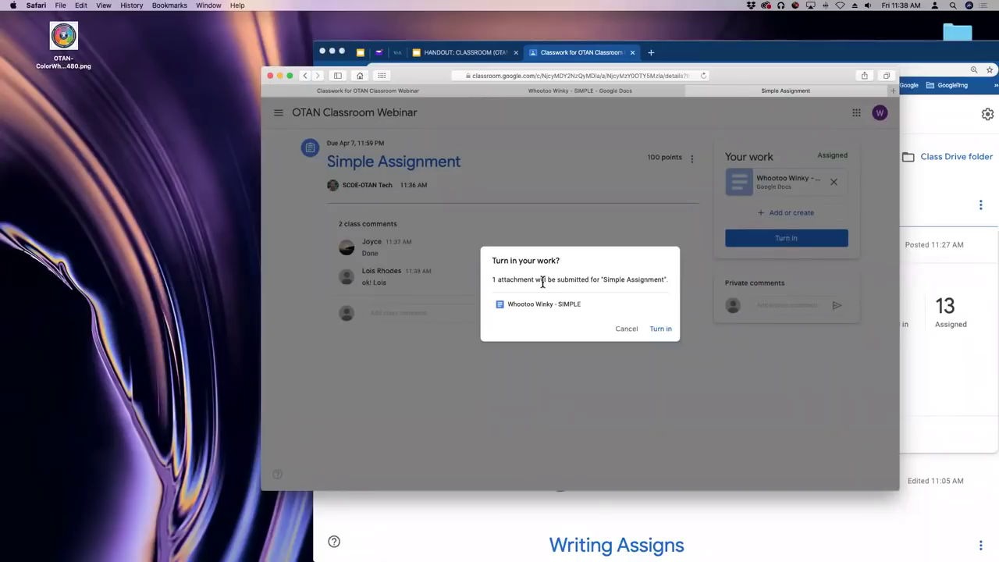
pyautogui.click(660, 329)
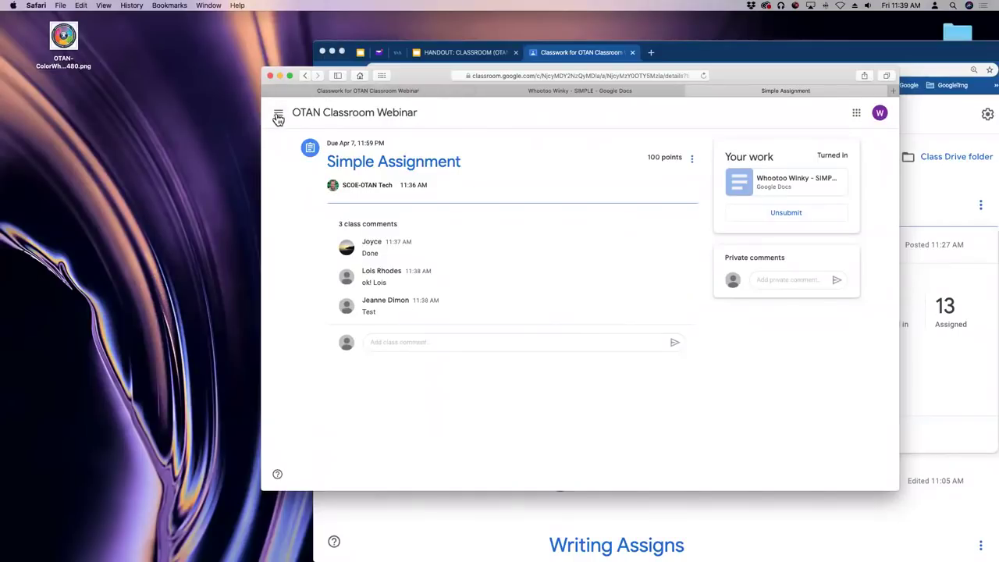
# Bring the teacher's window forward and show the class Stream.
pyautogui.click(313, 112)
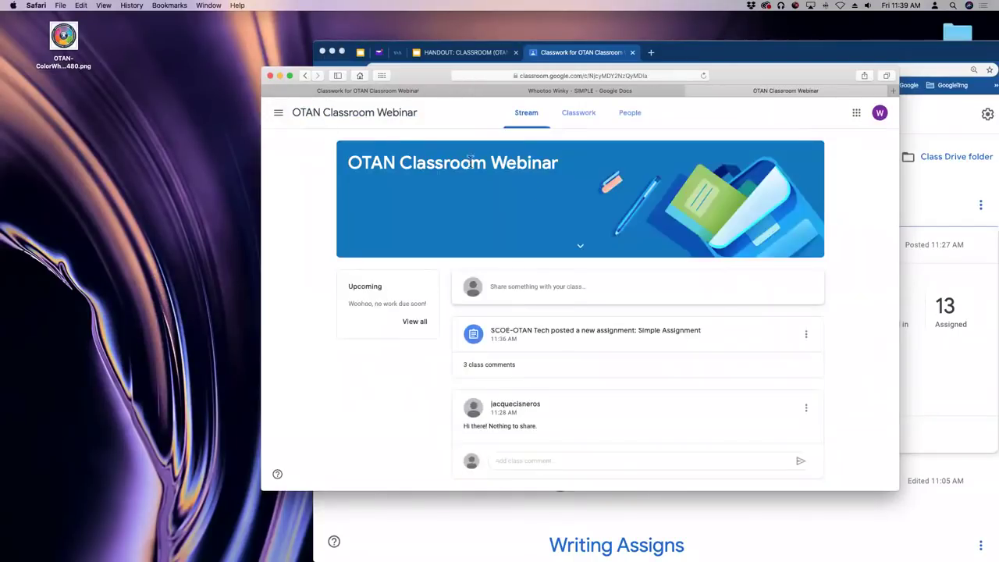
pyautogui.click(824, 55)
pyautogui.moveTo(825, 54); pyautogui.dragTo(743, 71)
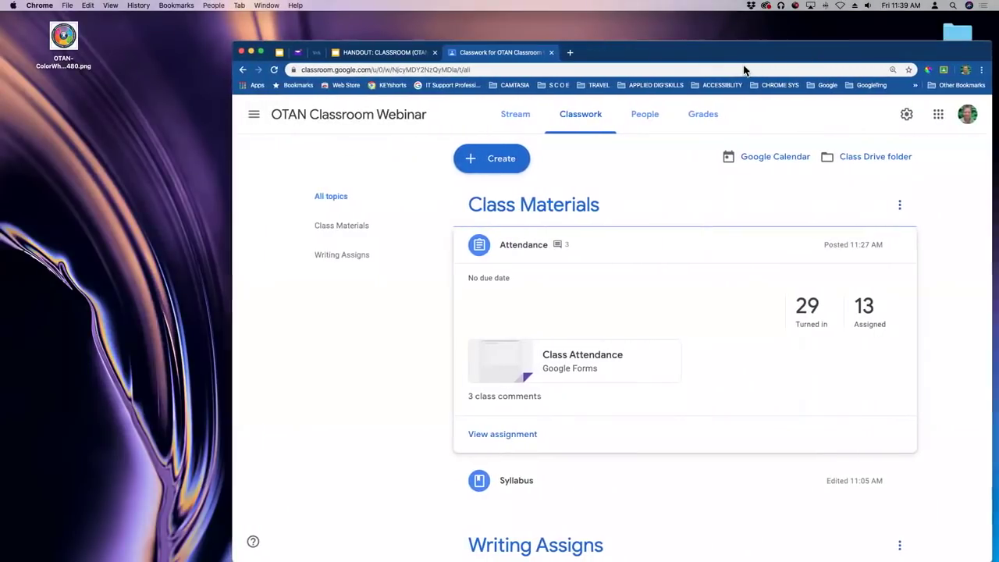
pyautogui.click(519, 117)
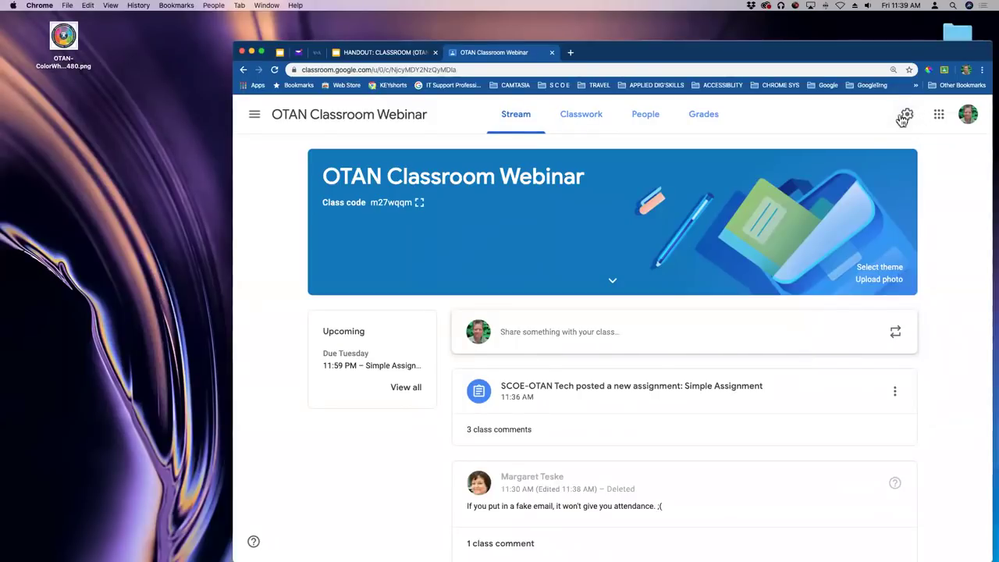
pyautogui.click(910, 113)
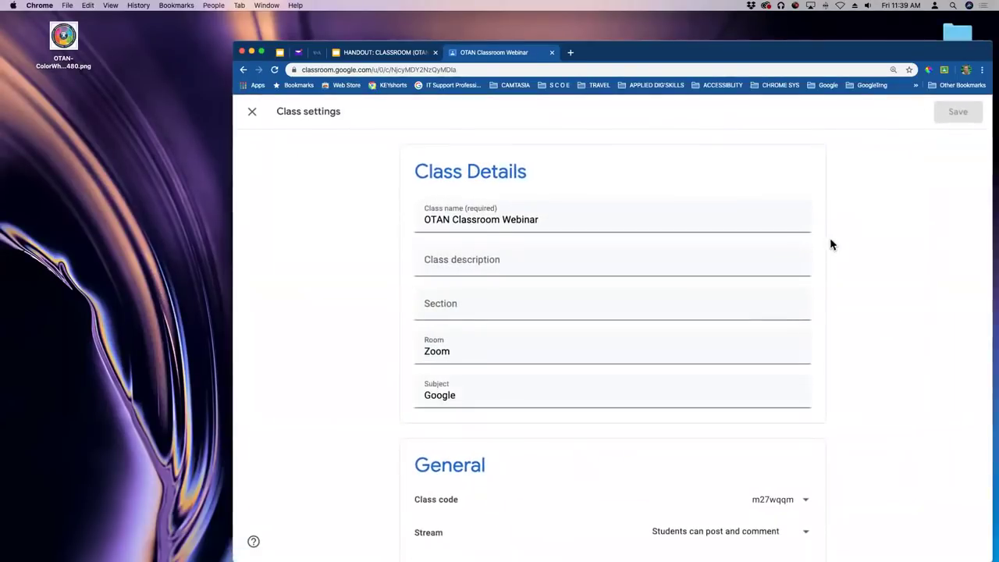
pyautogui.scroll(-5, 823, 244)
pyautogui.scroll(-3, 816, 249)
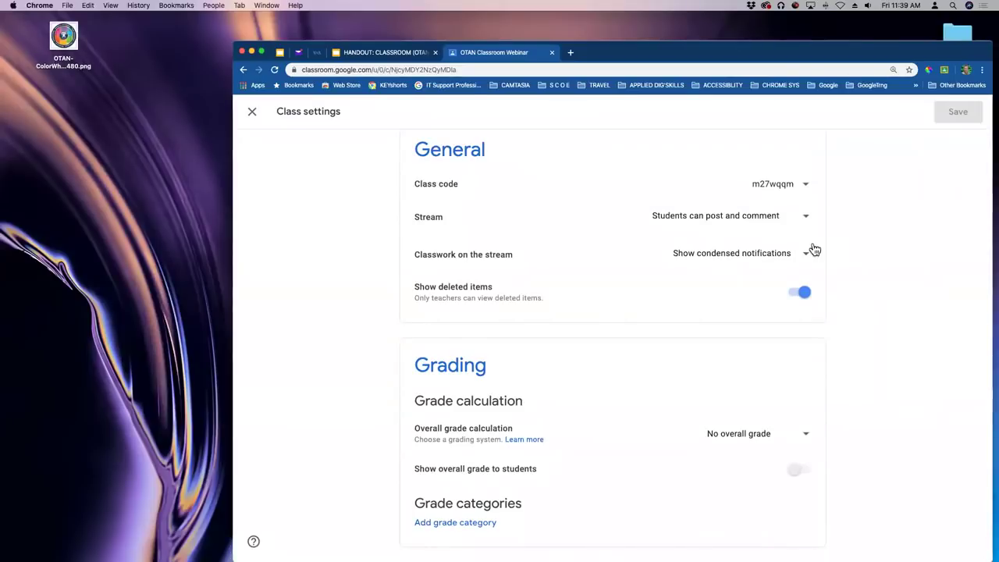
pyautogui.scroll(8, 814, 249)
pyautogui.click(252, 112)
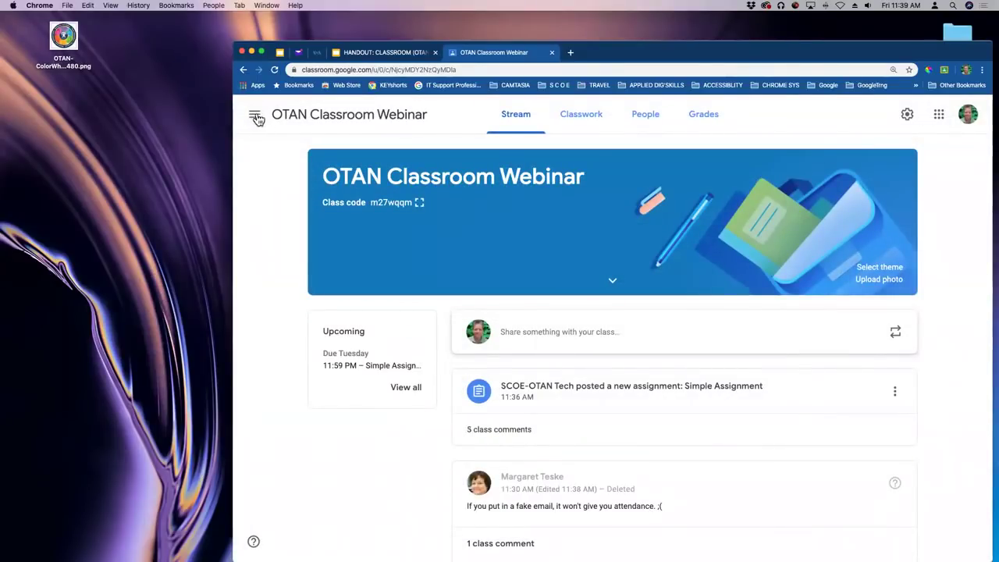
# Open Classroom Settings from the navigation drawer.
pyautogui.click(255, 117)
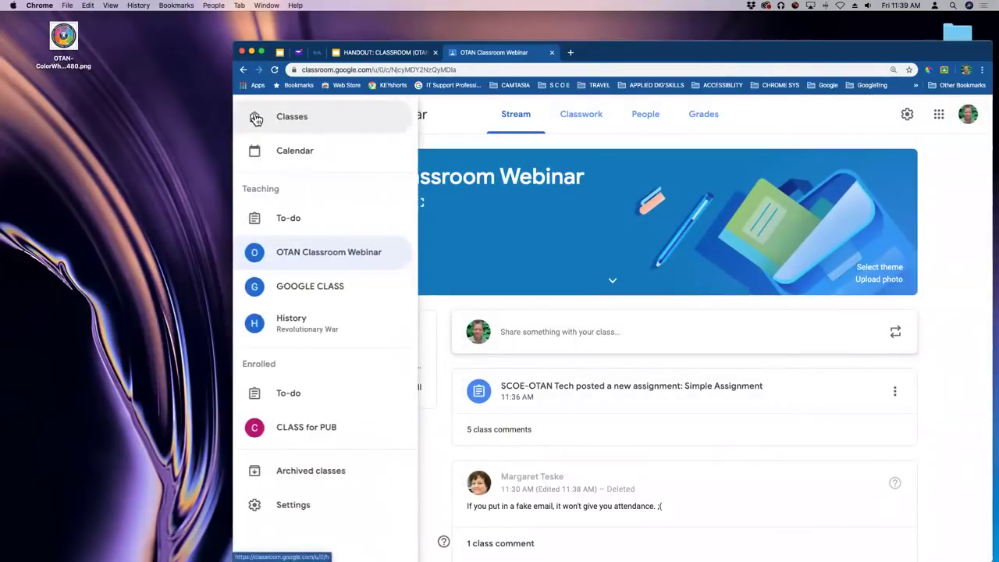
pyautogui.click(294, 506)
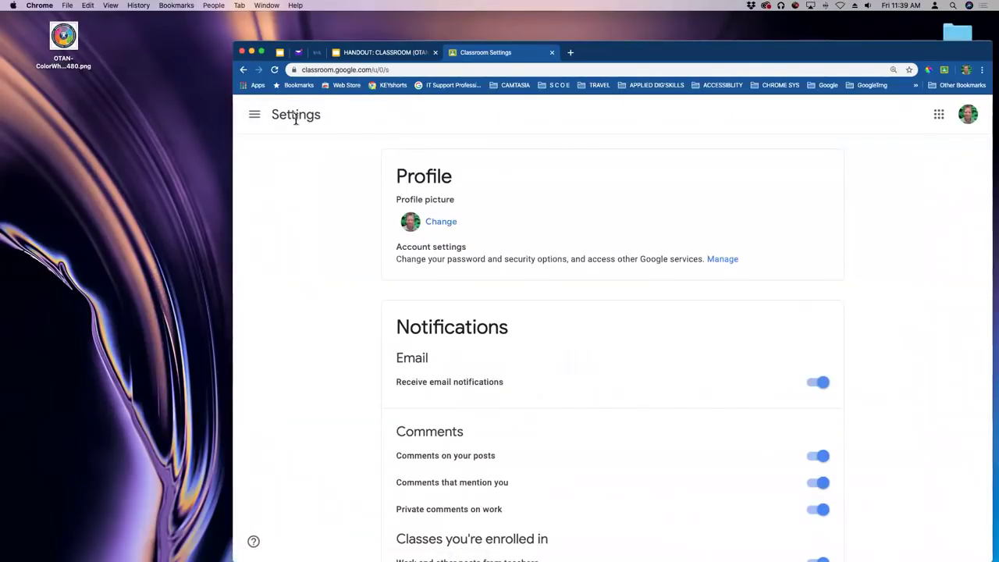
# From the Classes overview, archive the History class, leaving three active classes.
pyautogui.click(253, 117)
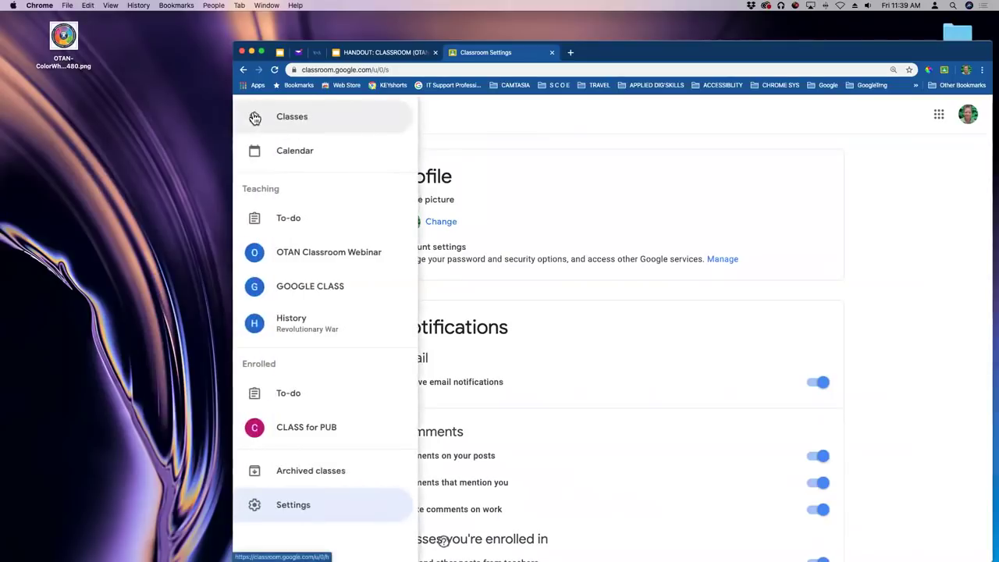
pyautogui.click(291, 118)
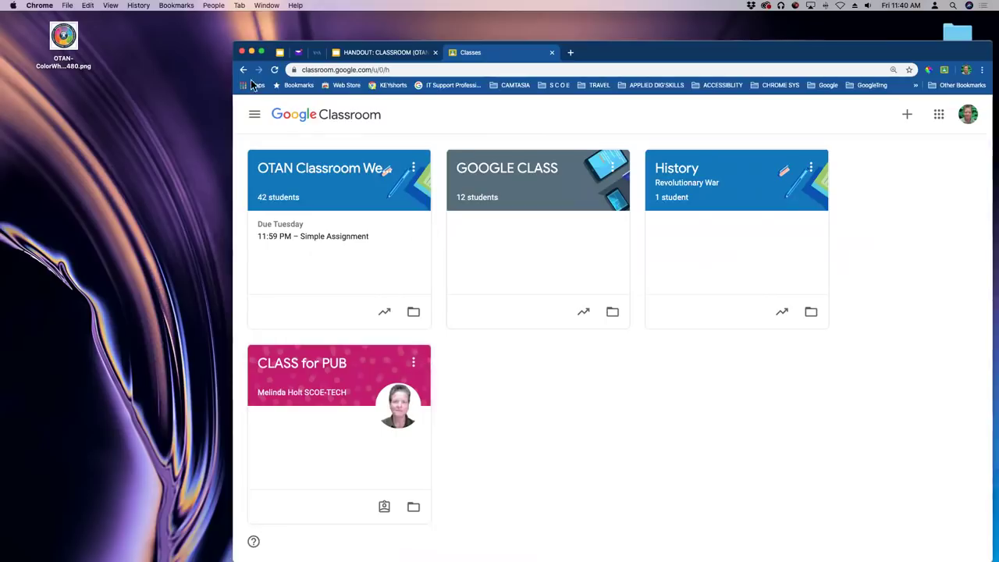
pyautogui.click(414, 363)
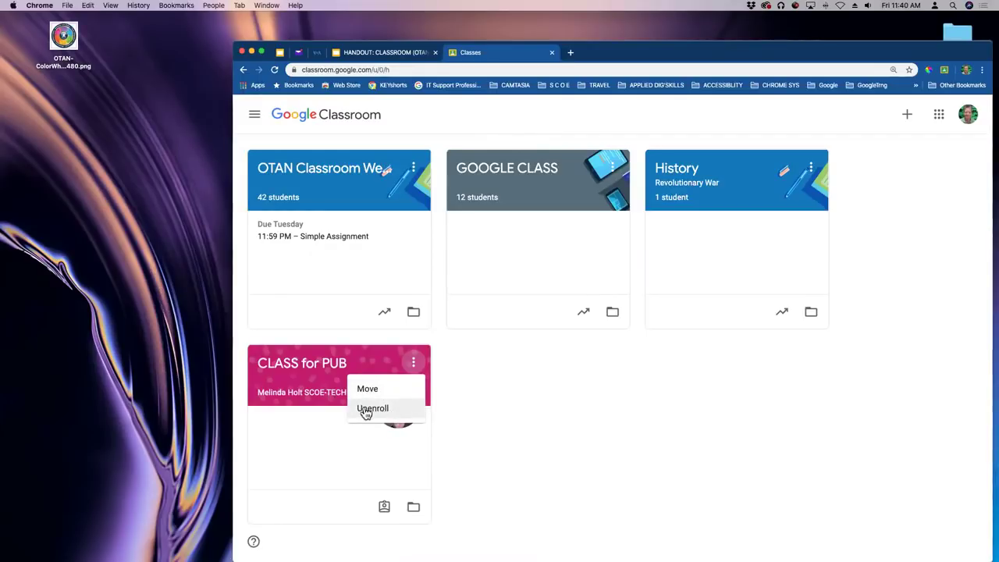
pyautogui.click(625, 356)
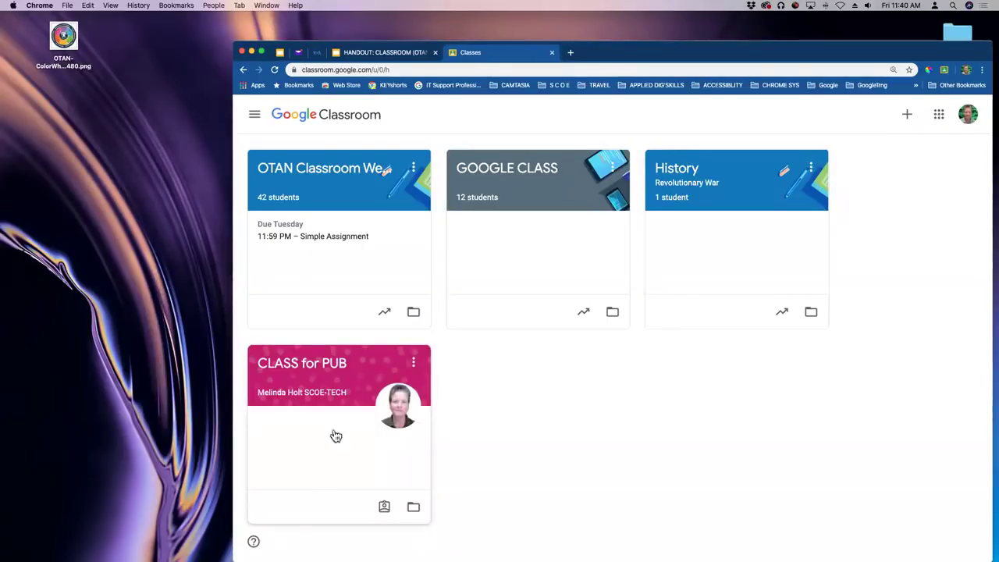
pyautogui.click(812, 168)
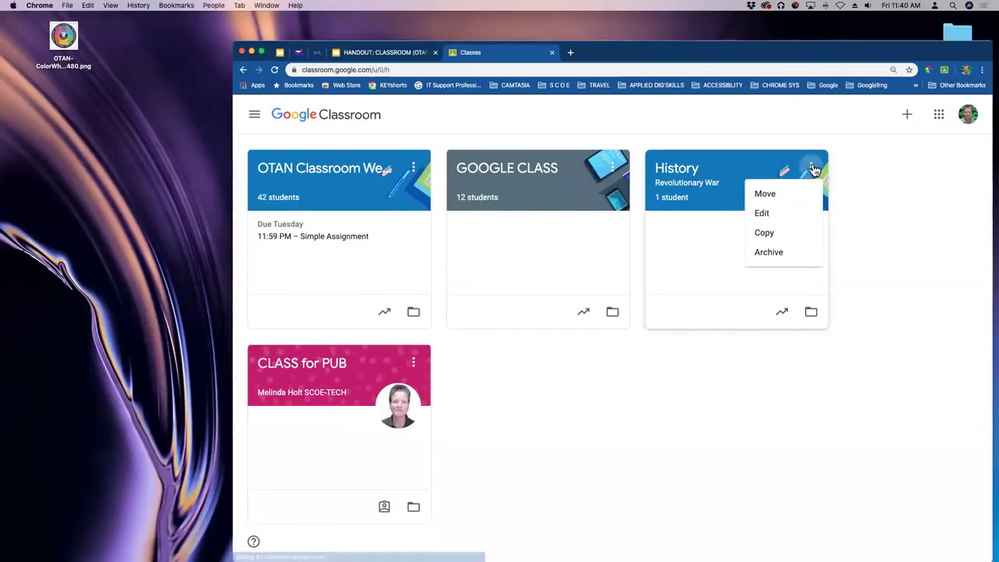
pyautogui.click(775, 253)
pyautogui.click(691, 386)
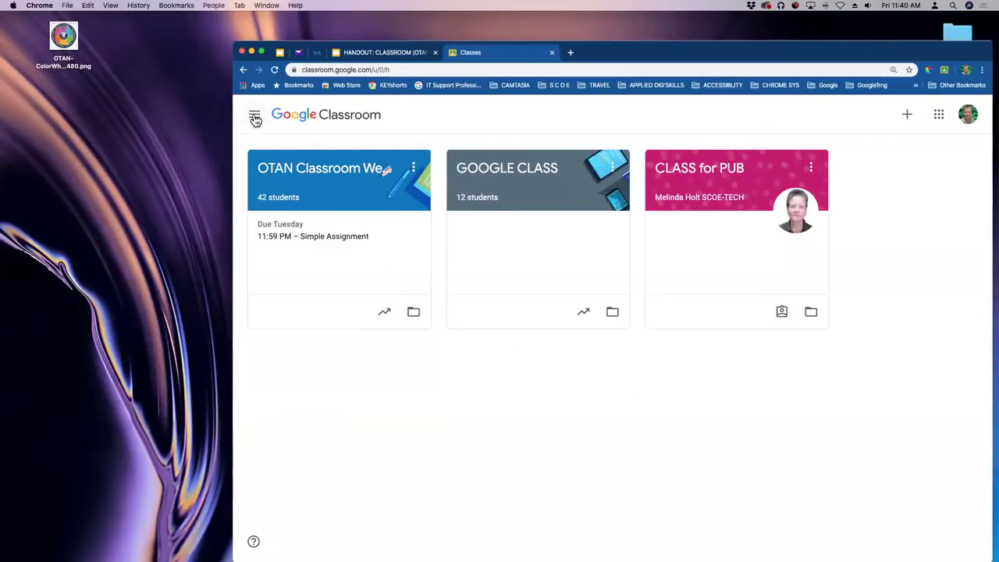
# Restore History from Archived classes and return to the active Classes page.
pyautogui.click(255, 117)
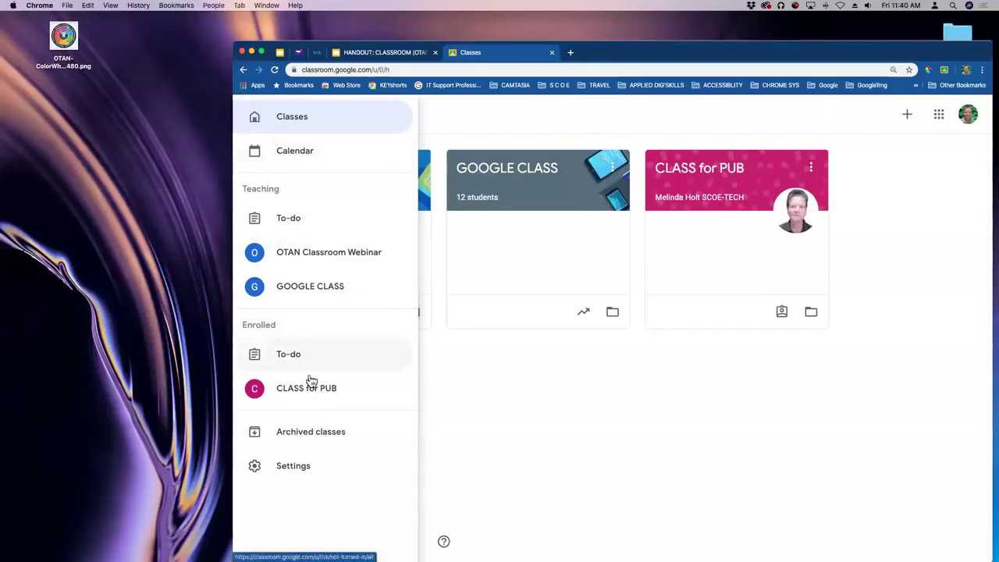
pyautogui.click(295, 434)
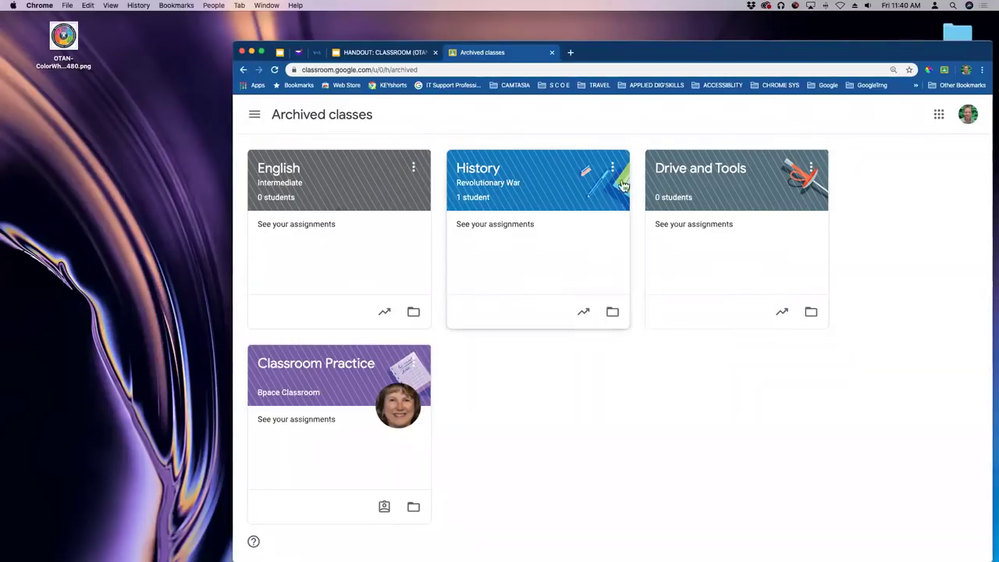
pyautogui.click(614, 168)
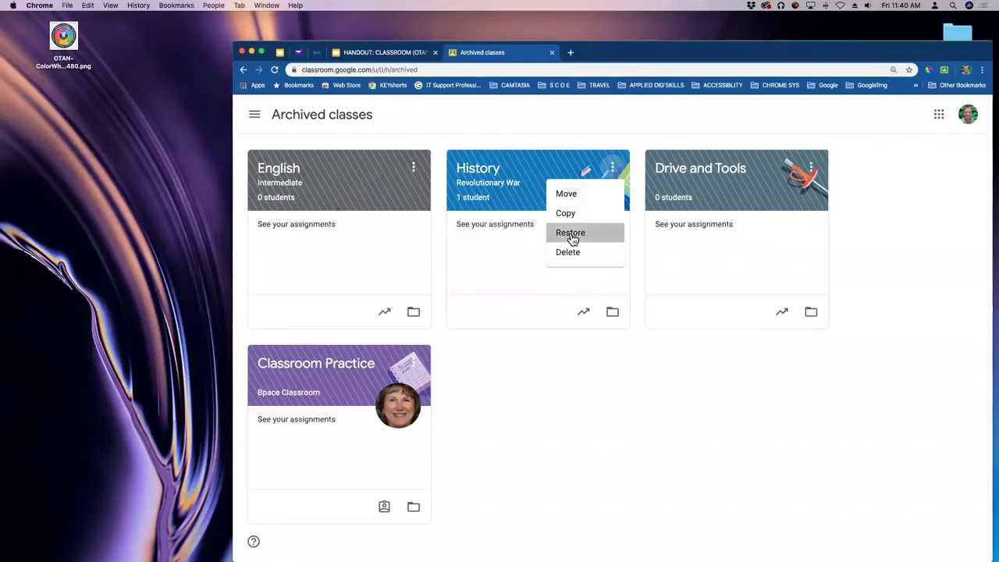
pyautogui.click(572, 236)
pyautogui.click(692, 379)
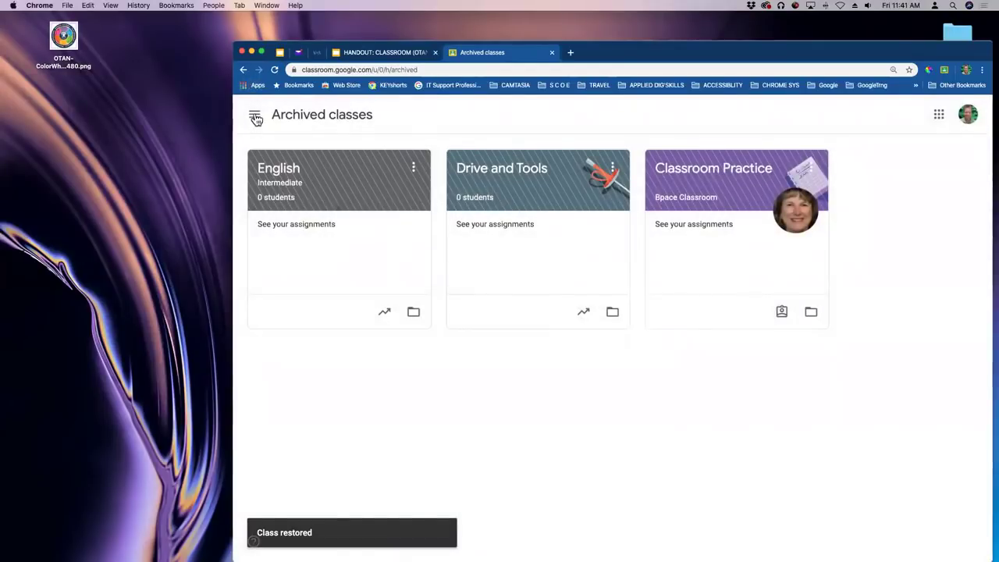
pyautogui.click(254, 115)
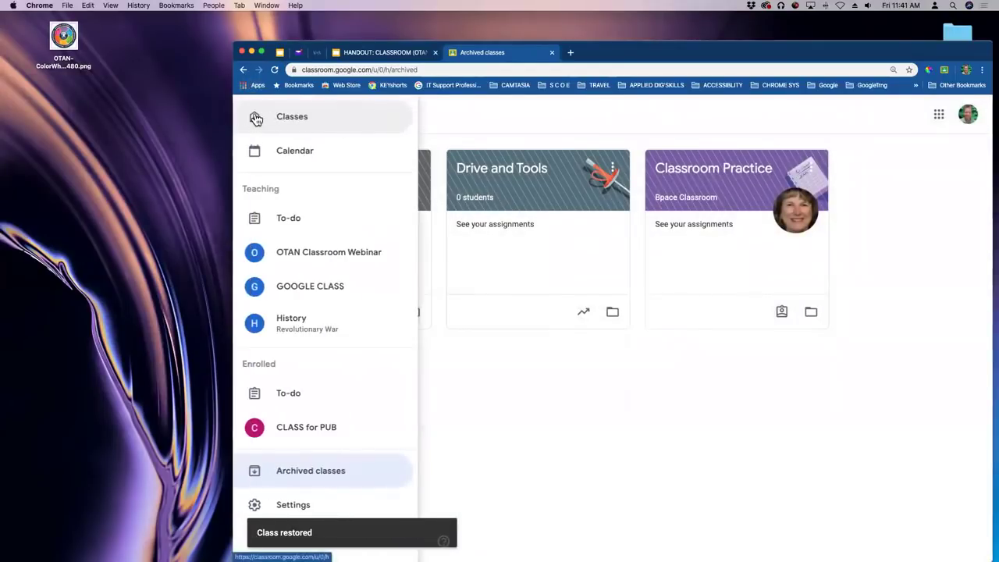
pyautogui.click(256, 118)
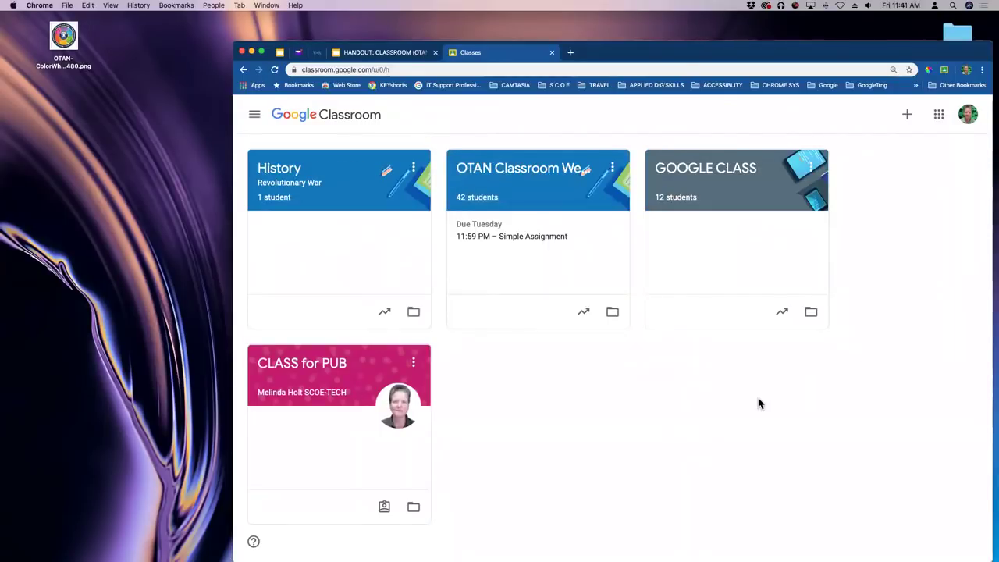
# Open the OTAN Classroom Webinar class's Classwork page and preview the Create options.
pyautogui.click(254, 114)
pyautogui.click(575, 364)
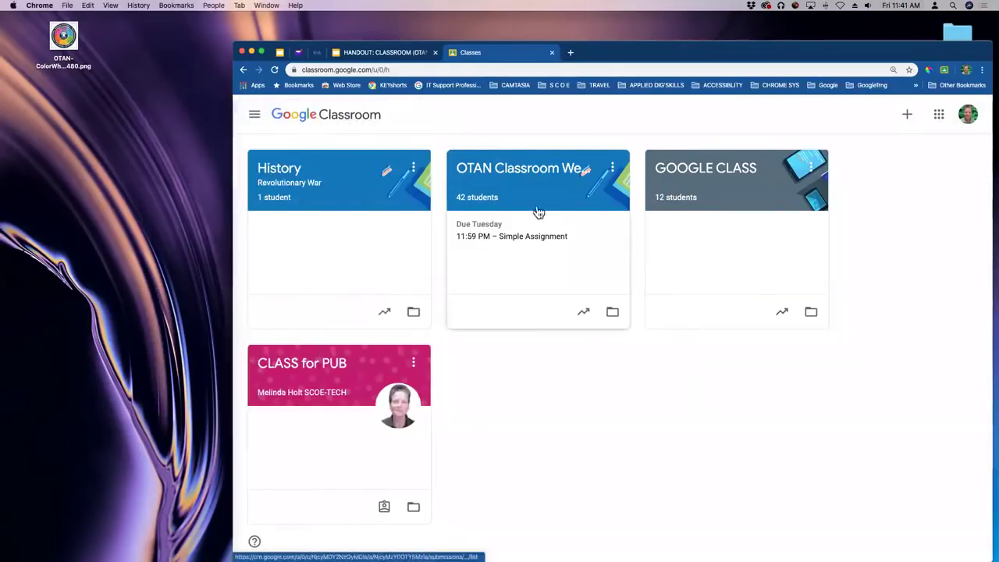
pyautogui.click(539, 174)
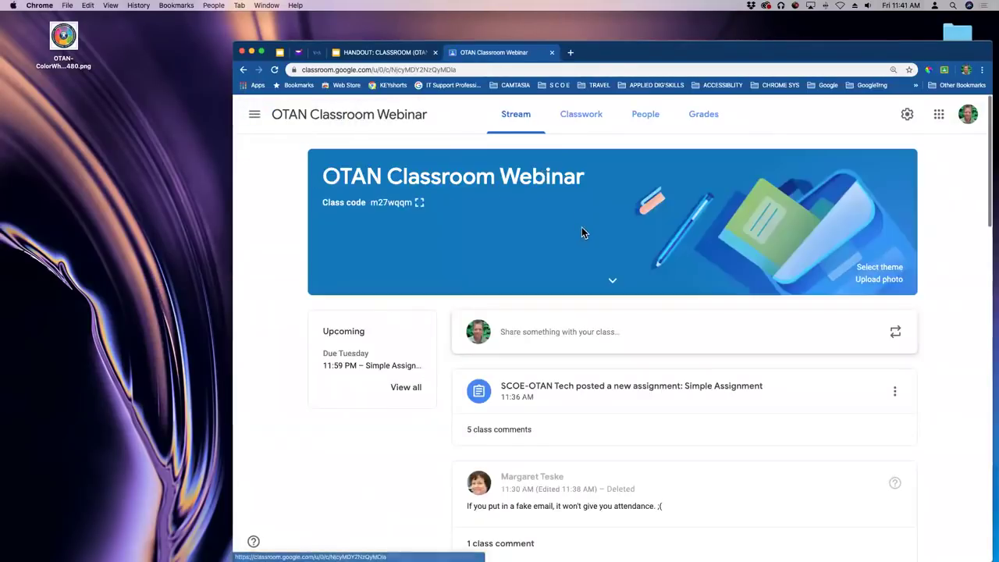
pyautogui.click(584, 117)
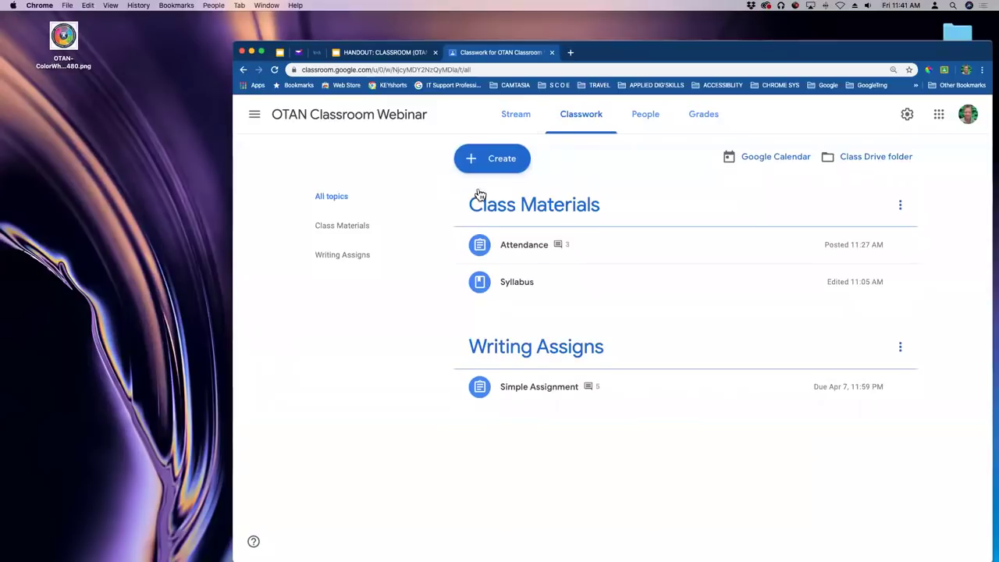
pyautogui.click(504, 159)
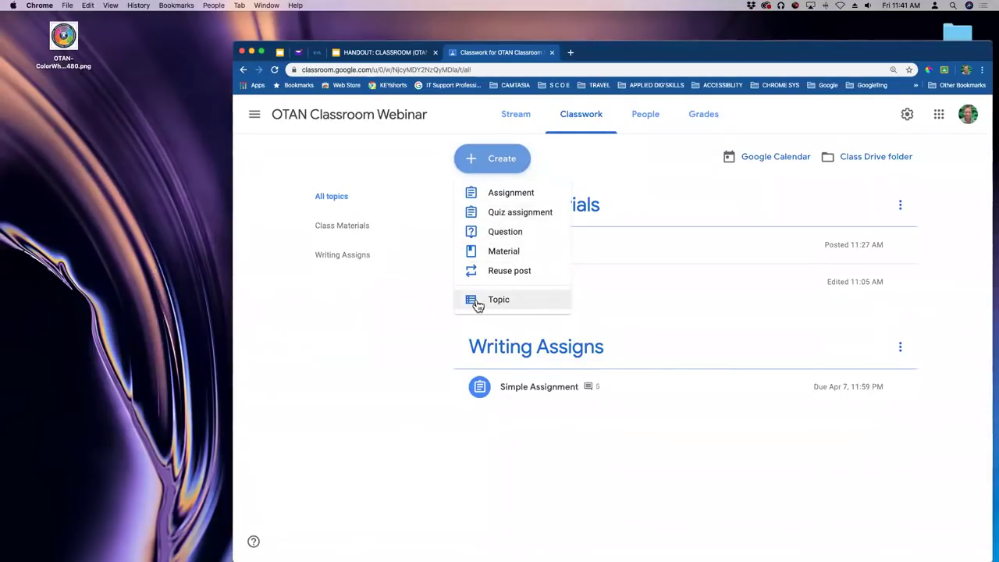
pyautogui.click(394, 168)
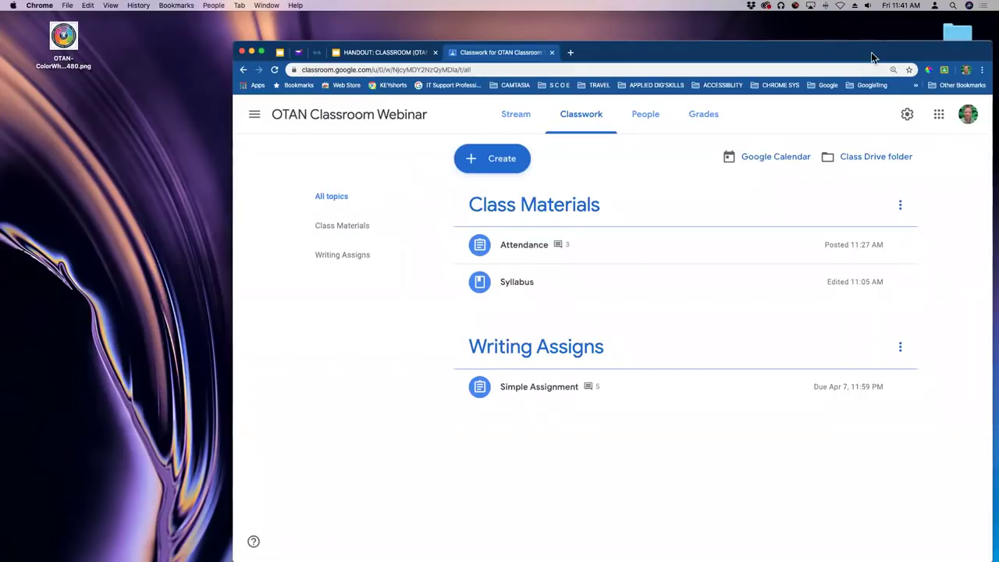
# Make the Chrome window narrower and nudge it back into place.
pyautogui.moveTo(872, 56); pyautogui.dragTo(864, 56)
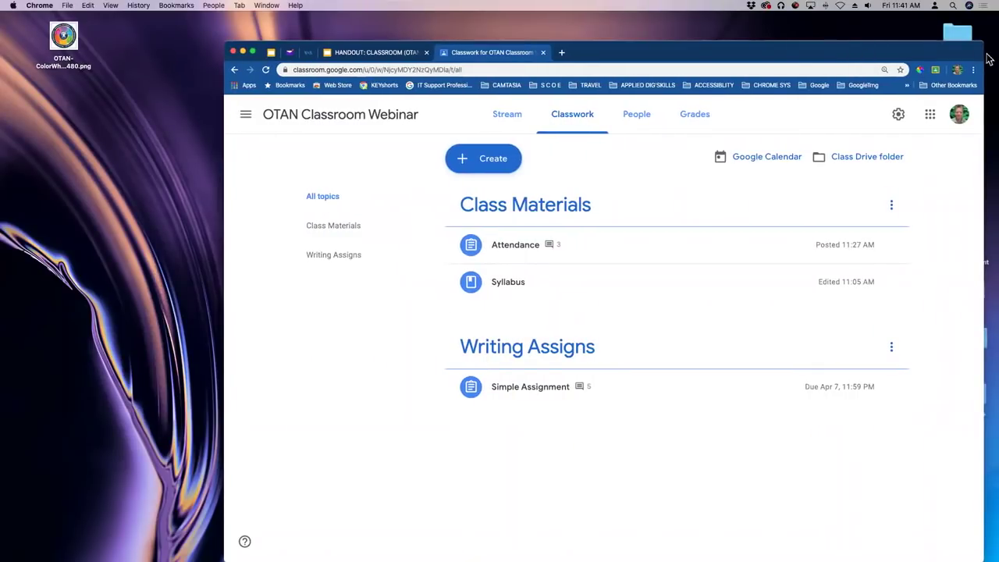
pyautogui.moveTo(984, 56); pyautogui.dragTo(931, 53)
pyautogui.moveTo(847, 50); pyautogui.dragTo(857, 49)
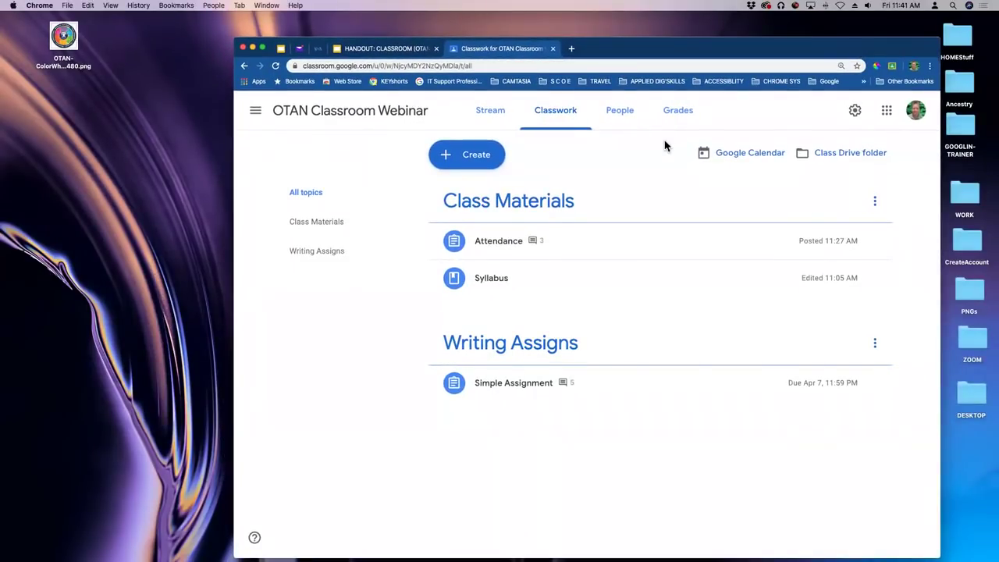
# From Classwork's Google Calendar link, hide the OTAN Schedule calendar, then close the Calendar tab.
pyautogui.click(741, 156)
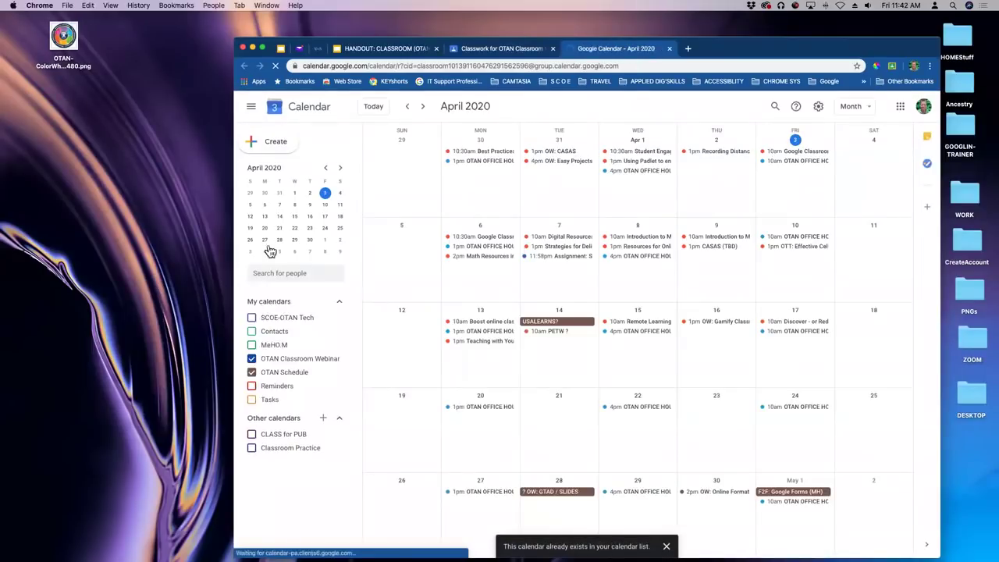
pyautogui.click(251, 372)
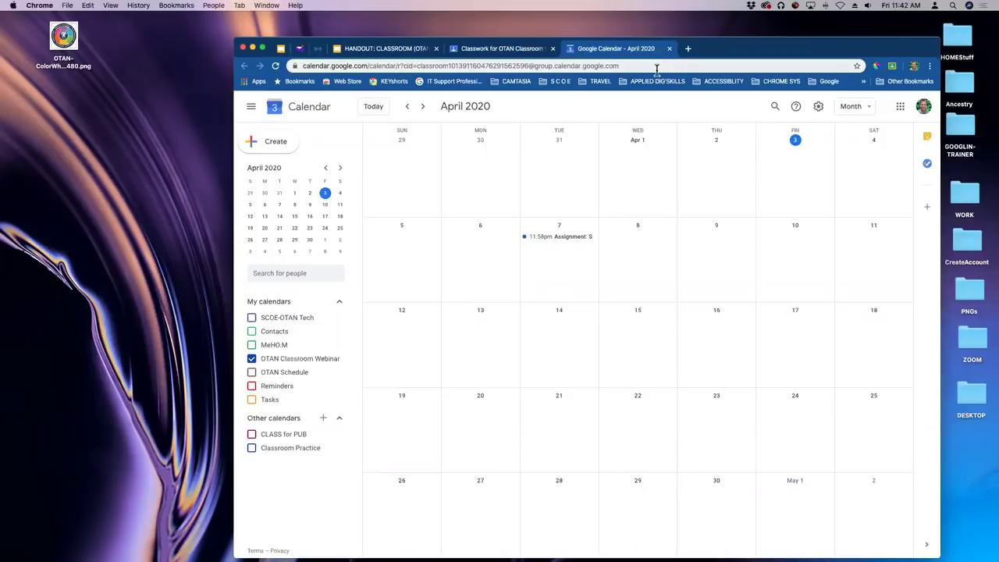
pyautogui.click(669, 49)
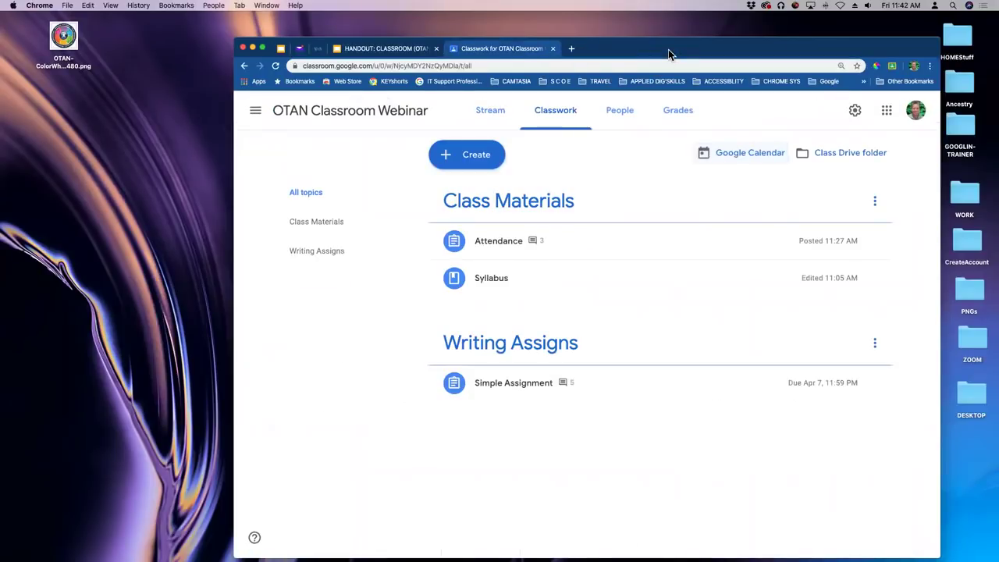
# Go to the class stream, open the Grades tab and scroll through the gradebook.
pyautogui.click(332, 117)
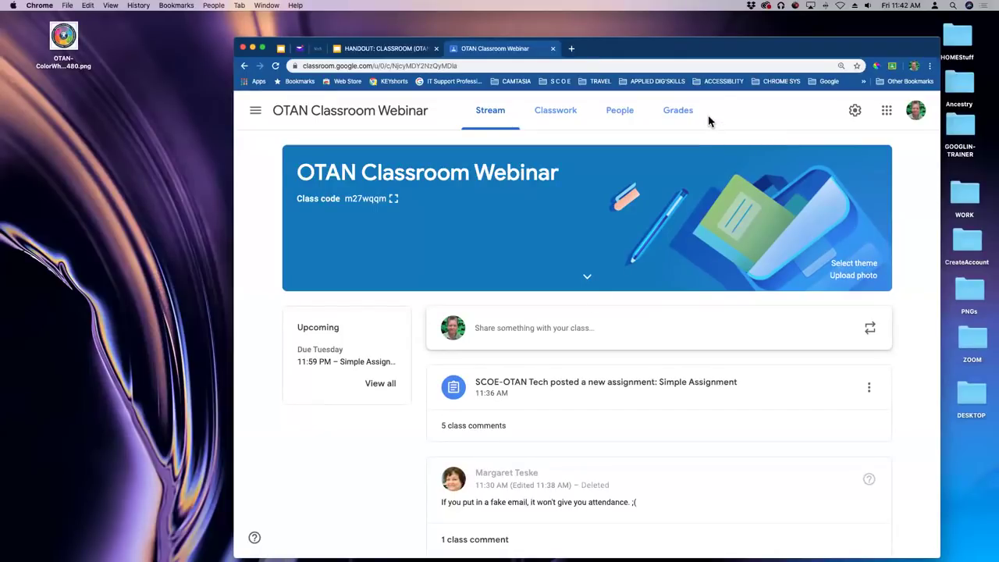
pyautogui.click(679, 114)
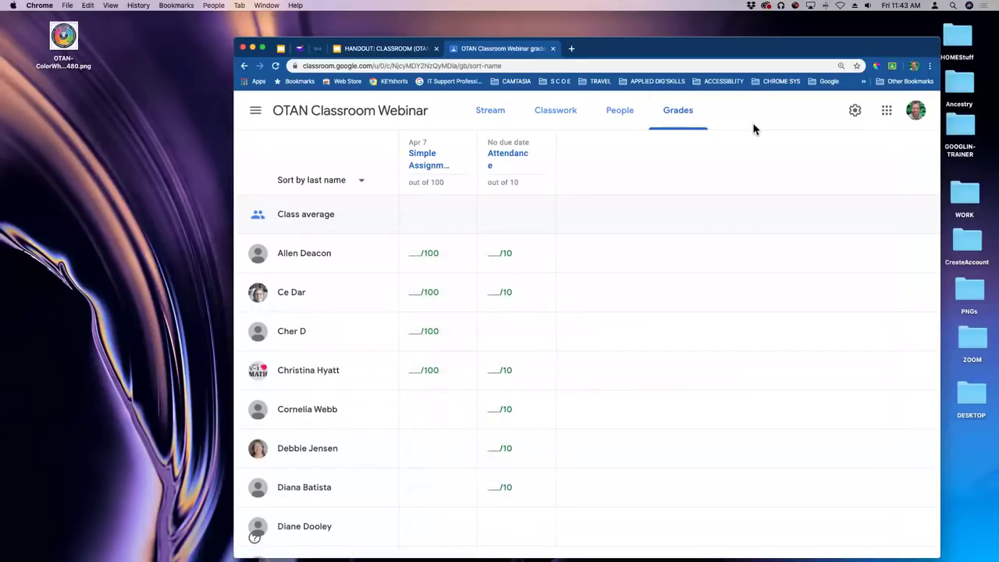
pyautogui.scroll(-3, 551, 228)
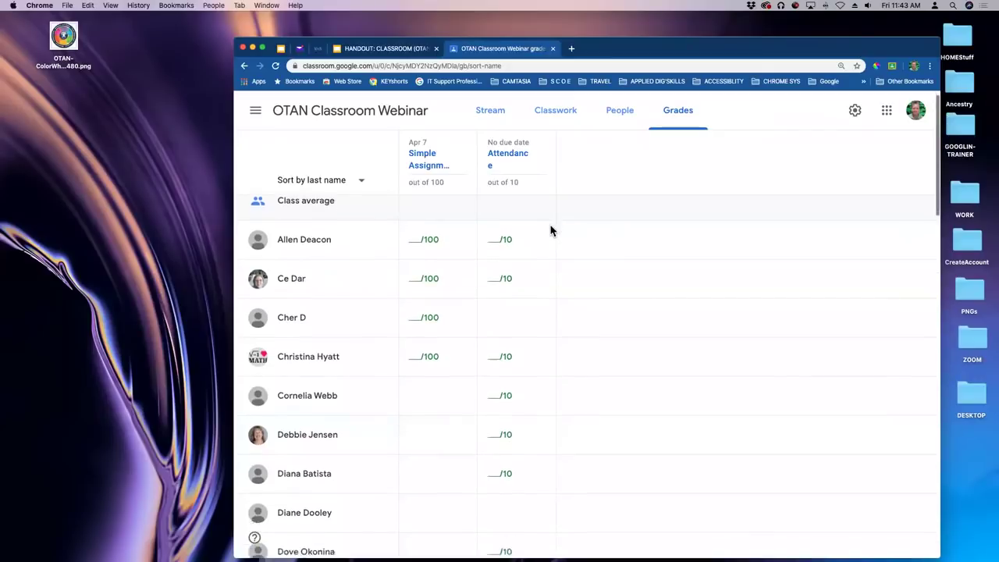
pyautogui.scroll(-10, 551, 230)
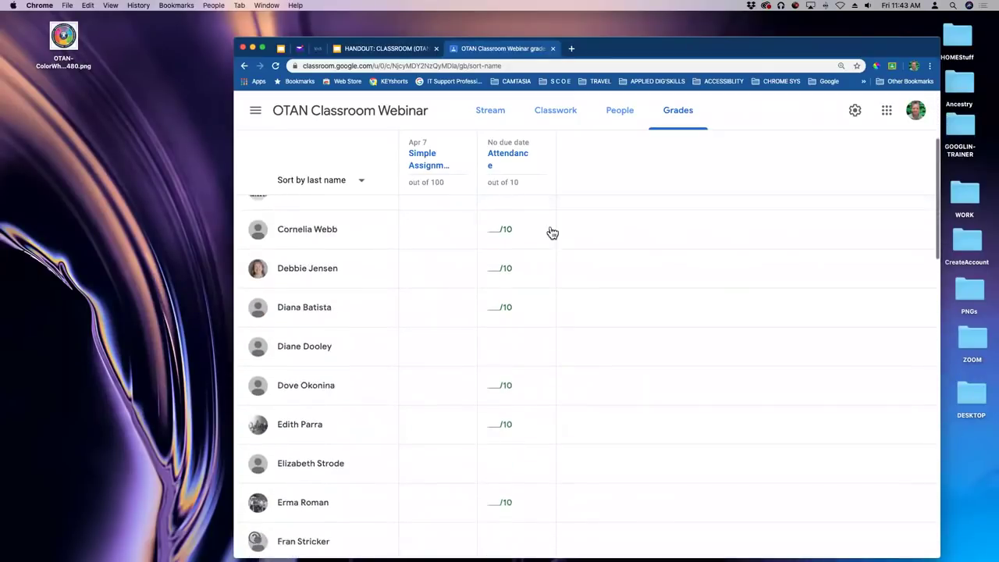
pyautogui.scroll(-8, 552, 231)
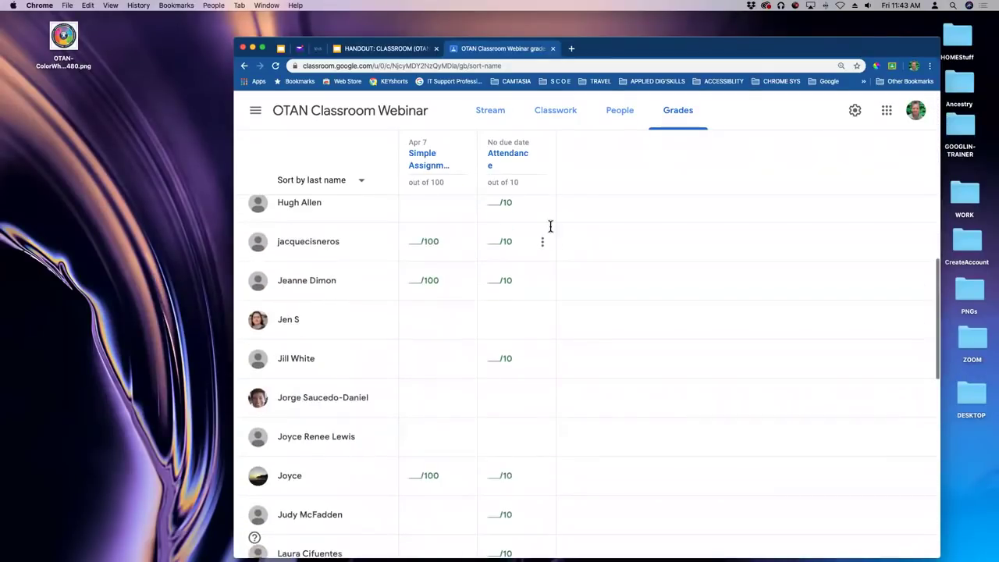
pyautogui.scroll(18, 551, 226)
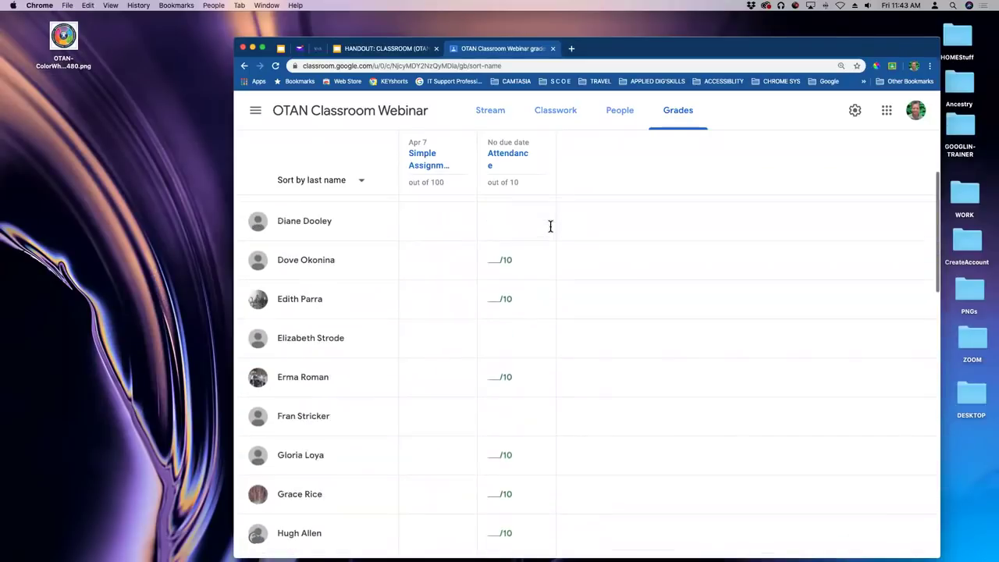
pyautogui.scroll(1, 552, 233)
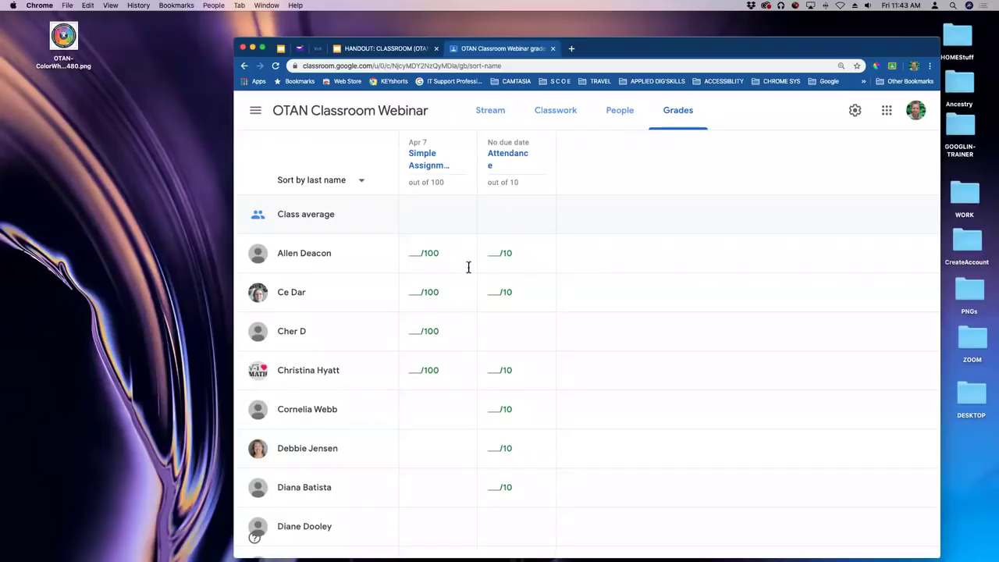
# View two students' work summaries from Grades, ending on the OTAN Classroom Webinar stream.
pyautogui.click(297, 256)
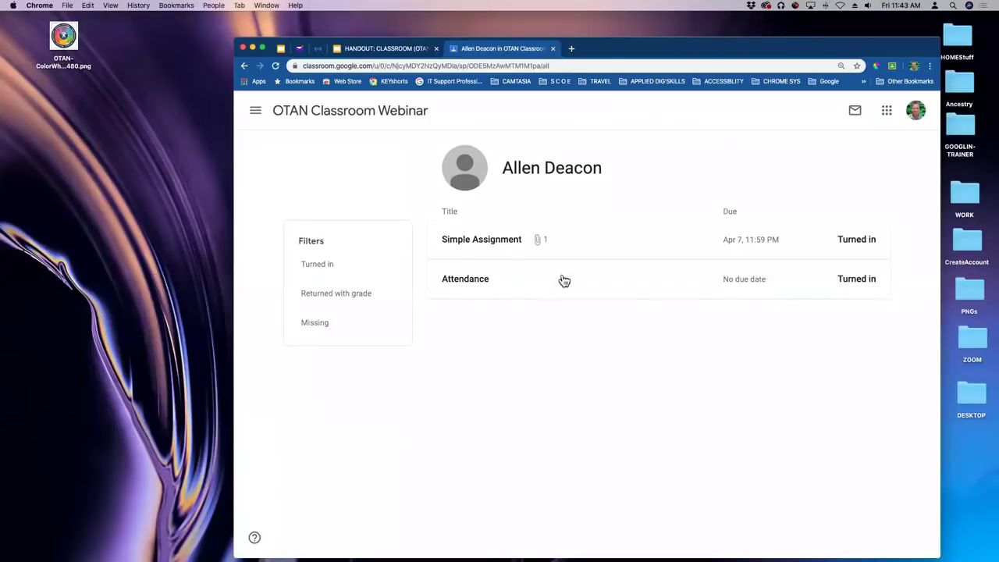
pyautogui.click(295, 113)
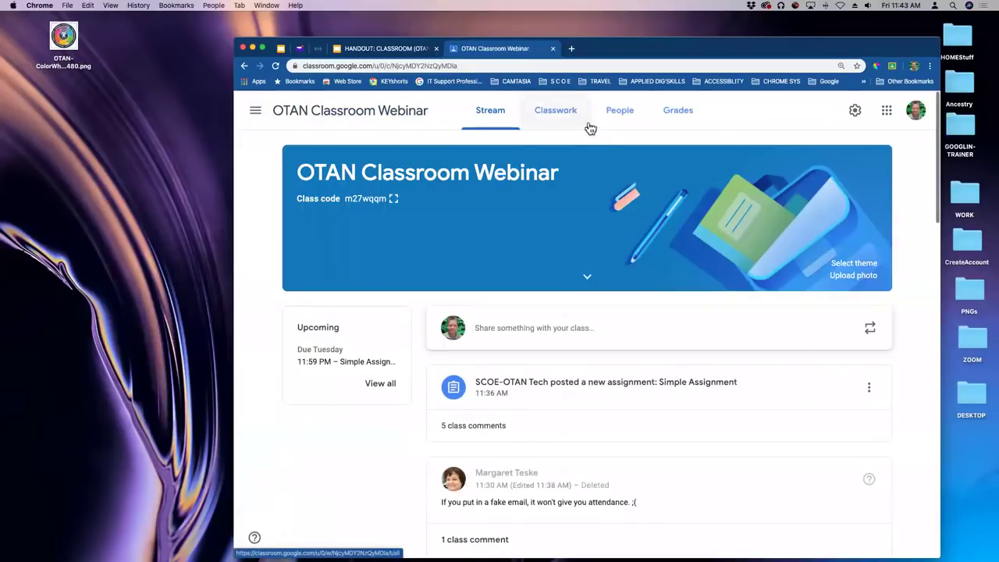
pyautogui.click(684, 114)
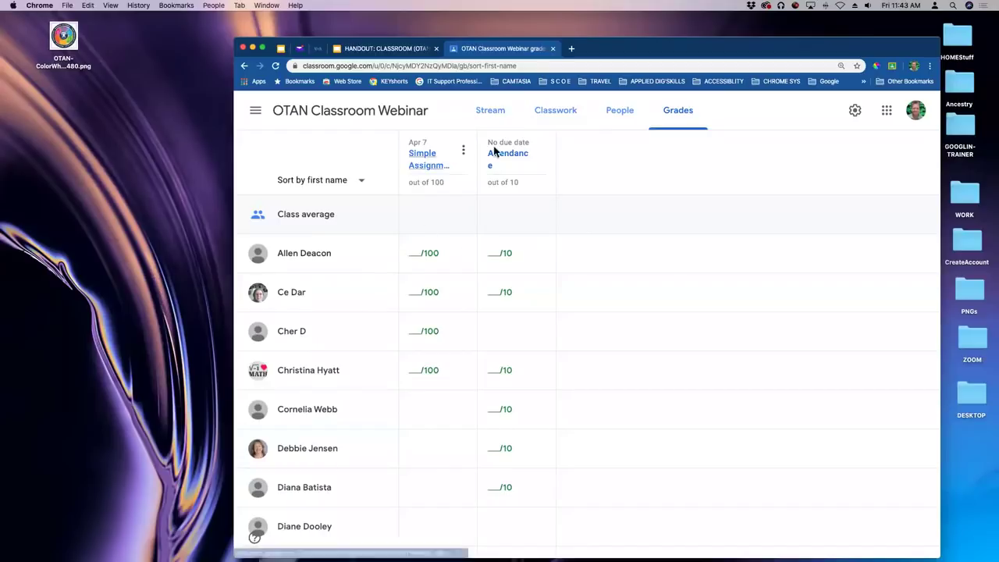
pyautogui.click(299, 299)
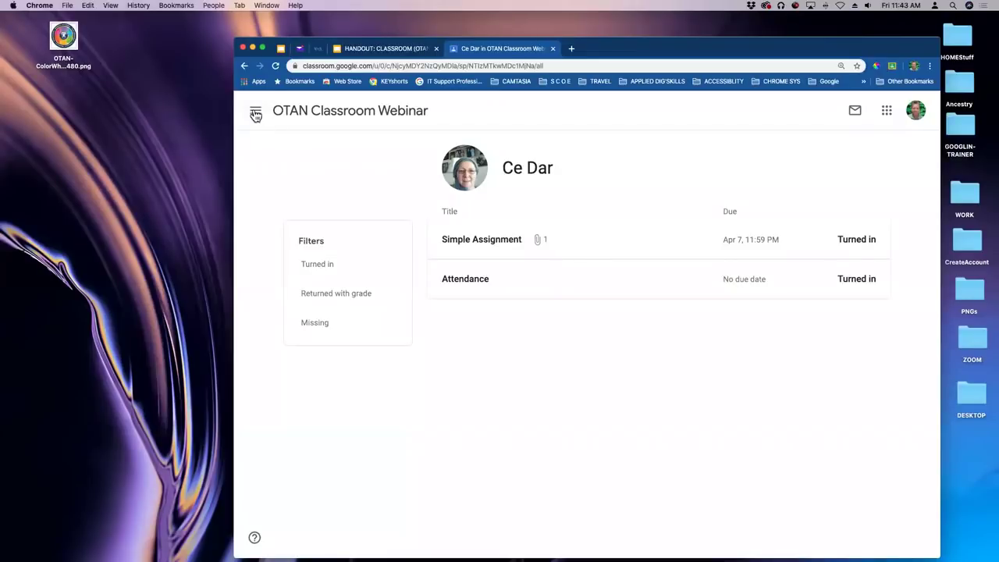
pyautogui.click(315, 113)
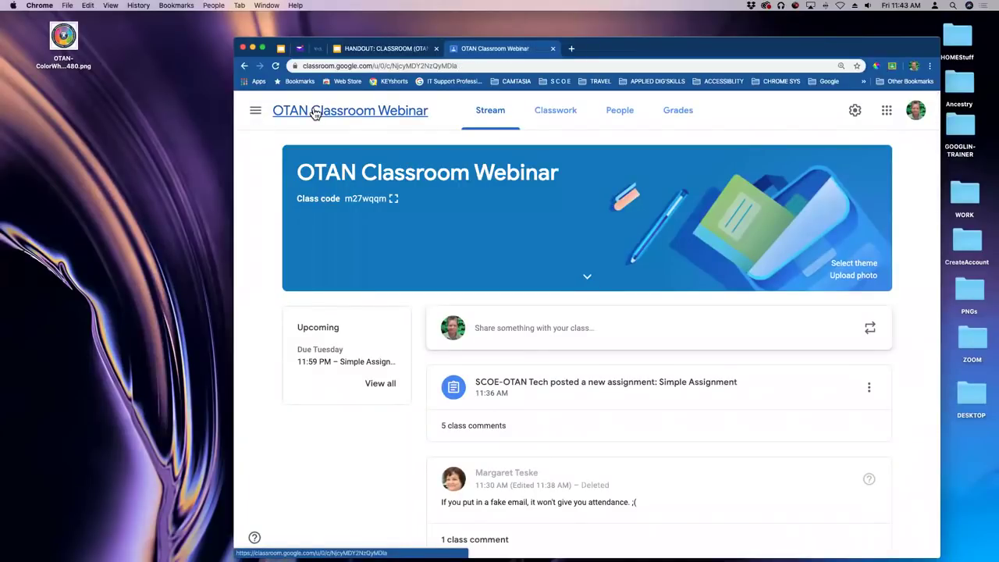
pyautogui.click(392, 199)
pyautogui.click(752, 396)
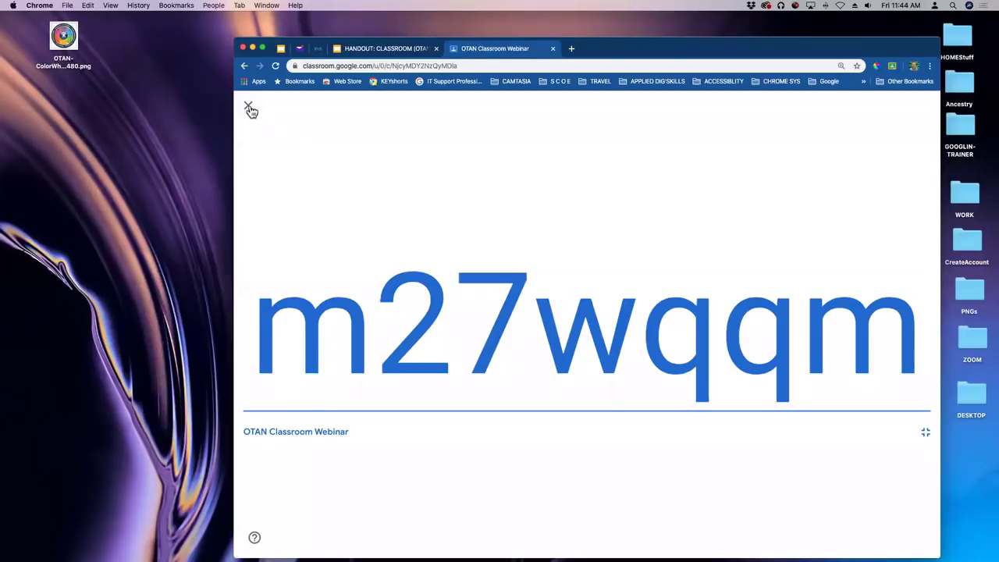
pyautogui.click(249, 108)
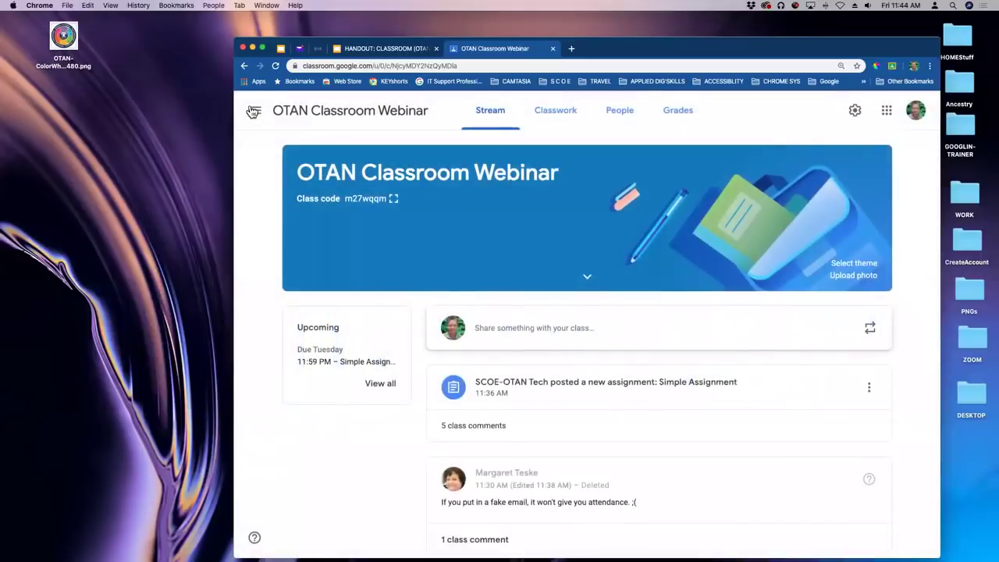
# Start a new assignment from the Classwork page's Create menu.
pyautogui.click(559, 110)
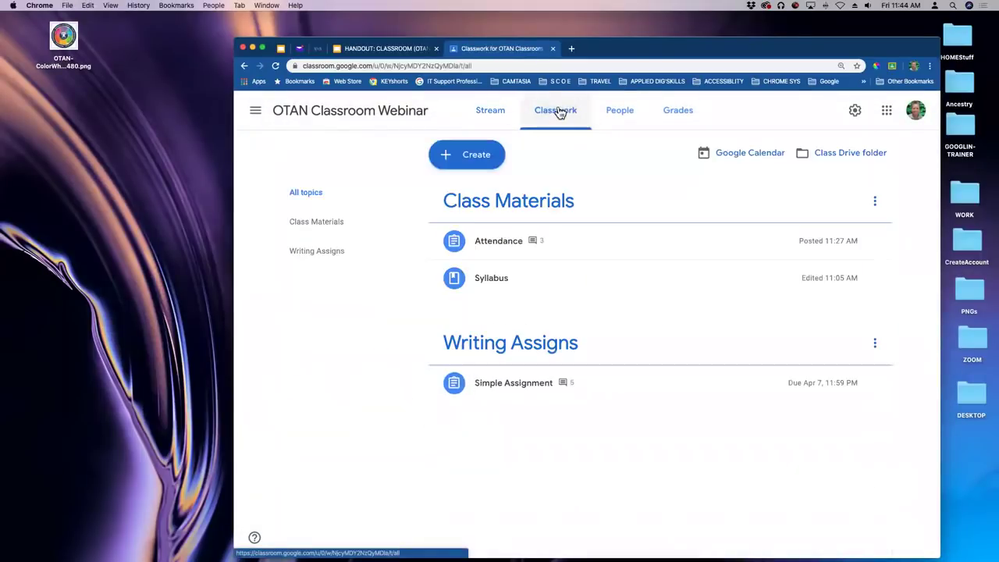
pyautogui.click(470, 156)
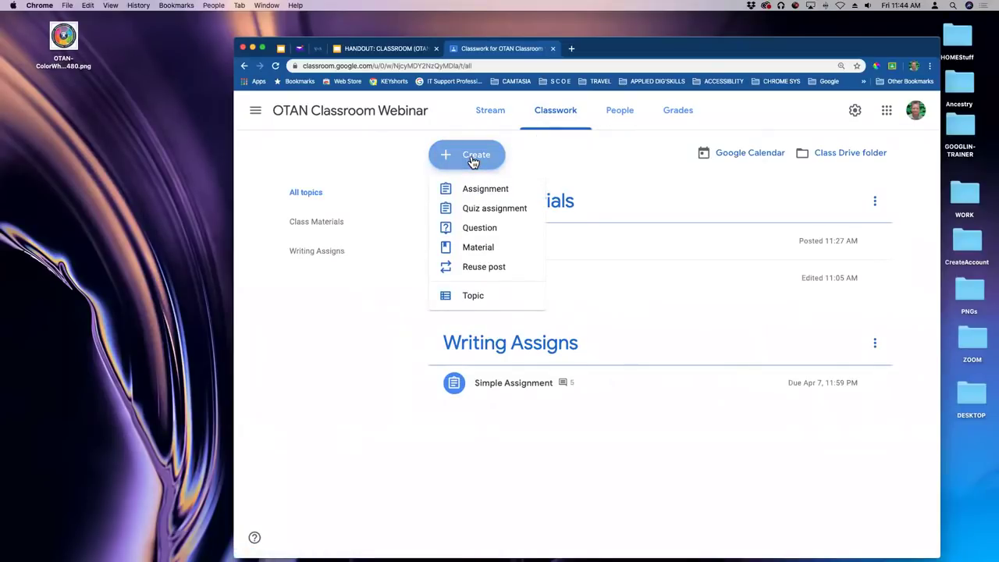
pyautogui.click(475, 190)
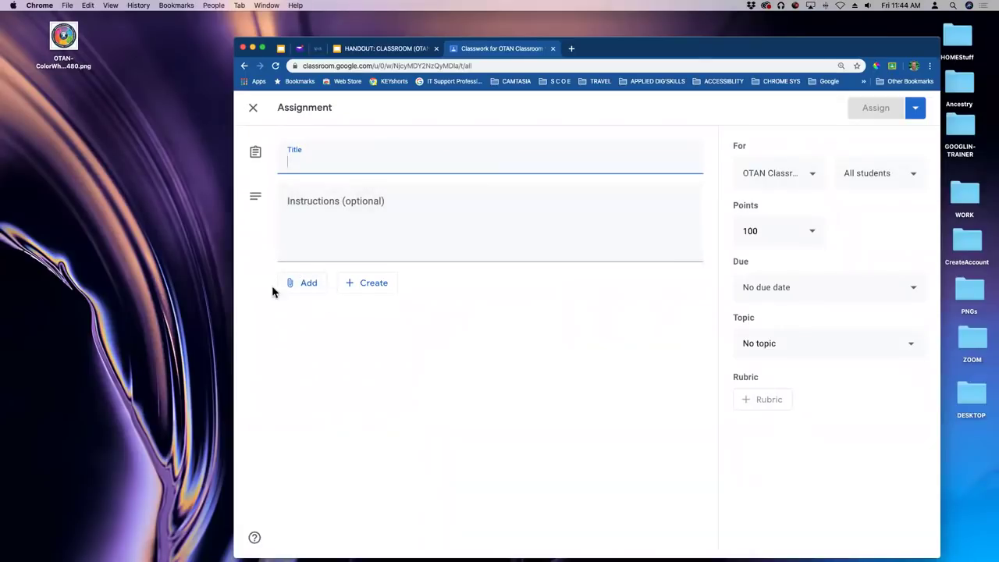
# Search Google Drive for 'class' and attach the ClassInfo form to the assignment.
pyautogui.click(309, 286)
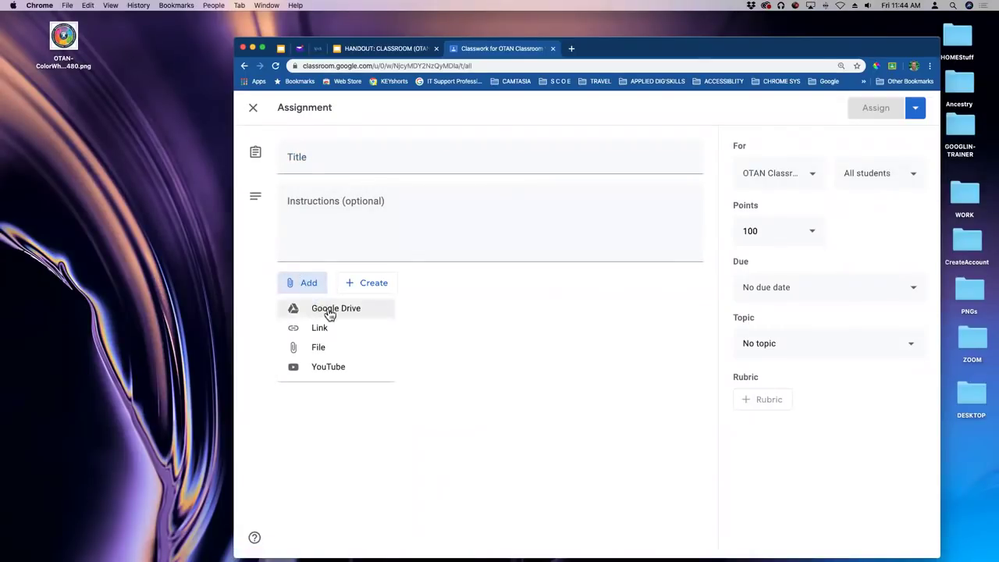
pyautogui.click(330, 311)
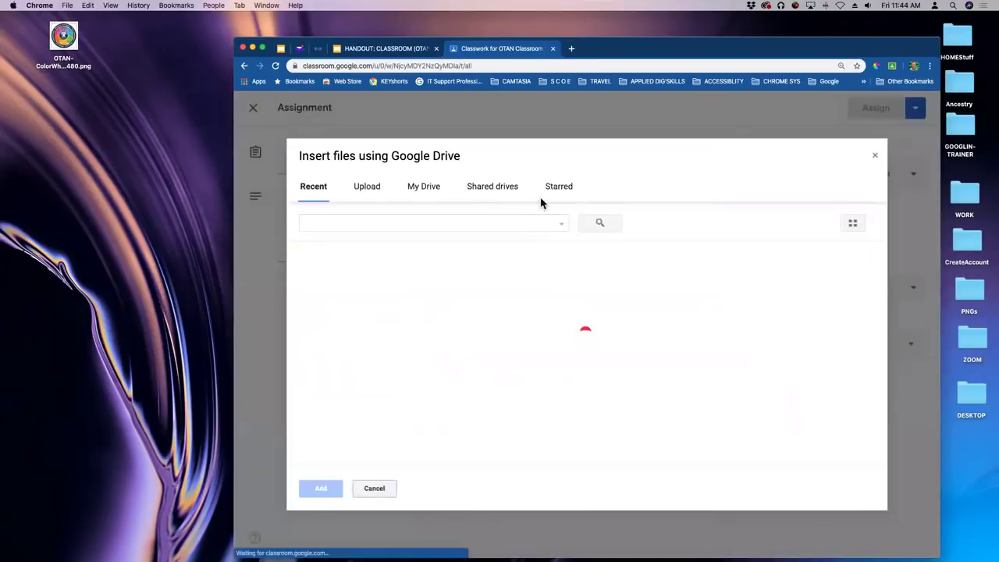
pyautogui.scroll(-1, 375, 334)
pyautogui.scroll(-10, 375, 334)
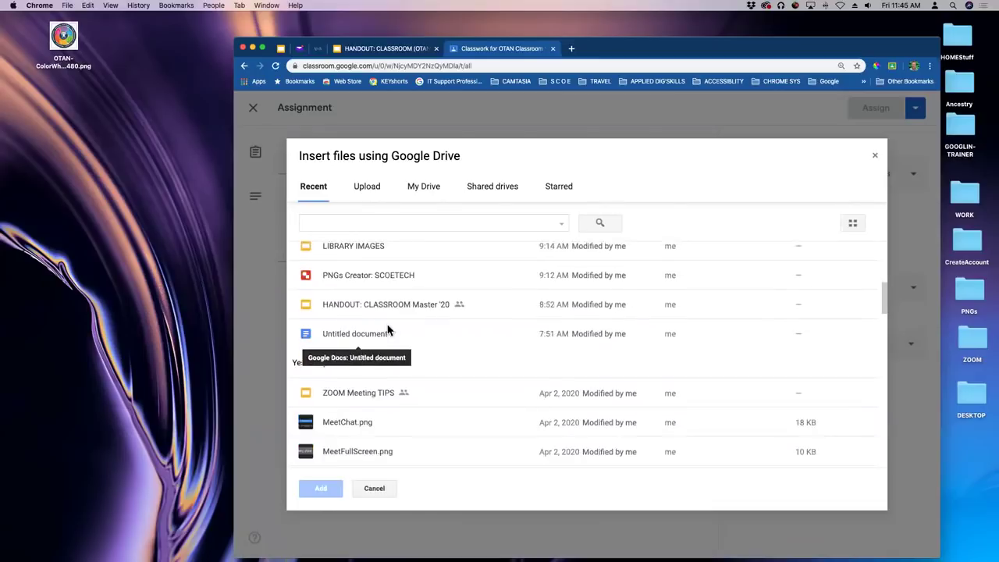
pyautogui.scroll(-10, 426, 326)
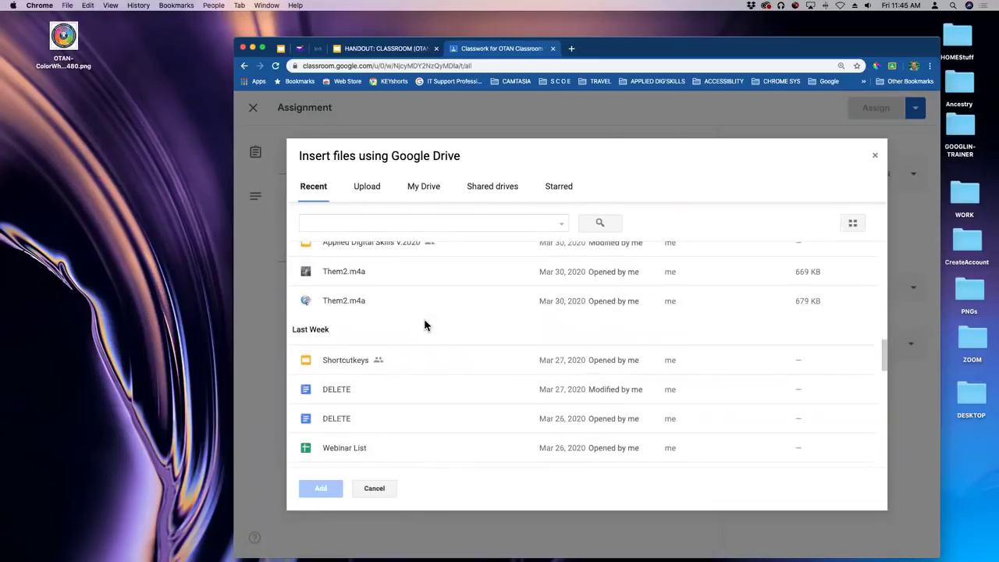
pyautogui.scroll(20, 425, 326)
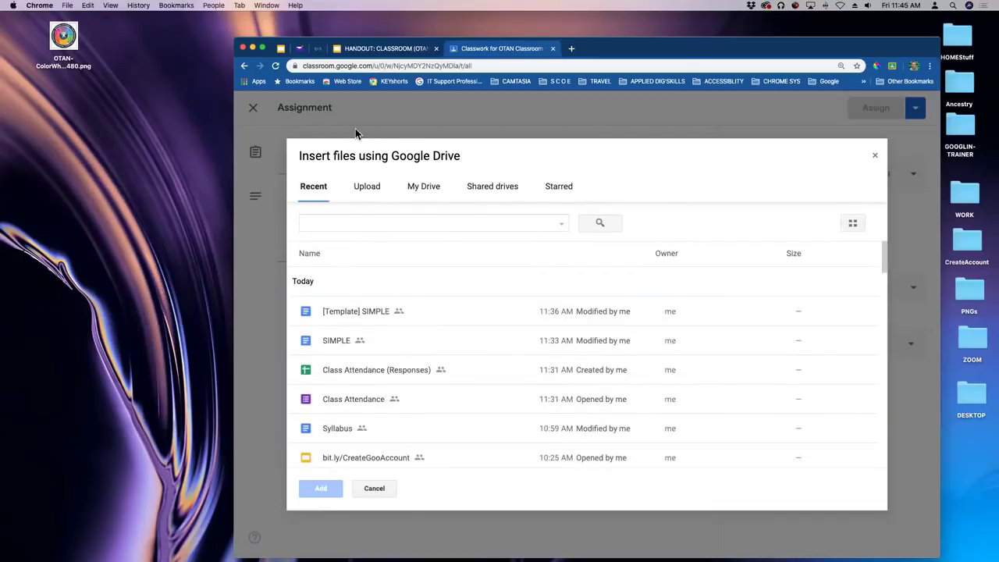
pyautogui.click(499, 224)
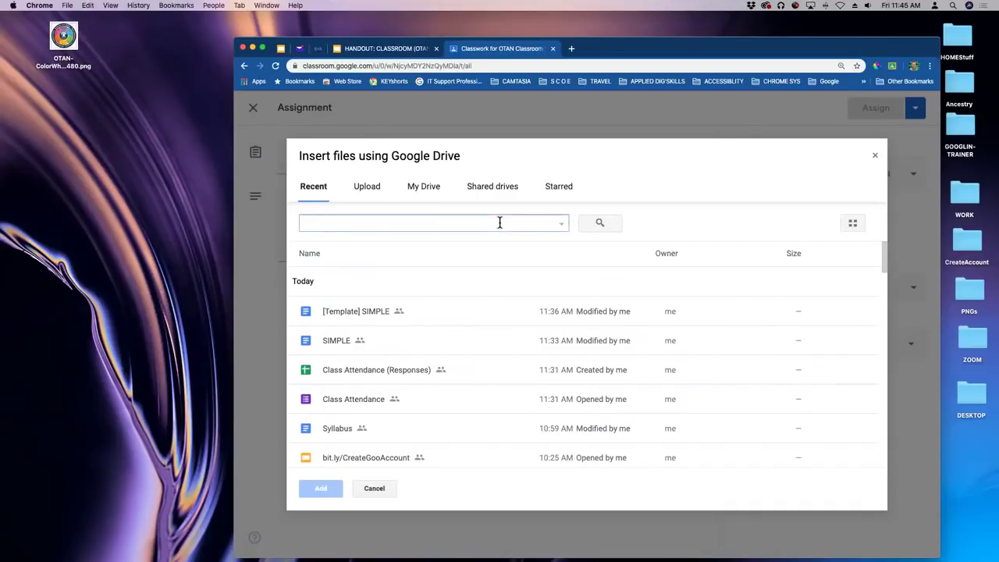
pyautogui.click(561, 224)
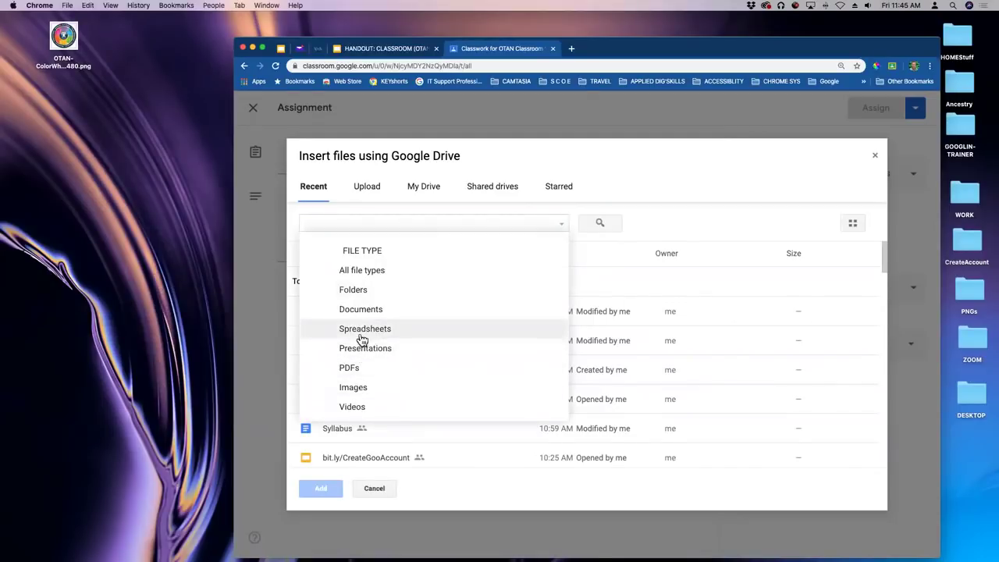
pyautogui.click(355, 224)
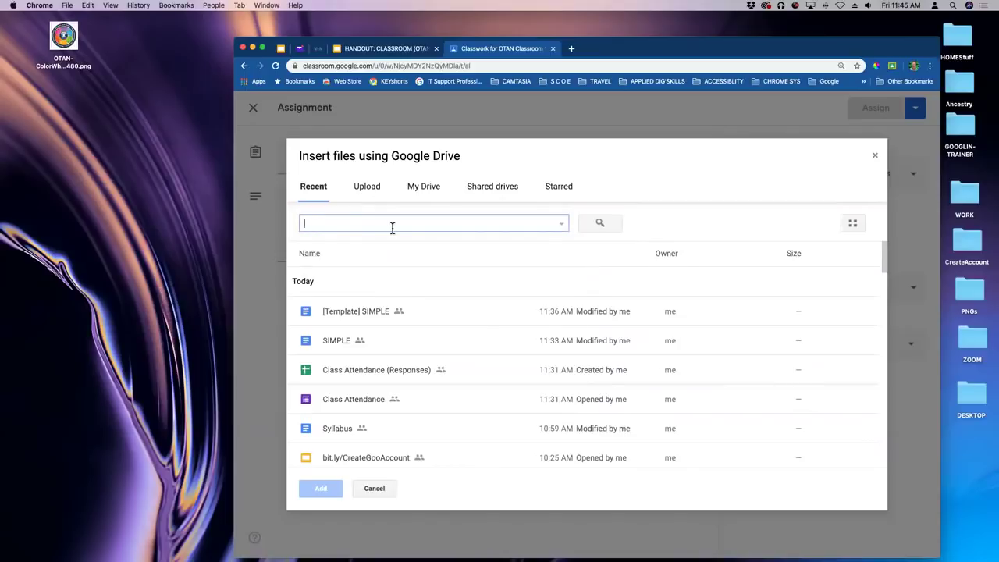
pyautogui.write('c')
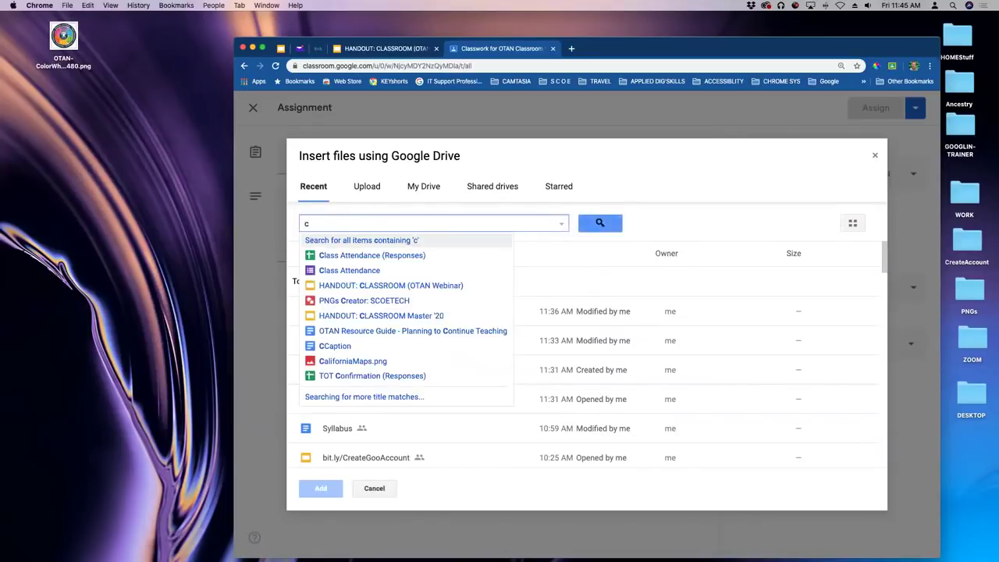
pyautogui.write('lass')
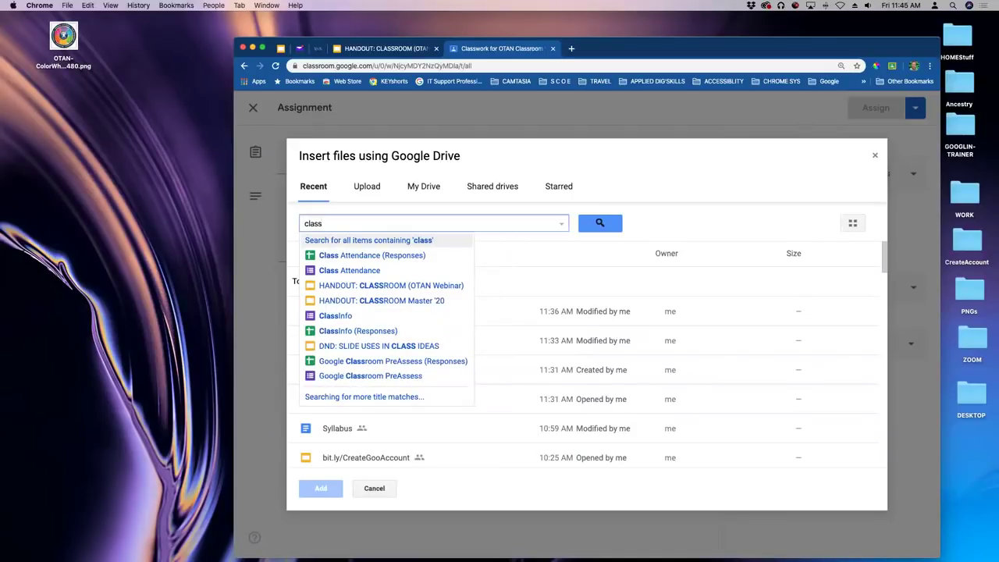
pyautogui.click(336, 317)
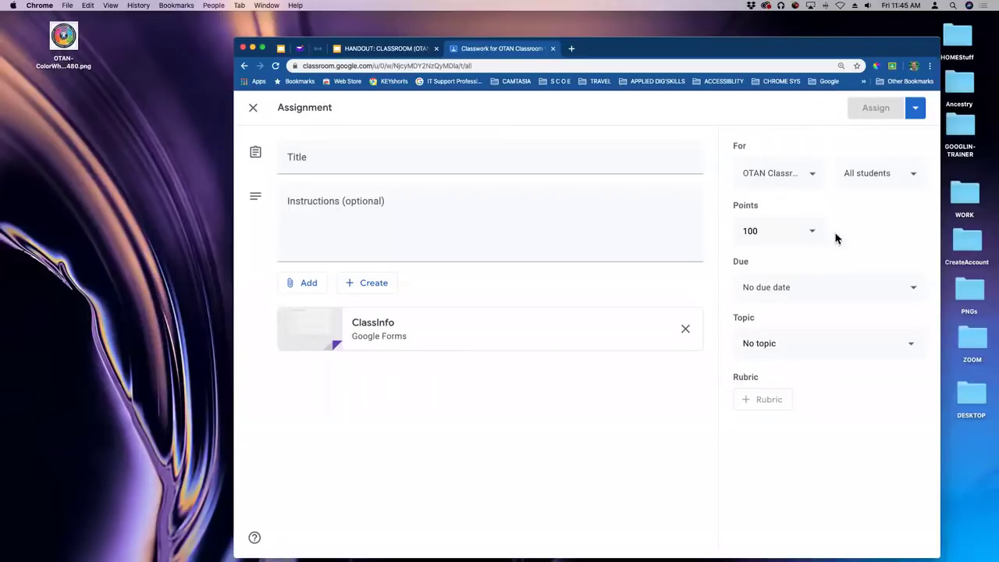
# Assign the assignment to a single student instead of All students.
pyautogui.click(911, 178)
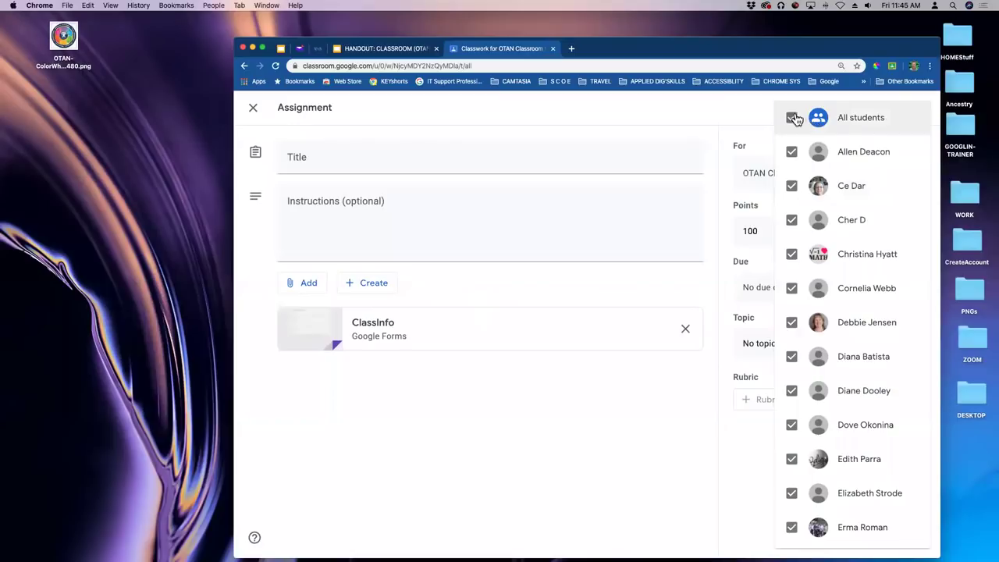
pyautogui.click(793, 119)
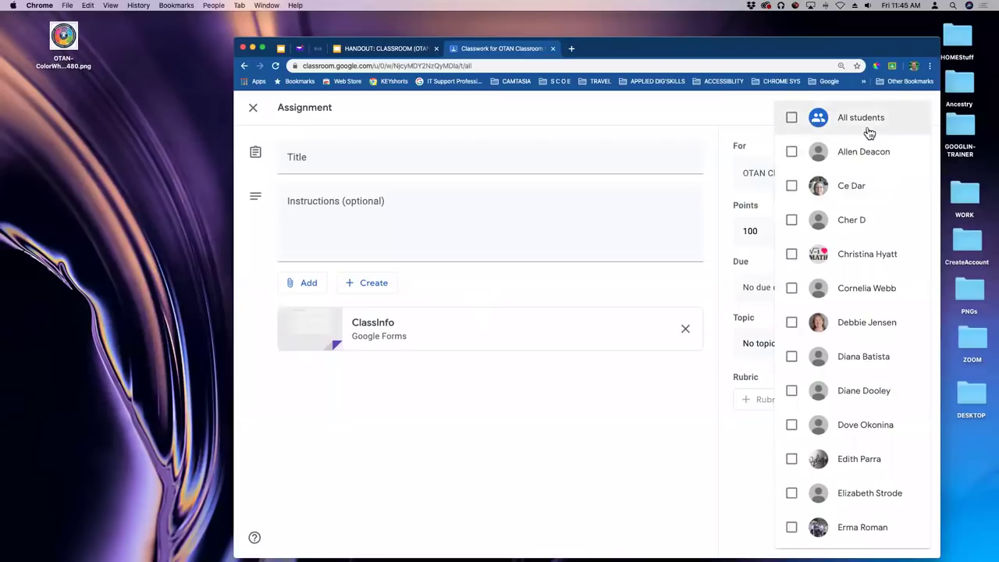
pyautogui.scroll(-3, 877, 223)
pyautogui.scroll(-5, 877, 223)
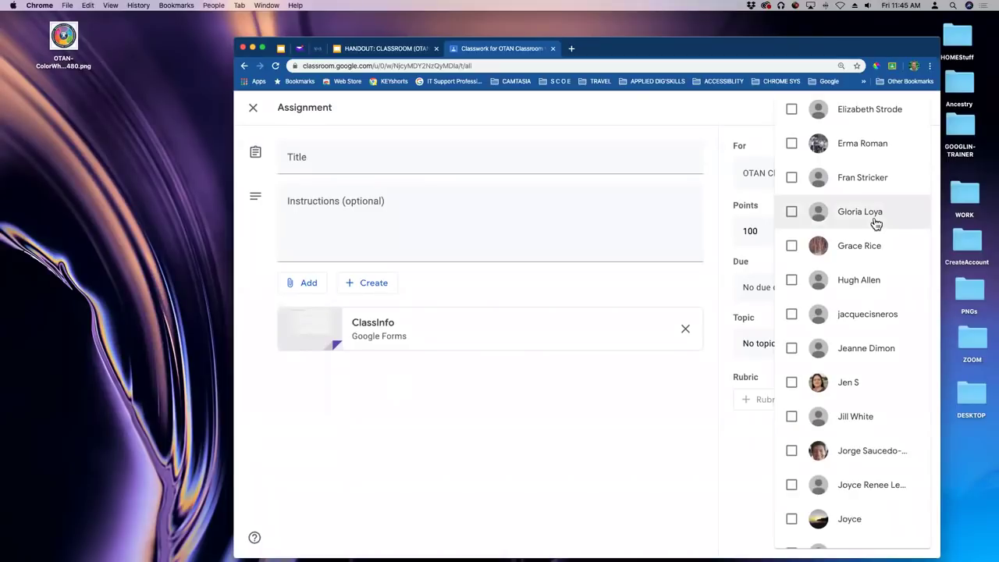
pyautogui.scroll(-2, 876, 223)
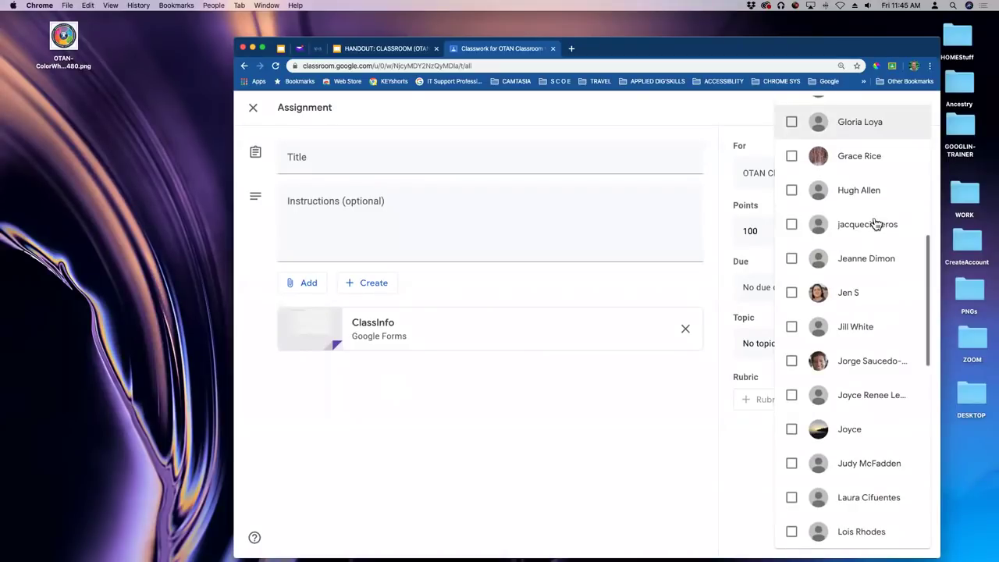
pyautogui.click(796, 228)
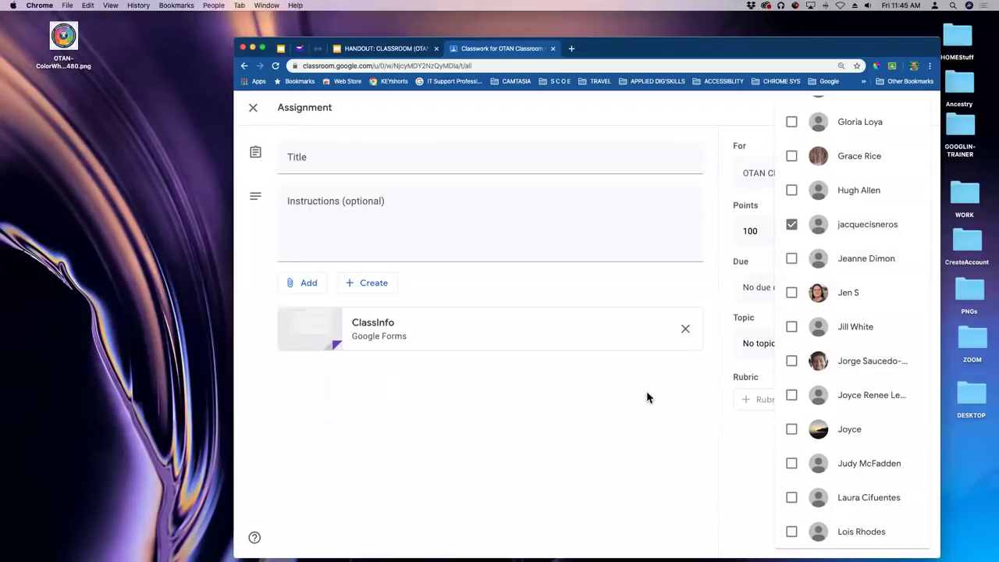
pyautogui.click(656, 366)
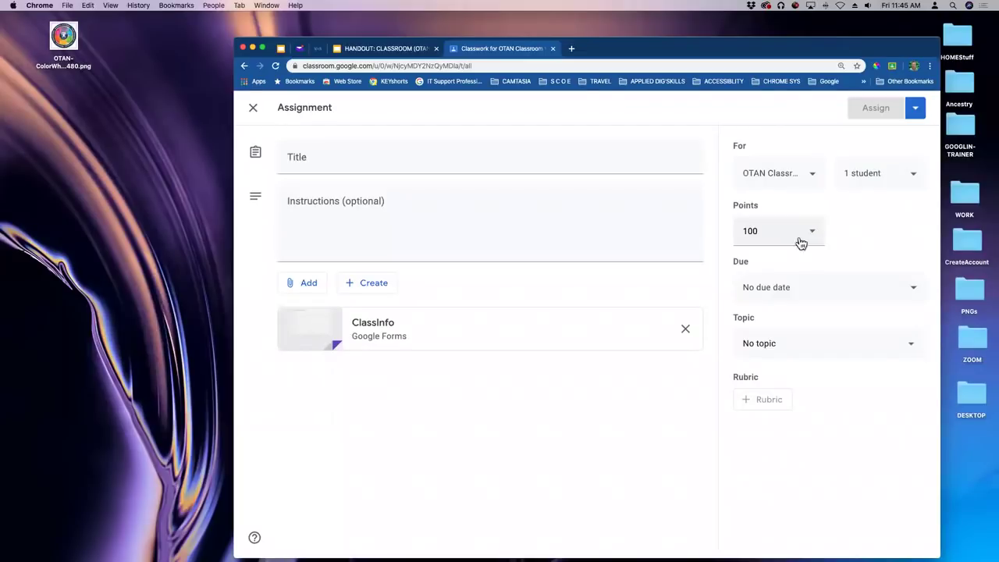
# Set the due date to April 3, 2020 at 11:59 PM, leaving no topic.
pyautogui.click(814, 286)
pyautogui.click(842, 335)
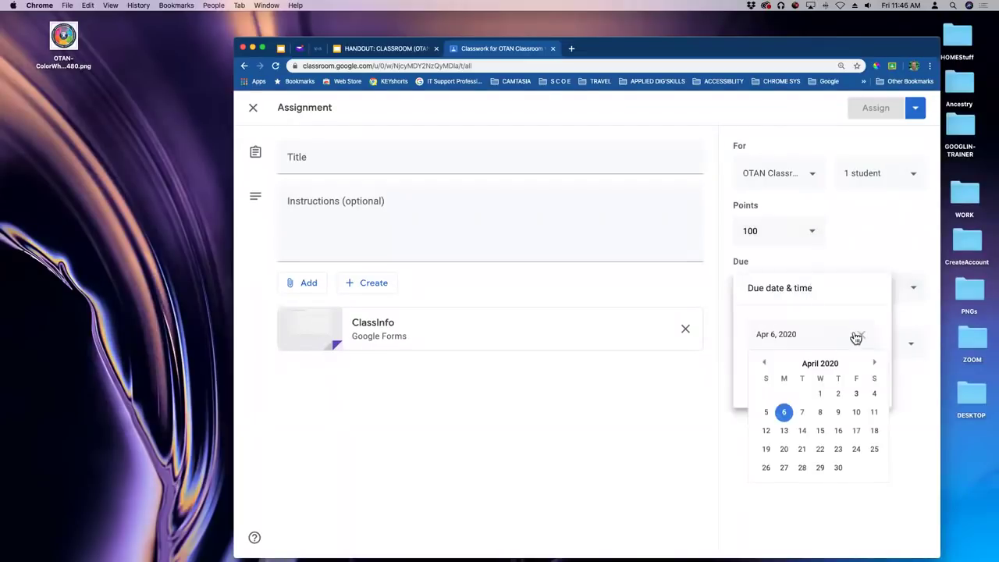
pyautogui.click(857, 393)
pyautogui.click(804, 389)
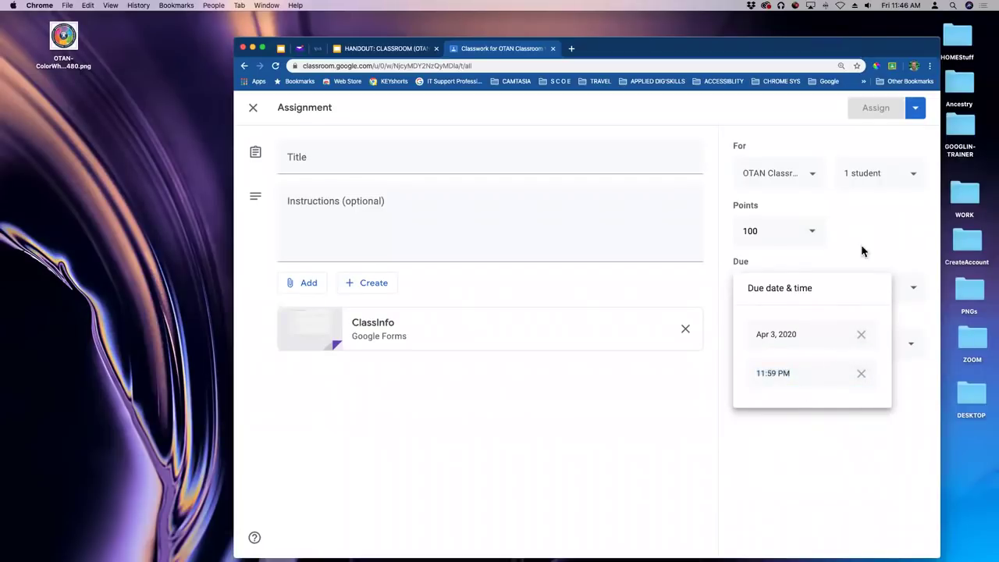
pyautogui.click(731, 382)
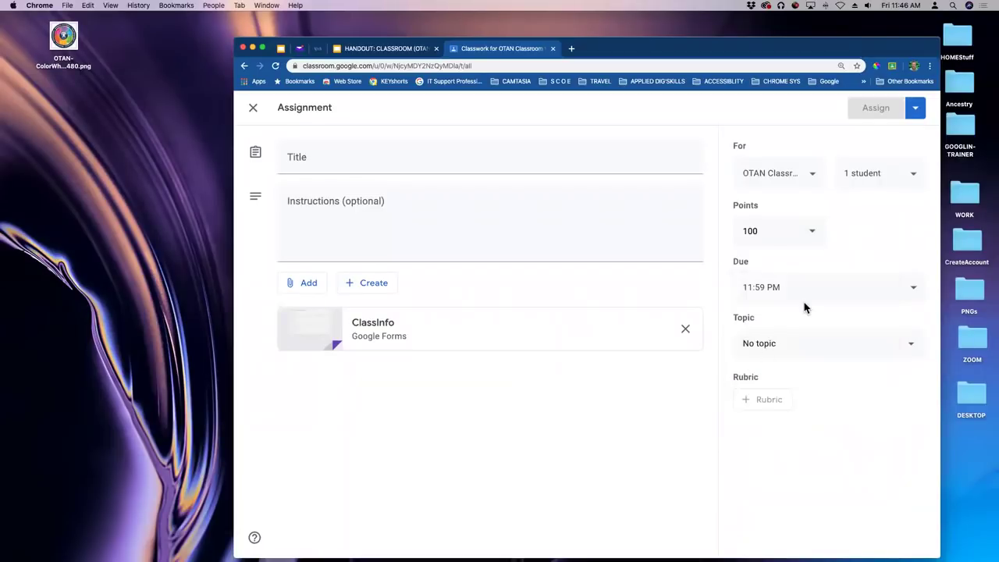
pyautogui.click(773, 348)
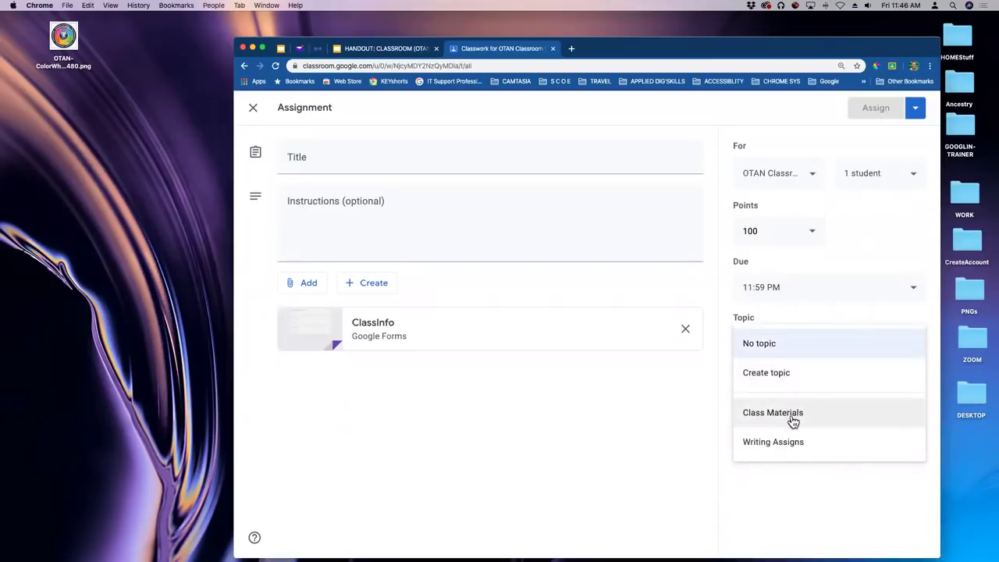
pyautogui.click(693, 430)
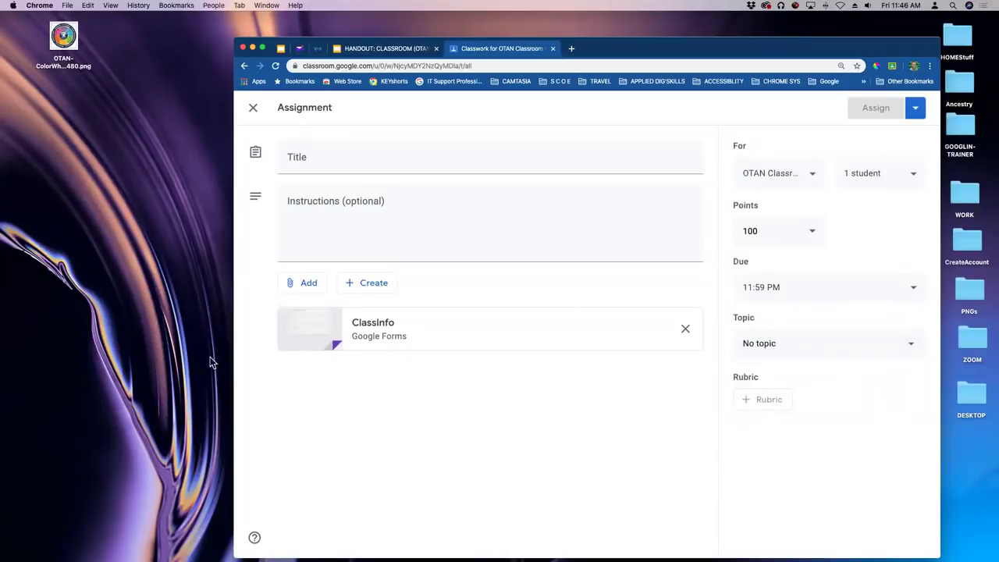
# Title the assignment 'Class Info', add instructions 'Fill out.', and assign it.
pyautogui.click(308, 158)
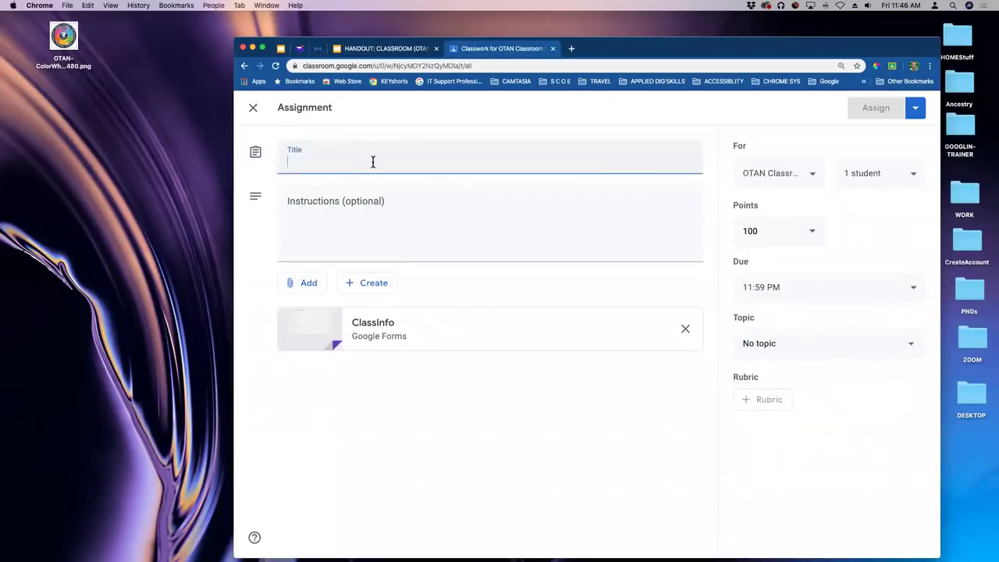
pyautogui.write('V')
pyautogui.press('BackSpace')
pyautogui.write('Call')
pyautogui.write('lass Info')
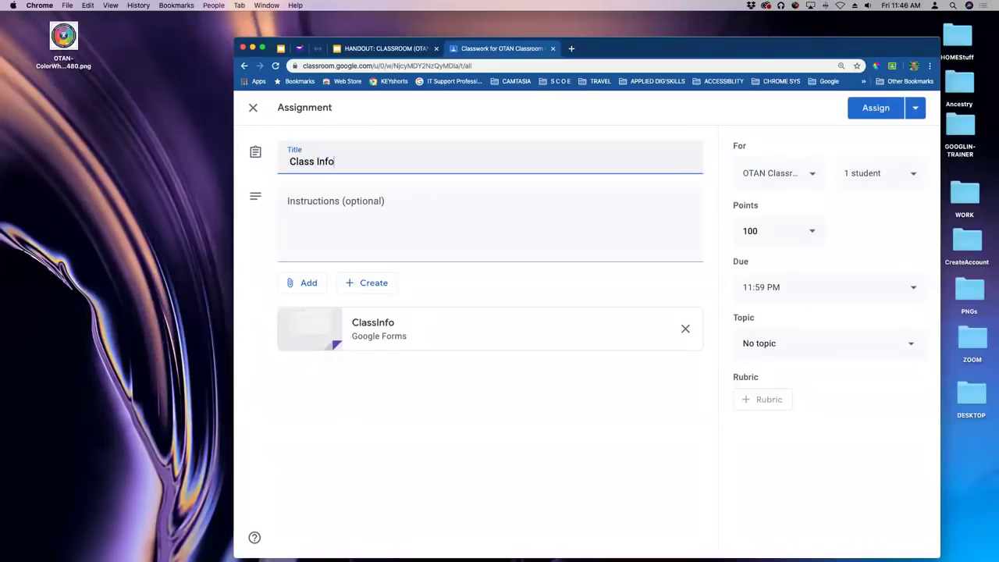
pyautogui.click(324, 212)
pyautogui.write('F')
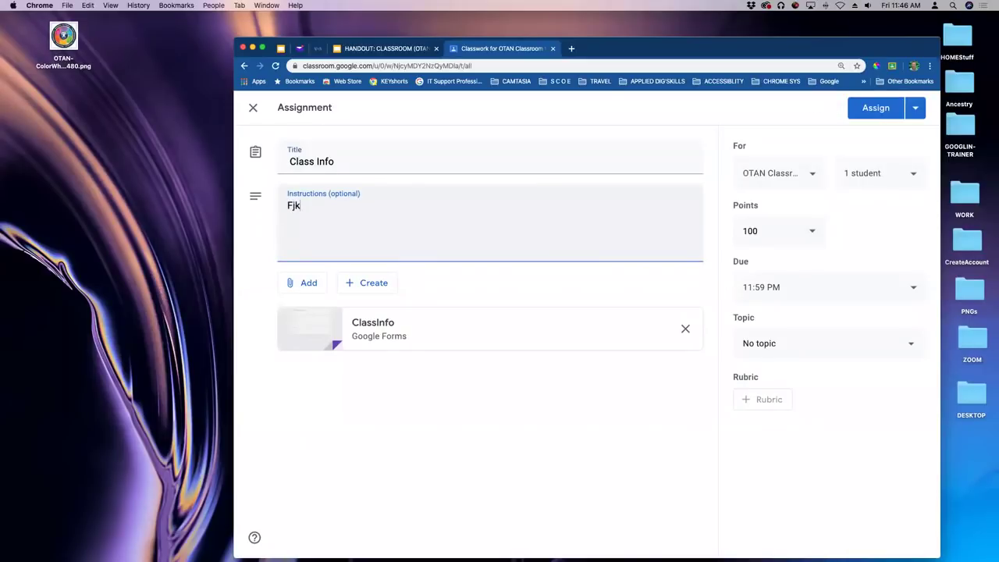
pyautogui.write('ill out.')
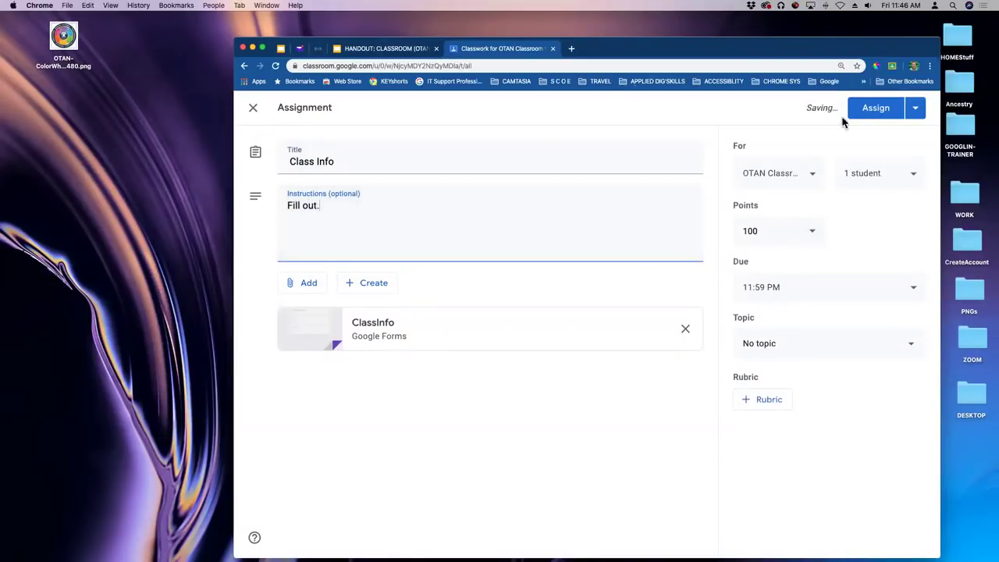
pyautogui.click(882, 108)
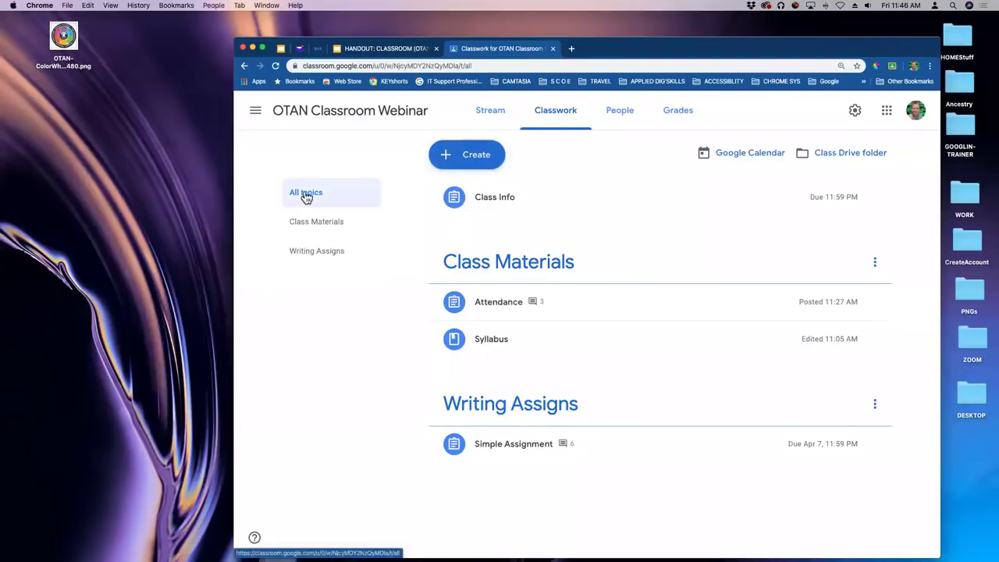
# Add two topics, Unit 1 and Unit 2, to the class's Classwork.
pyautogui.click(467, 156)
pyautogui.click(473, 296)
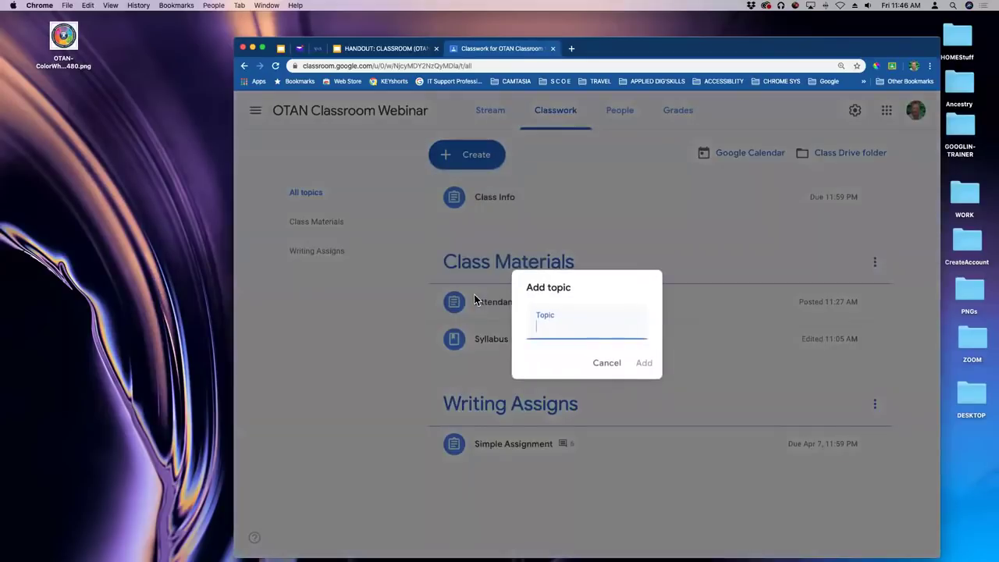
pyautogui.write('Unit 1')
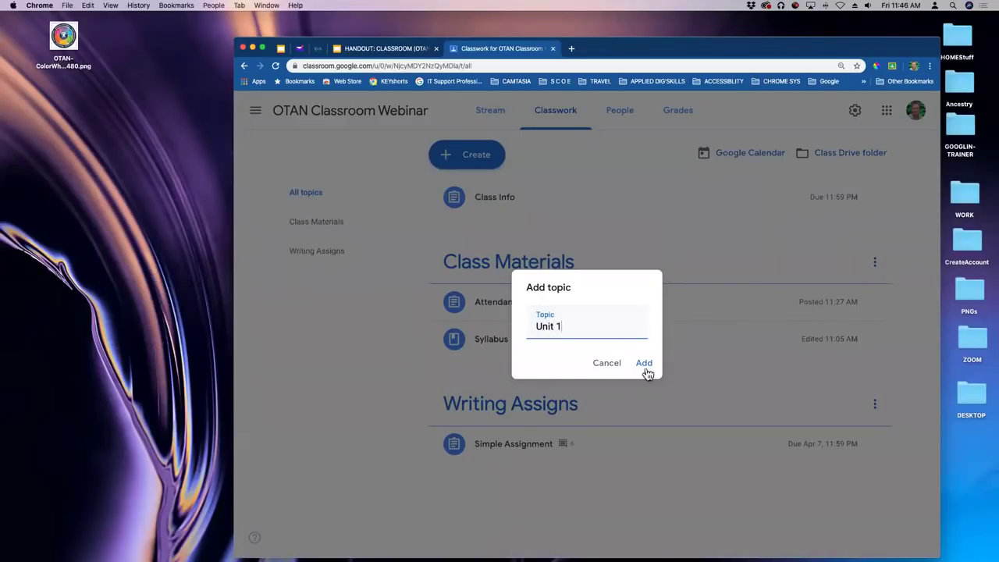
pyautogui.click(645, 364)
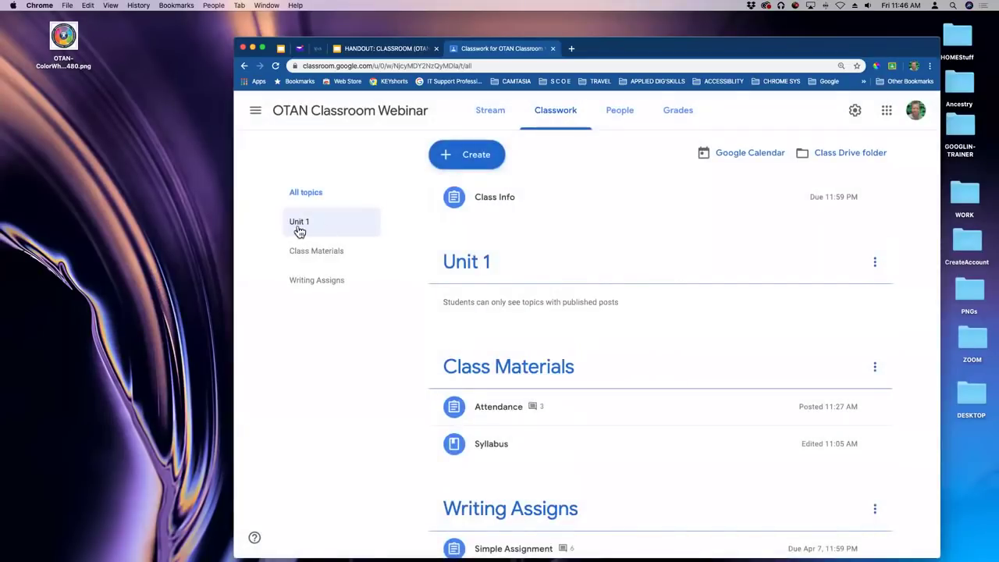
pyautogui.click(484, 157)
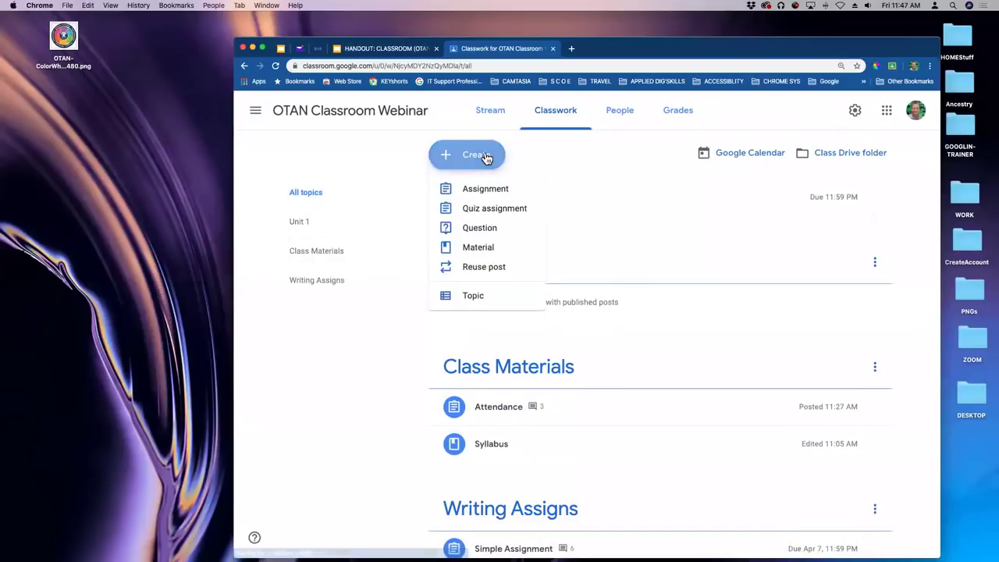
pyautogui.click(569, 291)
pyautogui.write('Unit 2')
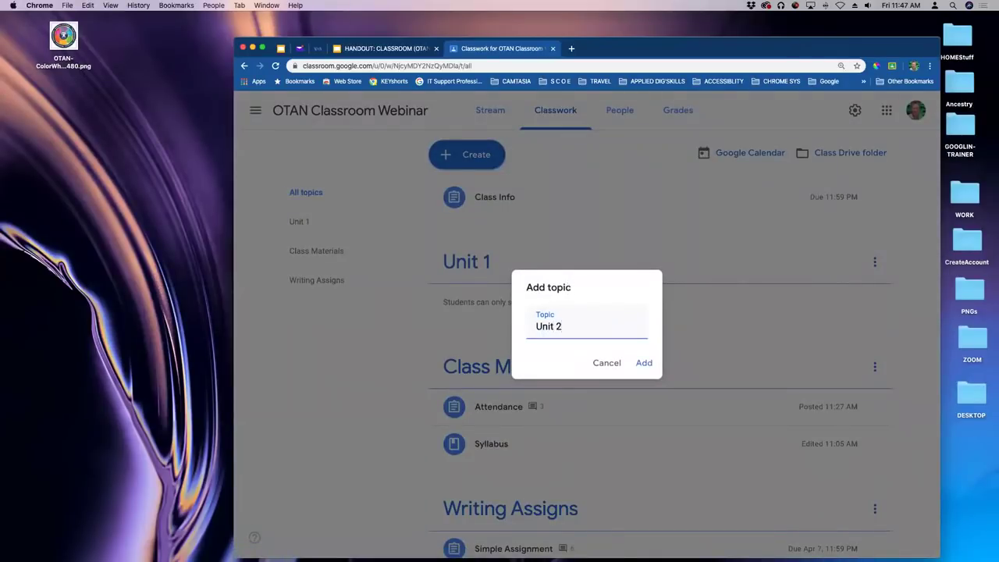
pyautogui.click(643, 363)
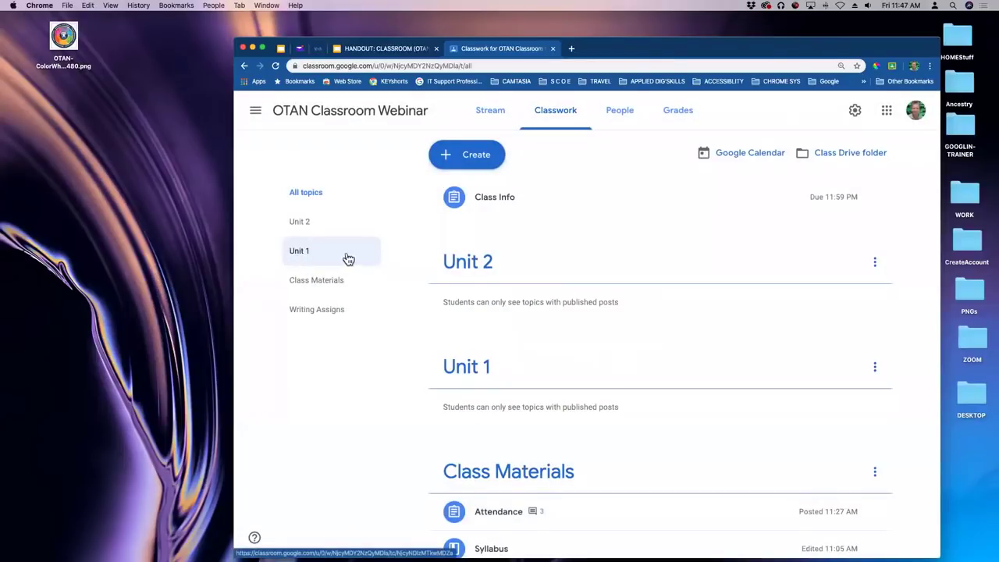
# Add a third topic named 'Unit 1a'.
pyautogui.click(497, 154)
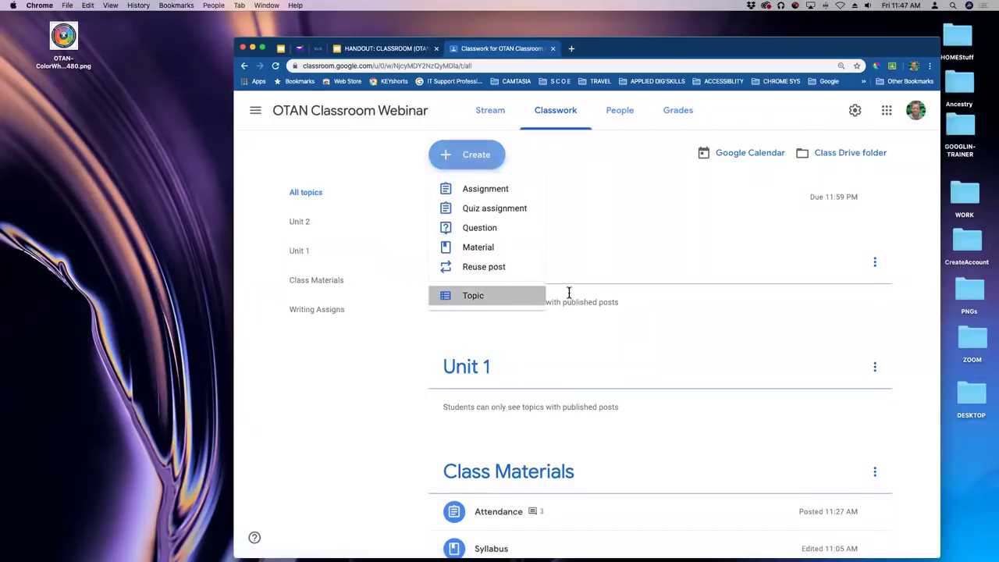
pyautogui.click(568, 295)
pyautogui.write('Unit 1a')
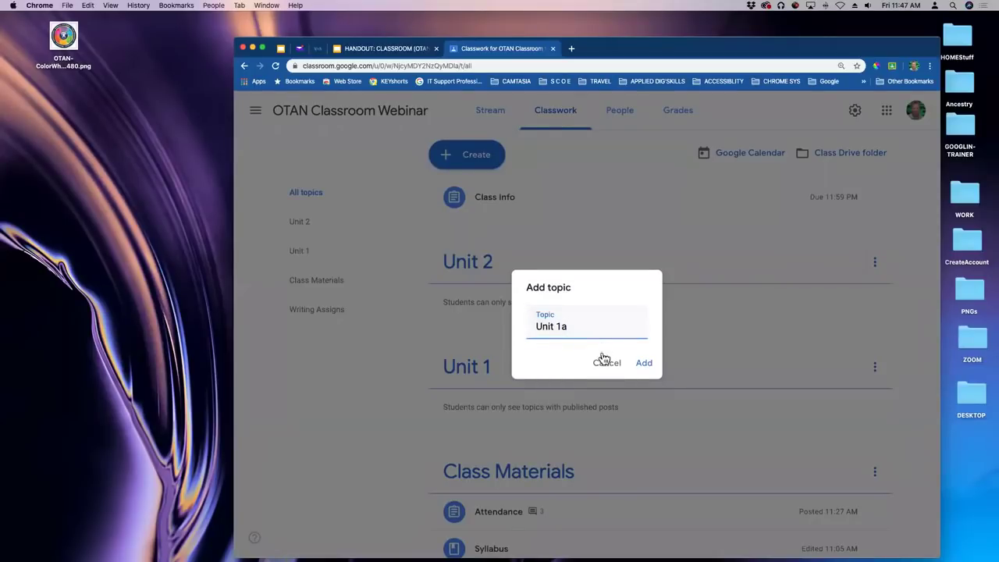
pyautogui.click(645, 363)
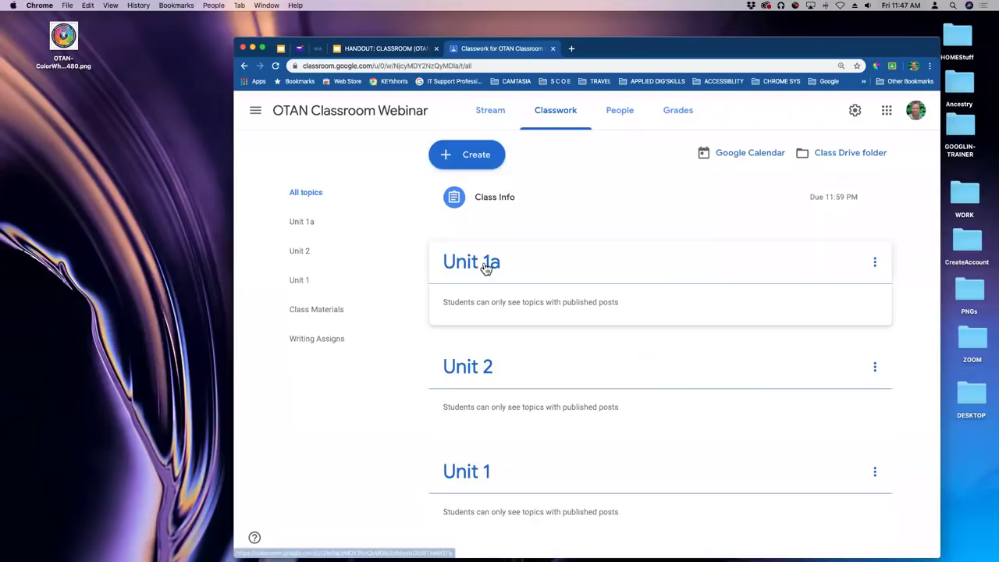
# Move the Unit 1 topic up twice, placing it above Unit 1a and Unit 2.
pyautogui.click(875, 473)
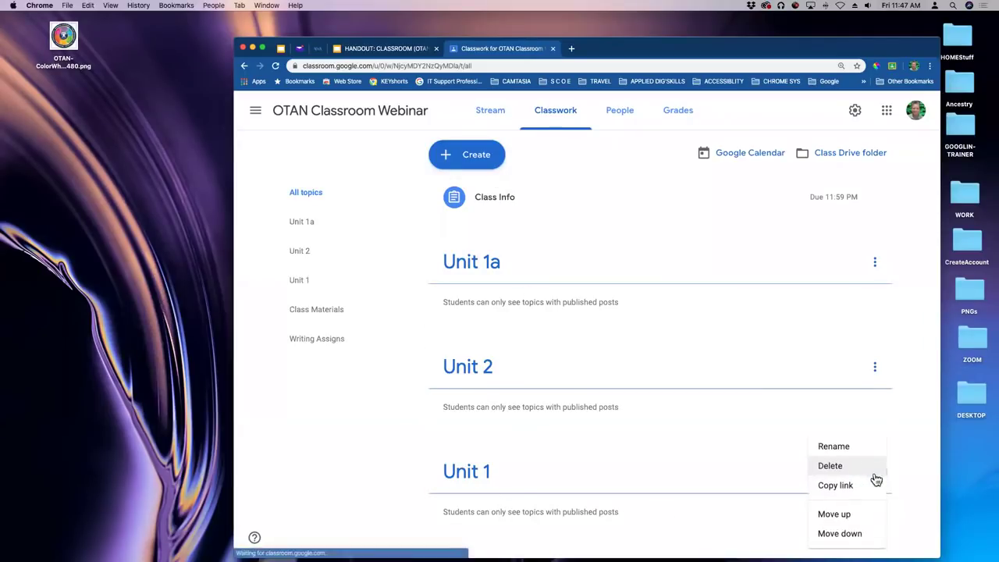
pyautogui.click(839, 518)
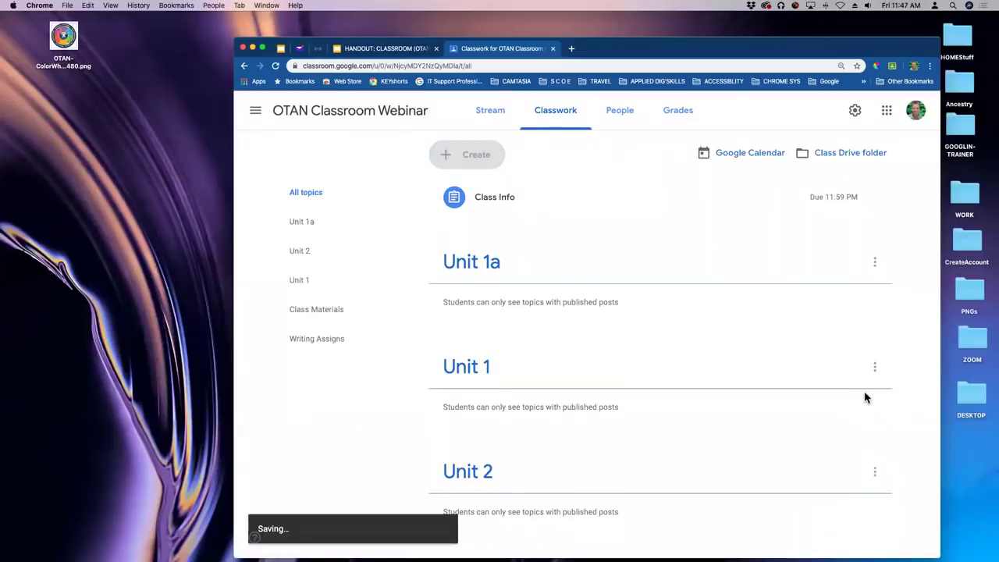
pyautogui.click(875, 367)
pyautogui.click(849, 466)
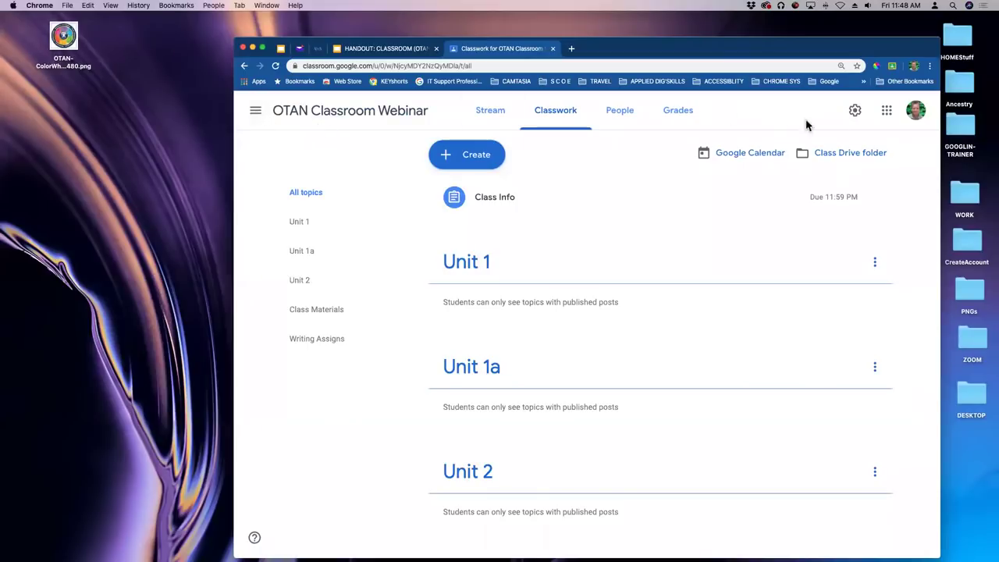
# Upload the desktop CreateAccount folder into the class Drive folder, then open Class Attendance (Responses).
pyautogui.click(844, 153)
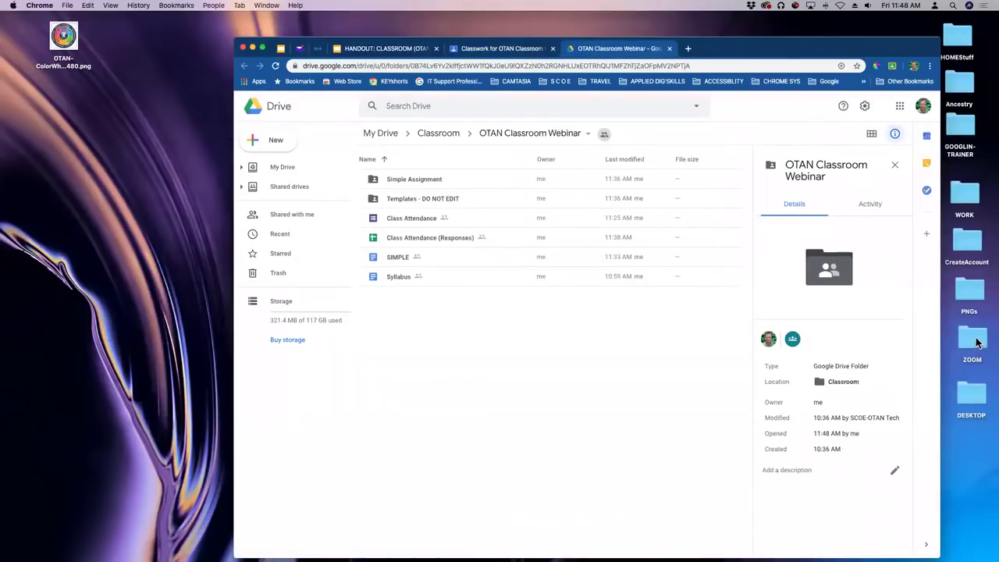
pyautogui.moveTo(973, 255); pyautogui.dragTo(479, 355)
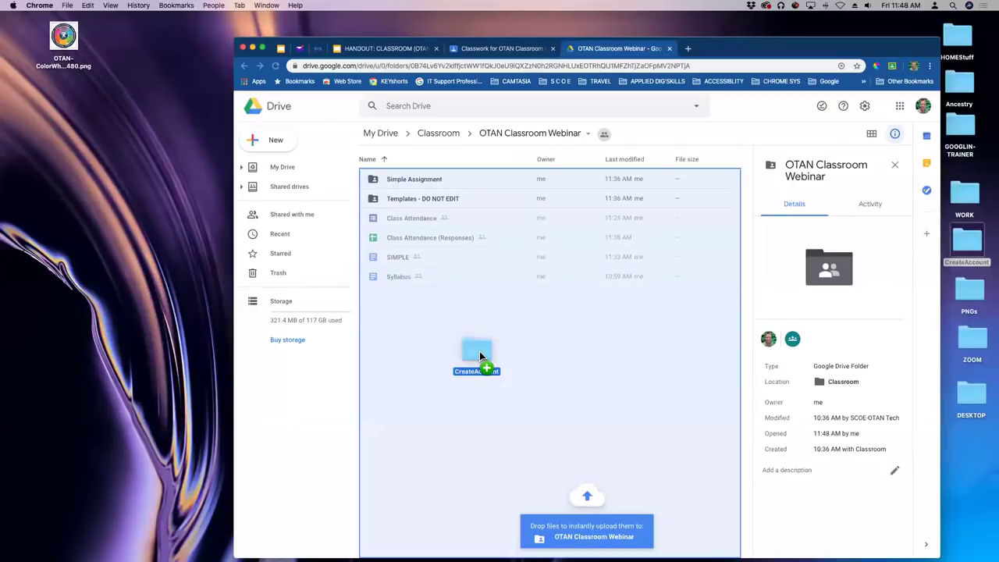
pyautogui.moveTo(479, 353); pyautogui.dragTo(478, 353)
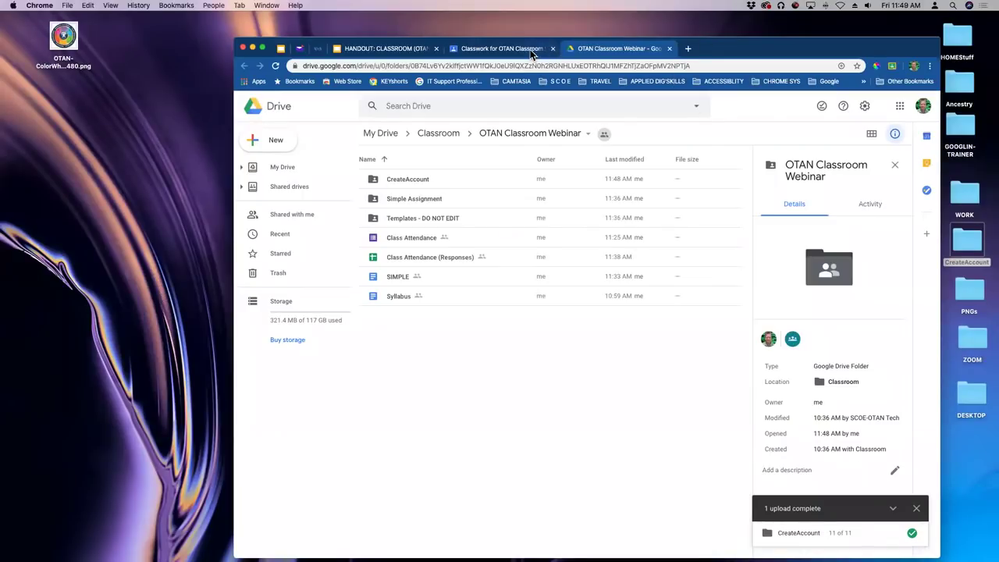
pyautogui.doubleClick(412, 257)
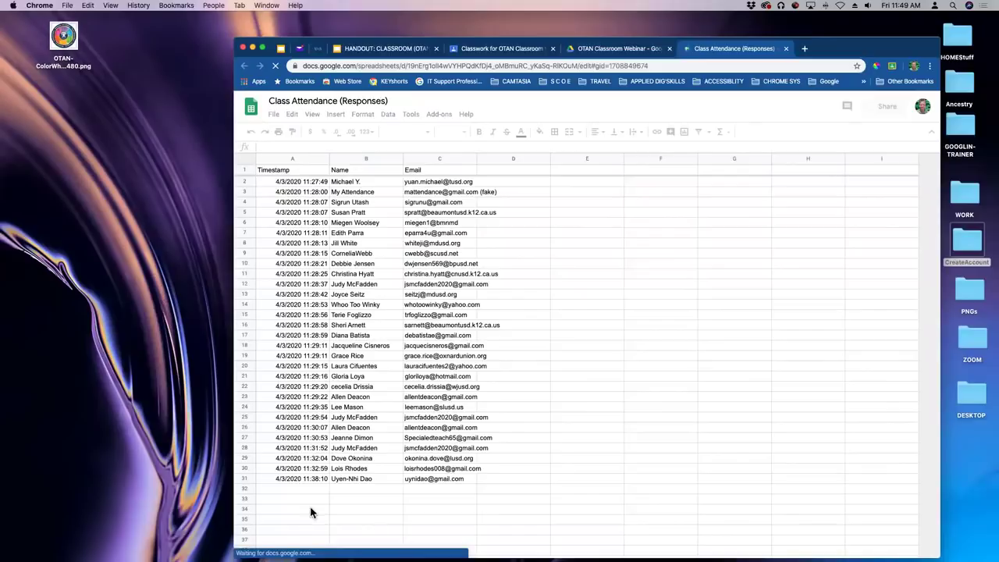
# Scroll through the 30 attendance responses, then close the Class Attendance (Responses) sheet.
pyautogui.click(294, 491)
pyautogui.scroll(-4, 334, 369)
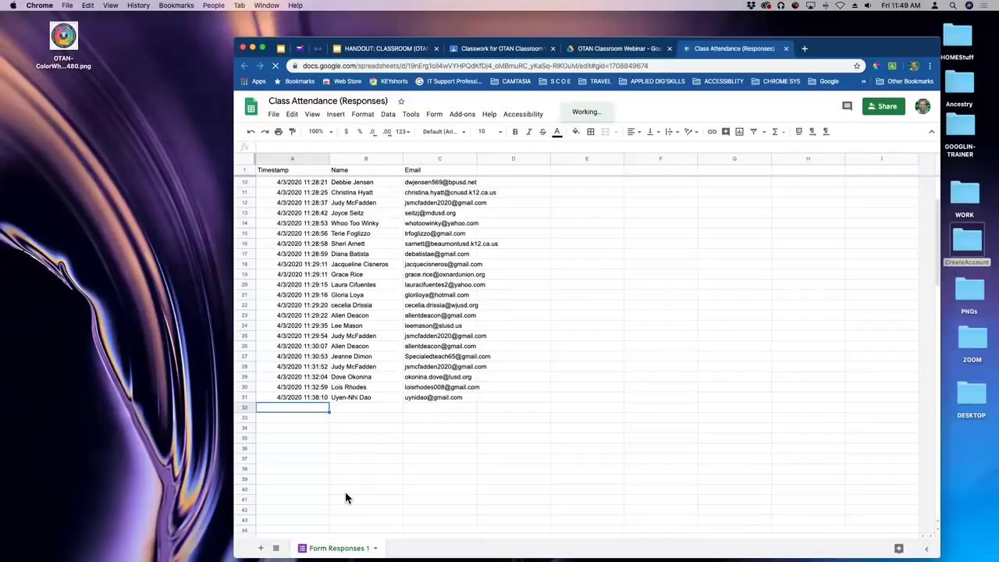
pyautogui.scroll(3, 724, 331)
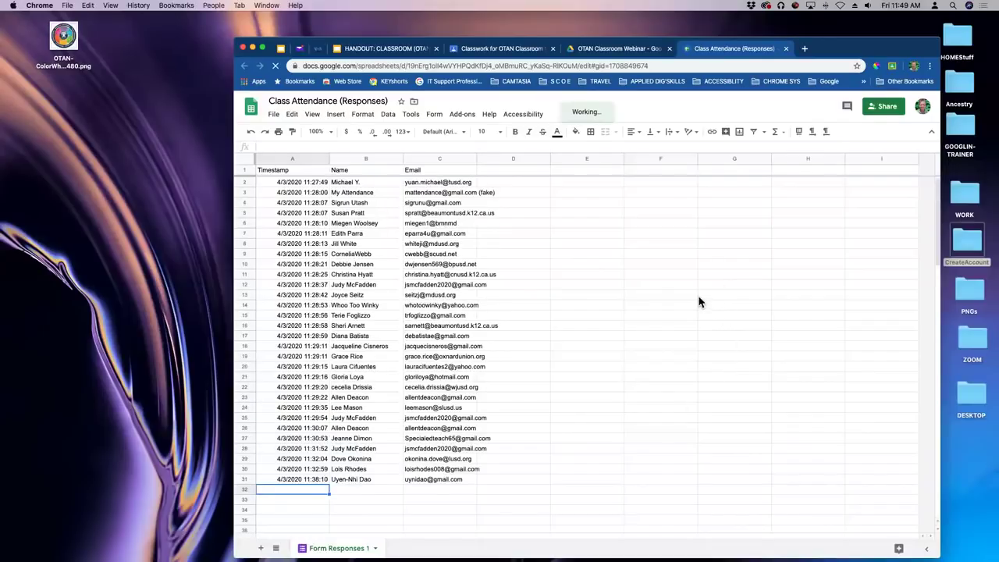
pyautogui.click(787, 48)
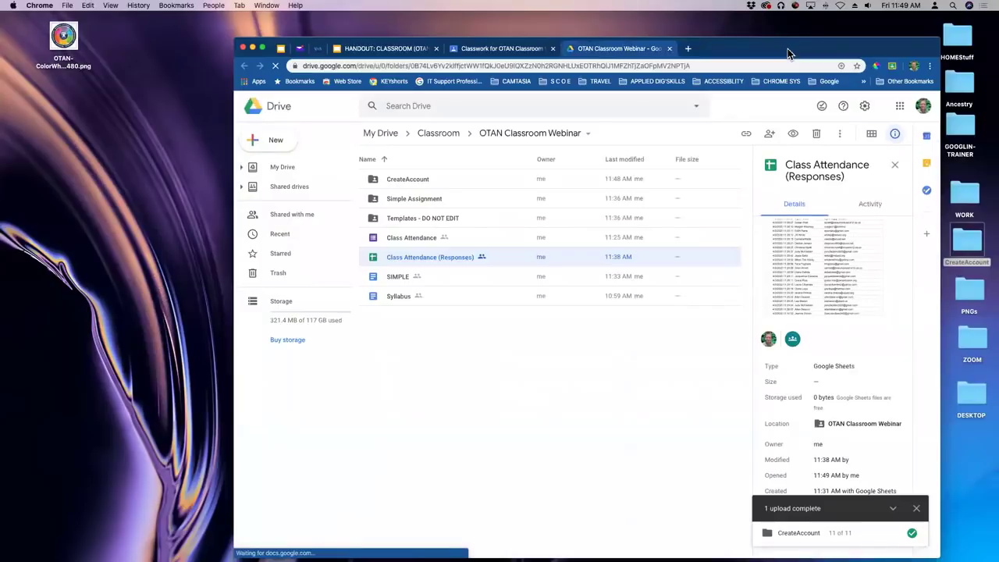
# Close the OTAN Classroom Webinar Drive tab to get back to Classwork.
pyautogui.click(671, 48)
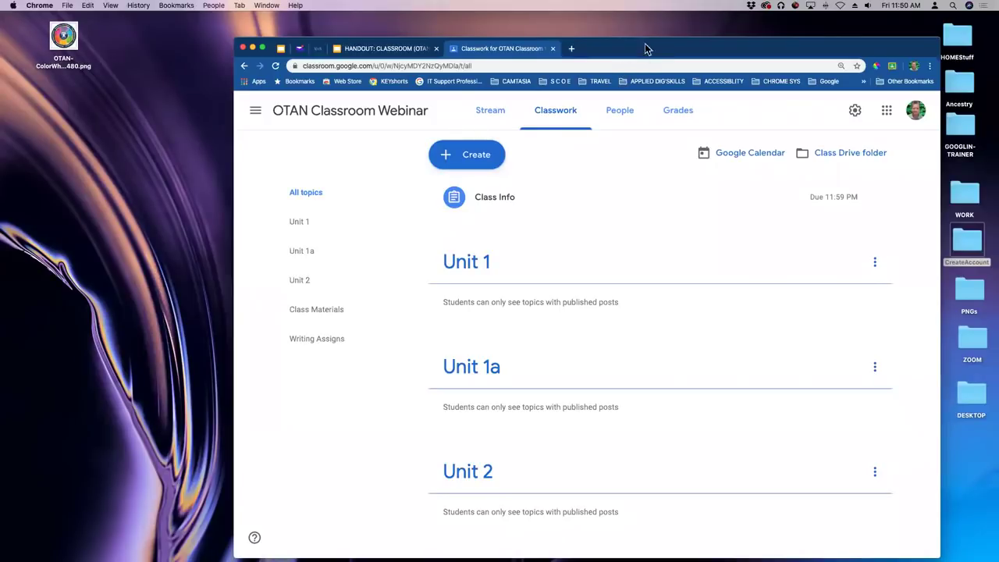
pyautogui.moveTo(647, 37); pyautogui.dragTo(650, 55)
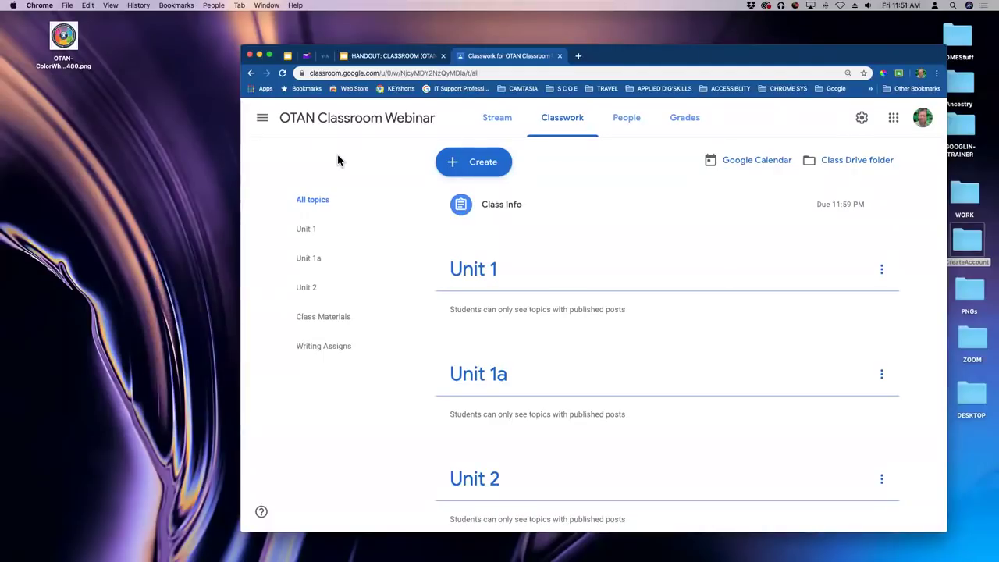
pyautogui.moveTo(621, 61); pyautogui.dragTo(627, 70)
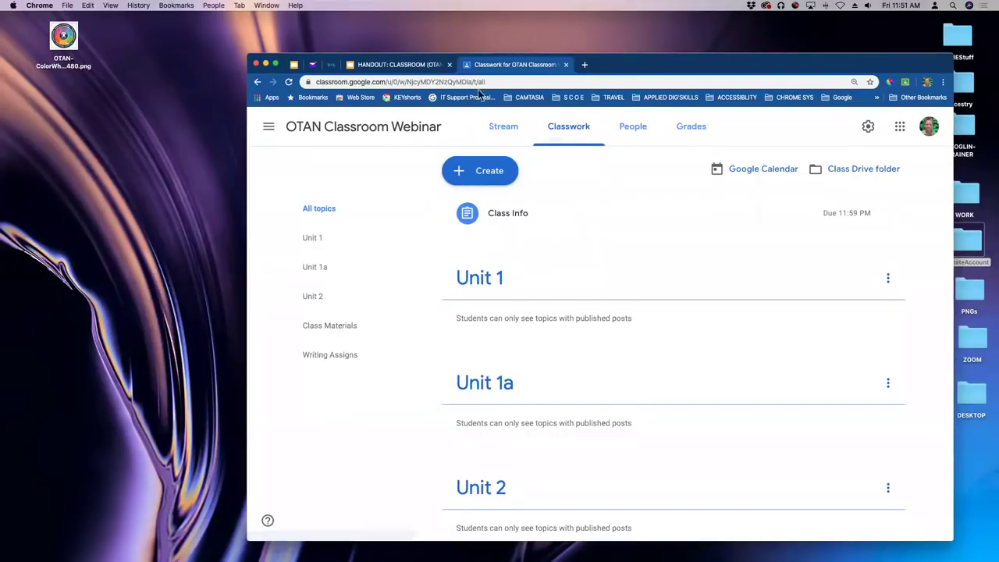
# Review the CLASSROOM handout down to its Exit Assessment slide, then close the Classroom classwork tab.
pyautogui.click(412, 65)
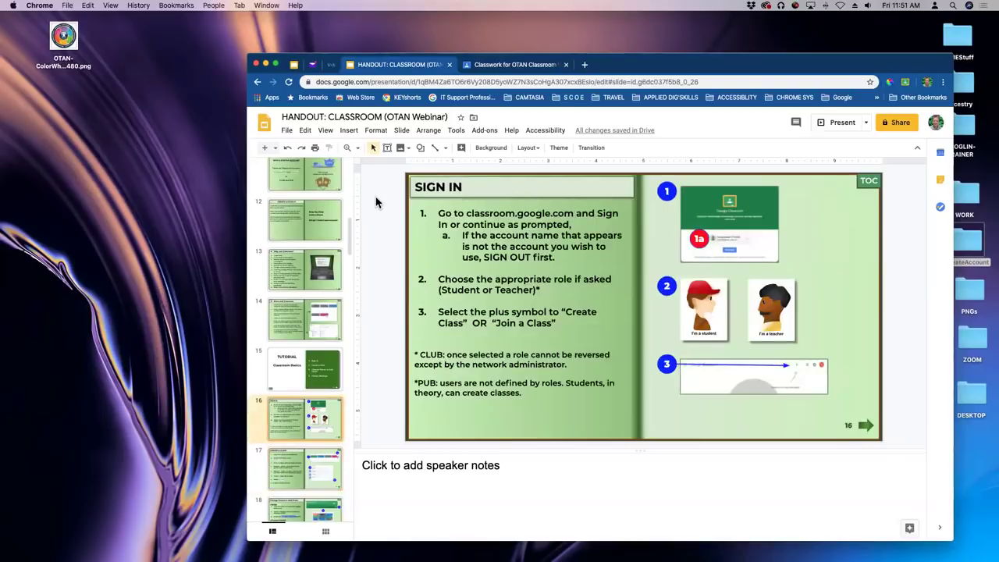
pyautogui.scroll(-20, 327, 246)
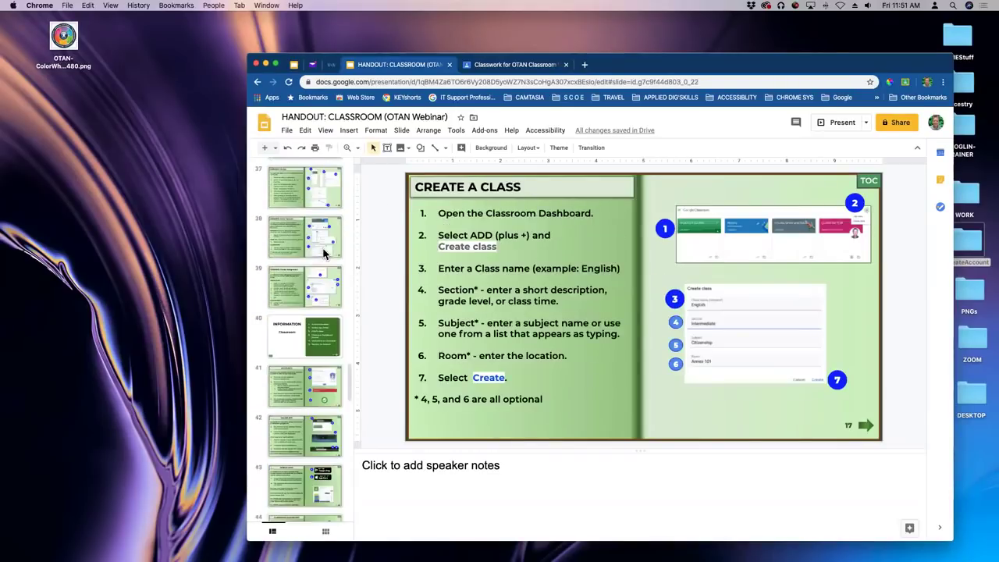
pyautogui.scroll(-6, 326, 254)
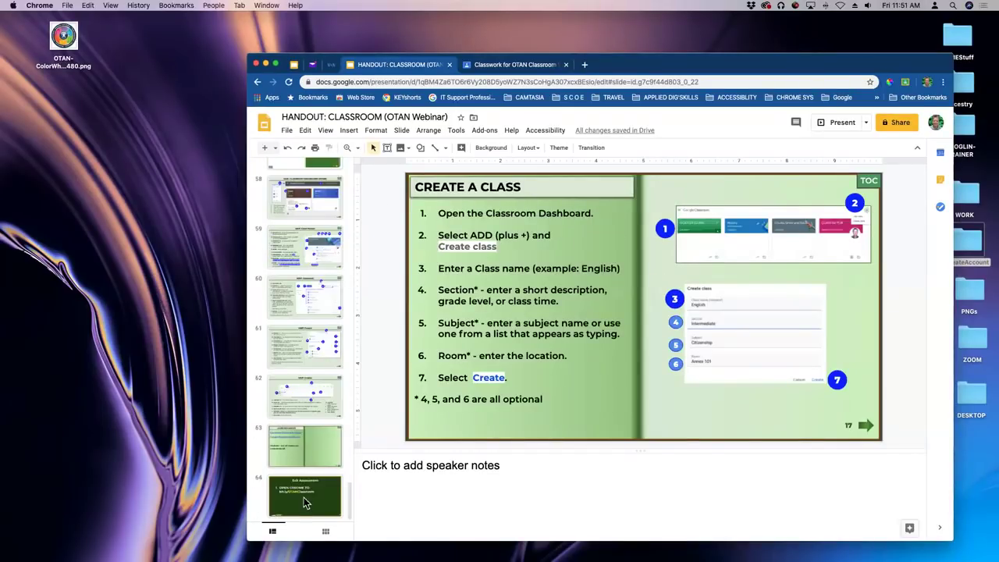
pyautogui.click(304, 502)
pyautogui.moveTo(305, 502); pyautogui.dragTo(366, 141)
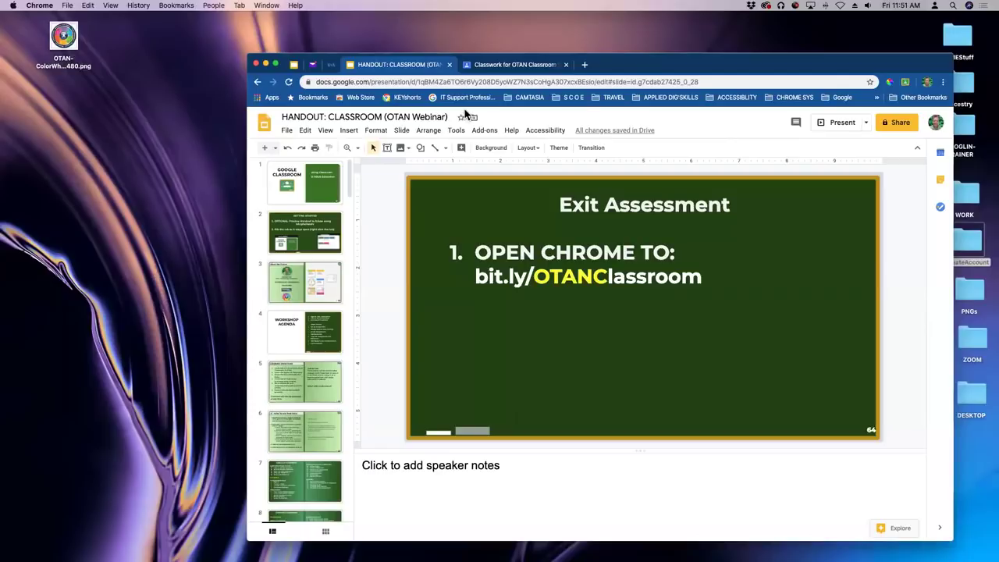
pyautogui.click(293, 64)
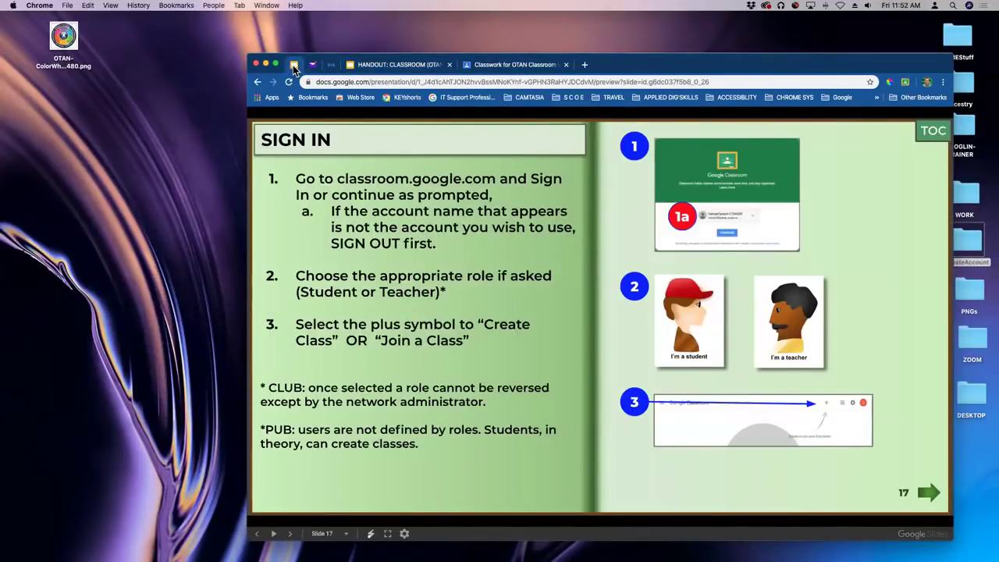
pyautogui.click(503, 66)
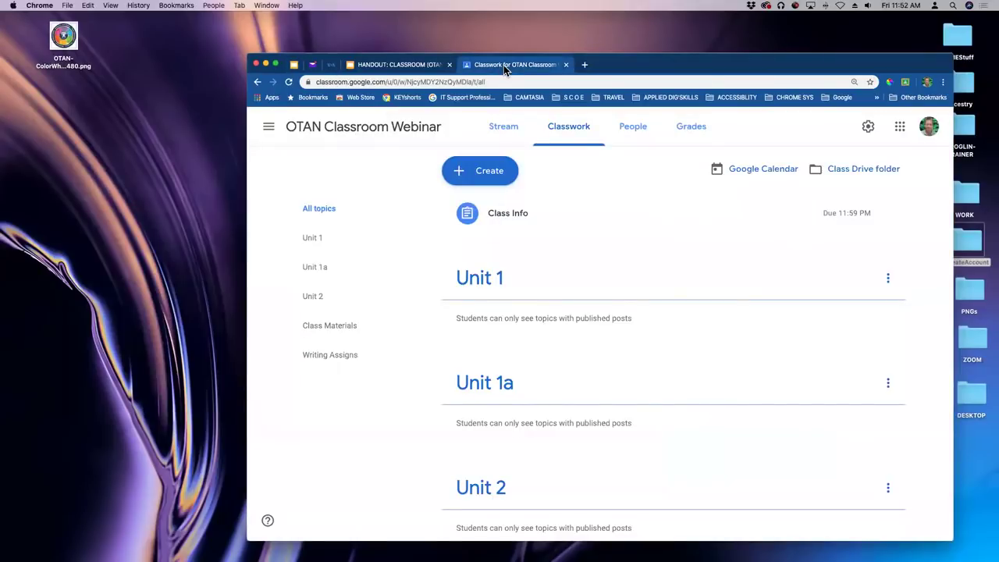
pyautogui.click(566, 65)
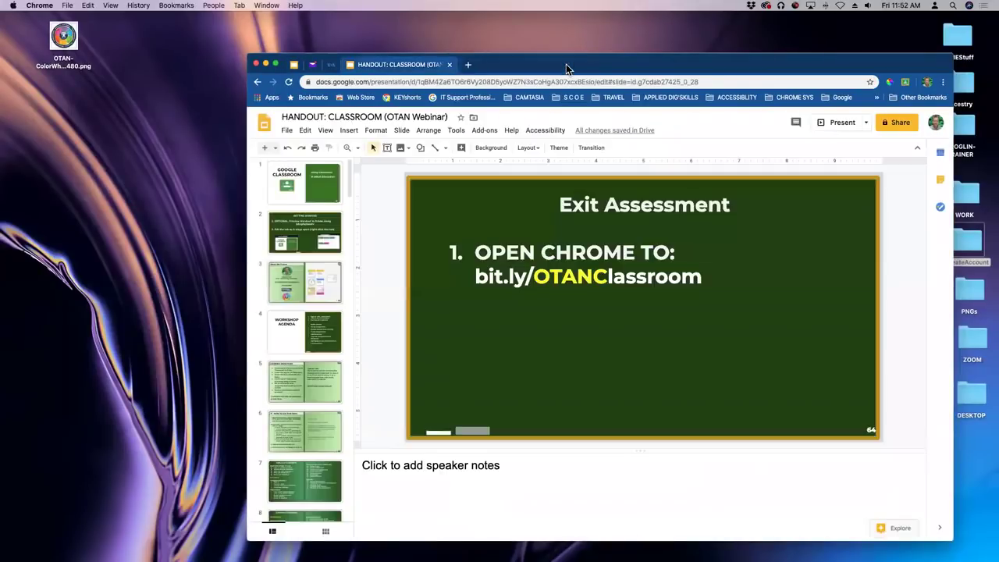
# Make the handout viewable by anyone with the link and copy that link.
pyautogui.click(302, 232)
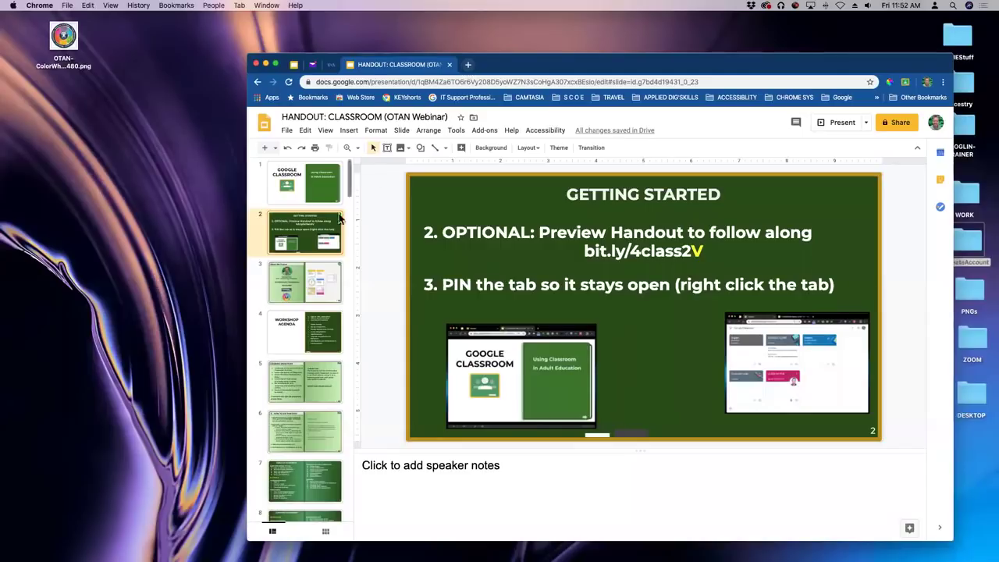
pyautogui.click(306, 335)
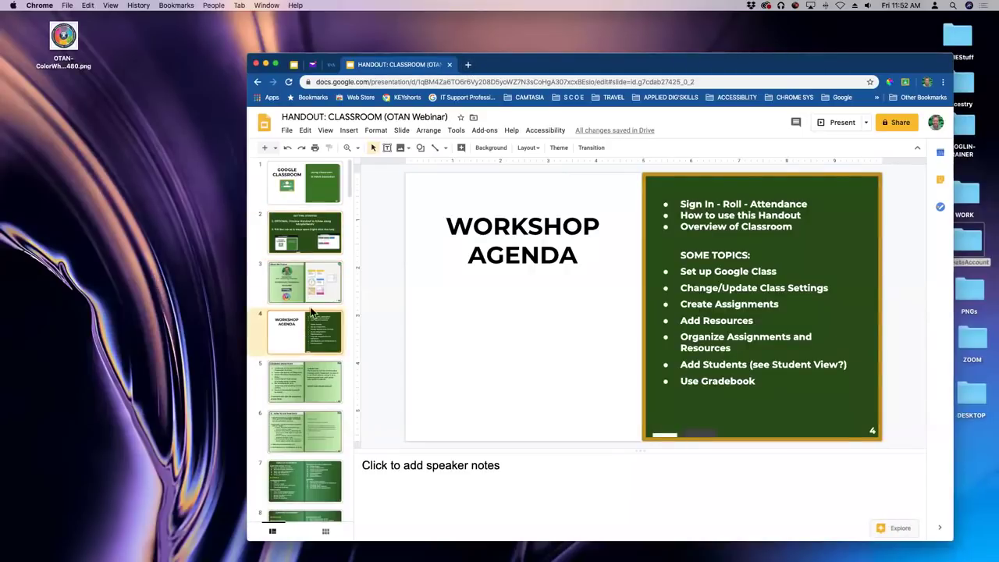
pyautogui.click(306, 223)
pyautogui.click(309, 182)
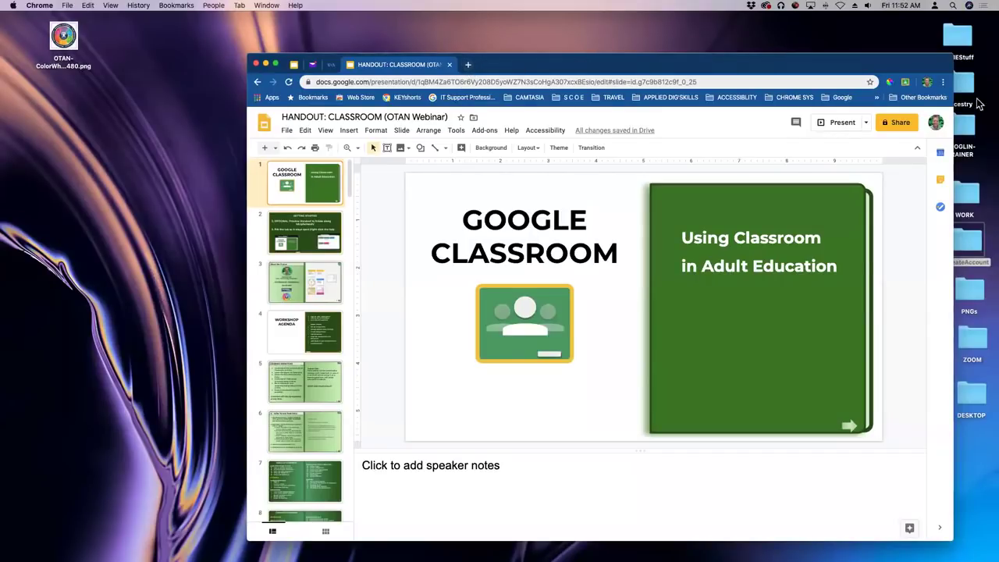
pyautogui.click(898, 123)
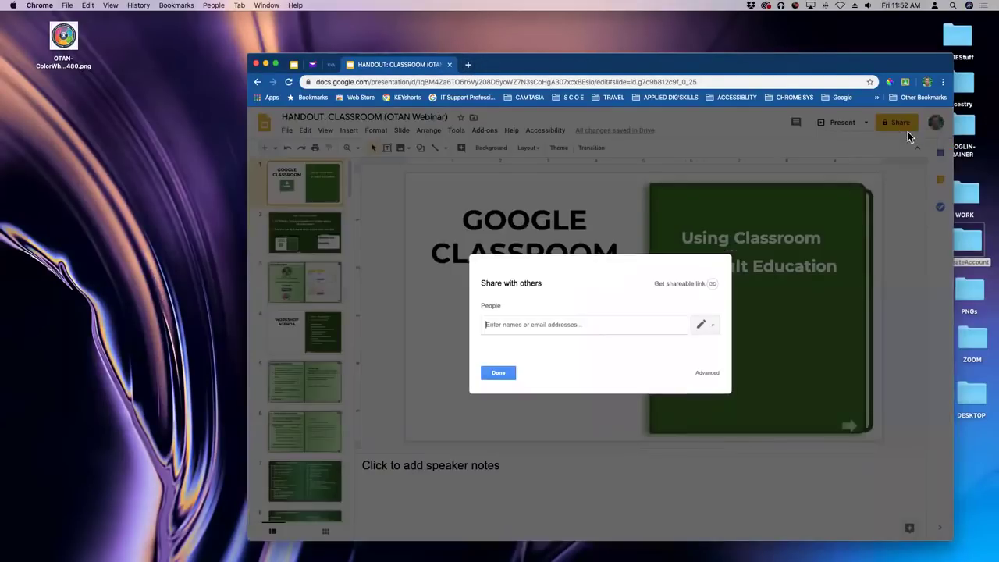
pyautogui.click(690, 287)
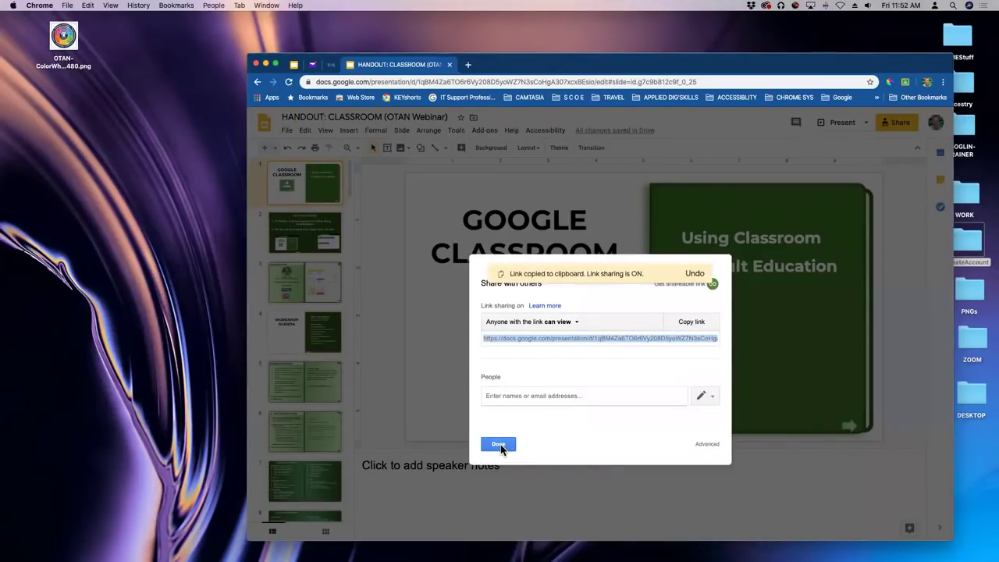
pyautogui.click(500, 444)
# In Bitly, create a new short link from the pasted handout address.
pyautogui.click(467, 64)
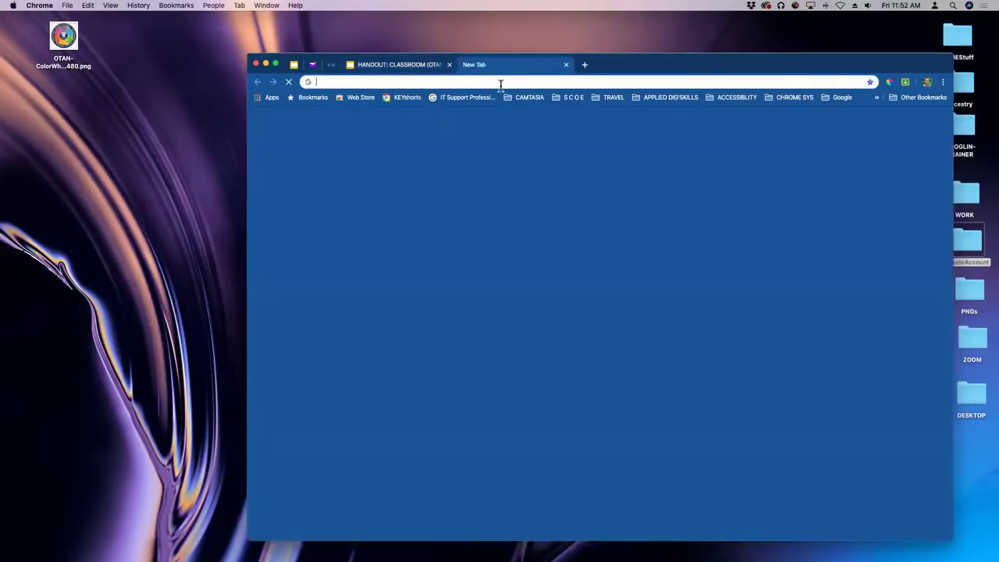
pyautogui.write('bit')
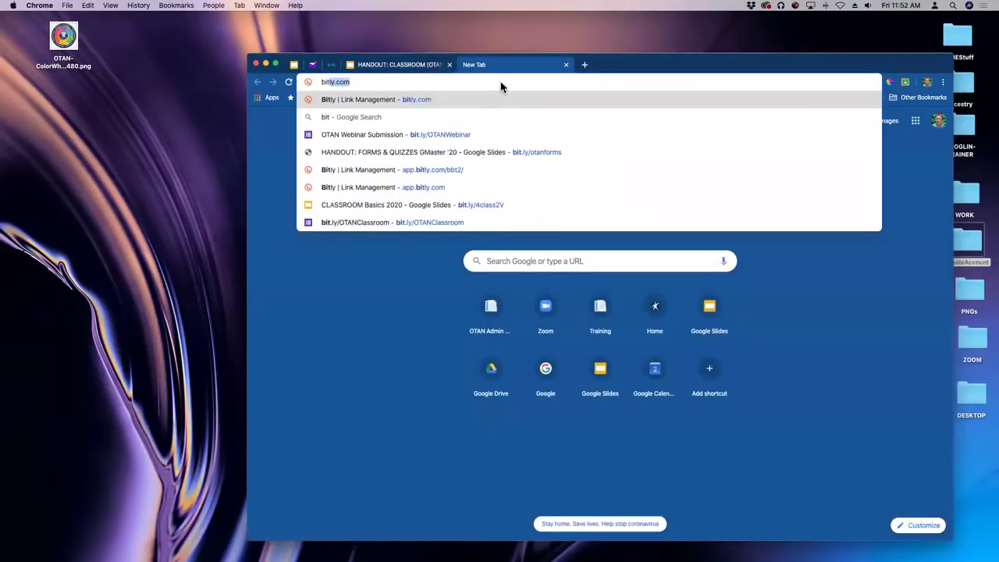
pyautogui.write('ly')
pyautogui.press('Return')
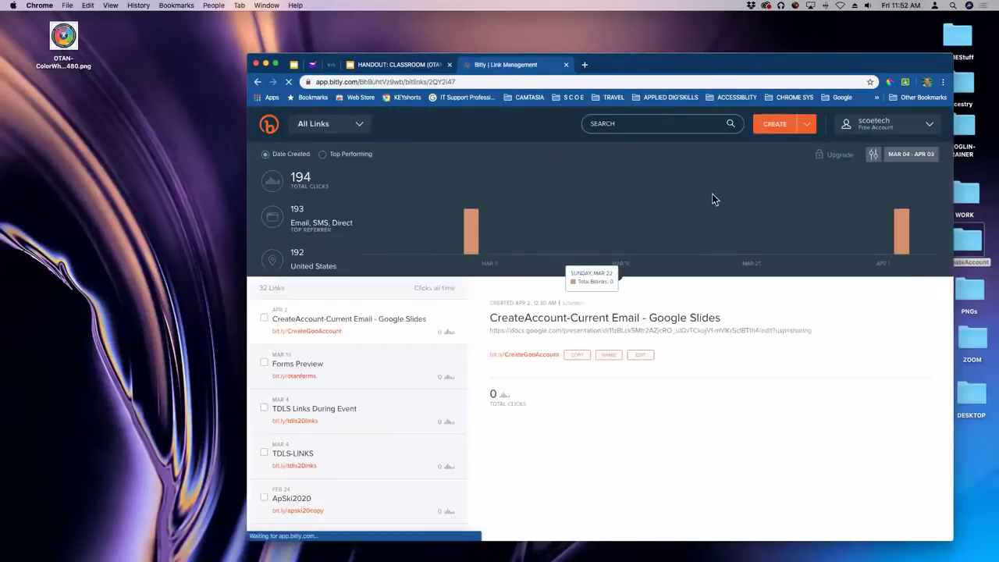
pyautogui.click(777, 127)
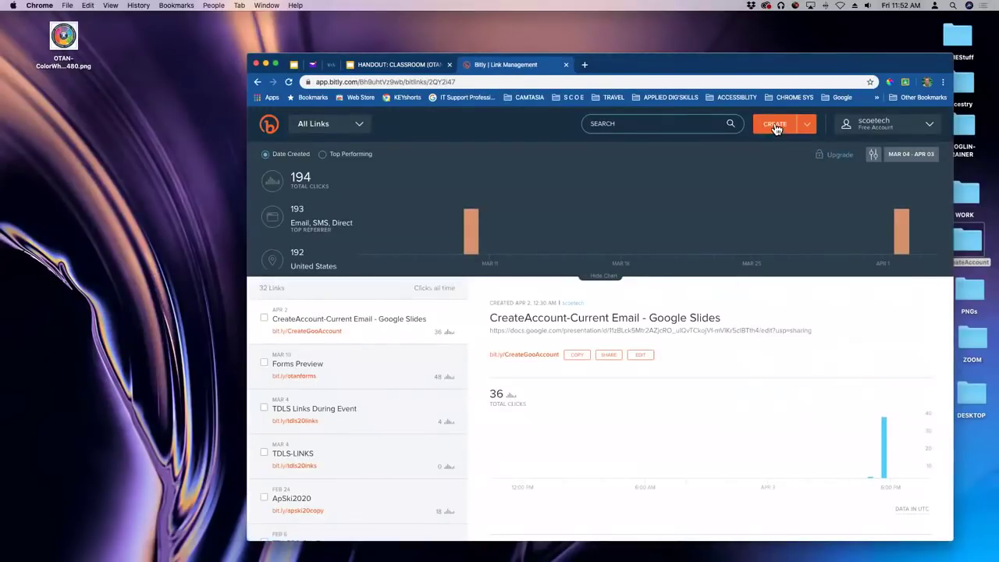
pyautogui.click(777, 127)
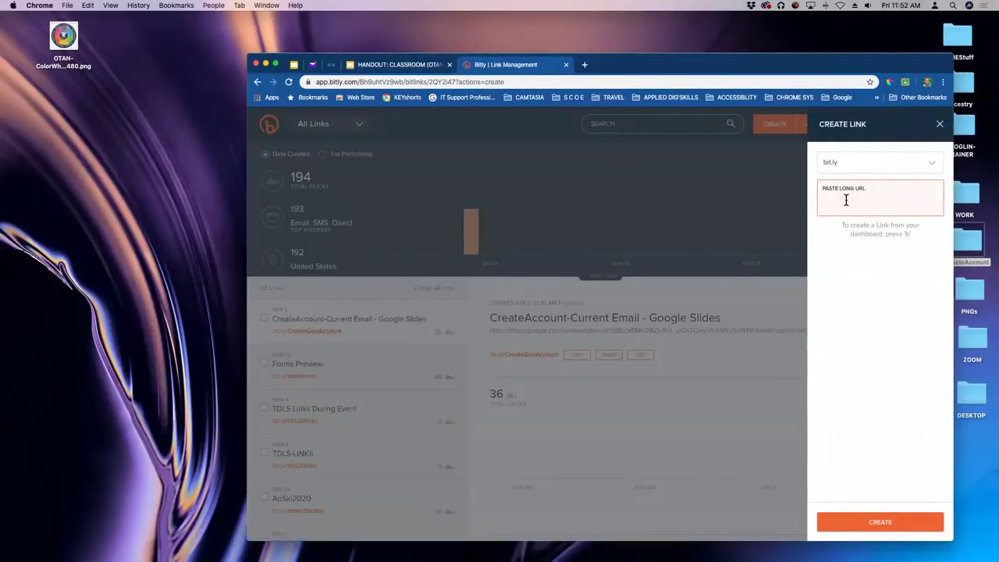
pyautogui.press('super+v')
pyautogui.press('Return')
pyautogui.click(867, 250)
pyautogui.doubleClick(858, 250)
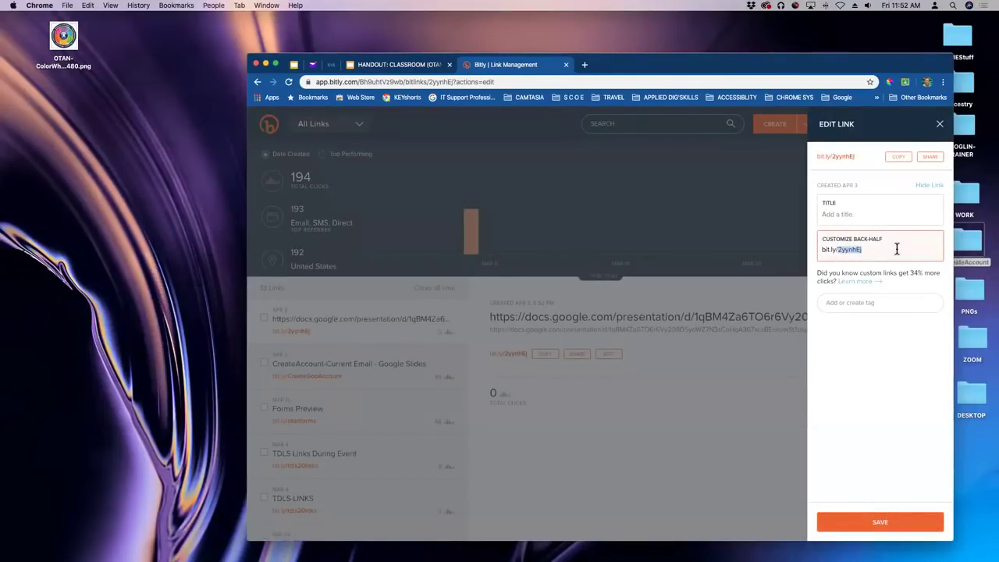
pyautogui.click(880, 523)
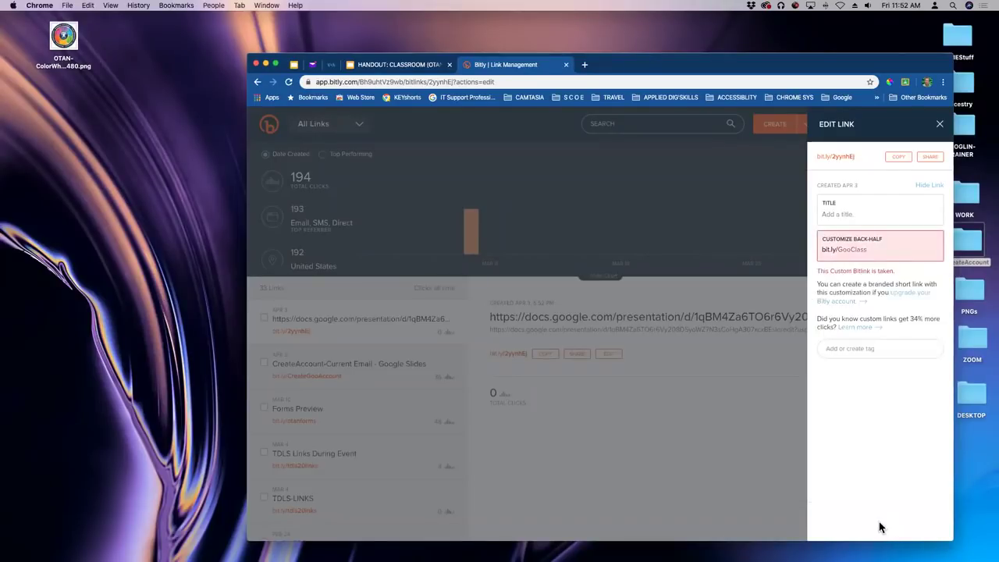
pyautogui.click(871, 249)
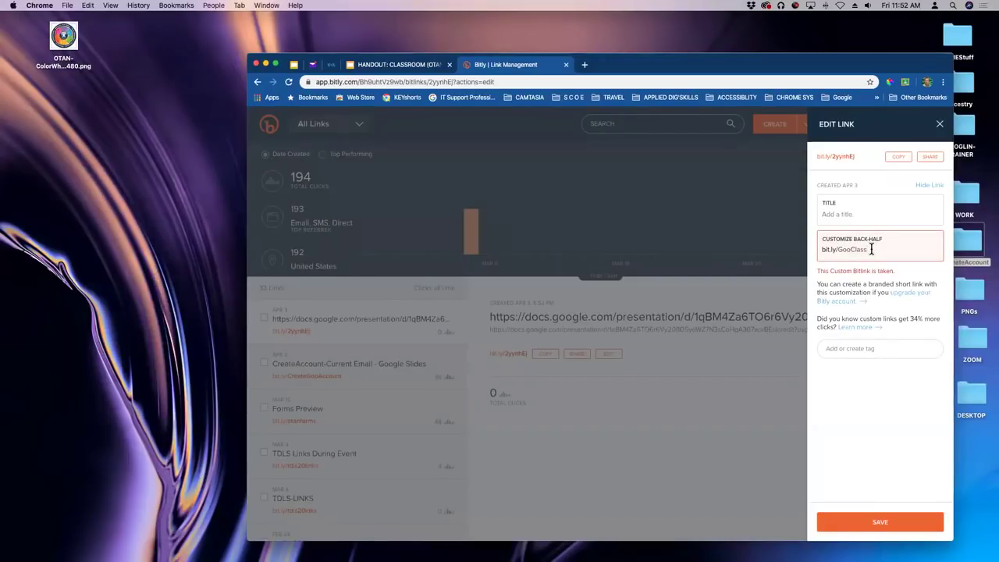
pyautogui.write('roo')
pyautogui.click(882, 524)
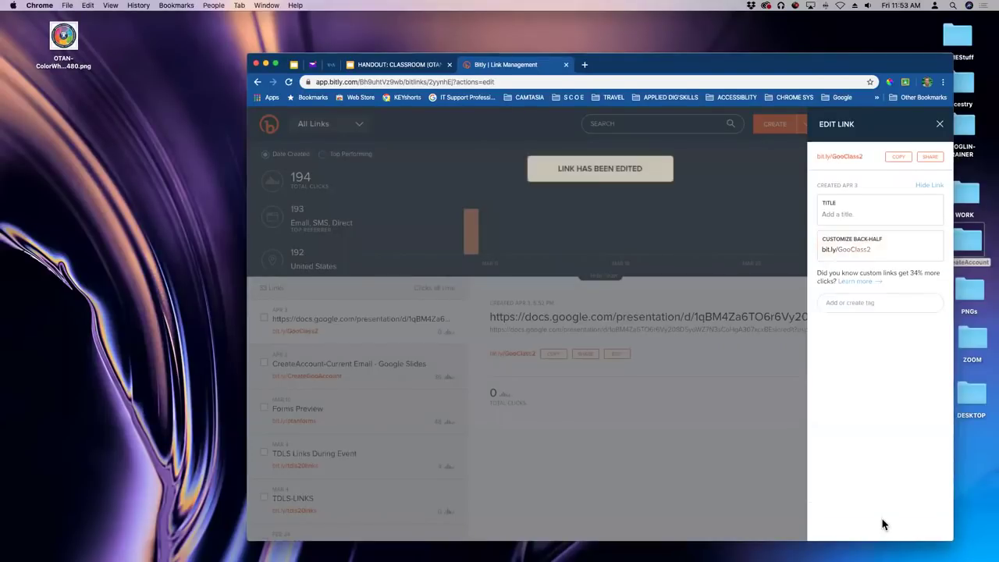
pyautogui.click(900, 159)
pyautogui.click(394, 64)
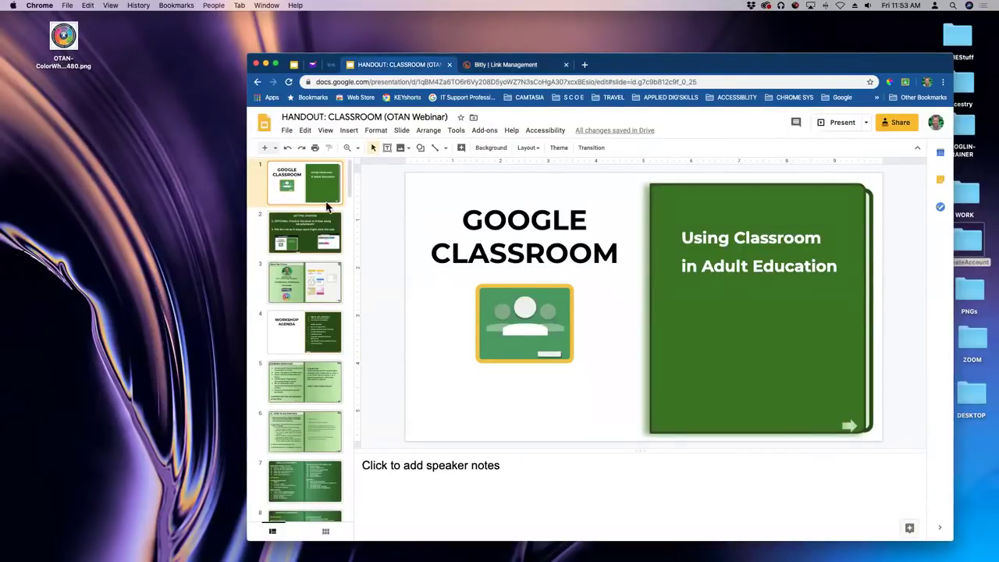
# Insert a new title slide with the pasted link as its title and no subtitle box.
pyautogui.click(275, 148)
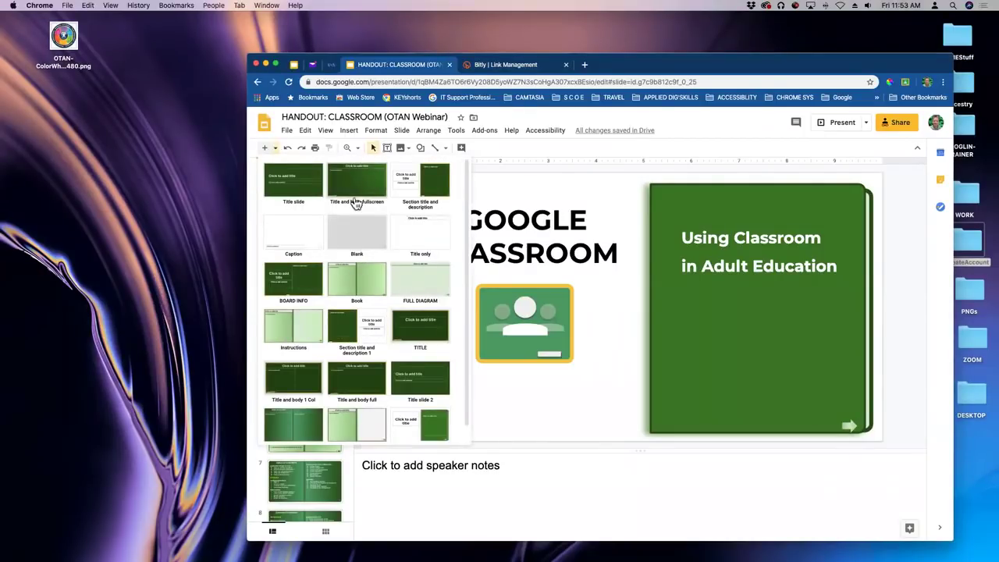
pyautogui.click(305, 181)
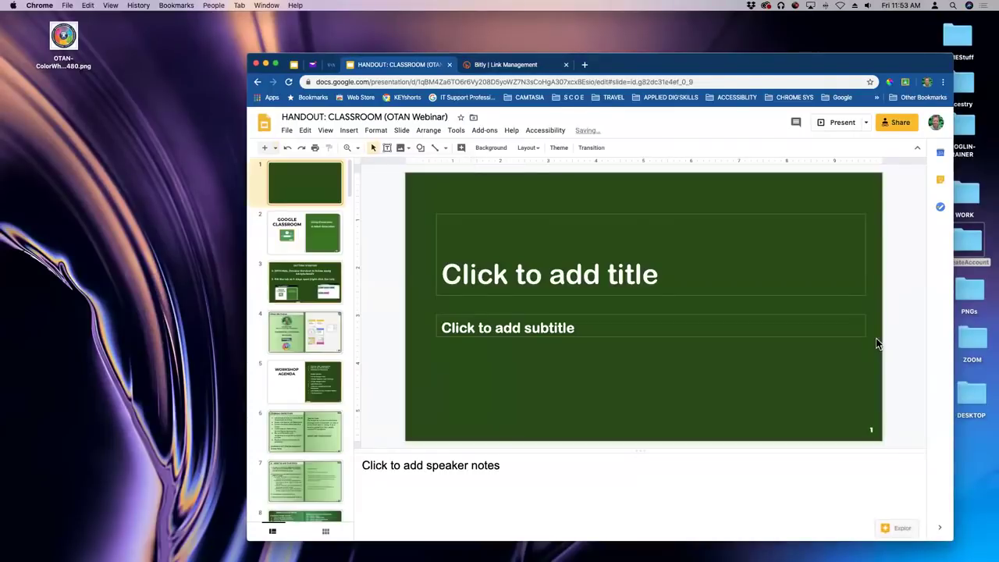
pyautogui.click(639, 283)
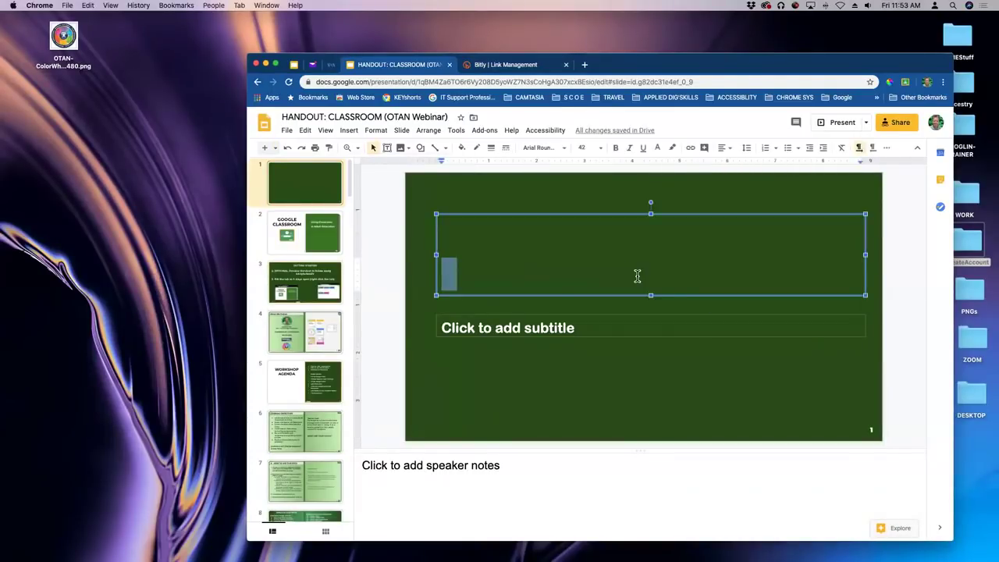
pyautogui.press('super+v')
pyautogui.click(591, 320)
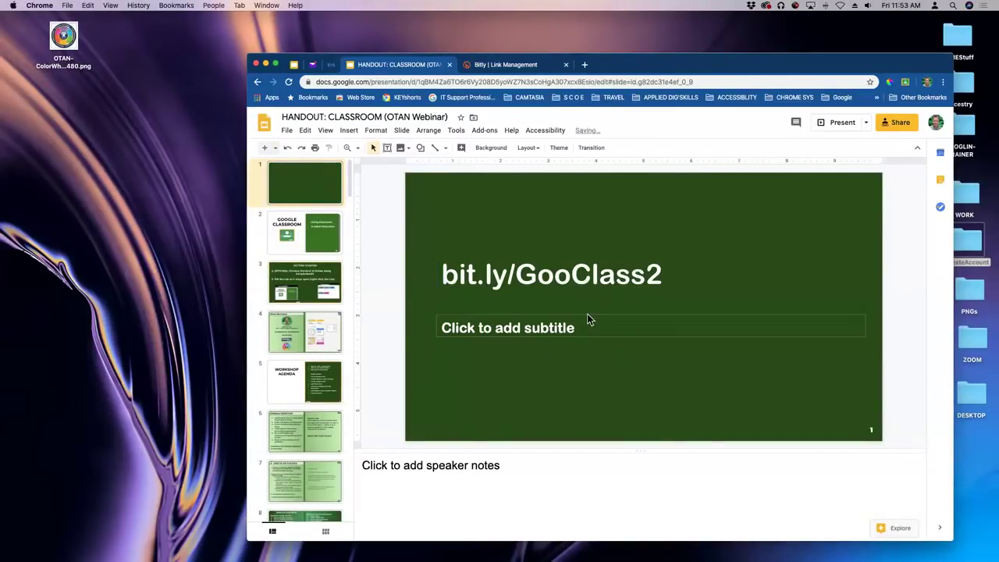
pyautogui.press('BackSpace')
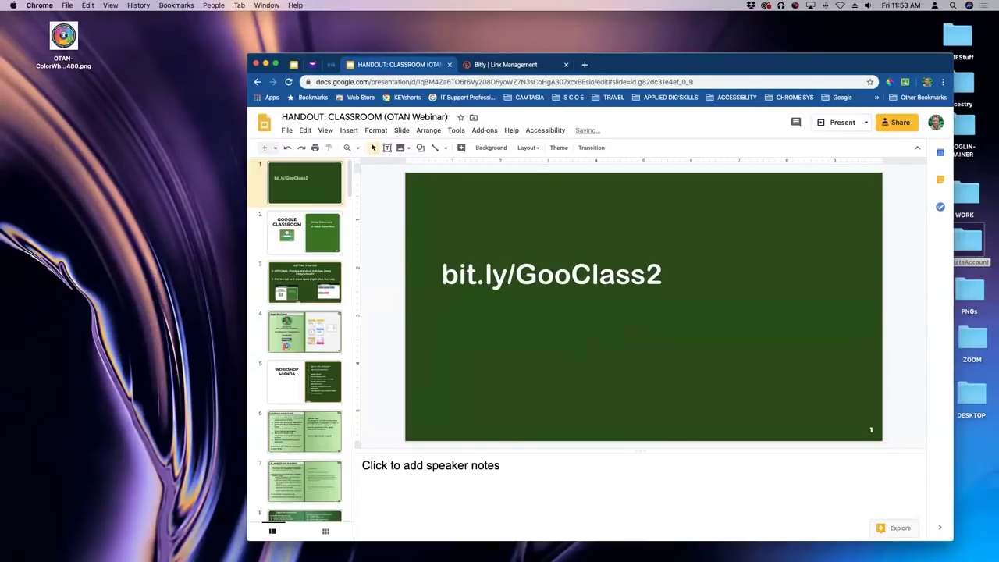
pyautogui.click(600, 273)
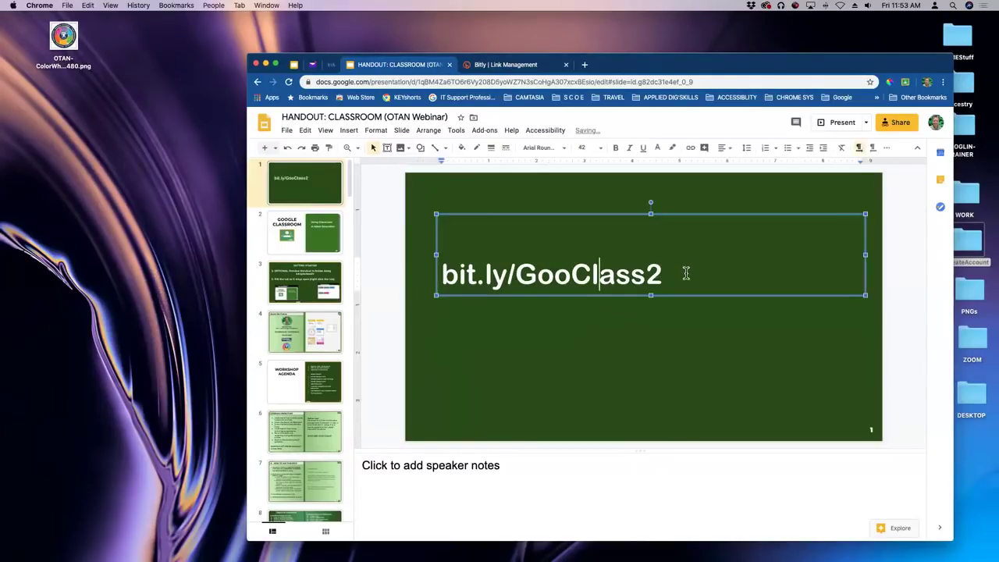
pyautogui.click(627, 213)
pyautogui.press('super+shift+period')
pyautogui.press('super+shift+period')
pyautogui.press('super+shift+period')
pyautogui.press('super+shift+period')
pyautogui.press('super+shift+period')
pyautogui.press('super+shift+period')
pyautogui.press('super+shift+period')
pyautogui.press('super+shift+period')
pyautogui.press('super+shift+period')
pyautogui.press('super+shift+period')
pyautogui.press('super+shift+period')
pyautogui.press('super+shift+period')
pyautogui.press('super+shift+period')
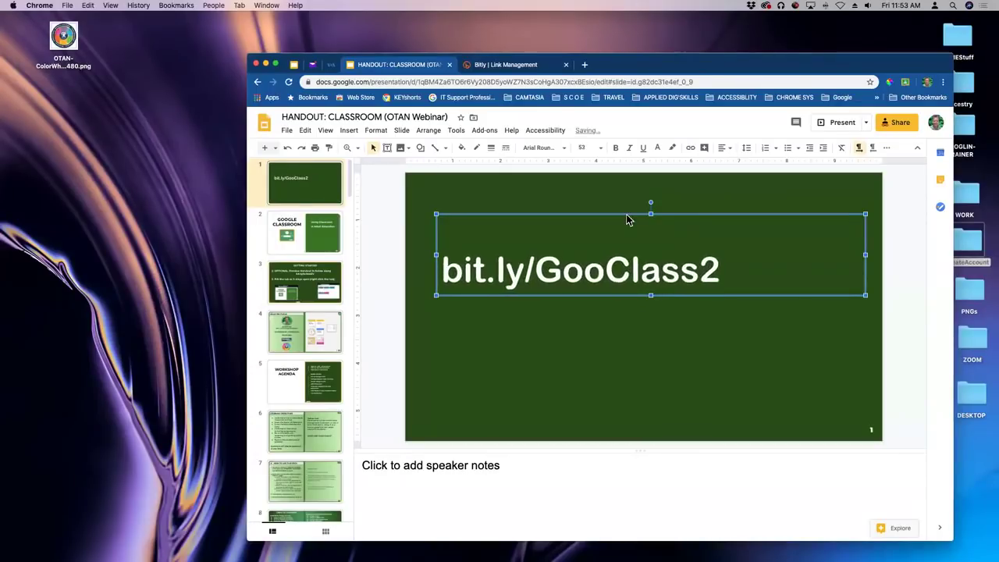
pyautogui.press('super+shift+period')
pyautogui.press('super+shift+period')
pyautogui.press('super+shift+period')
pyautogui.press('super+shift+period')
pyautogui.press('super+shift+period')
pyautogui.press('super+shift+period')
pyautogui.press('super+shift+period')
pyautogui.press('super+shift+period')
pyautogui.press('super+shift+period')
pyautogui.press('super+shift+period')
pyautogui.press('super+shift+period')
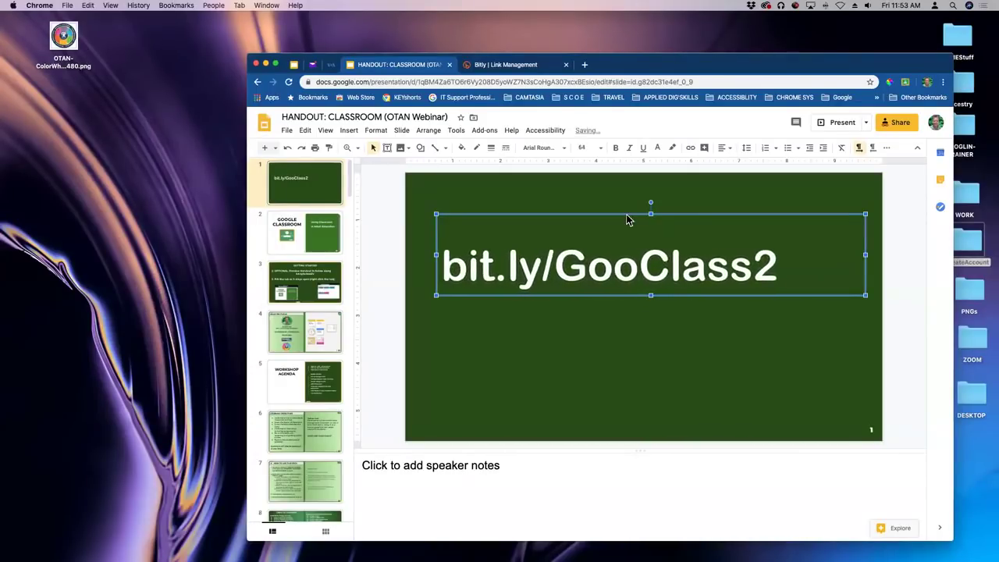
pyautogui.press('super+shift+period')
pyautogui.press('super+shift+period')
pyautogui.press('super+shift+period')
pyautogui.press('super+shift+period')
pyautogui.press('super+shift+period')
pyautogui.press('super+shift+period')
pyautogui.press('super+shift+period')
pyautogui.press('super+shift+period')
pyautogui.press('super+shift+period')
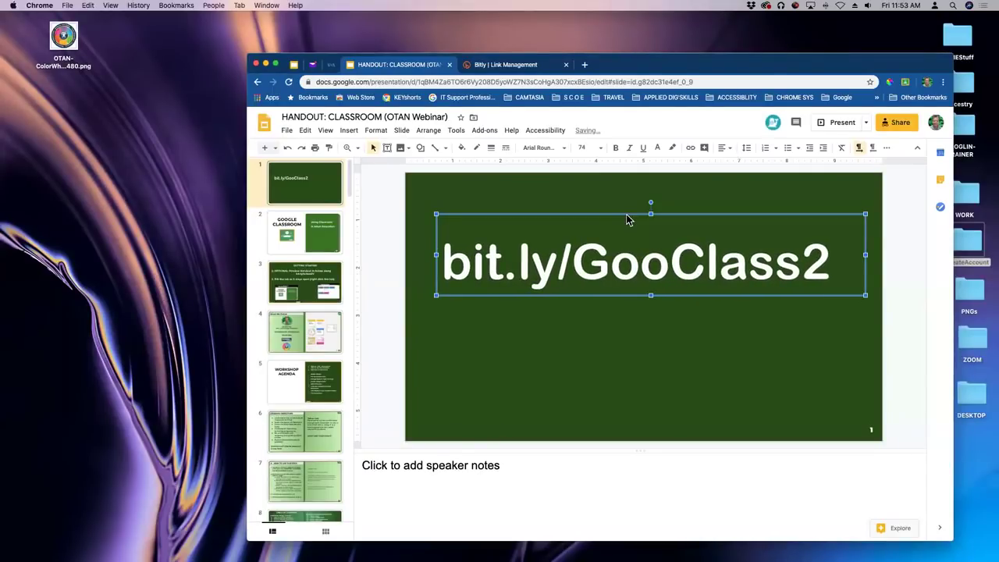
pyautogui.click(747, 208)
pyautogui.moveTo(832, 68); pyautogui.dragTo(754, 49)
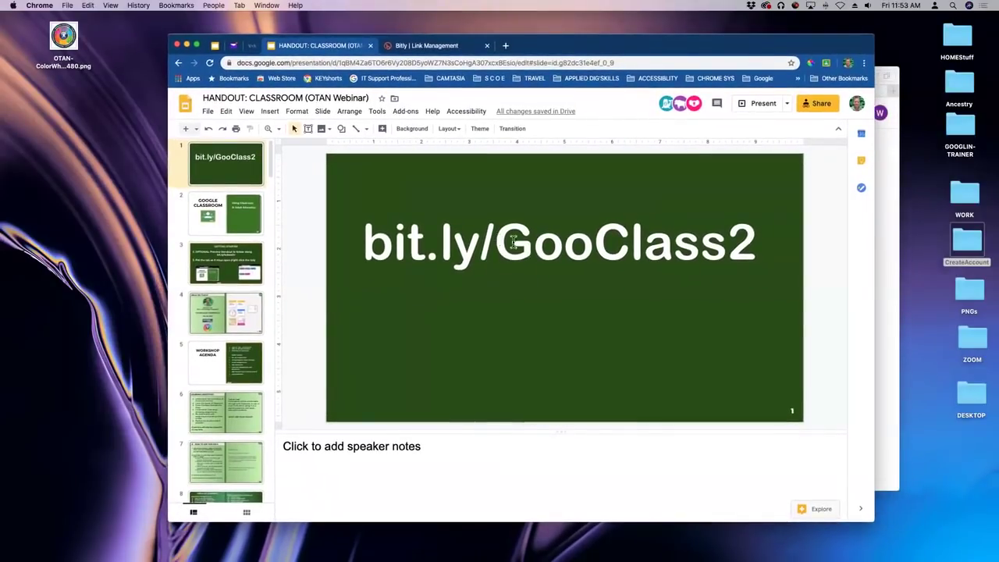
pyautogui.moveTo(495, 242); pyautogui.dragTo(533, 242)
pyautogui.moveTo(595, 242); pyautogui.dragTo(620, 244)
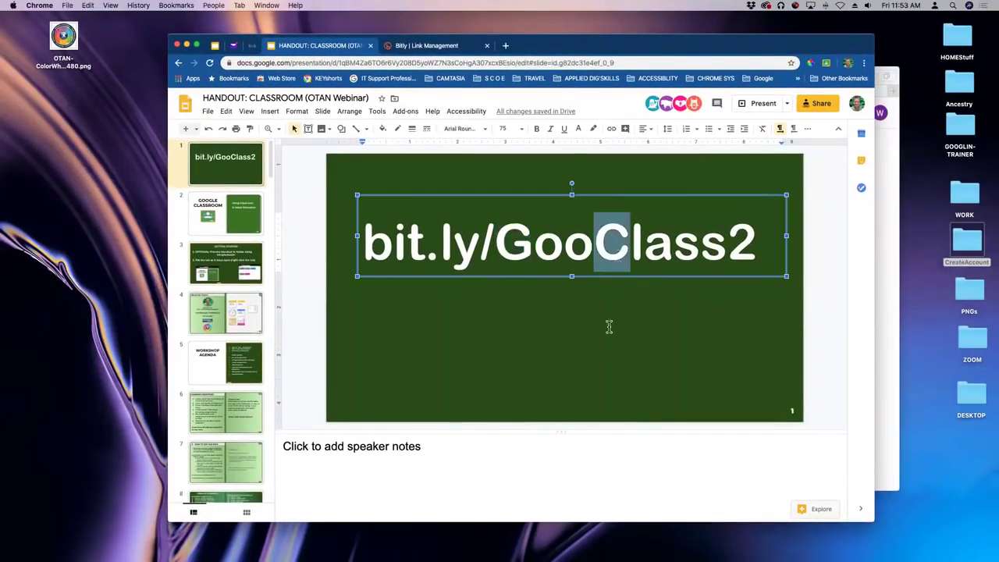
pyautogui.click(639, 393)
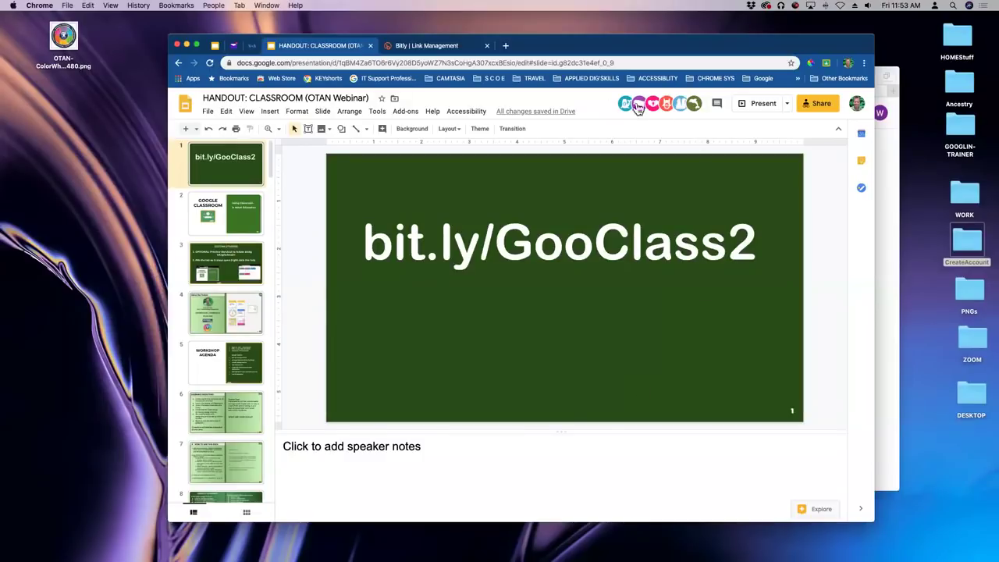
pyautogui.moveTo(685, 45); pyautogui.dragTo(760, 67)
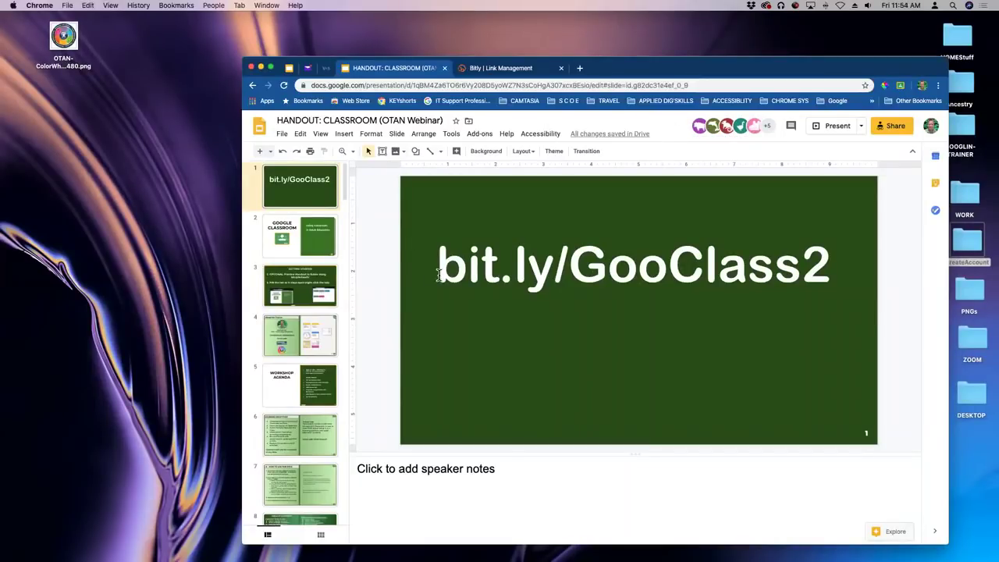
pyautogui.click(283, 135)
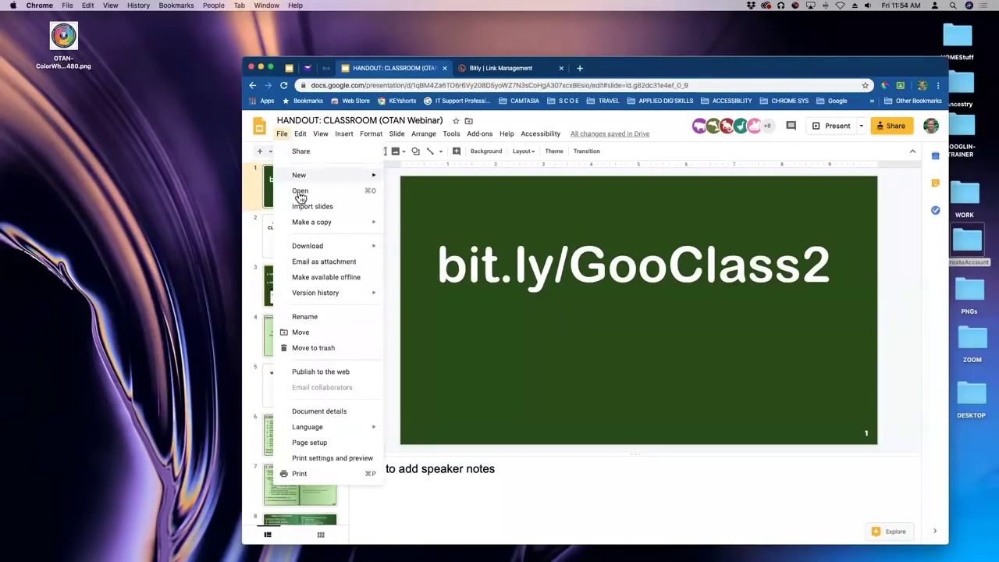
pyautogui.moveTo(303, 224)
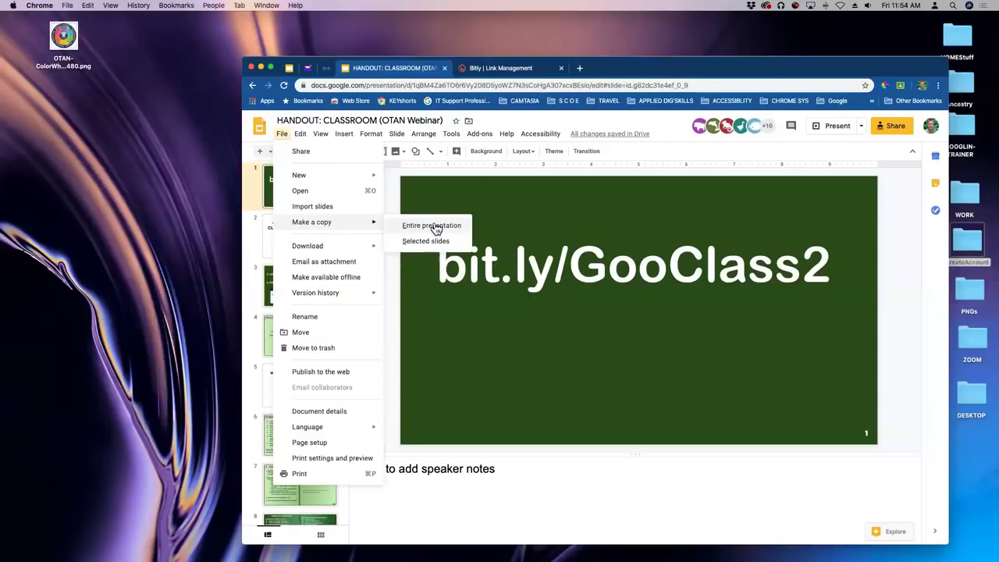
pyautogui.click(468, 175)
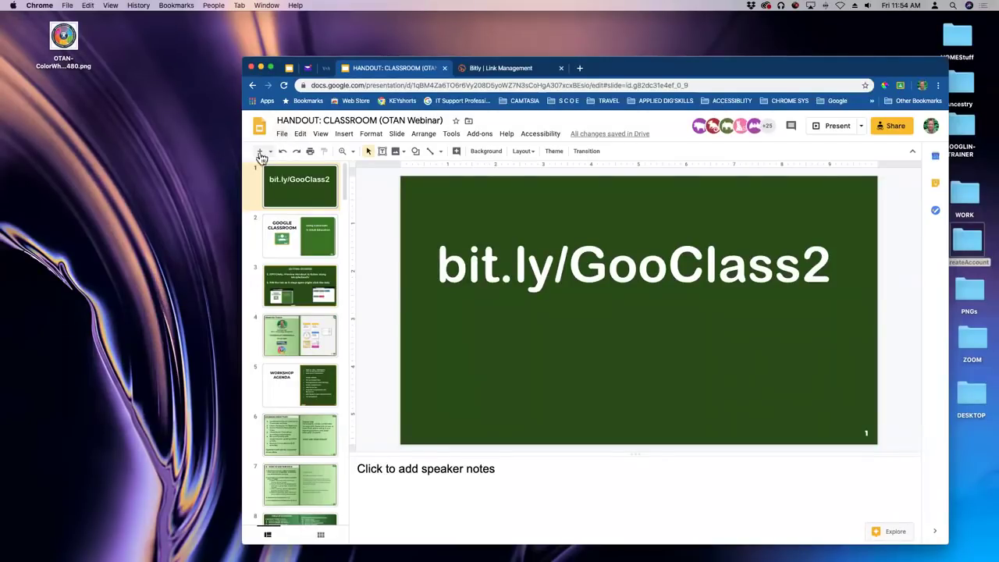
pyautogui.click(282, 135)
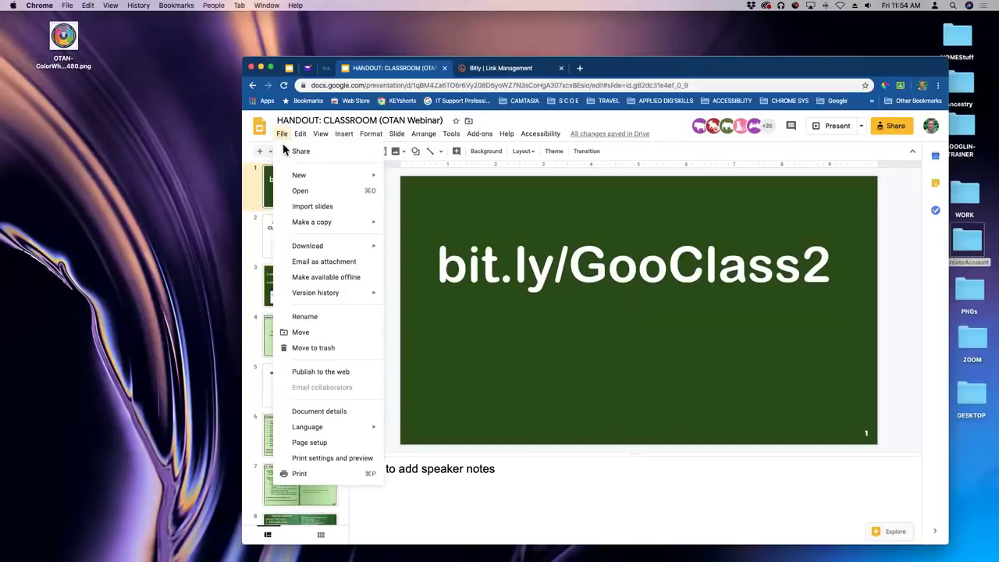
pyautogui.moveTo(304, 224)
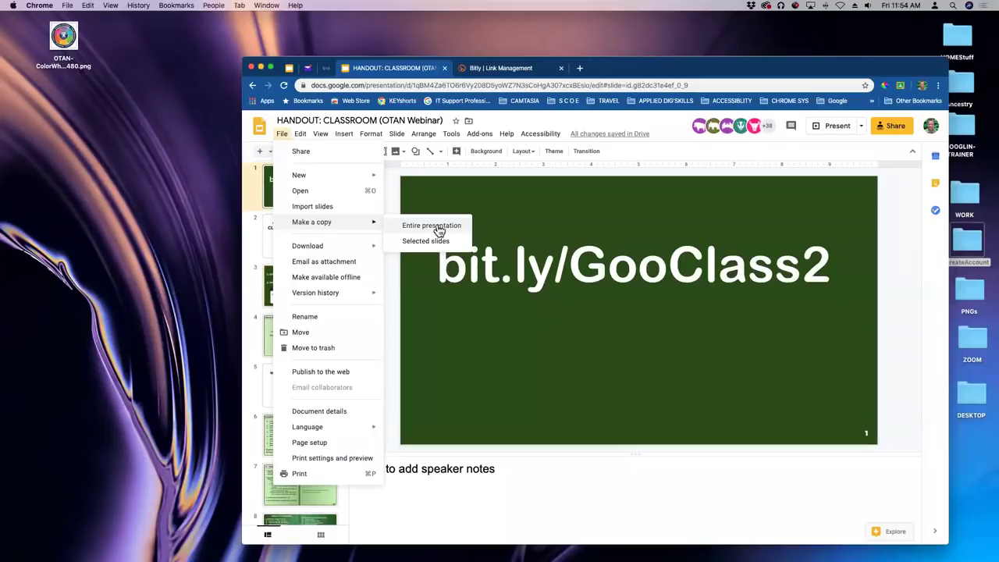
pyautogui.click(487, 312)
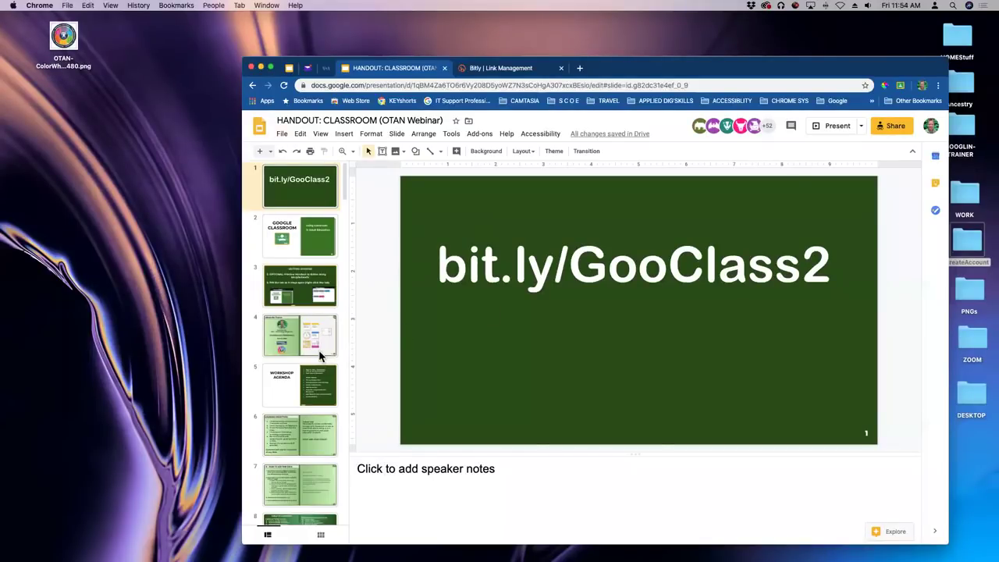
pyautogui.scroll(-2, 319, 356)
pyautogui.scroll(-5, 319, 356)
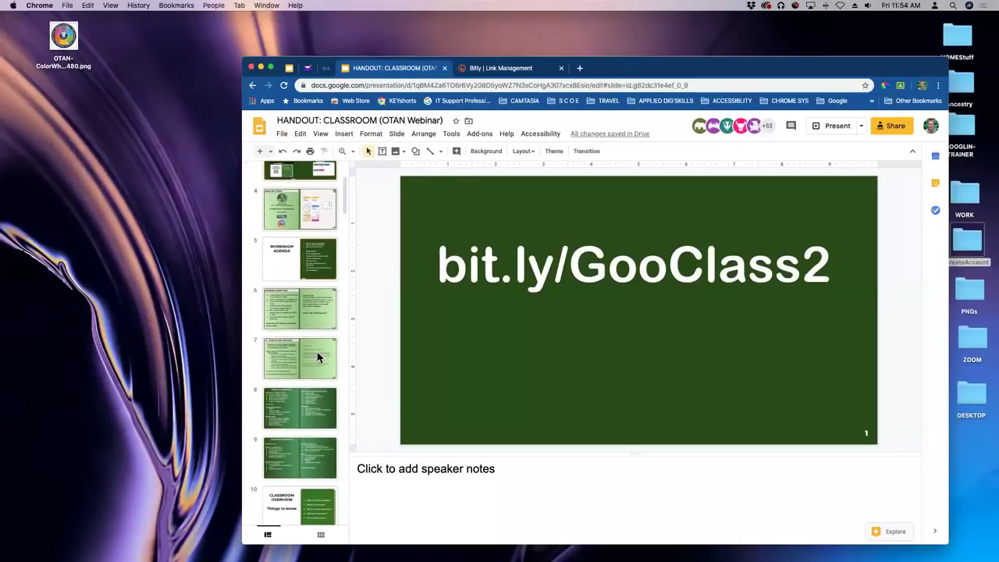